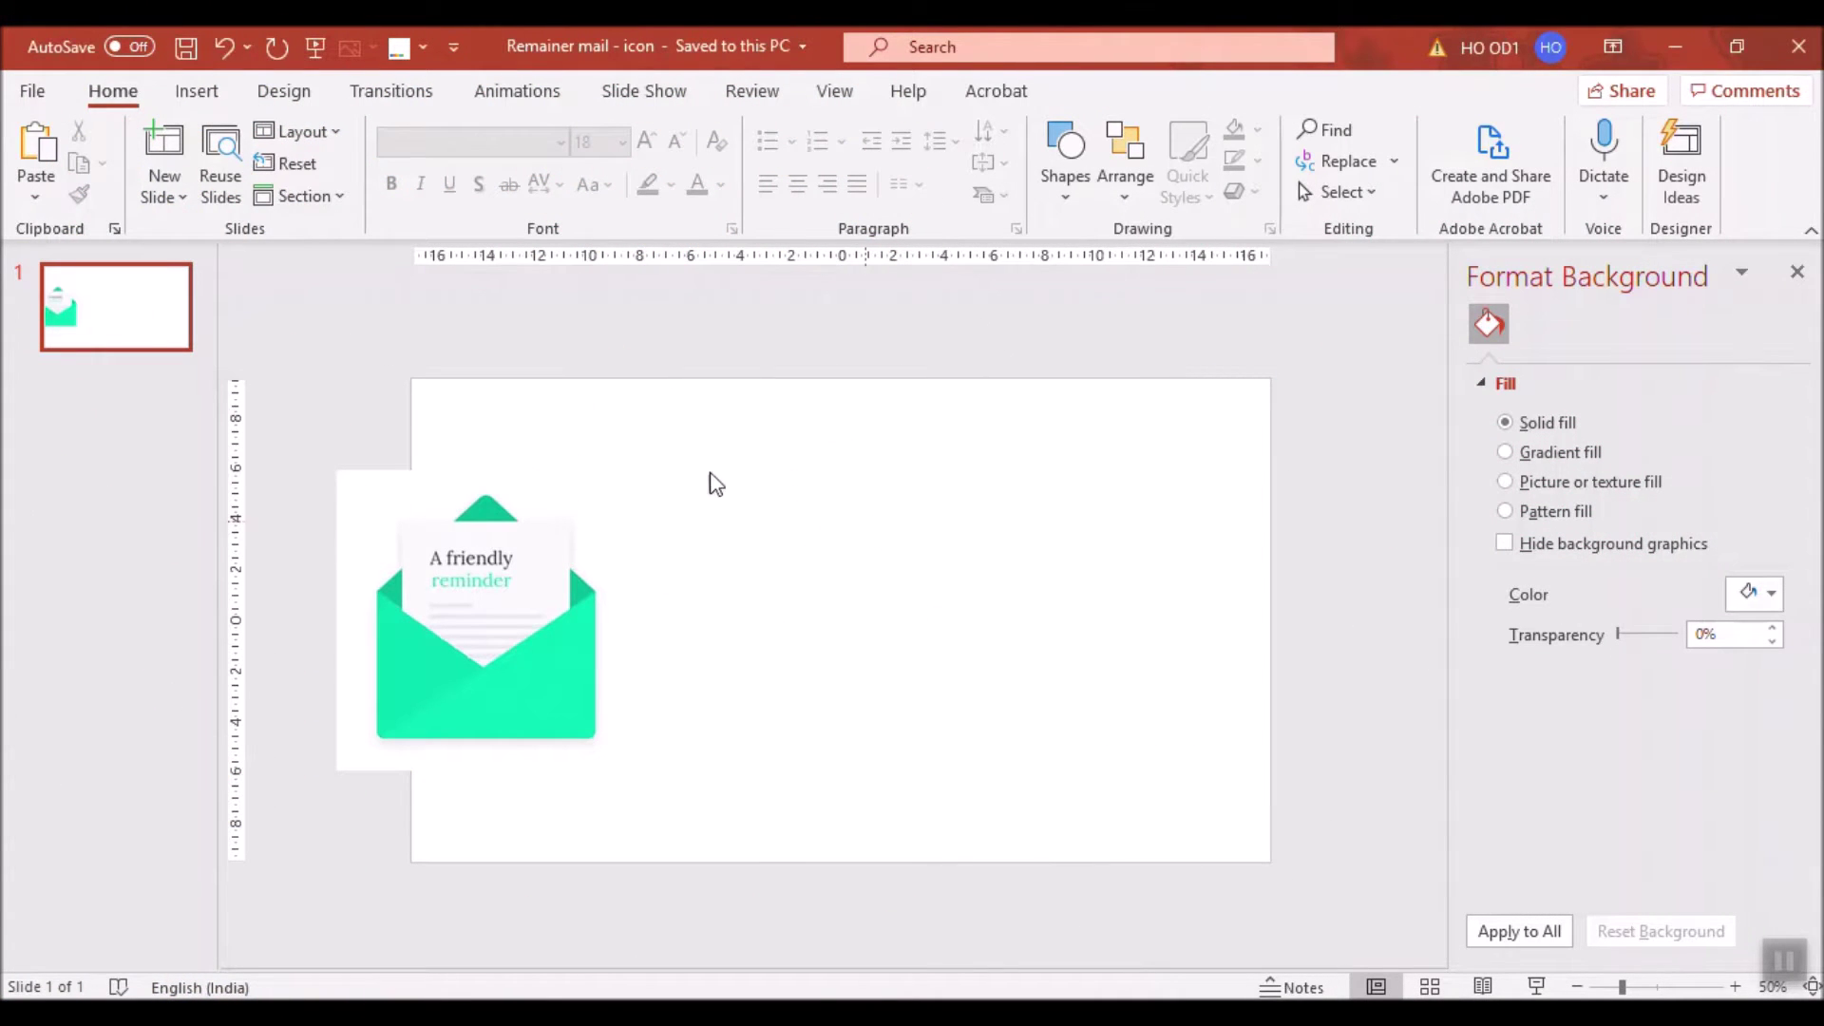
# Draw a rounded rectangle over the reference envelope's reminder card with 40% fill transparency.
pyautogui.click(213, 100)
pyautogui.click(482, 172)
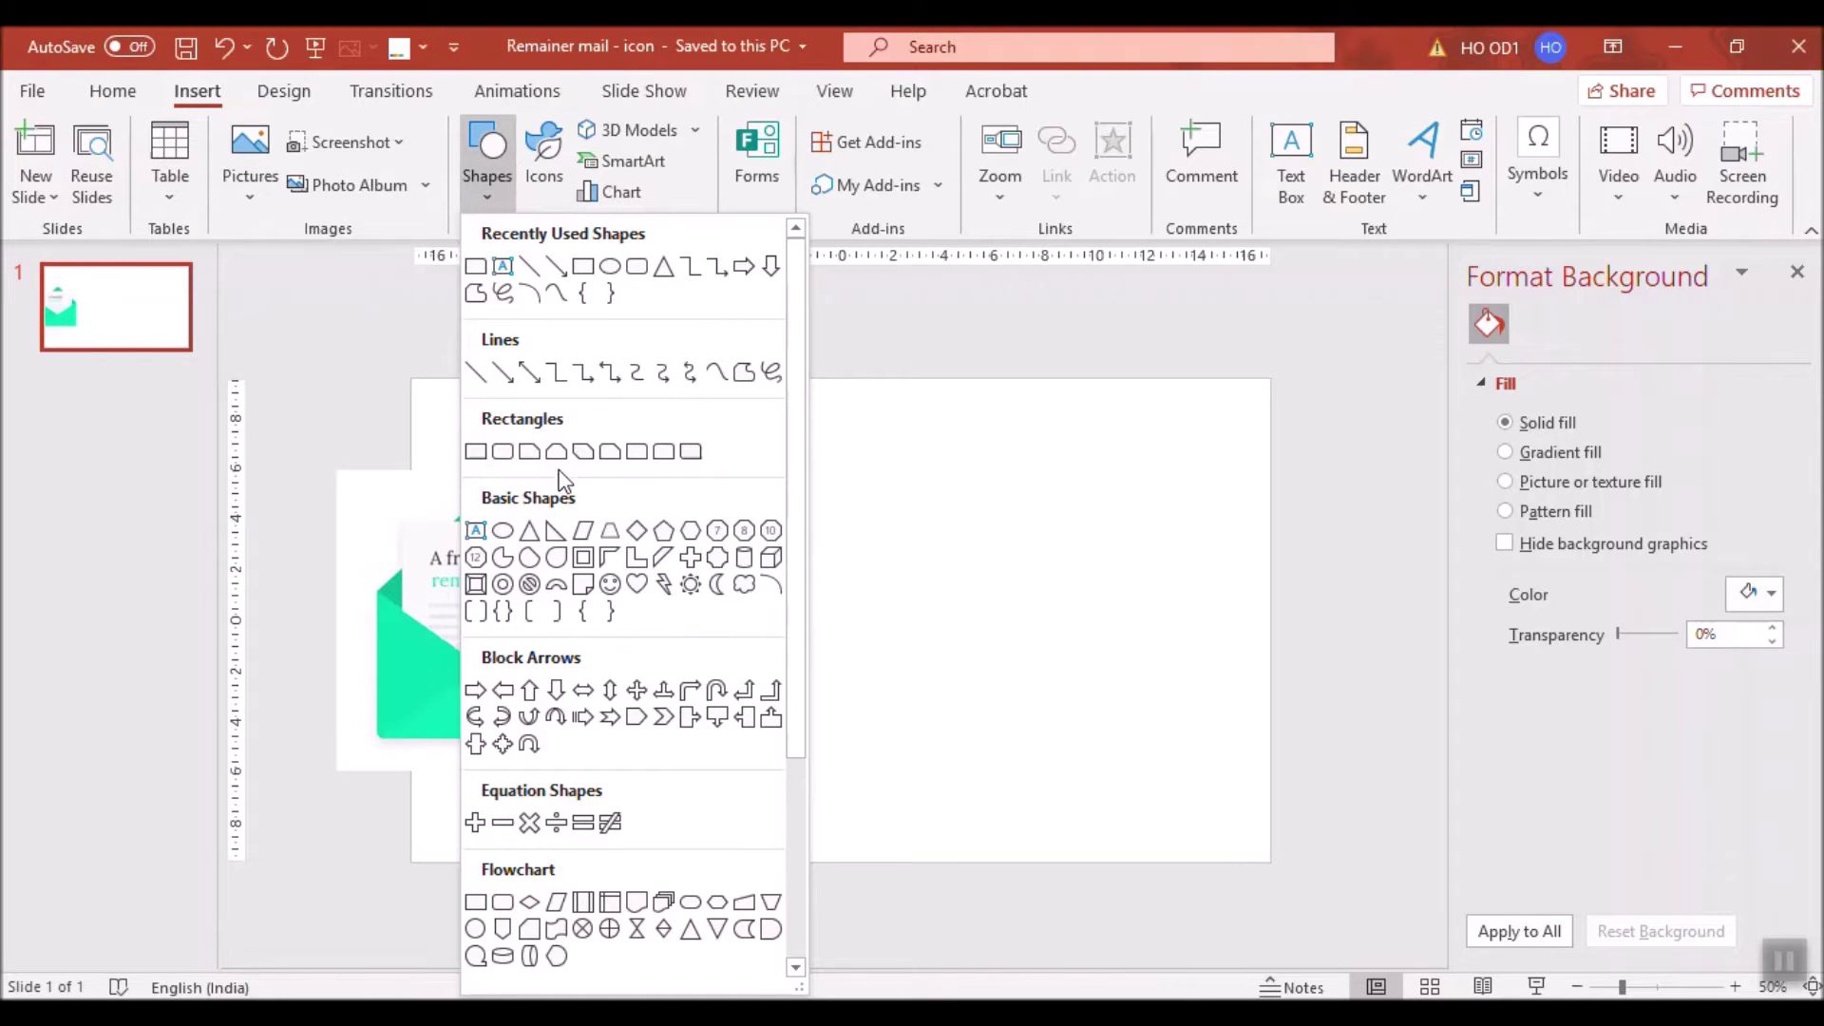
pyautogui.click(508, 453)
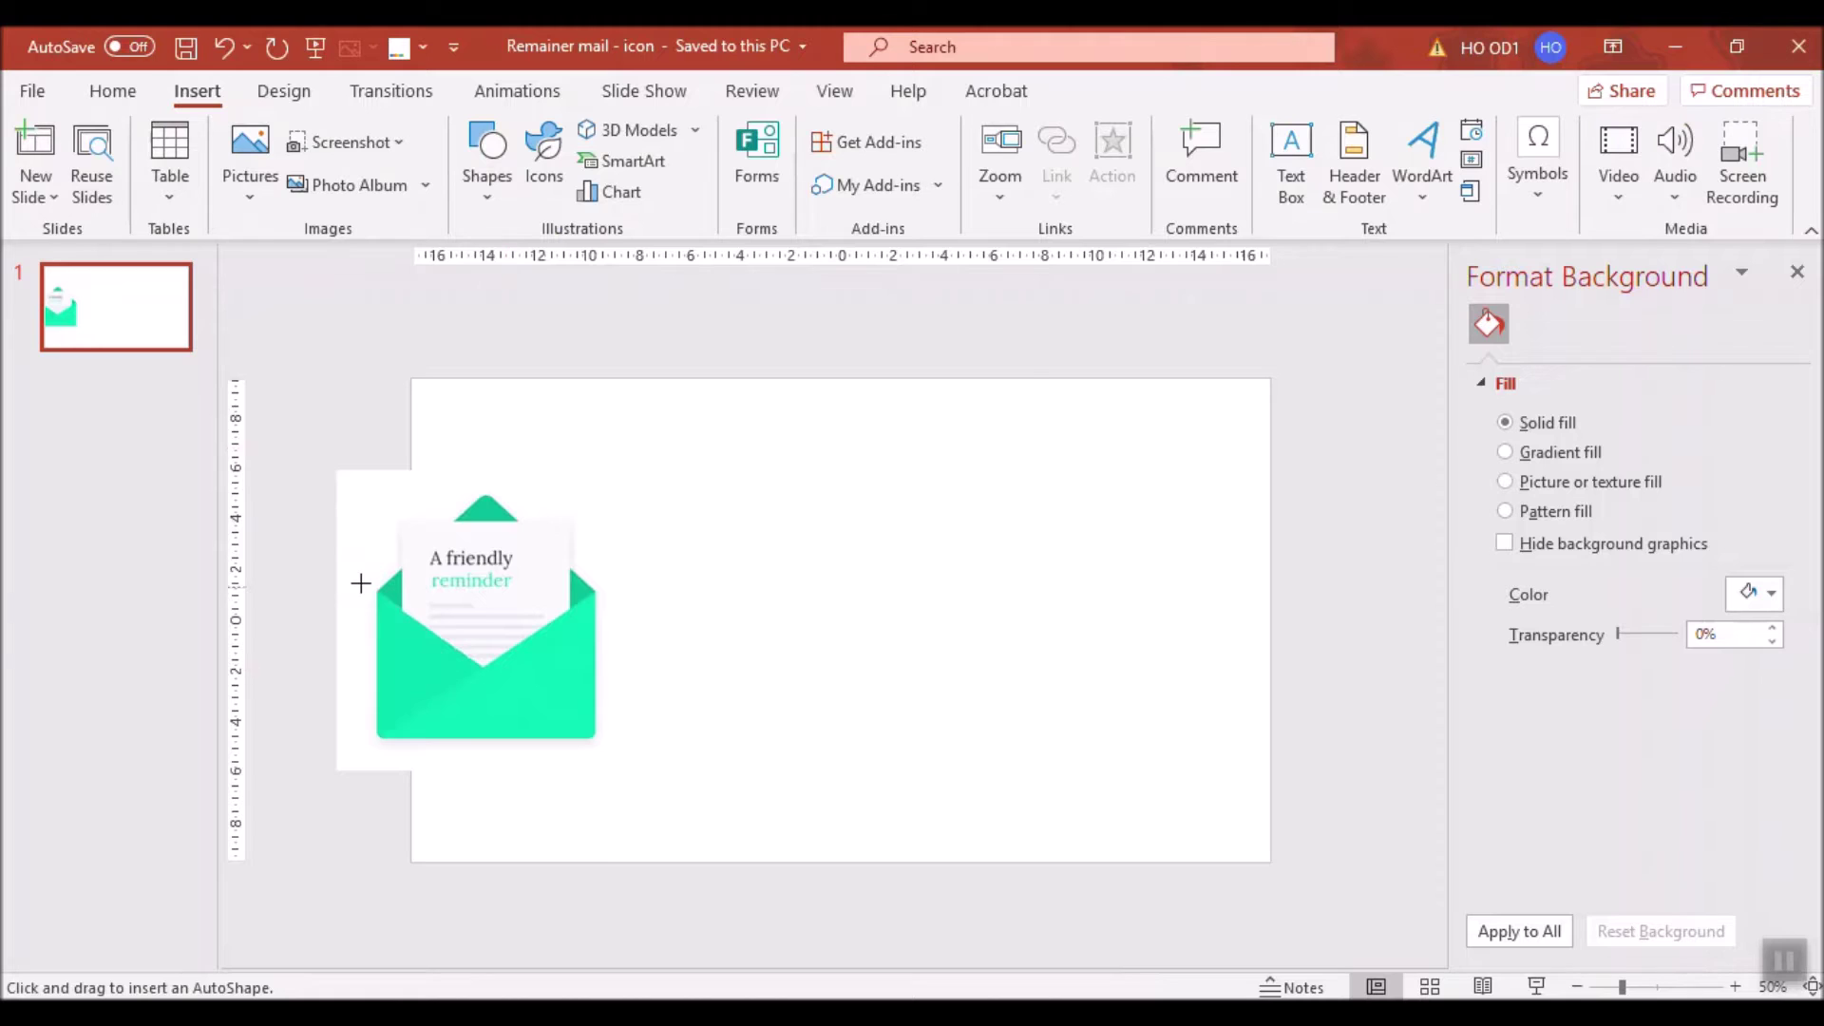
pyautogui.keyDown('ctrl'); pyautogui.scroll(2, 360, 584); pyautogui.keyUp('ctrl')
pyautogui.moveTo(606, 953); pyautogui.dragTo(457, 954)
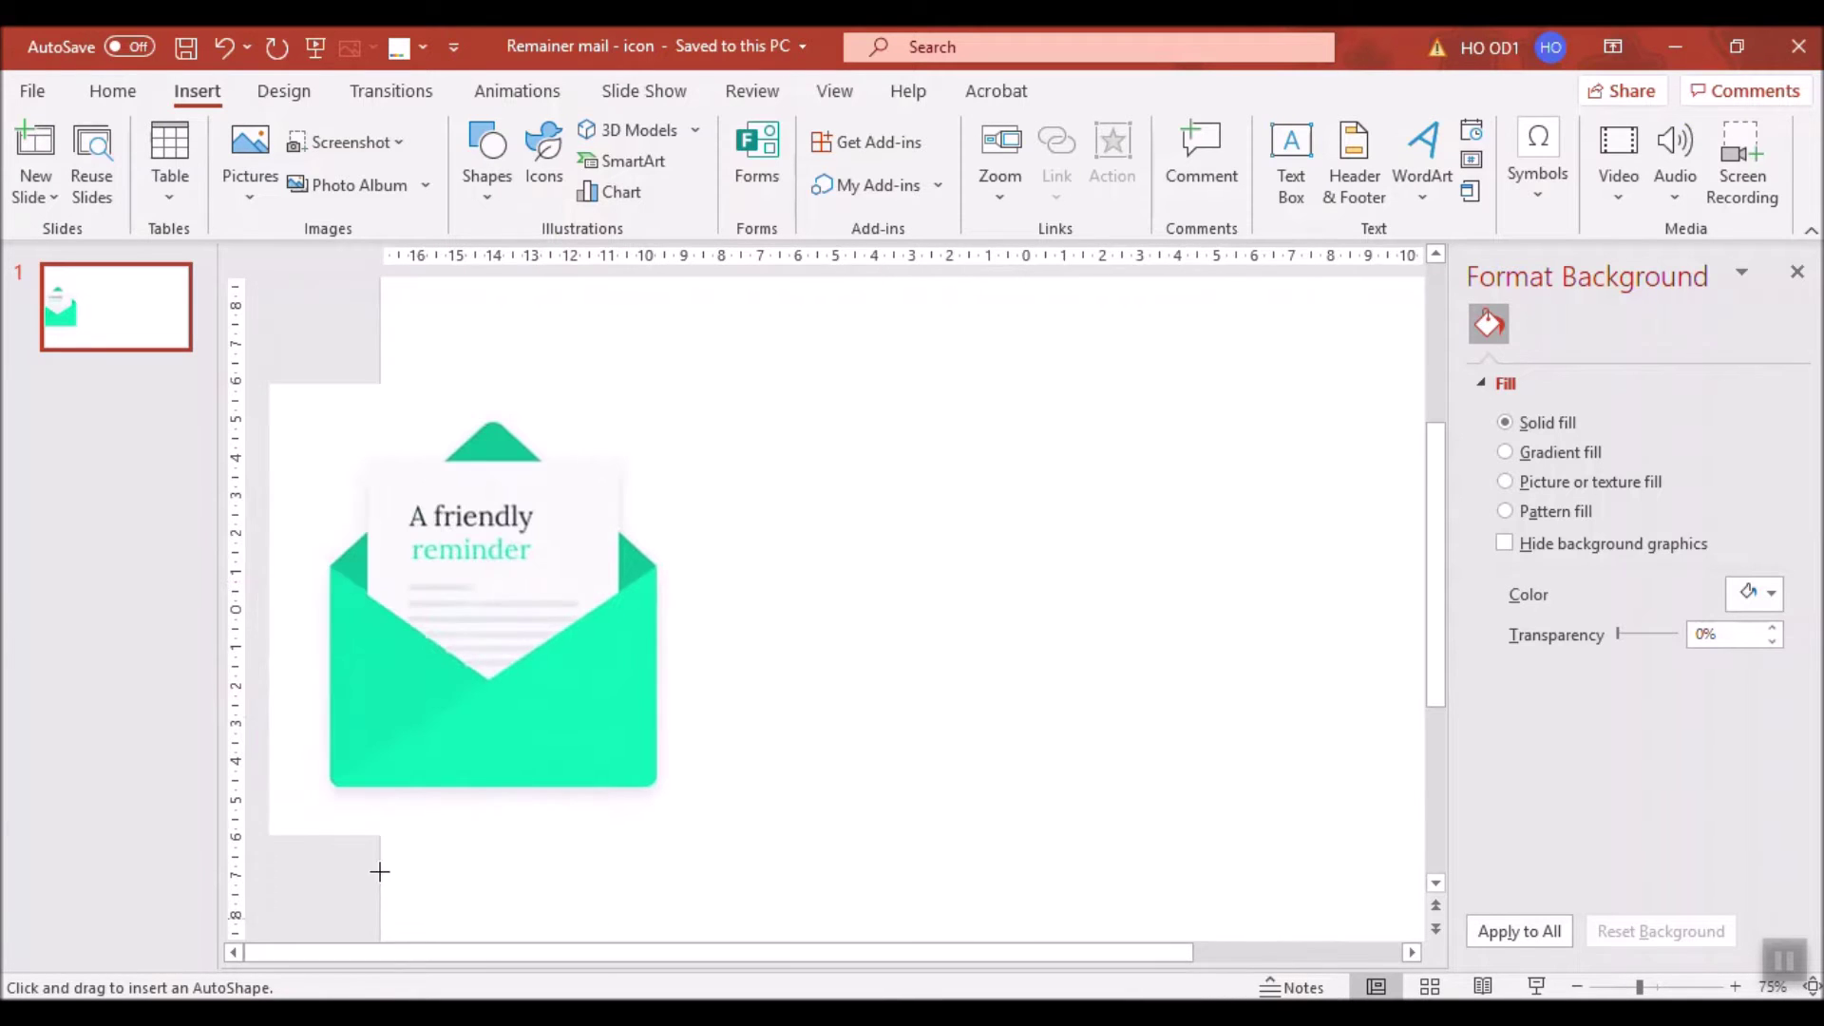
pyautogui.keyDown('ctrl'); pyautogui.scroll(3, 386, 536); pyautogui.keyUp('ctrl')
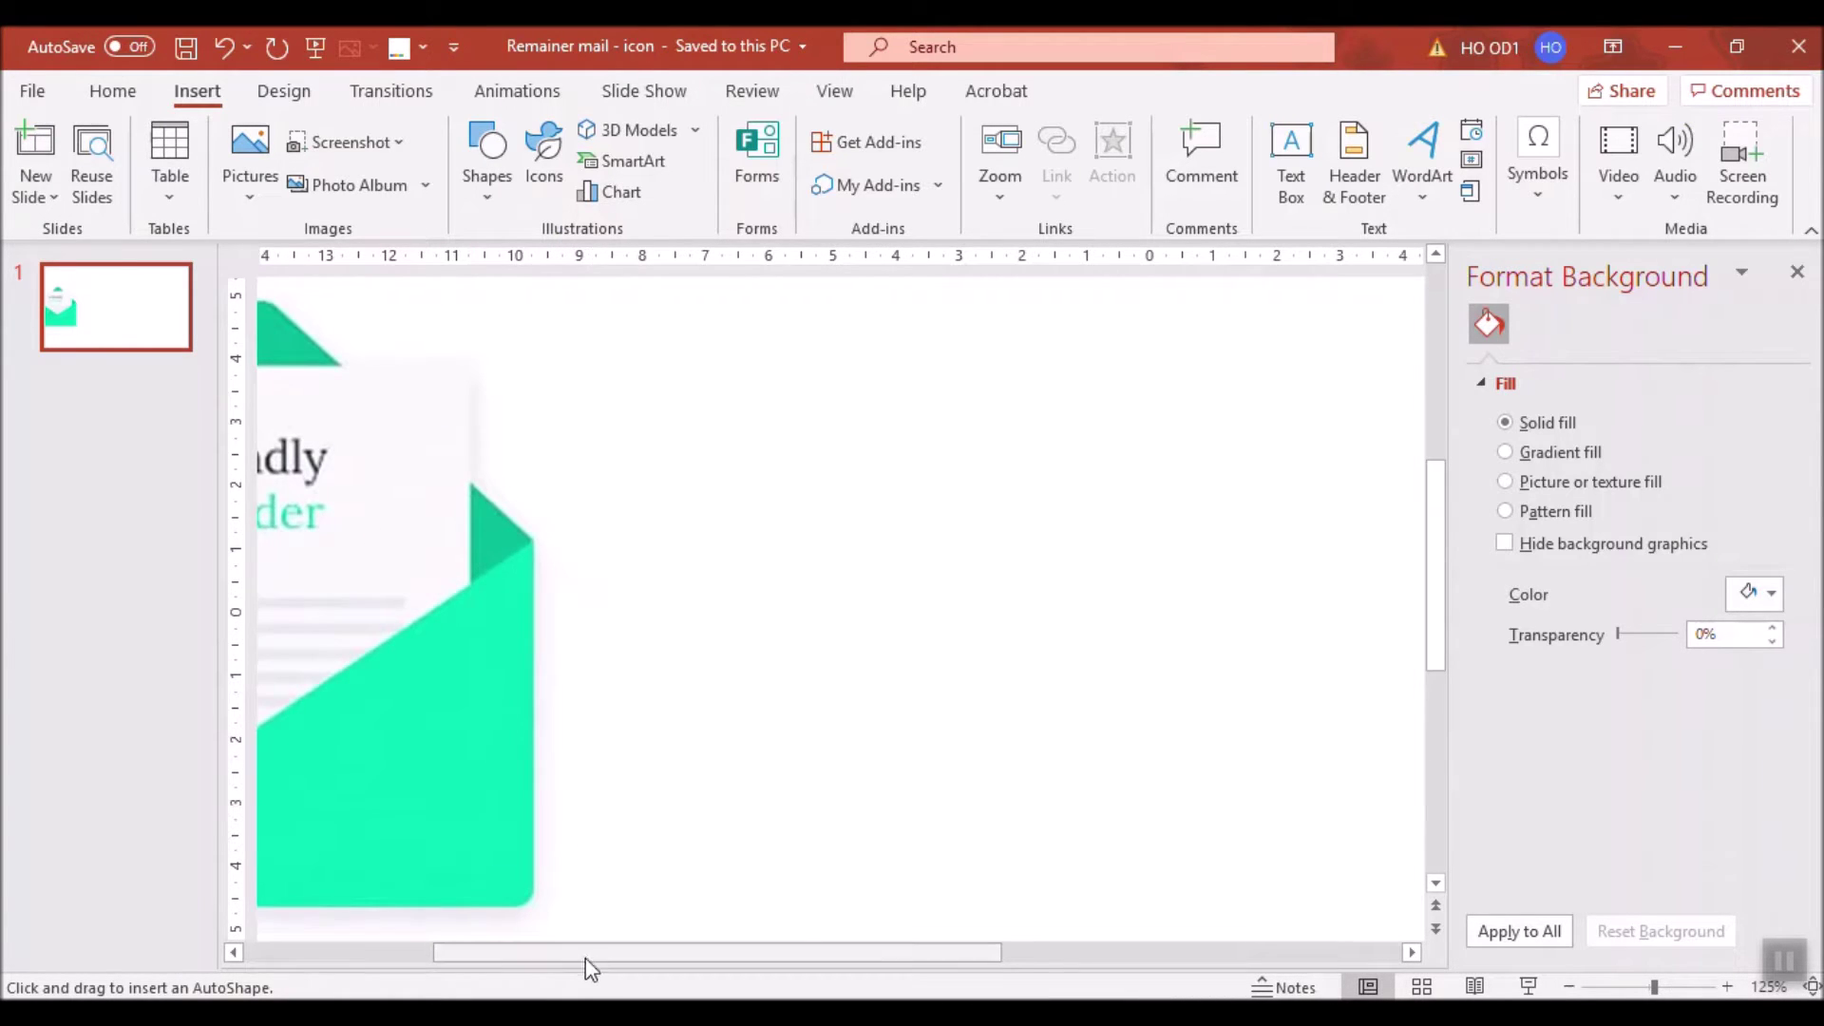
pyautogui.moveTo(586, 953); pyautogui.dragTo(421, 953)
pyautogui.moveTo(485, 339); pyautogui.dragTo(734, 644)
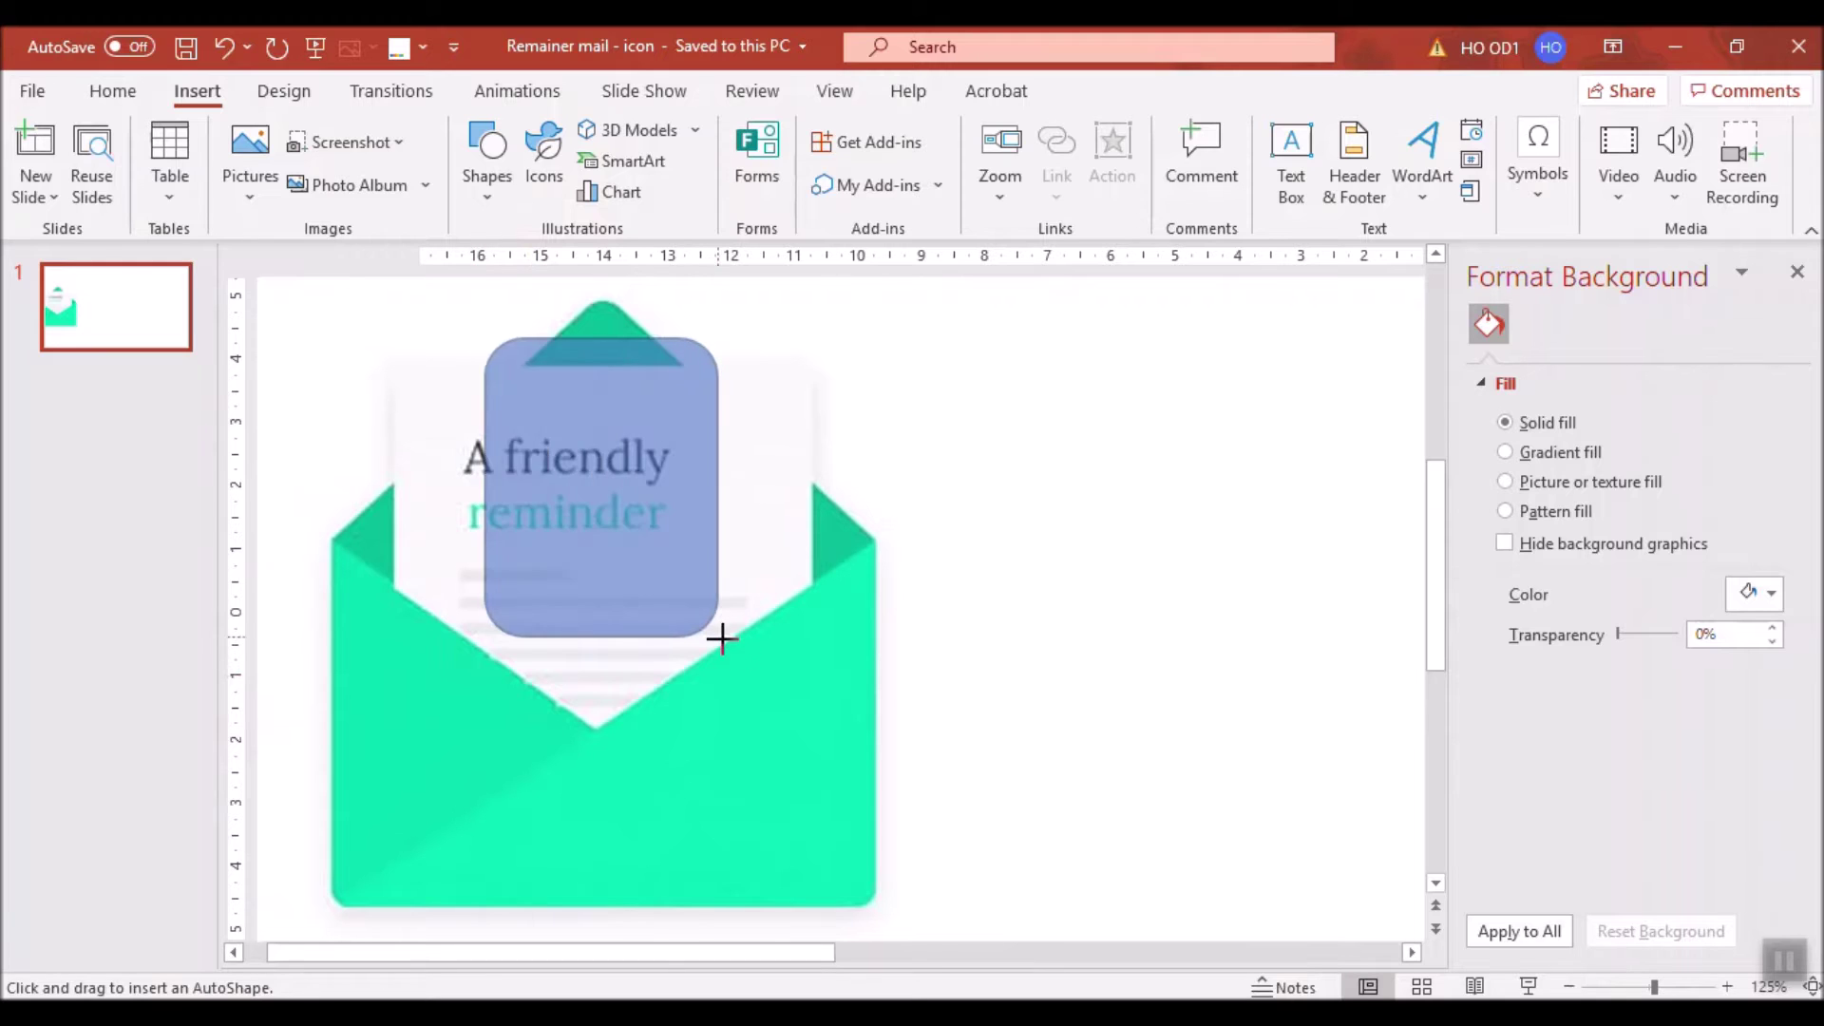
pyautogui.moveTo(1620, 700); pyautogui.dragTo(1642, 700)
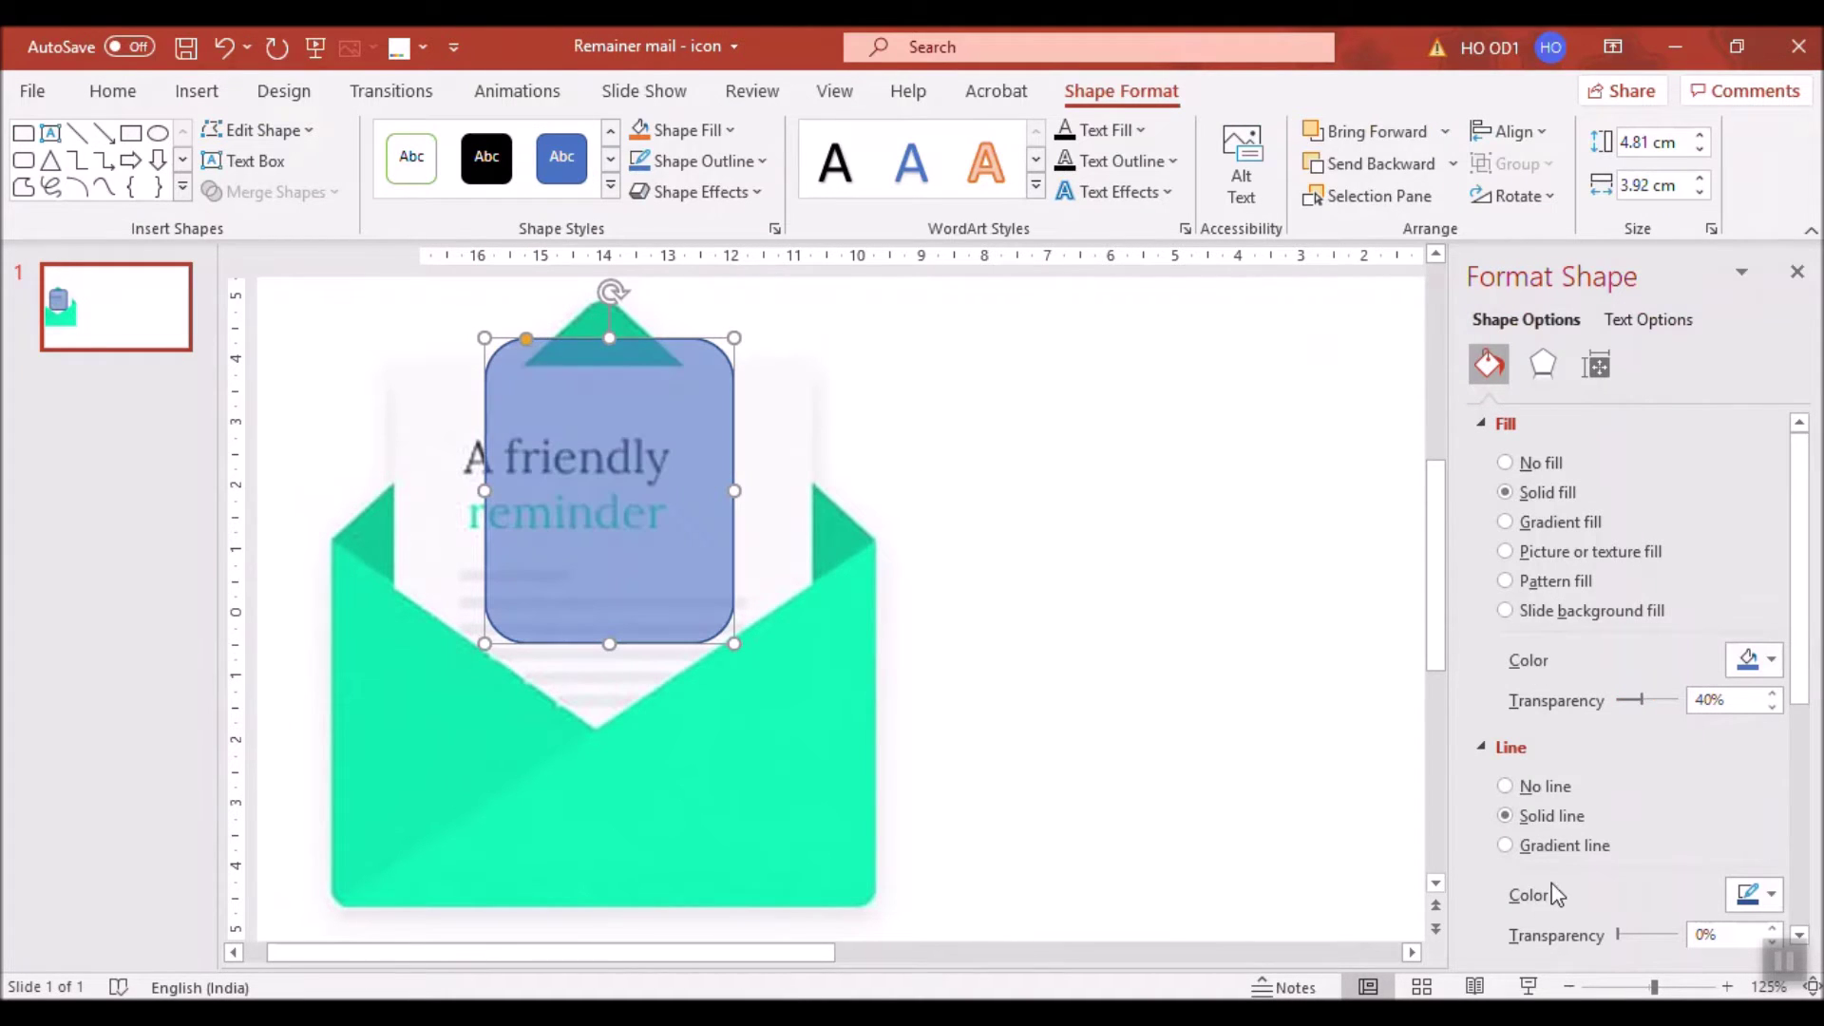
# Remove the rectangle's outline, then shorten and narrow it.
pyautogui.click(1505, 786)
pyautogui.moveTo(602, 337); pyautogui.dragTo(609, 456)
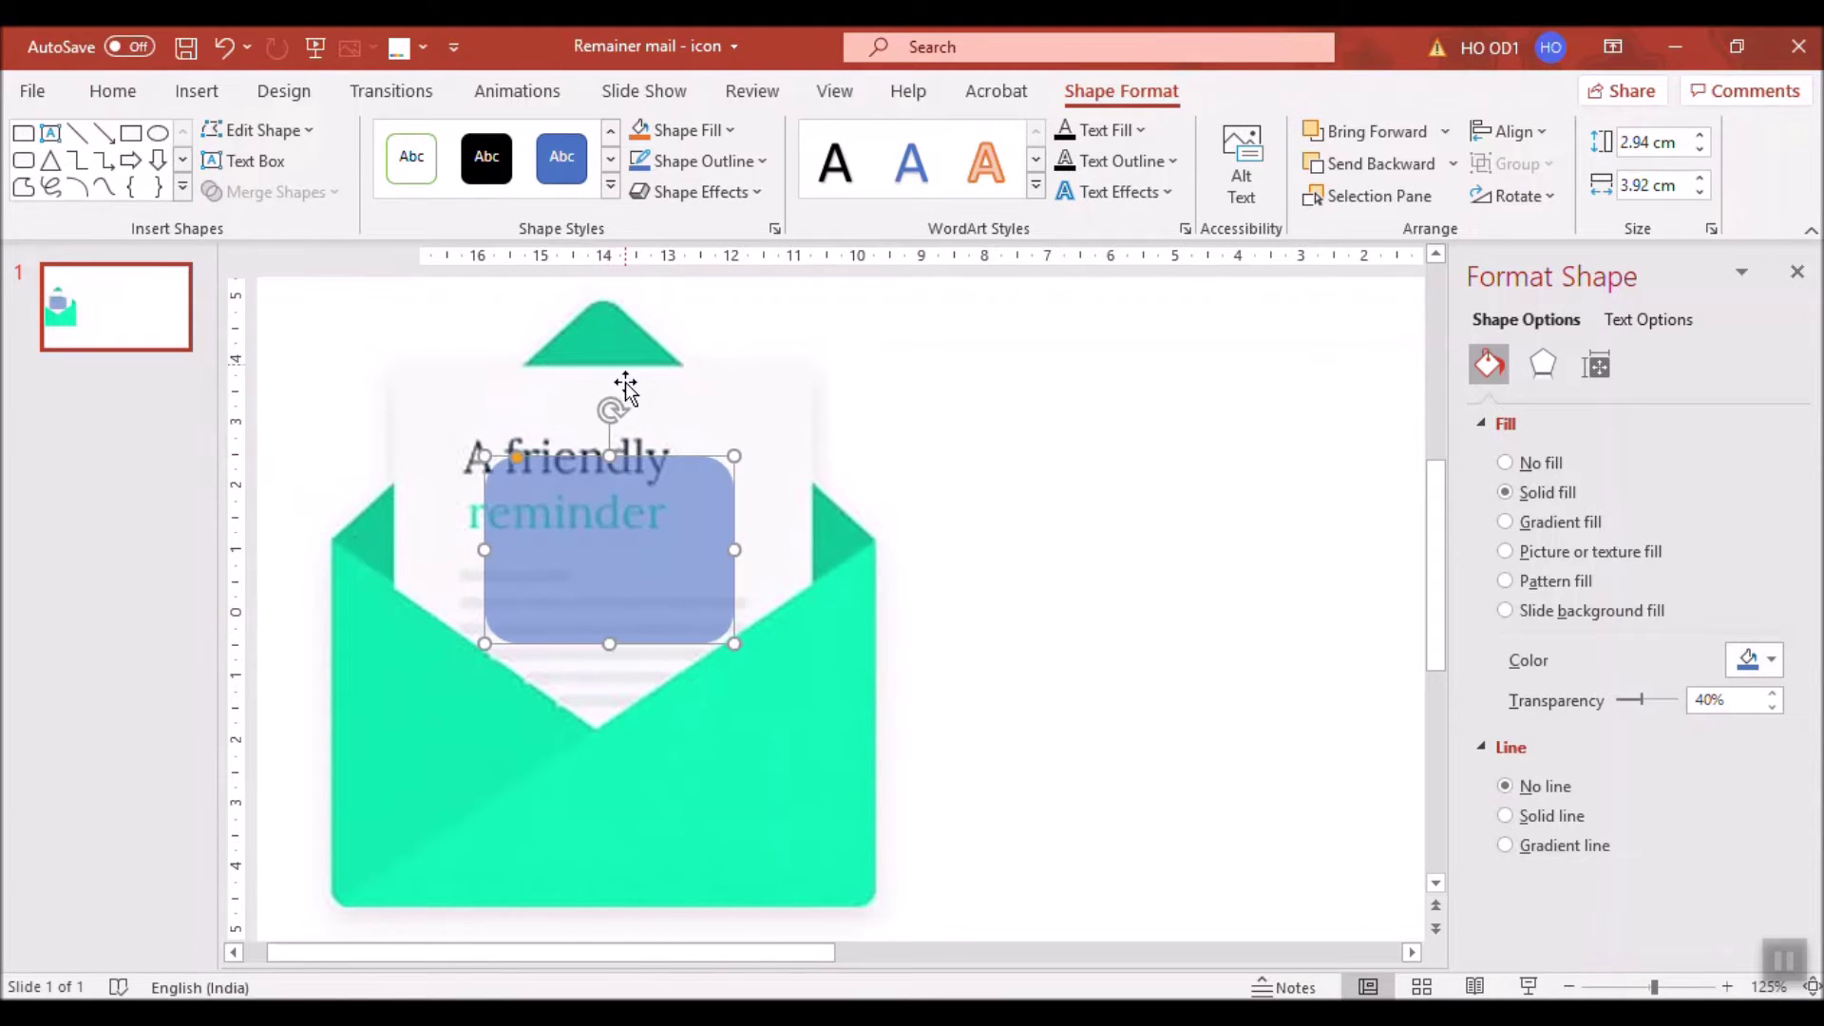
pyautogui.moveTo(612, 410); pyautogui.dragTo(694, 449)
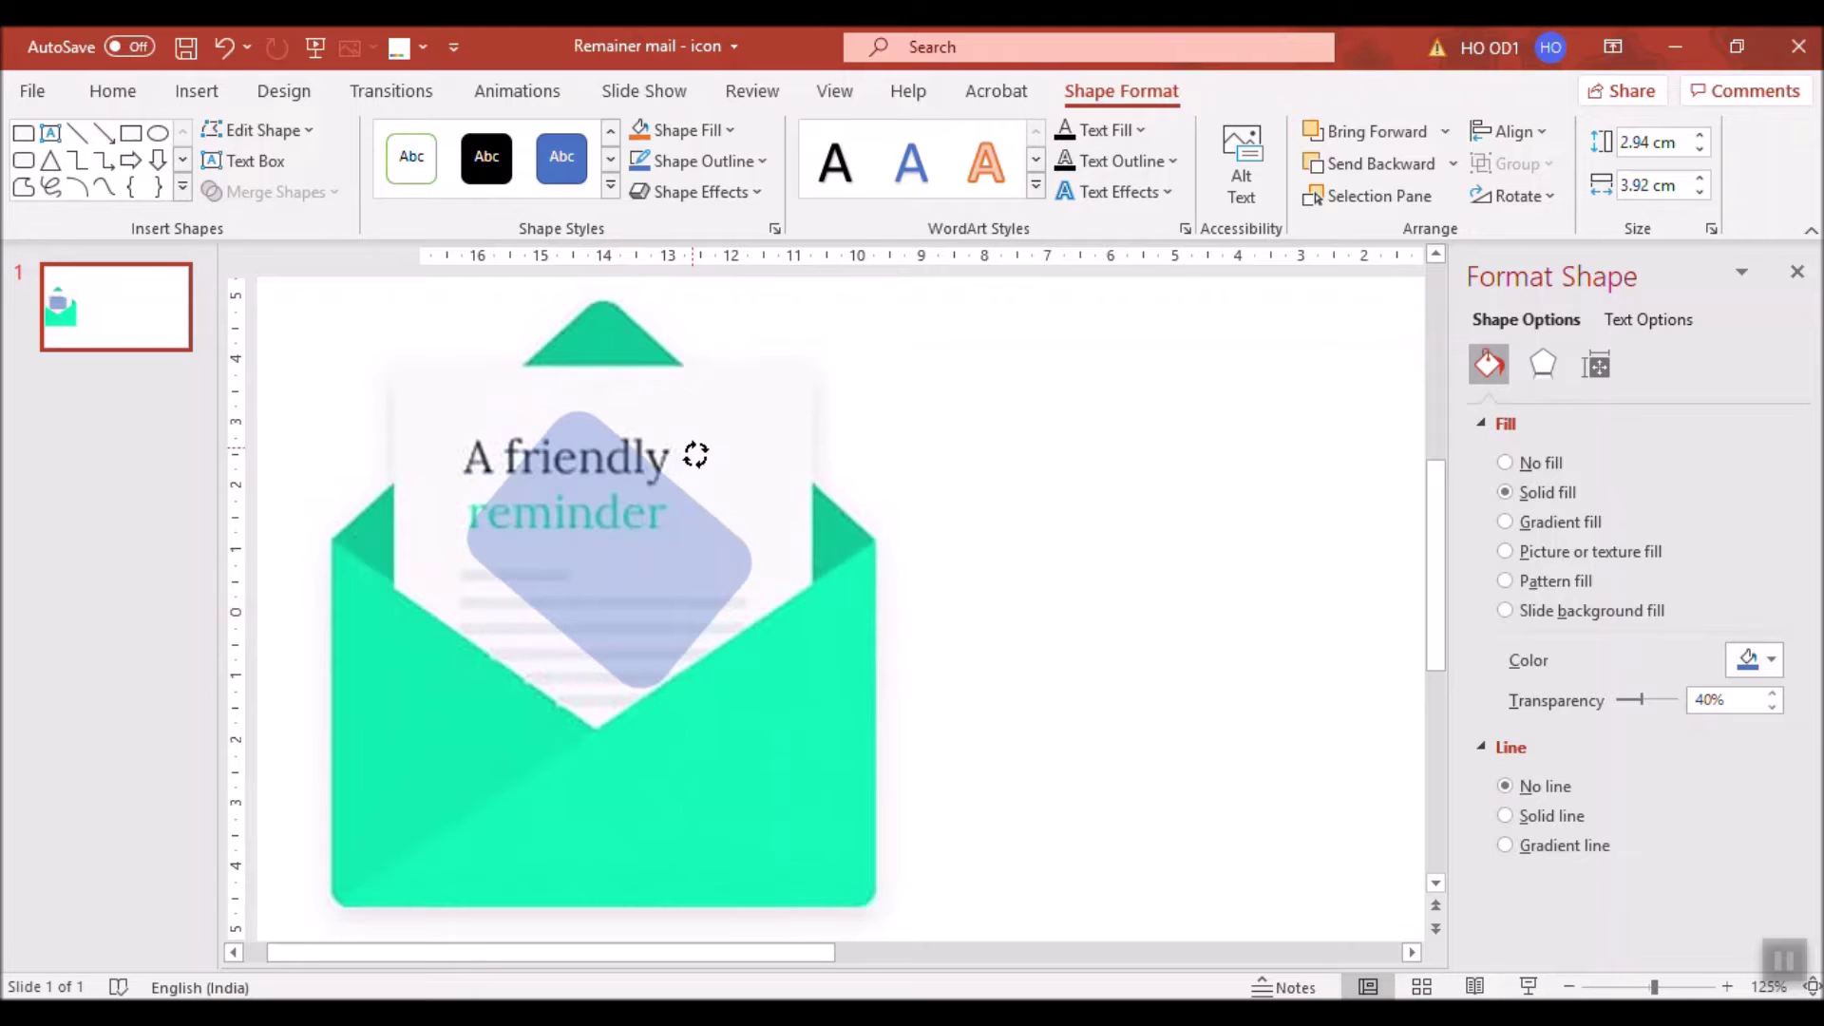
pyautogui.hotkey('ctrl', 'z')
pyautogui.moveTo(736, 639); pyautogui.dragTo(638, 613)
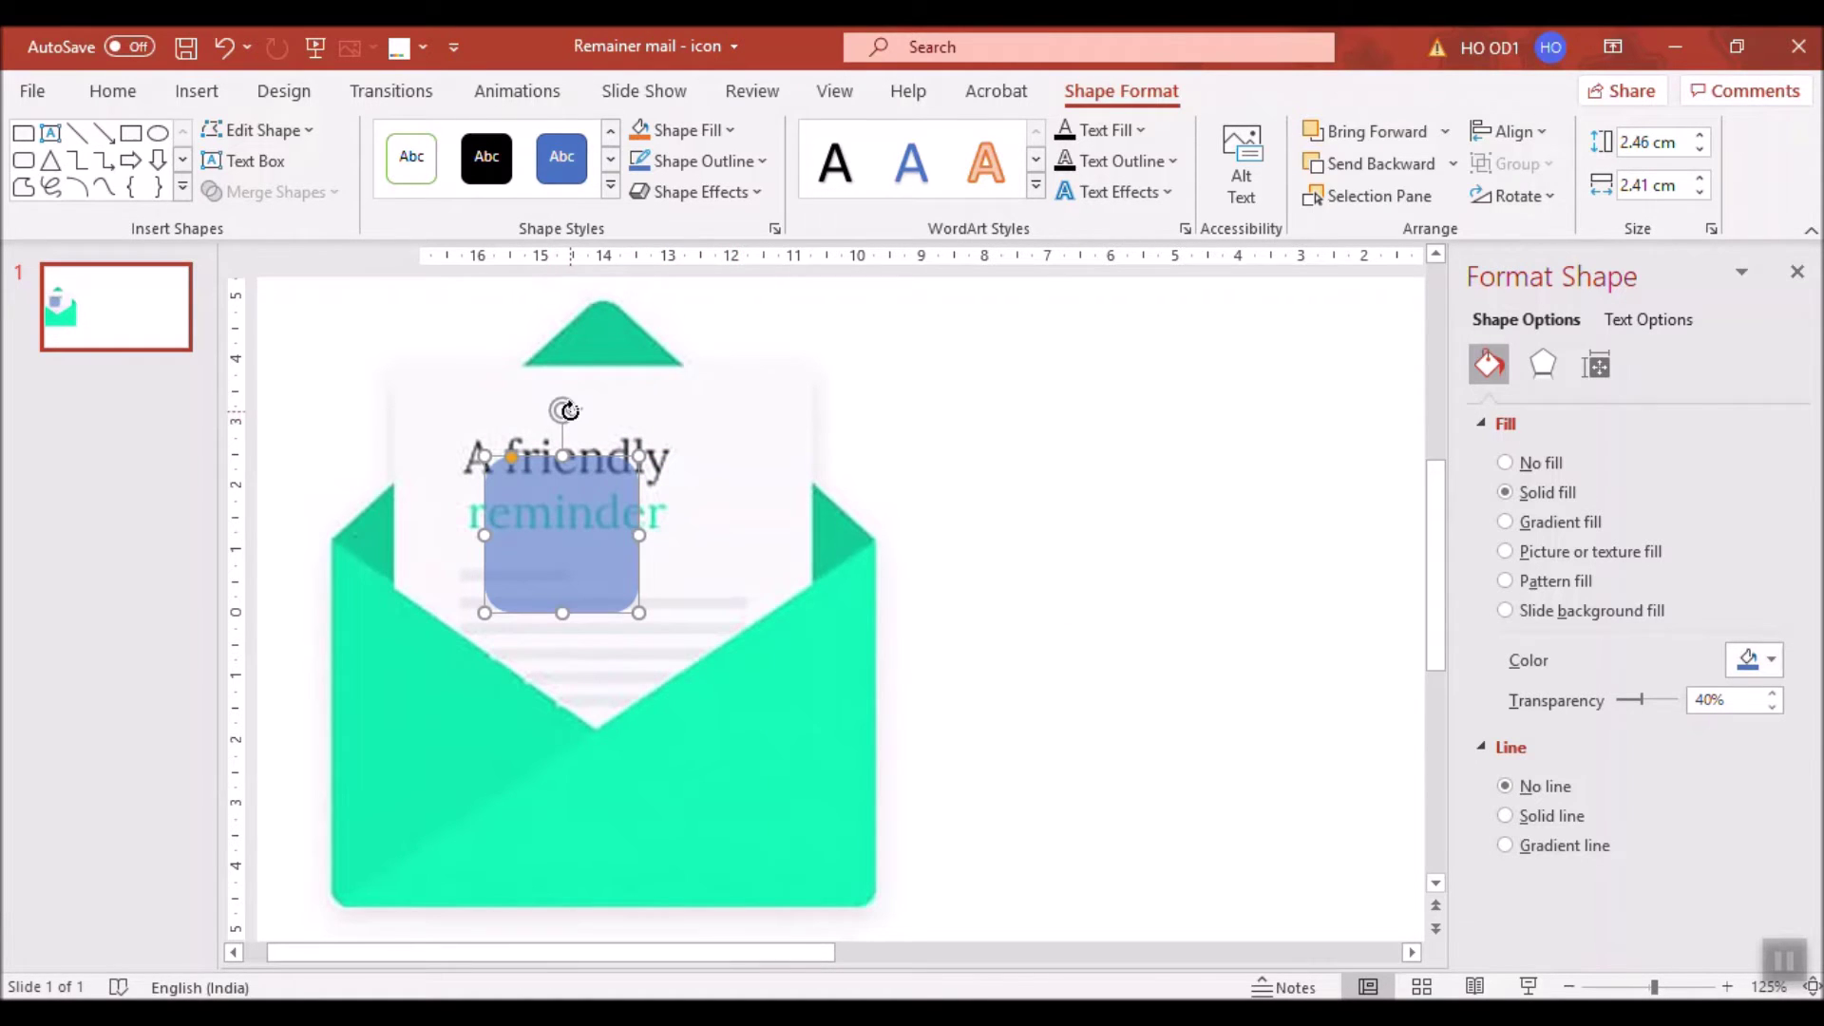
# Tilt the bar 45° and stretch it 6.23 cm diagonally from the flap peak down-left.
pyautogui.moveTo(635, 457); pyautogui.dragTo(657, 450)
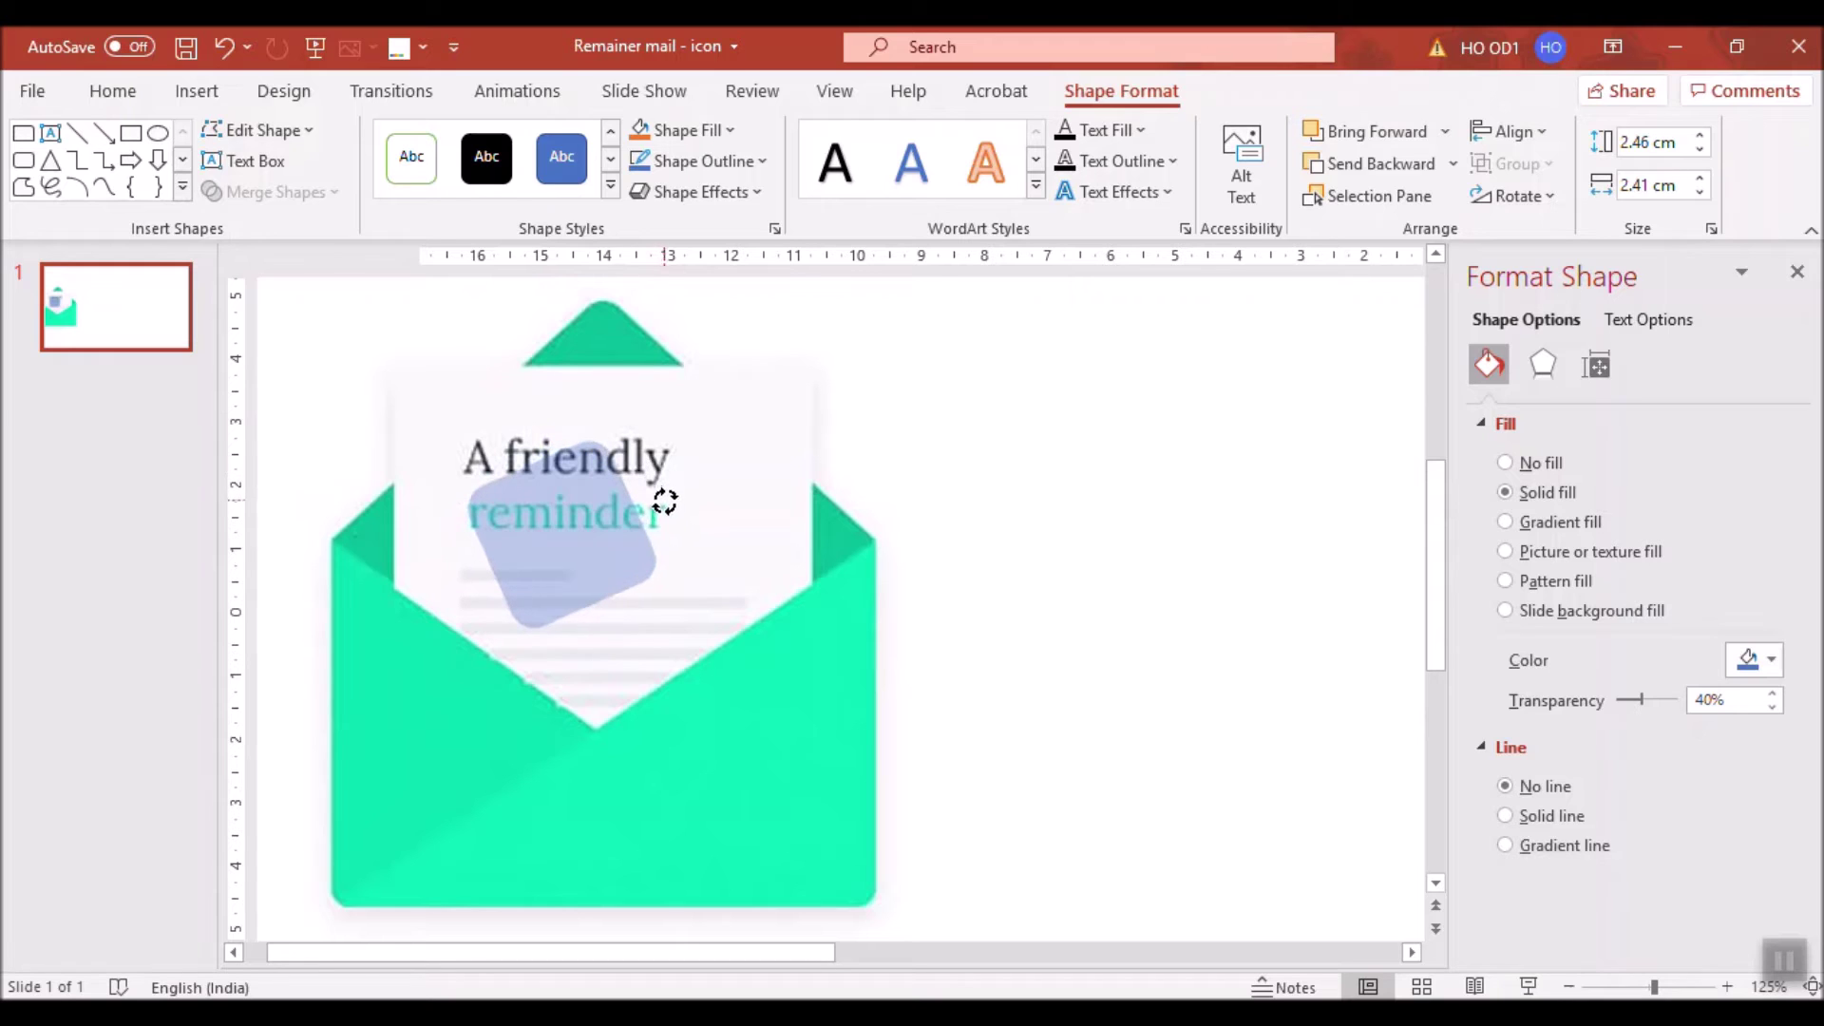
pyautogui.moveTo(657, 451); pyautogui.dragTo(657, 450)
pyautogui.moveTo(599, 566); pyautogui.dragTo(632, 429)
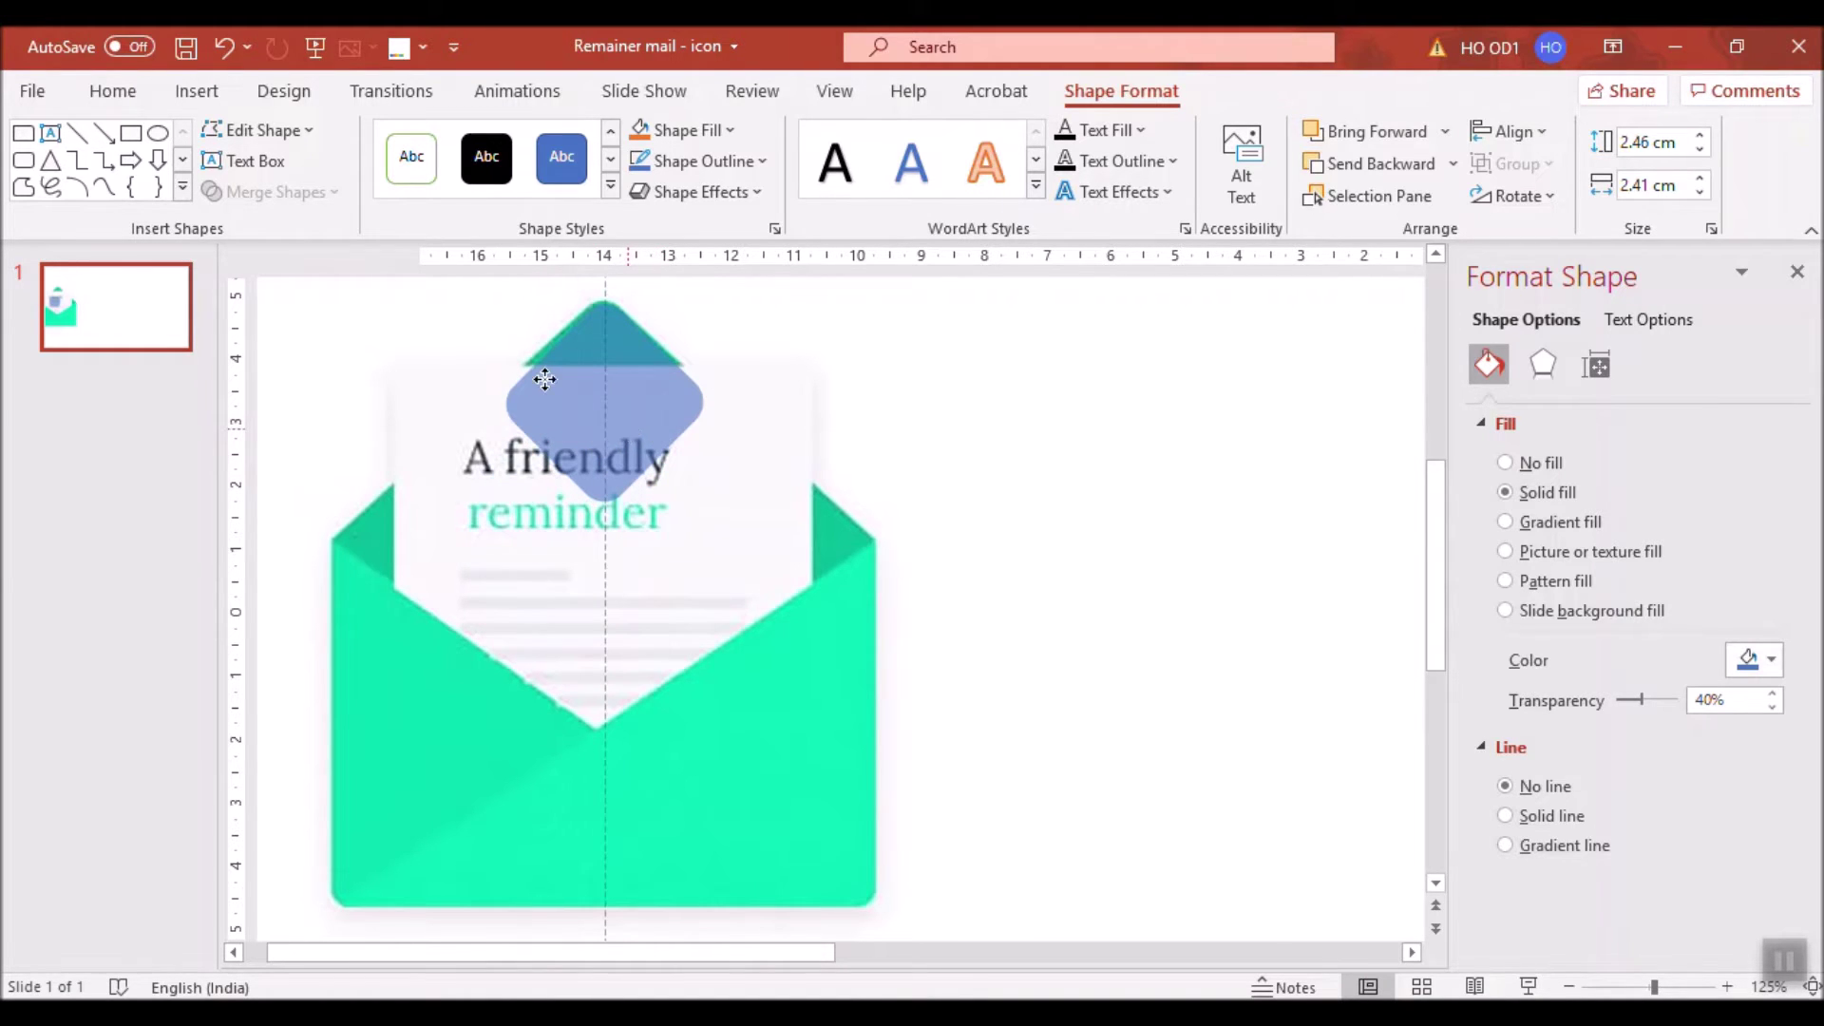
pyautogui.moveTo(545, 379); pyautogui.dragTo(544, 379)
pyautogui.moveTo(548, 461); pyautogui.dragTo(383, 560)
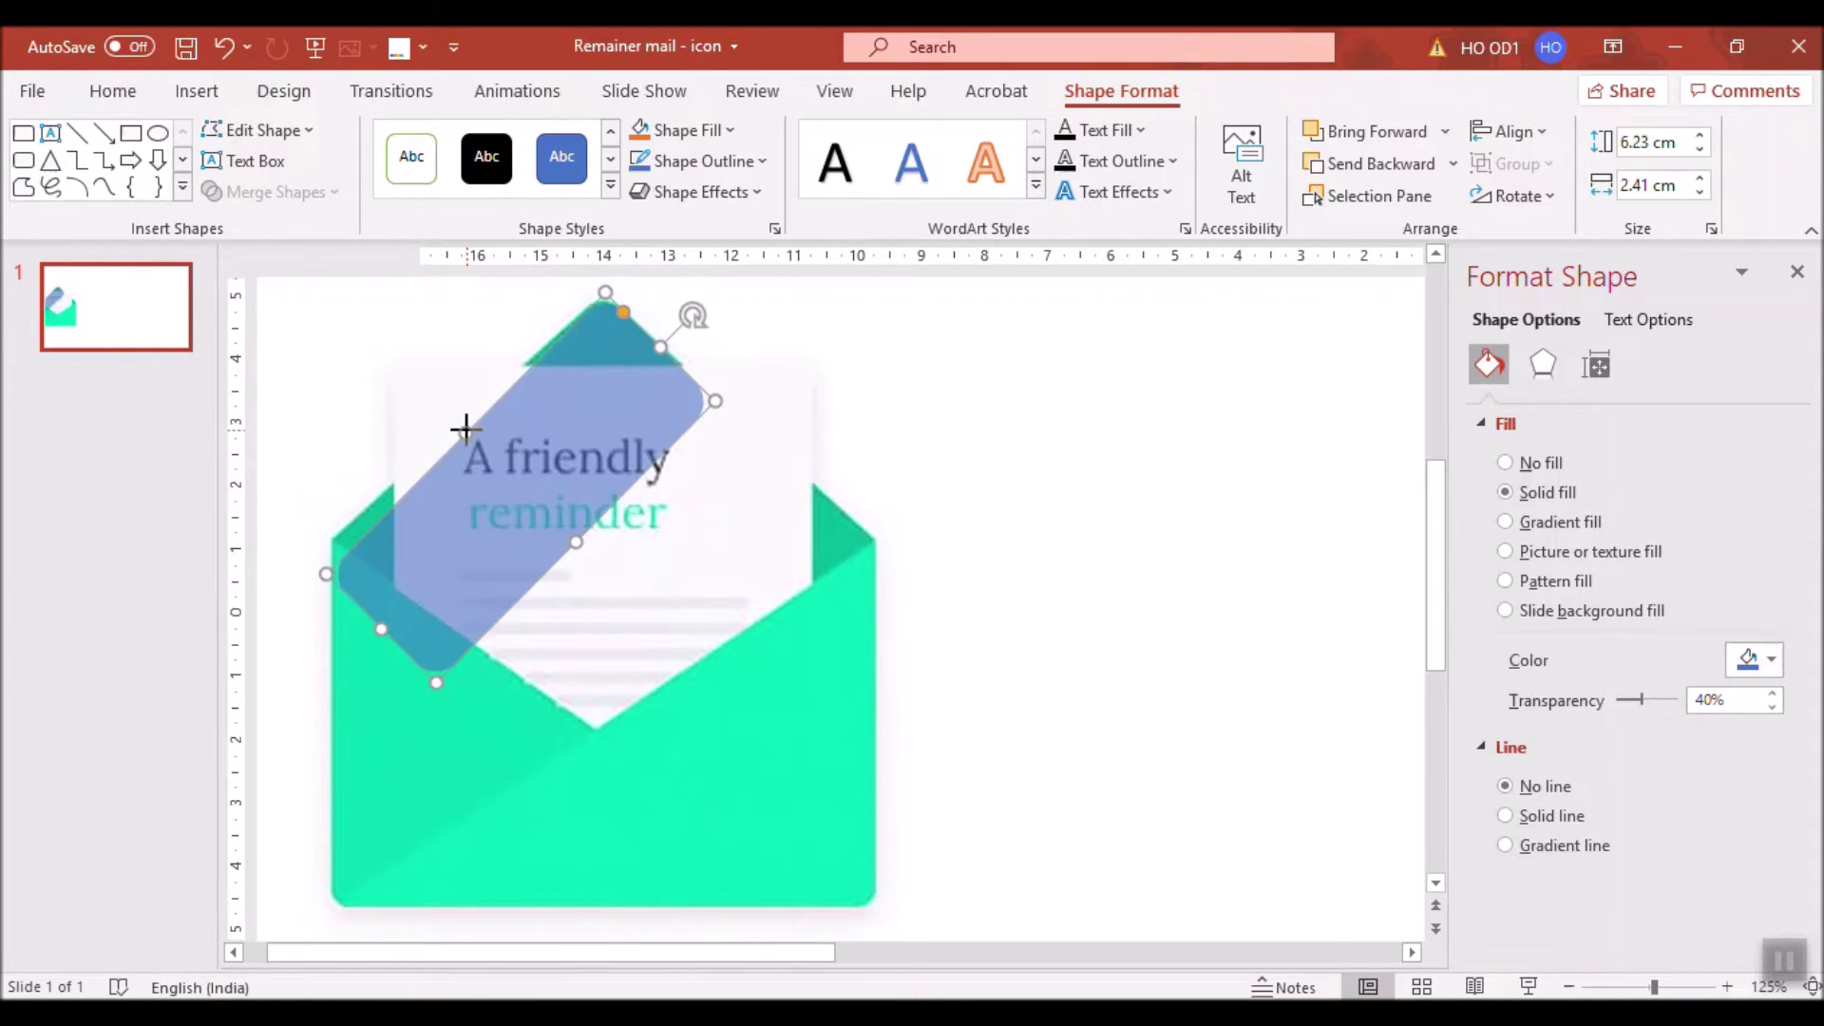
pyautogui.click(462, 425)
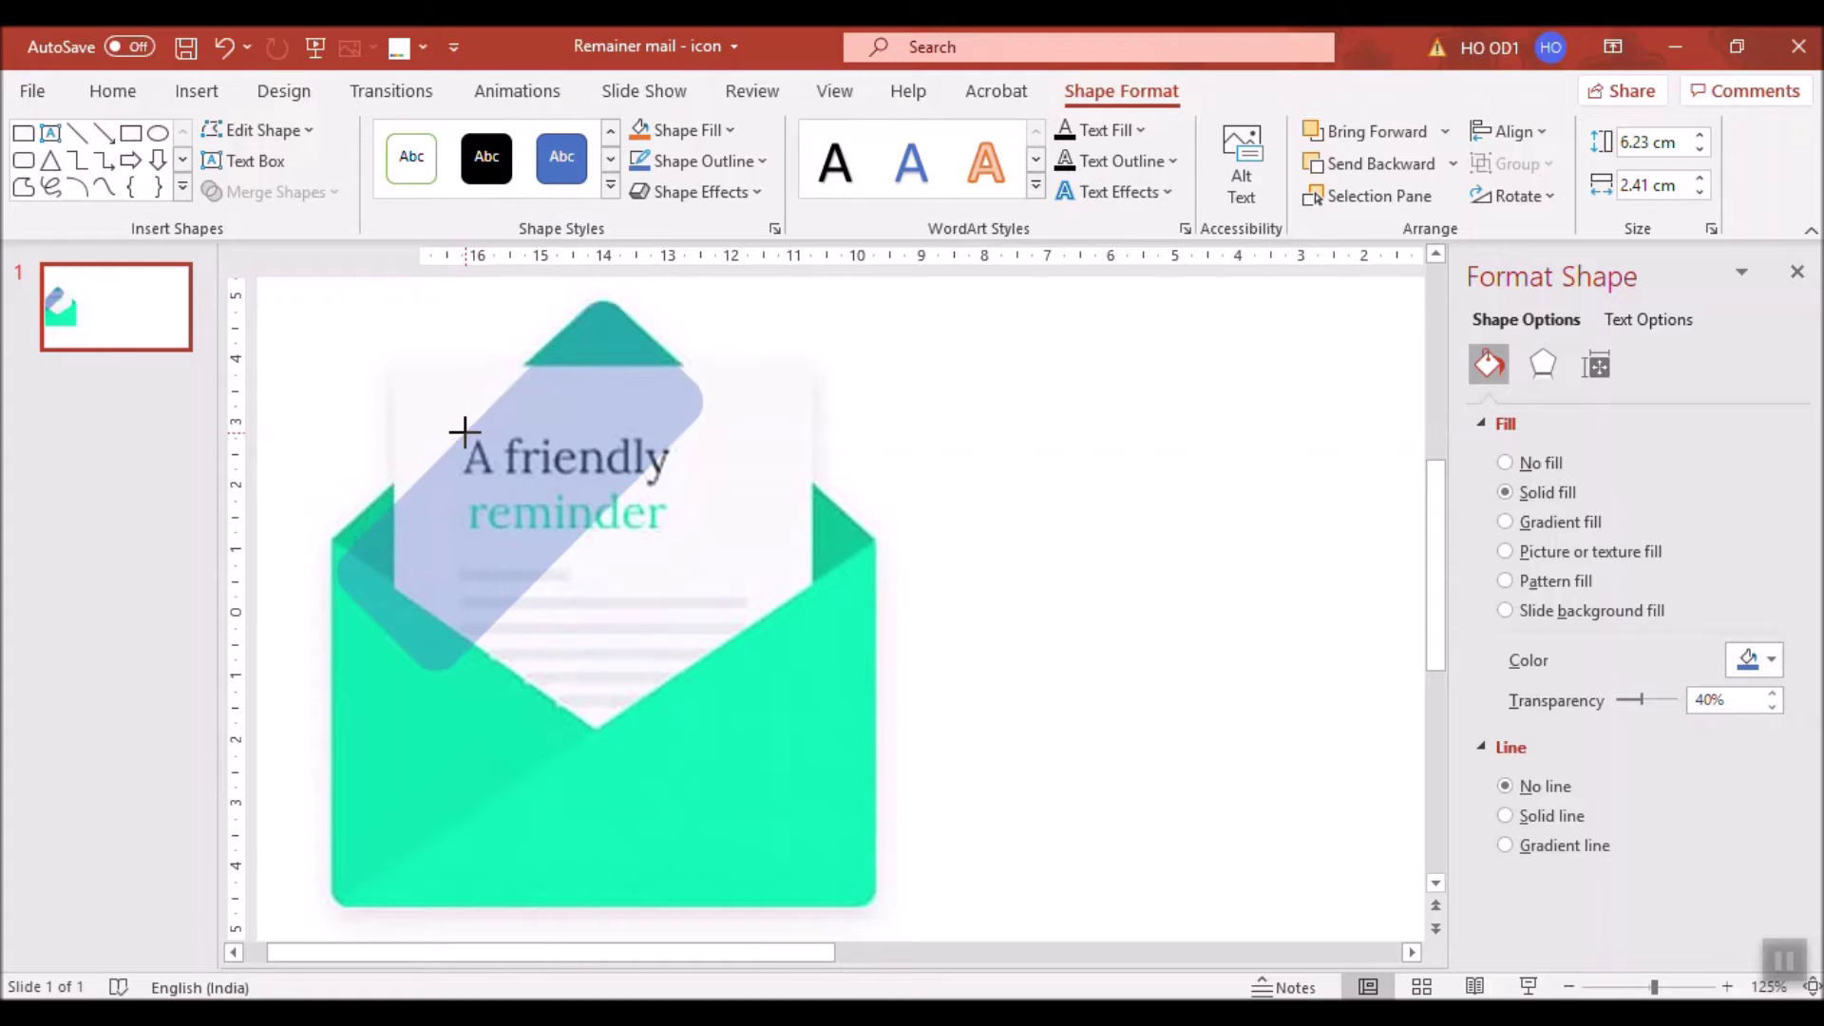
pyautogui.click(462, 431)
pyautogui.click(703, 330)
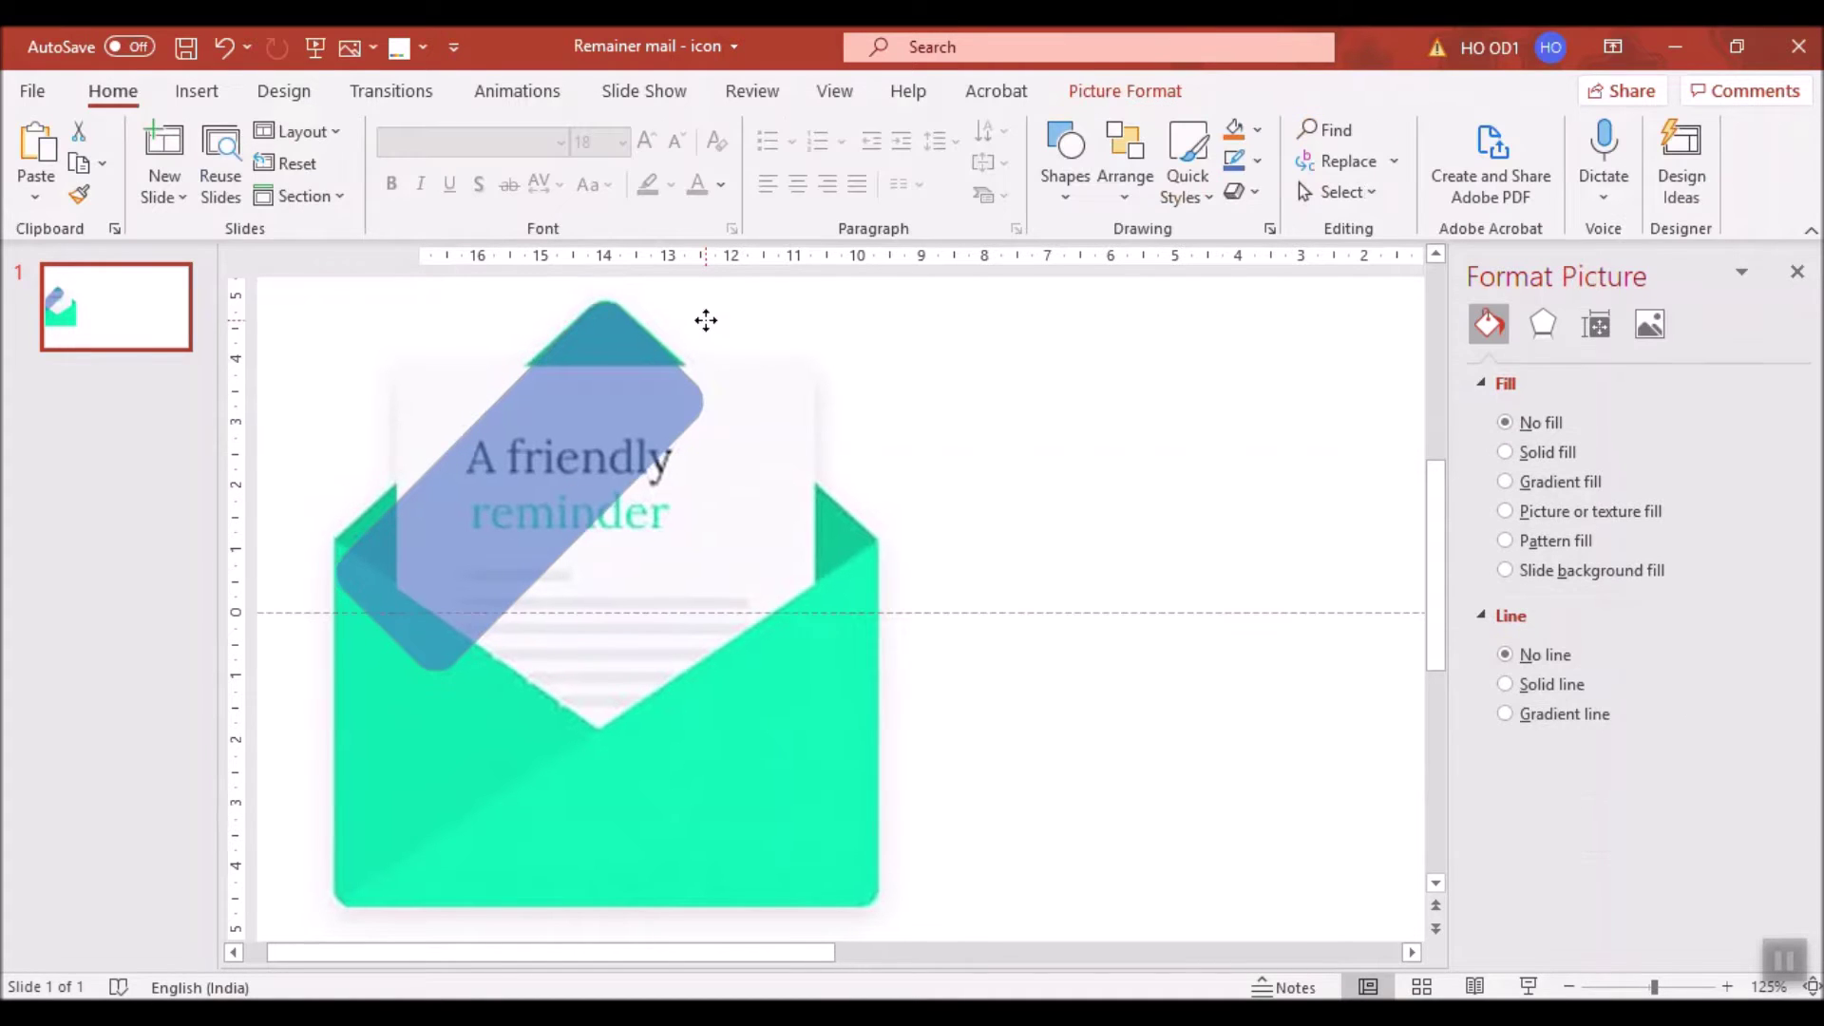
# Nudge the tilted bar into place and shorten its lower-left end.
pyautogui.click(654, 355)
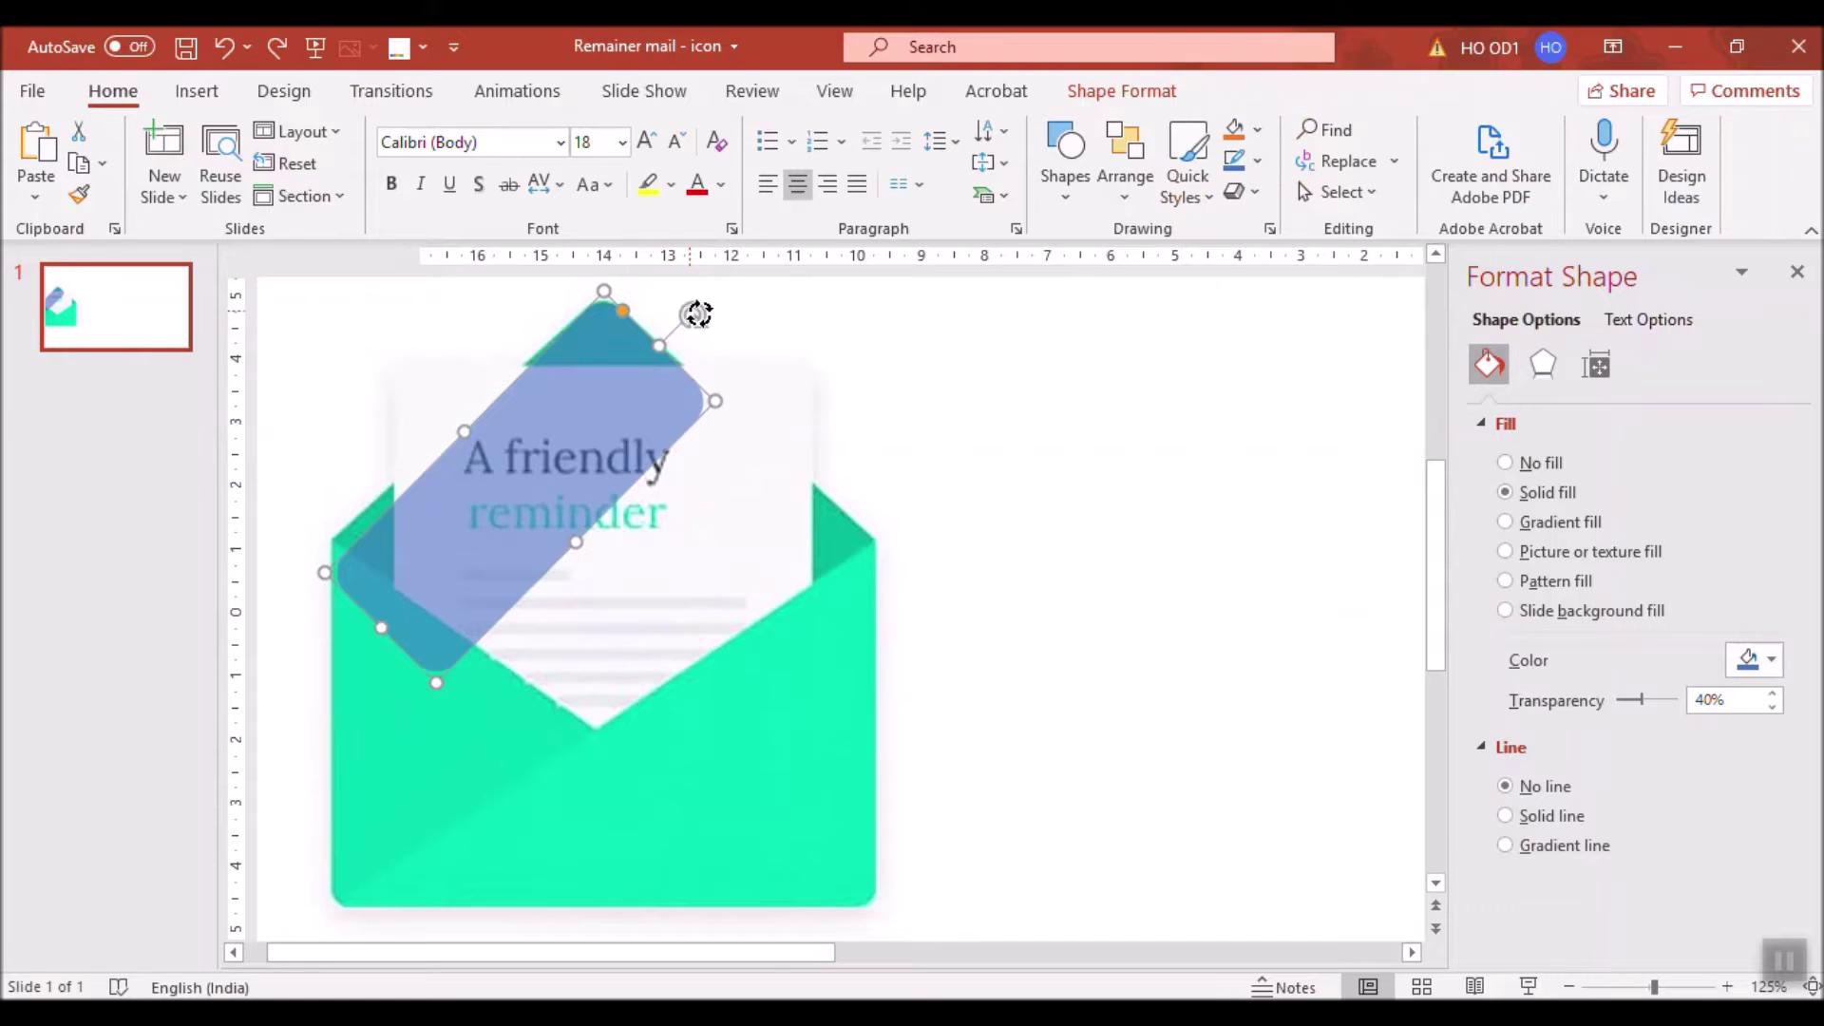
pyautogui.moveTo(696, 314); pyautogui.dragTo(698, 309)
pyautogui.moveTo(598, 447); pyautogui.dragTo(597, 434)
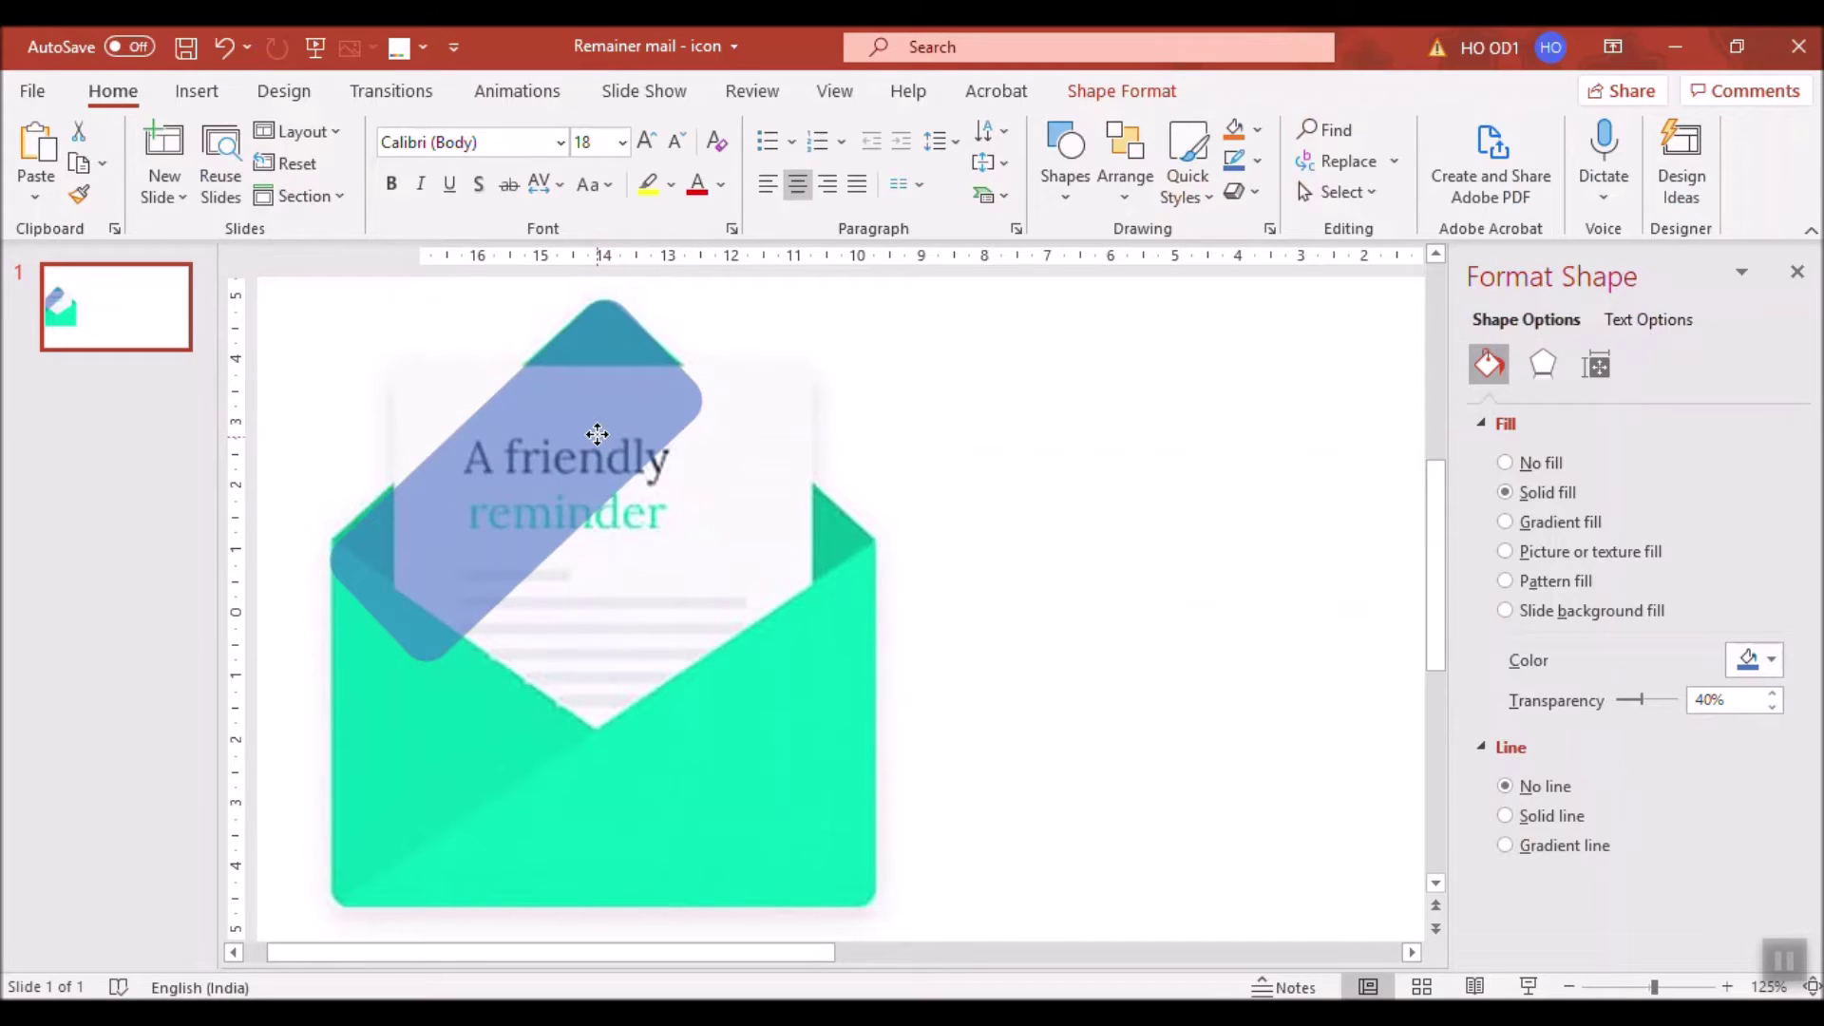
pyautogui.moveTo(597, 435); pyautogui.dragTo(595, 440)
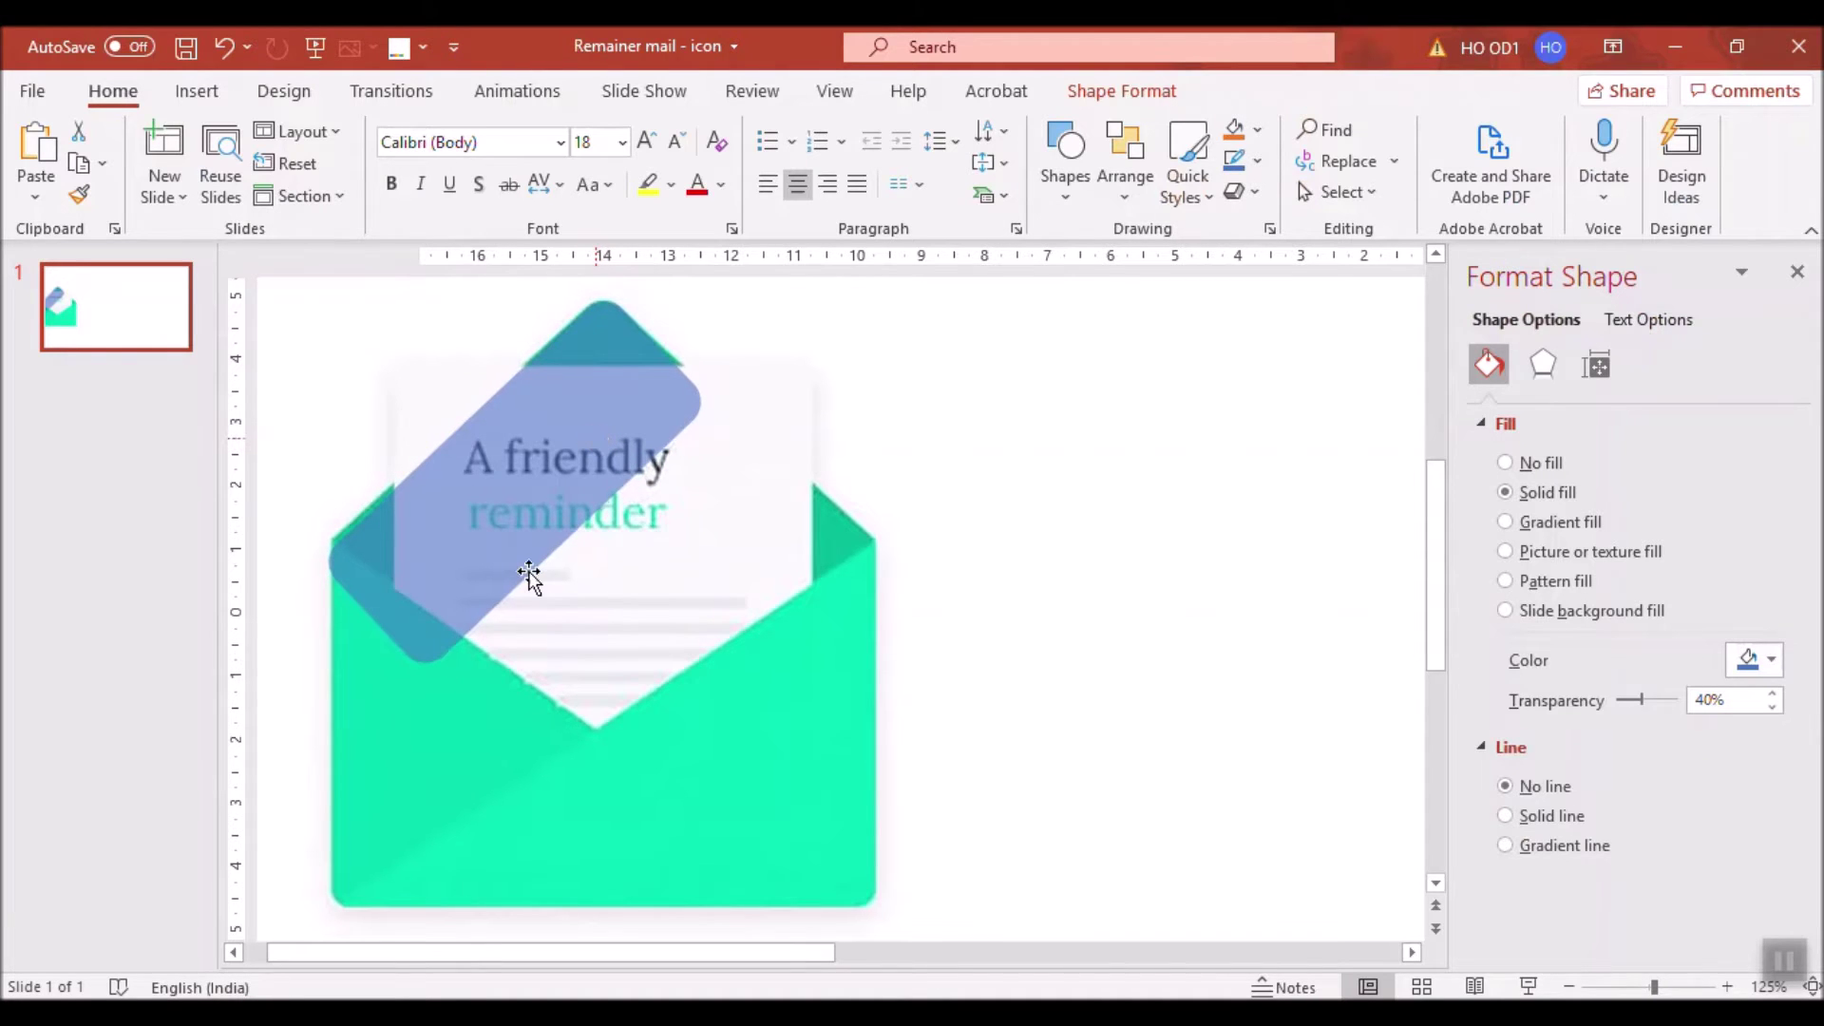
pyautogui.moveTo(362, 620); pyautogui.dragTo(418, 575)
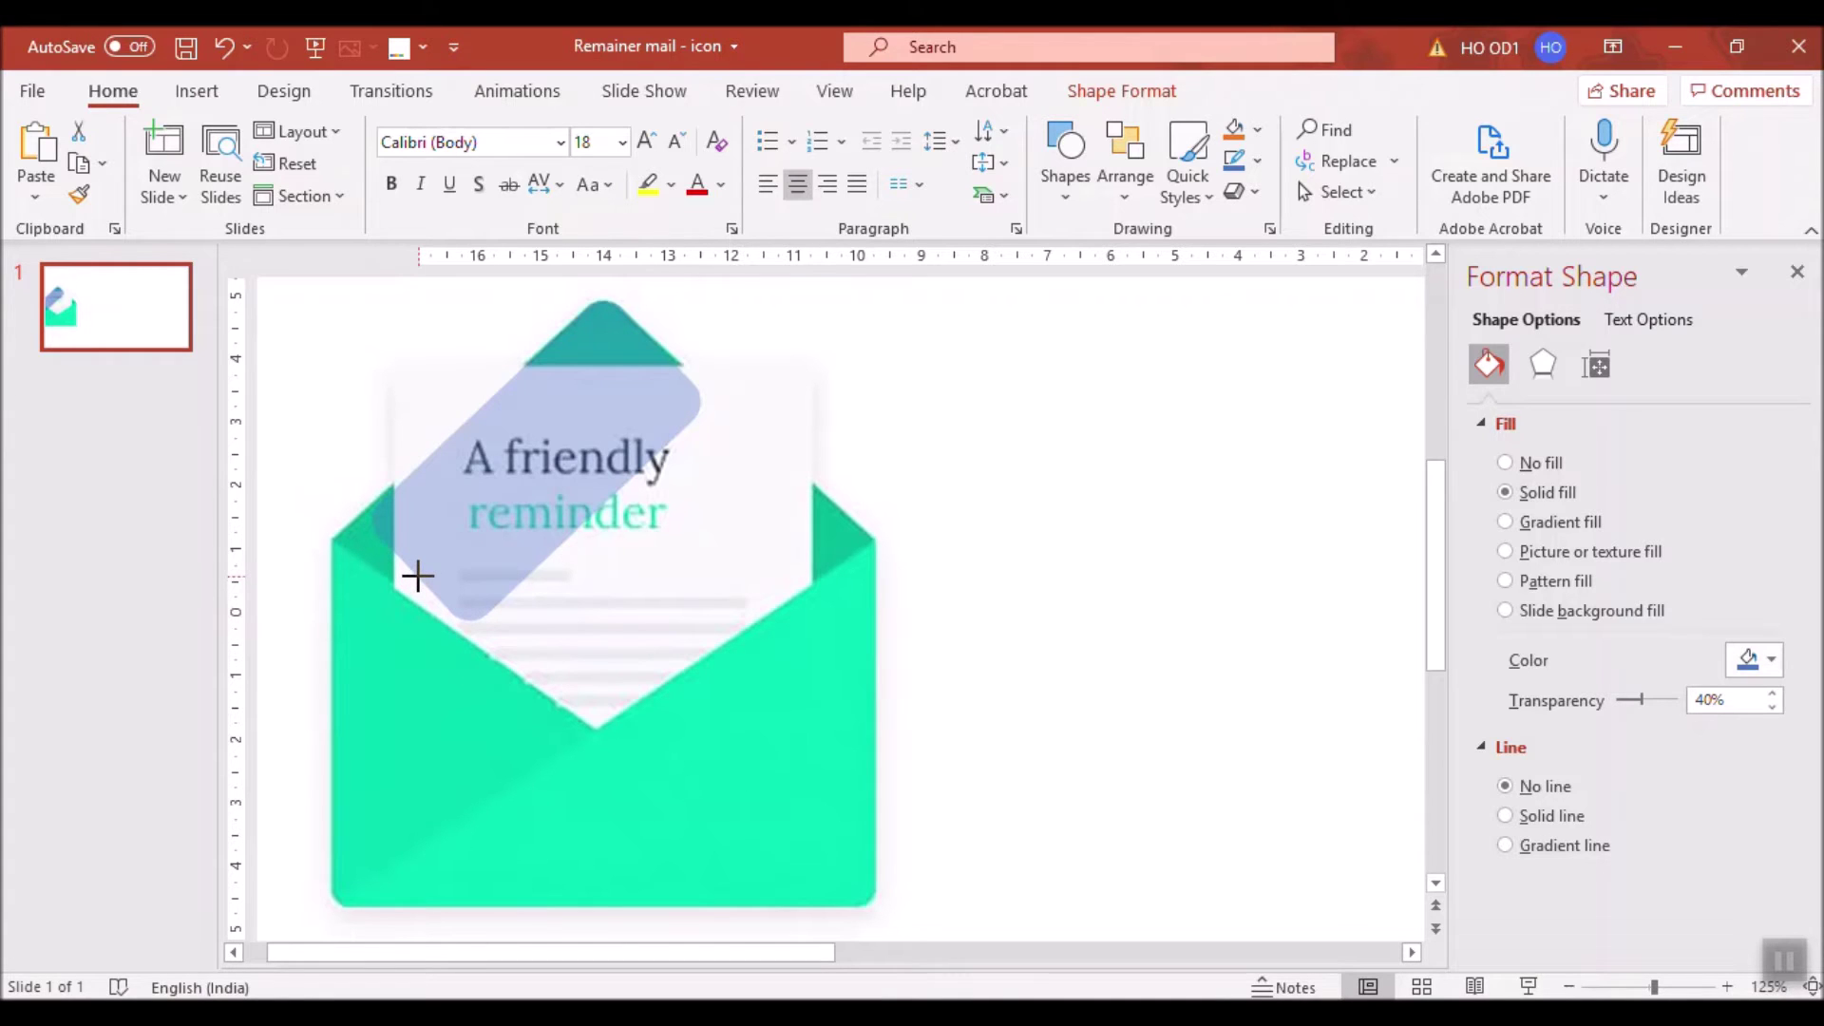
# Duplicate the bar, flip the copy horizontally, and slide it left to form a chevron.
pyautogui.moveTo(418, 576); pyautogui.dragTo(665, 629)
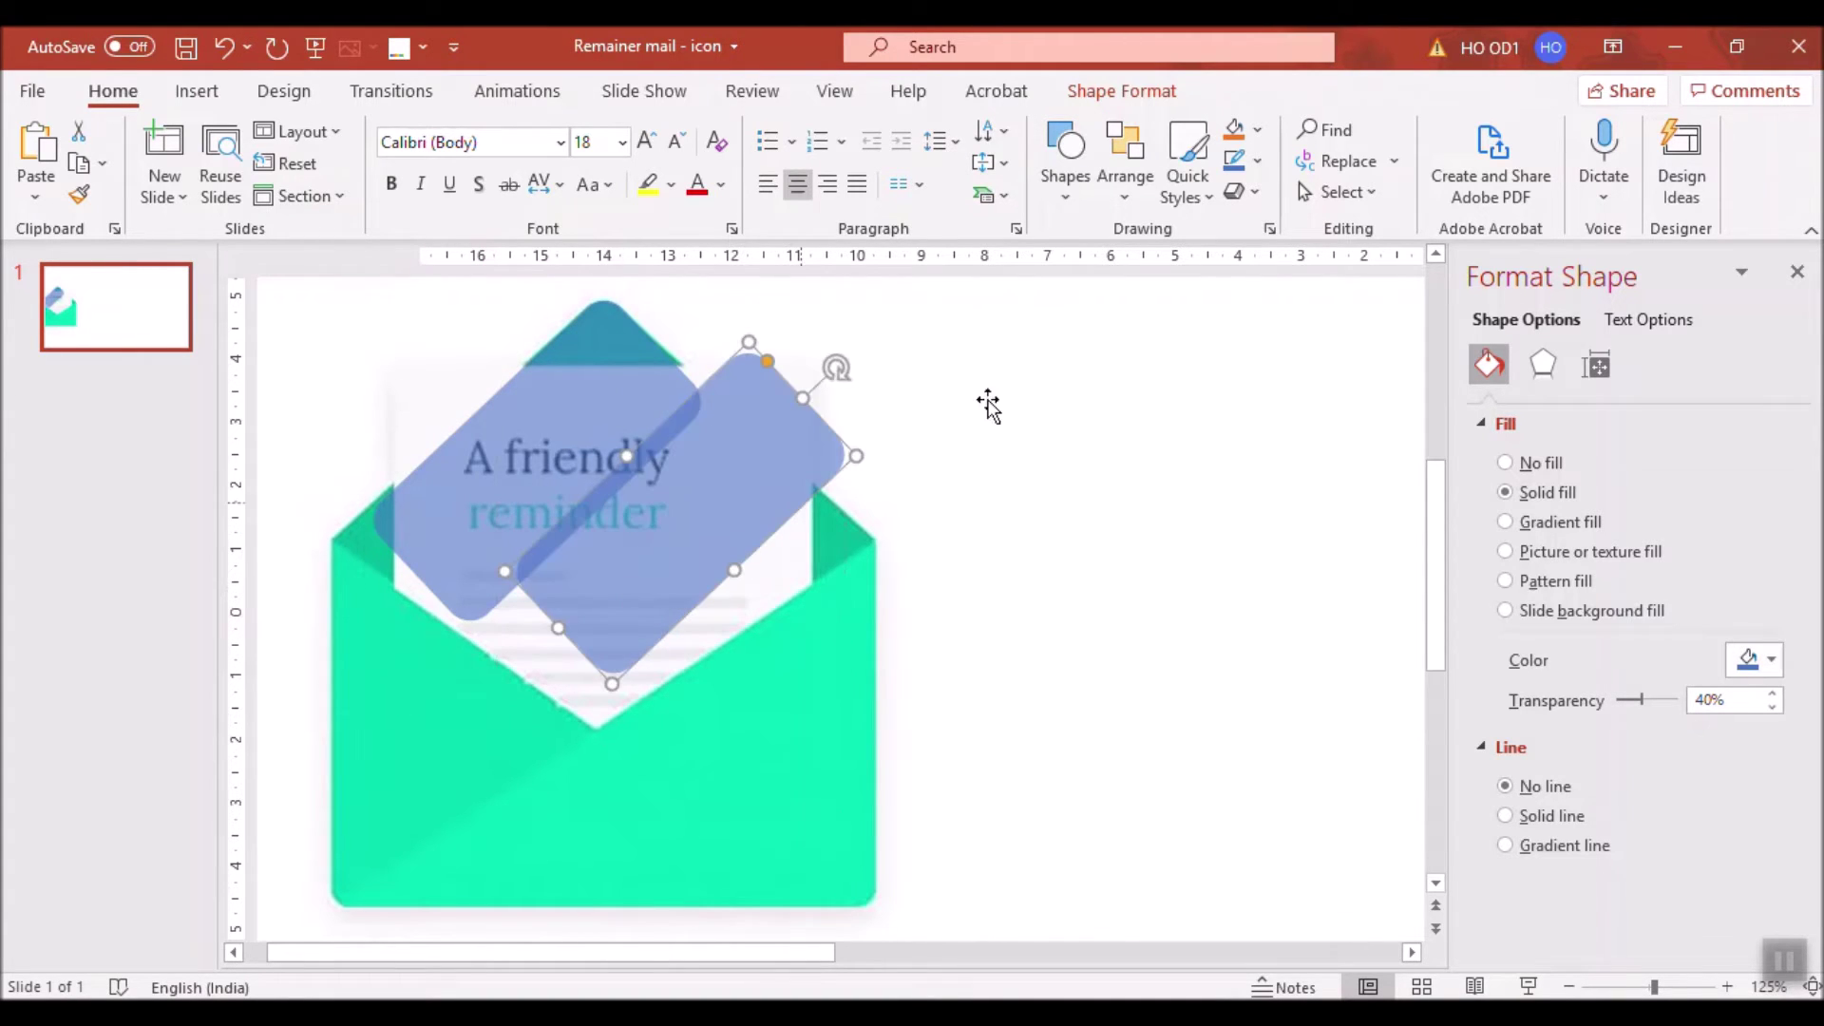
pyautogui.click(1122, 90)
pyautogui.click(1517, 197)
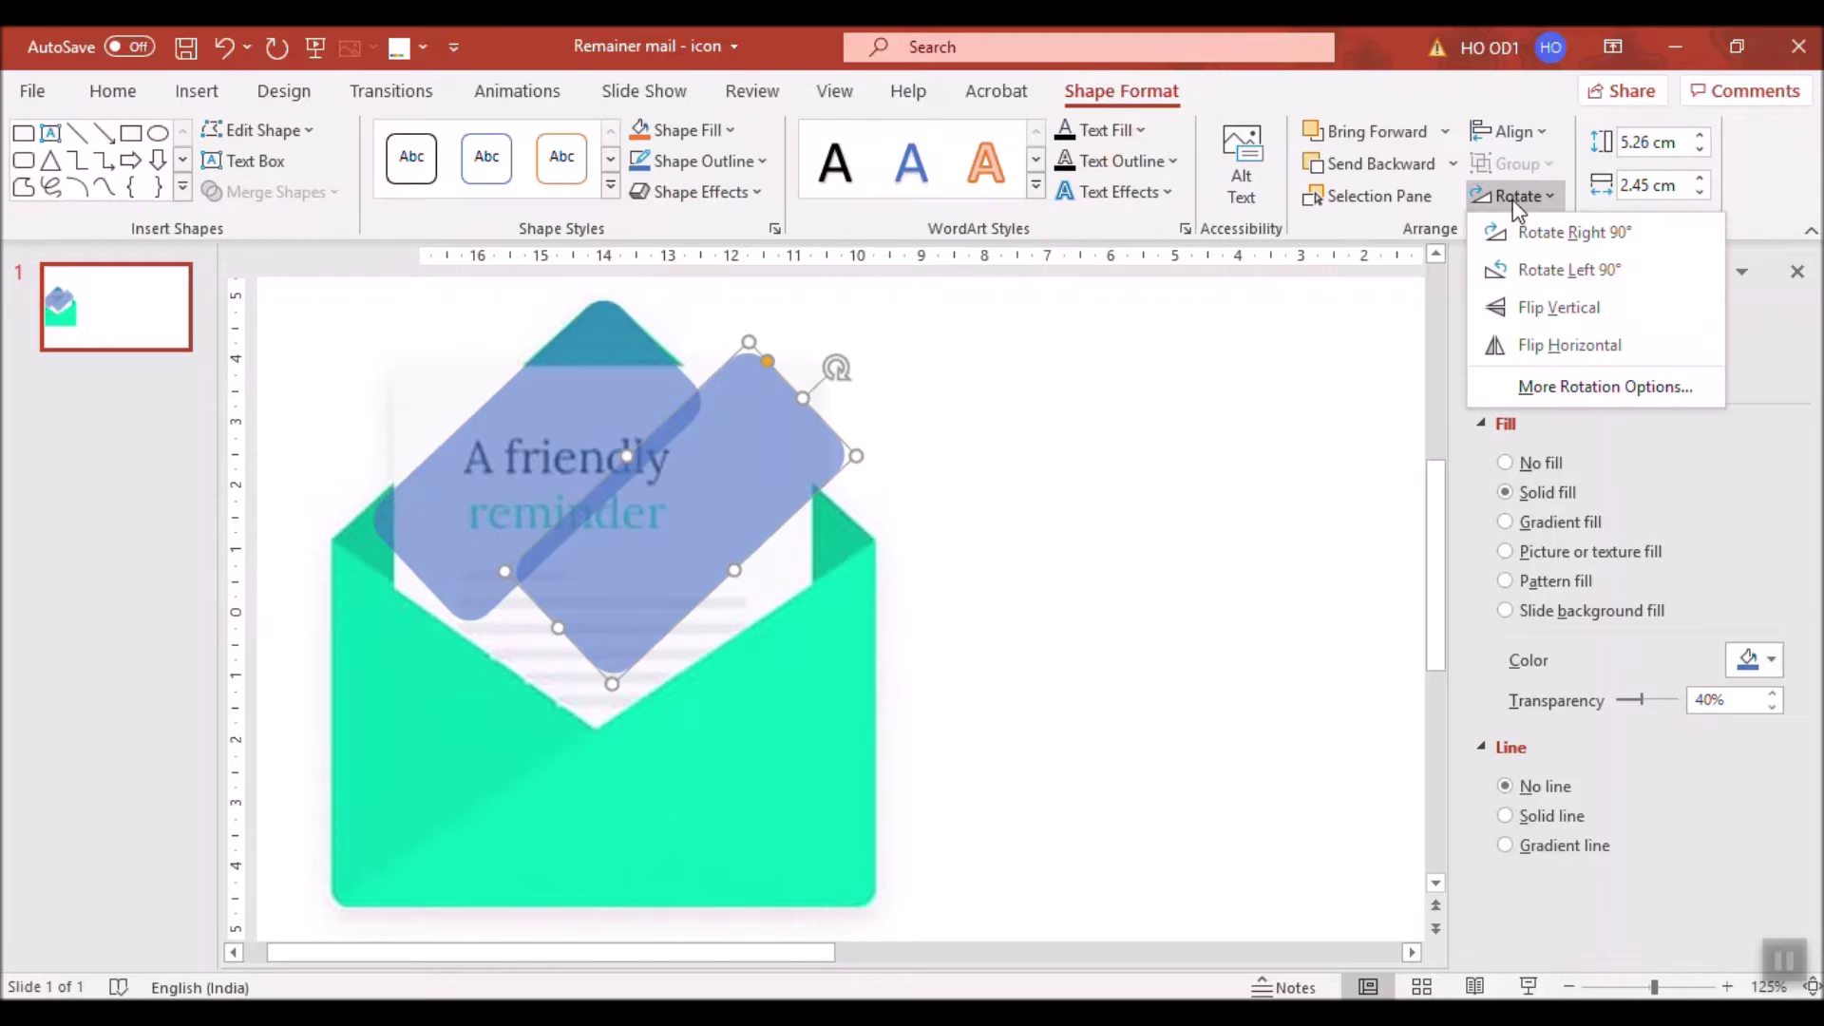
pyautogui.click(1563, 347)
pyautogui.moveTo(847, 532); pyautogui.dragTo(724, 491)
pyautogui.scroll(2, 726, 493)
pyautogui.scroll(3, 726, 493)
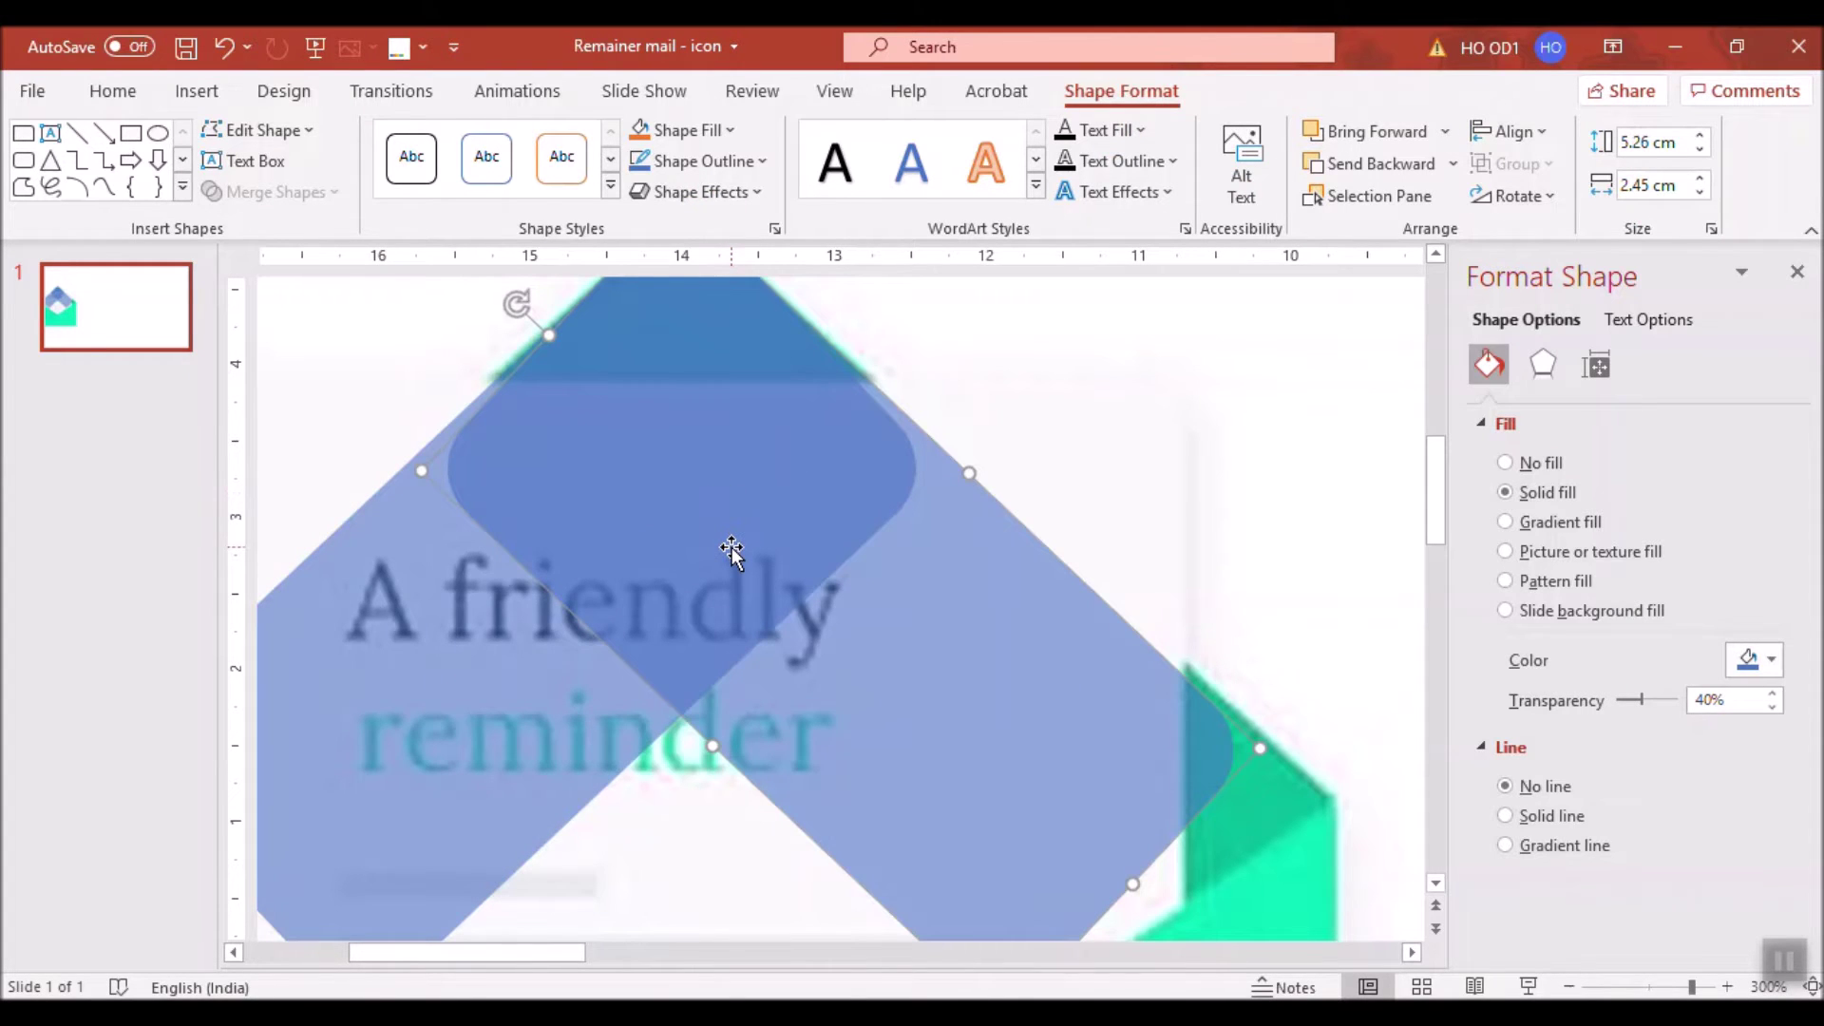
pyautogui.scroll(1, 731, 551)
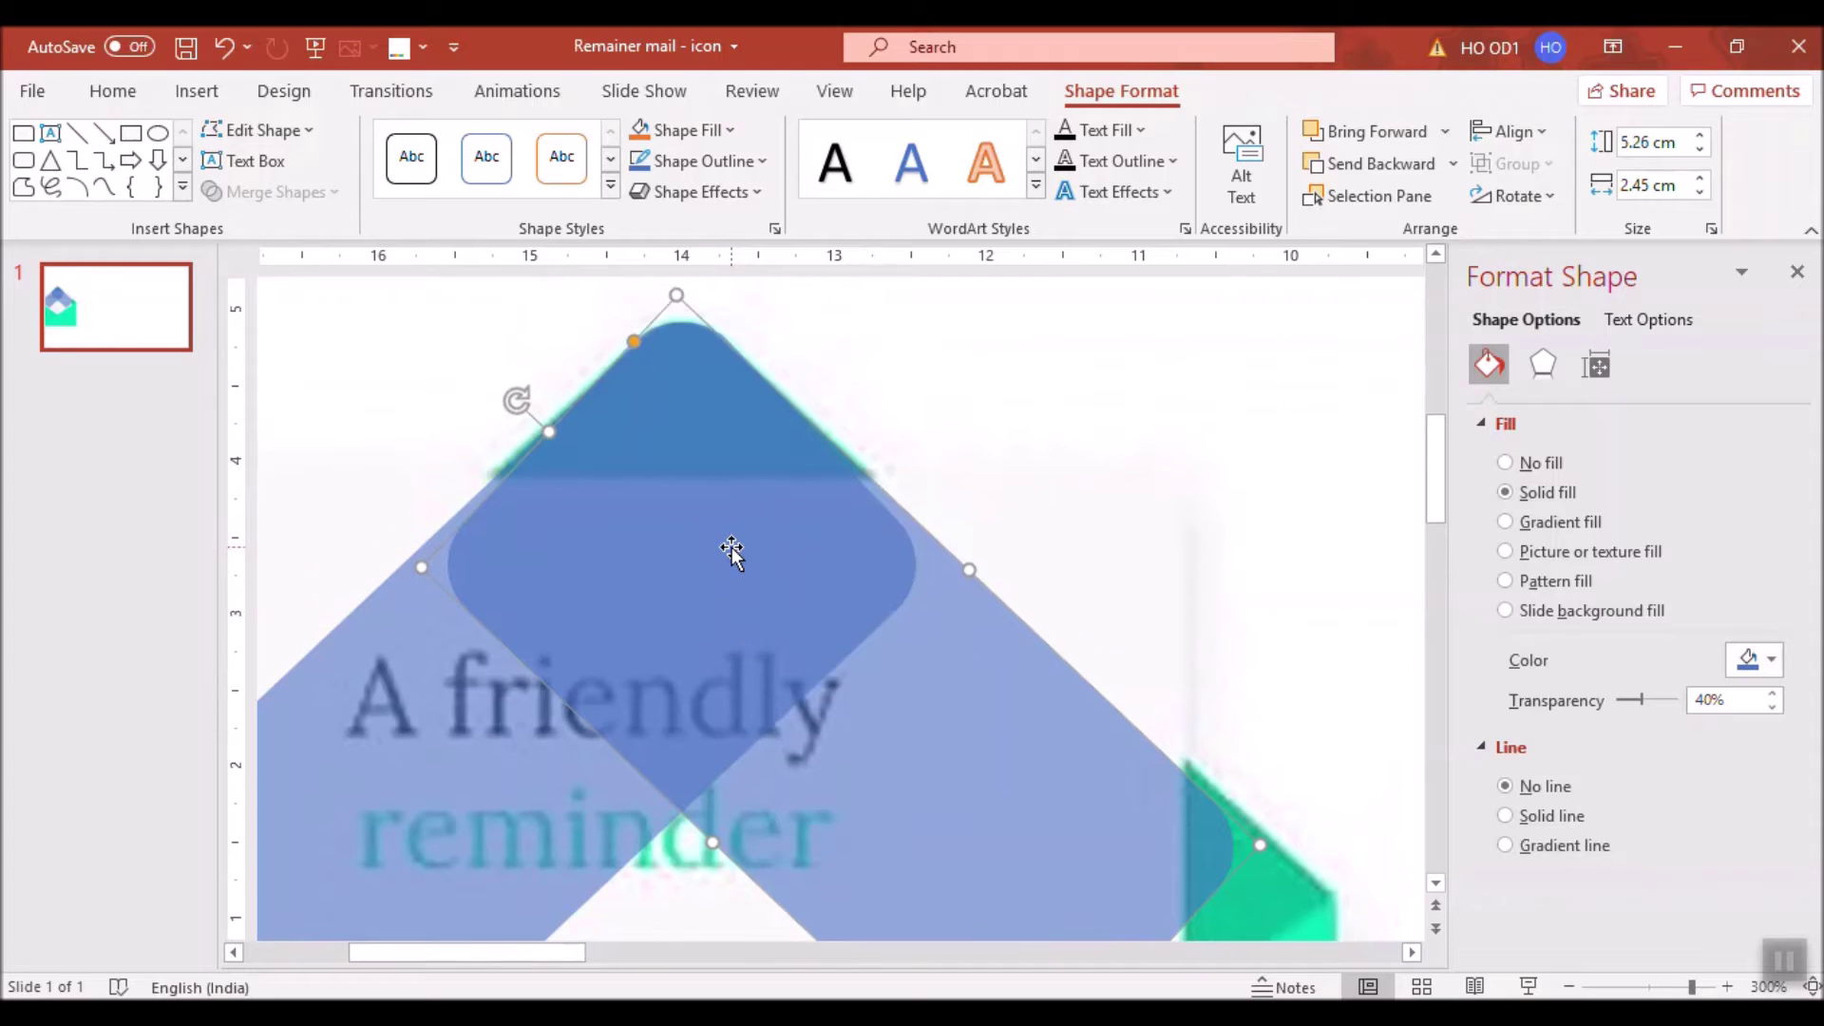
pyautogui.scroll(-1, 731, 551)
pyautogui.scroll(-1, 732, 551)
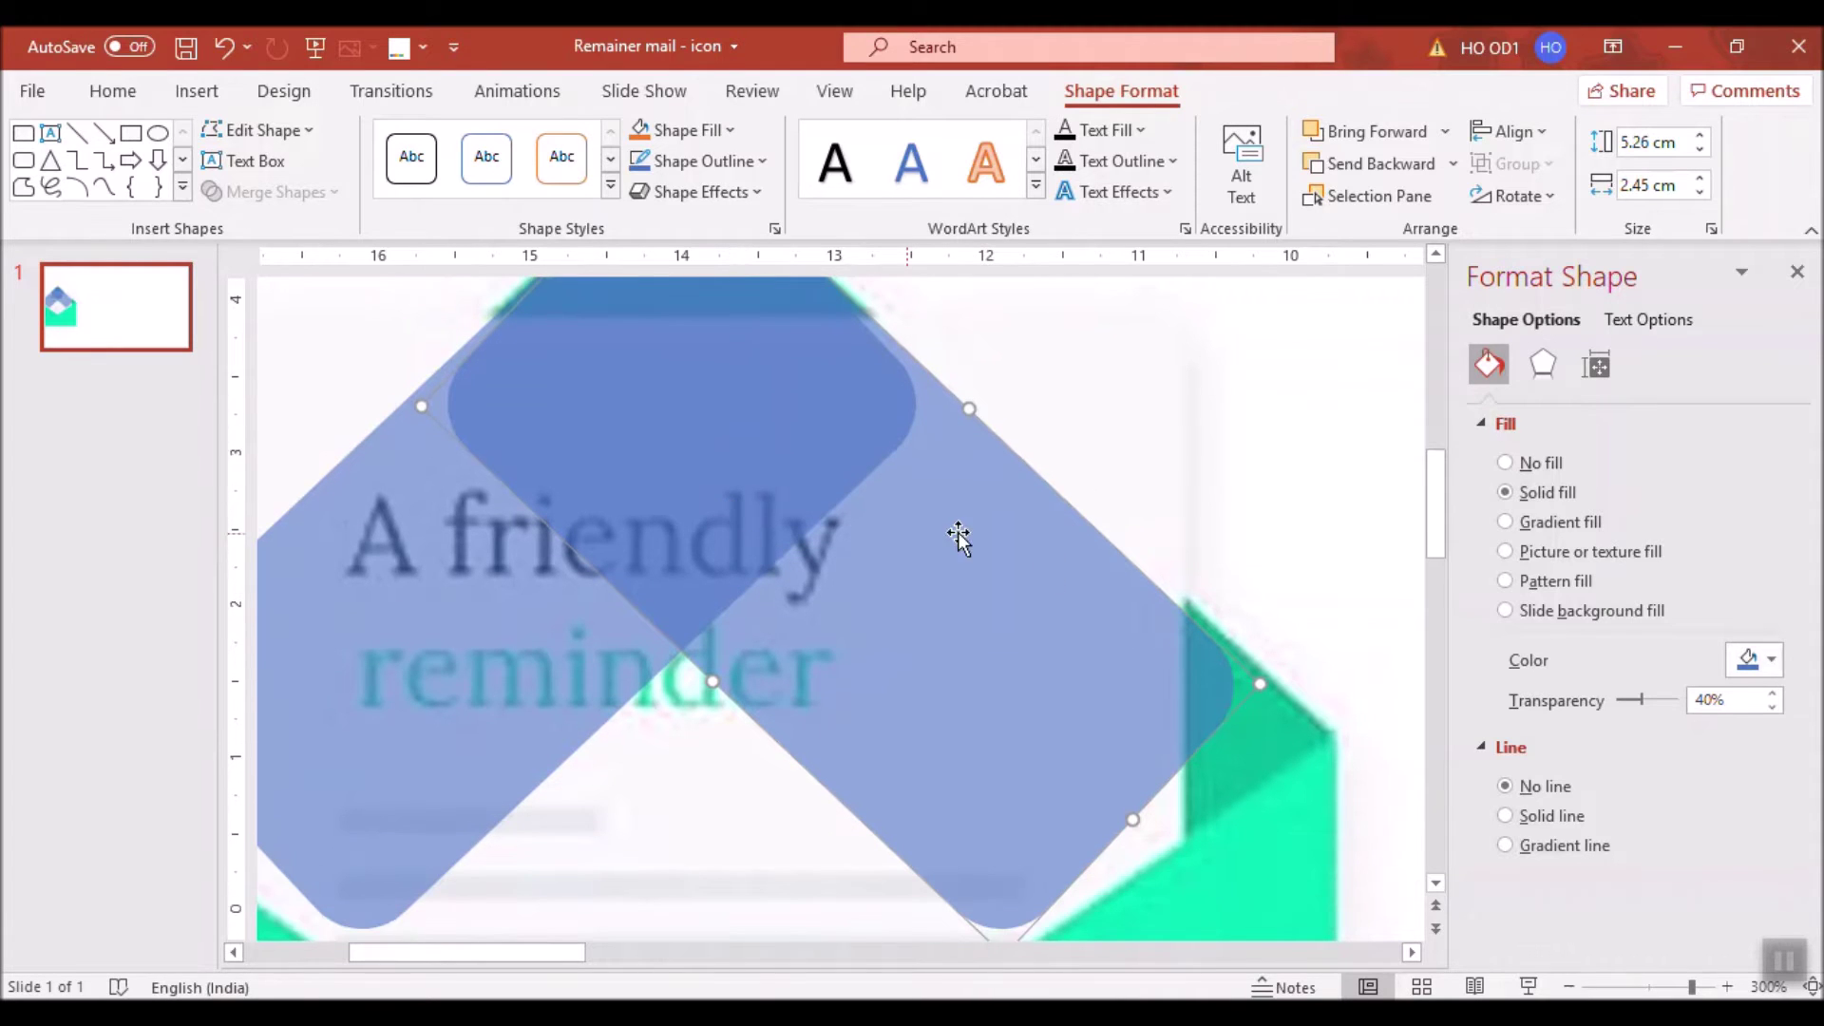
pyautogui.scroll(-3, 1018, 665)
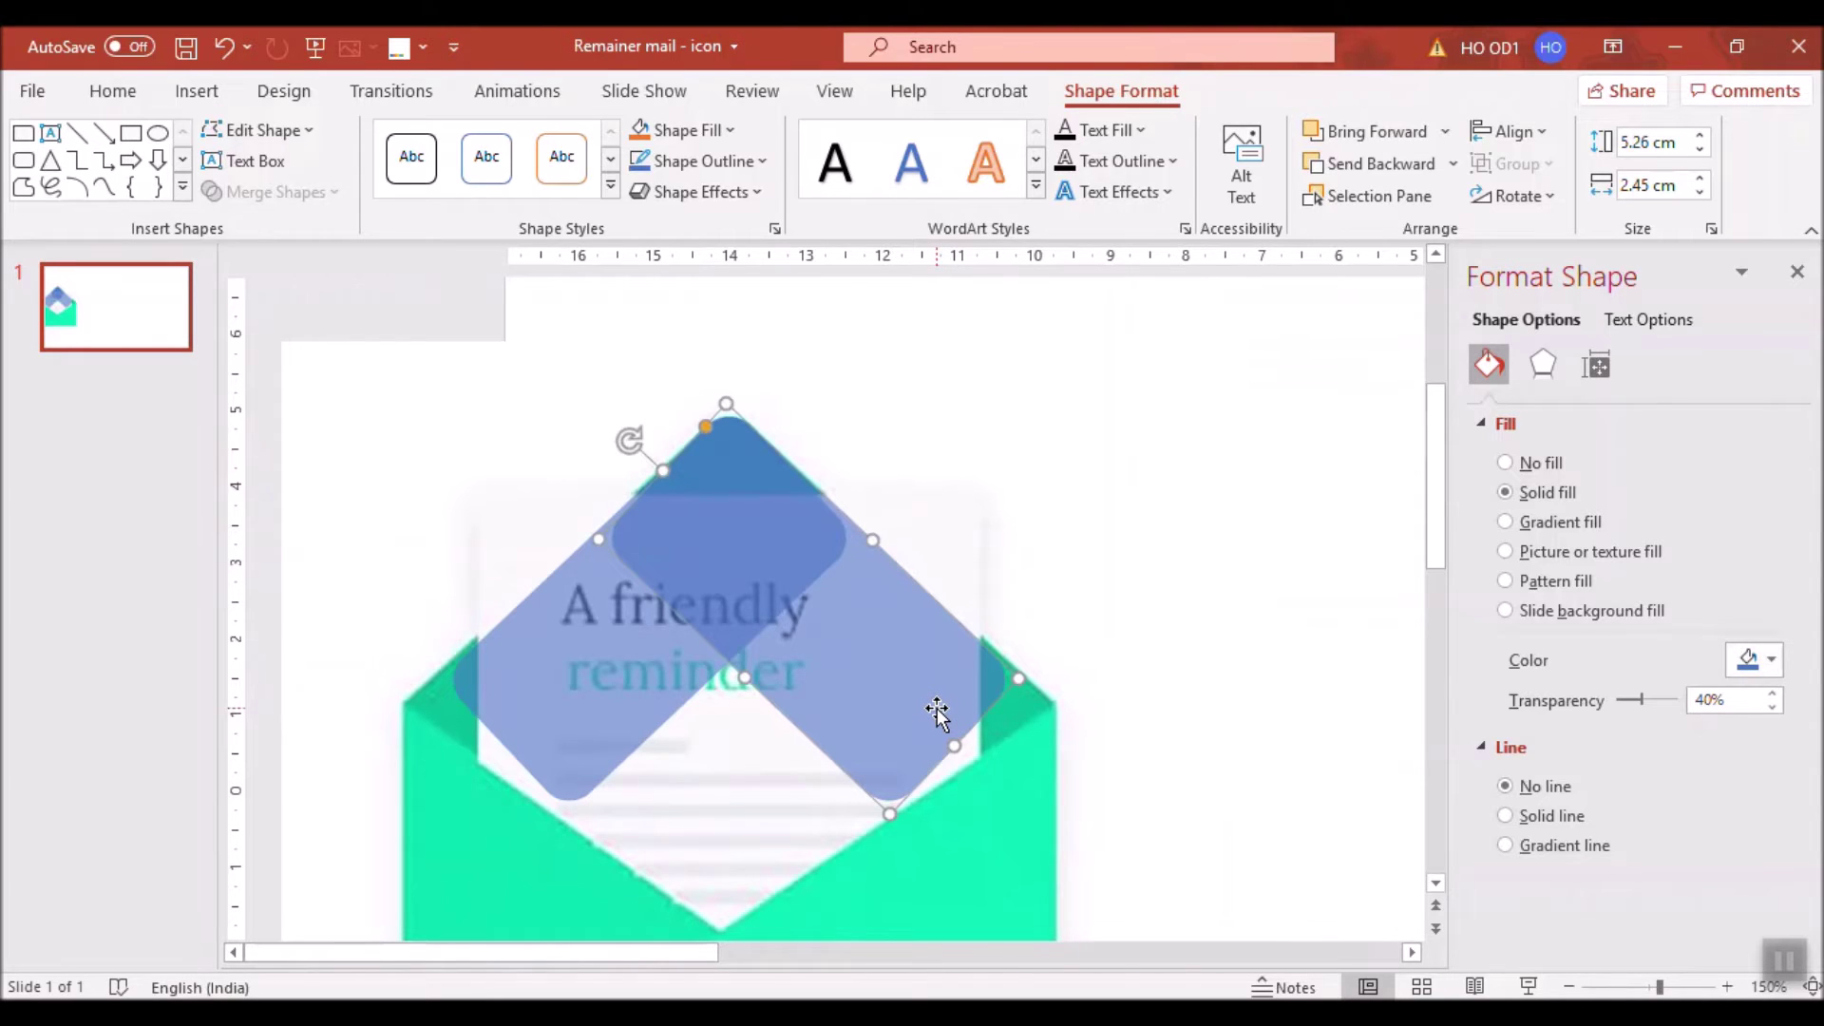
pyautogui.click(319, 350)
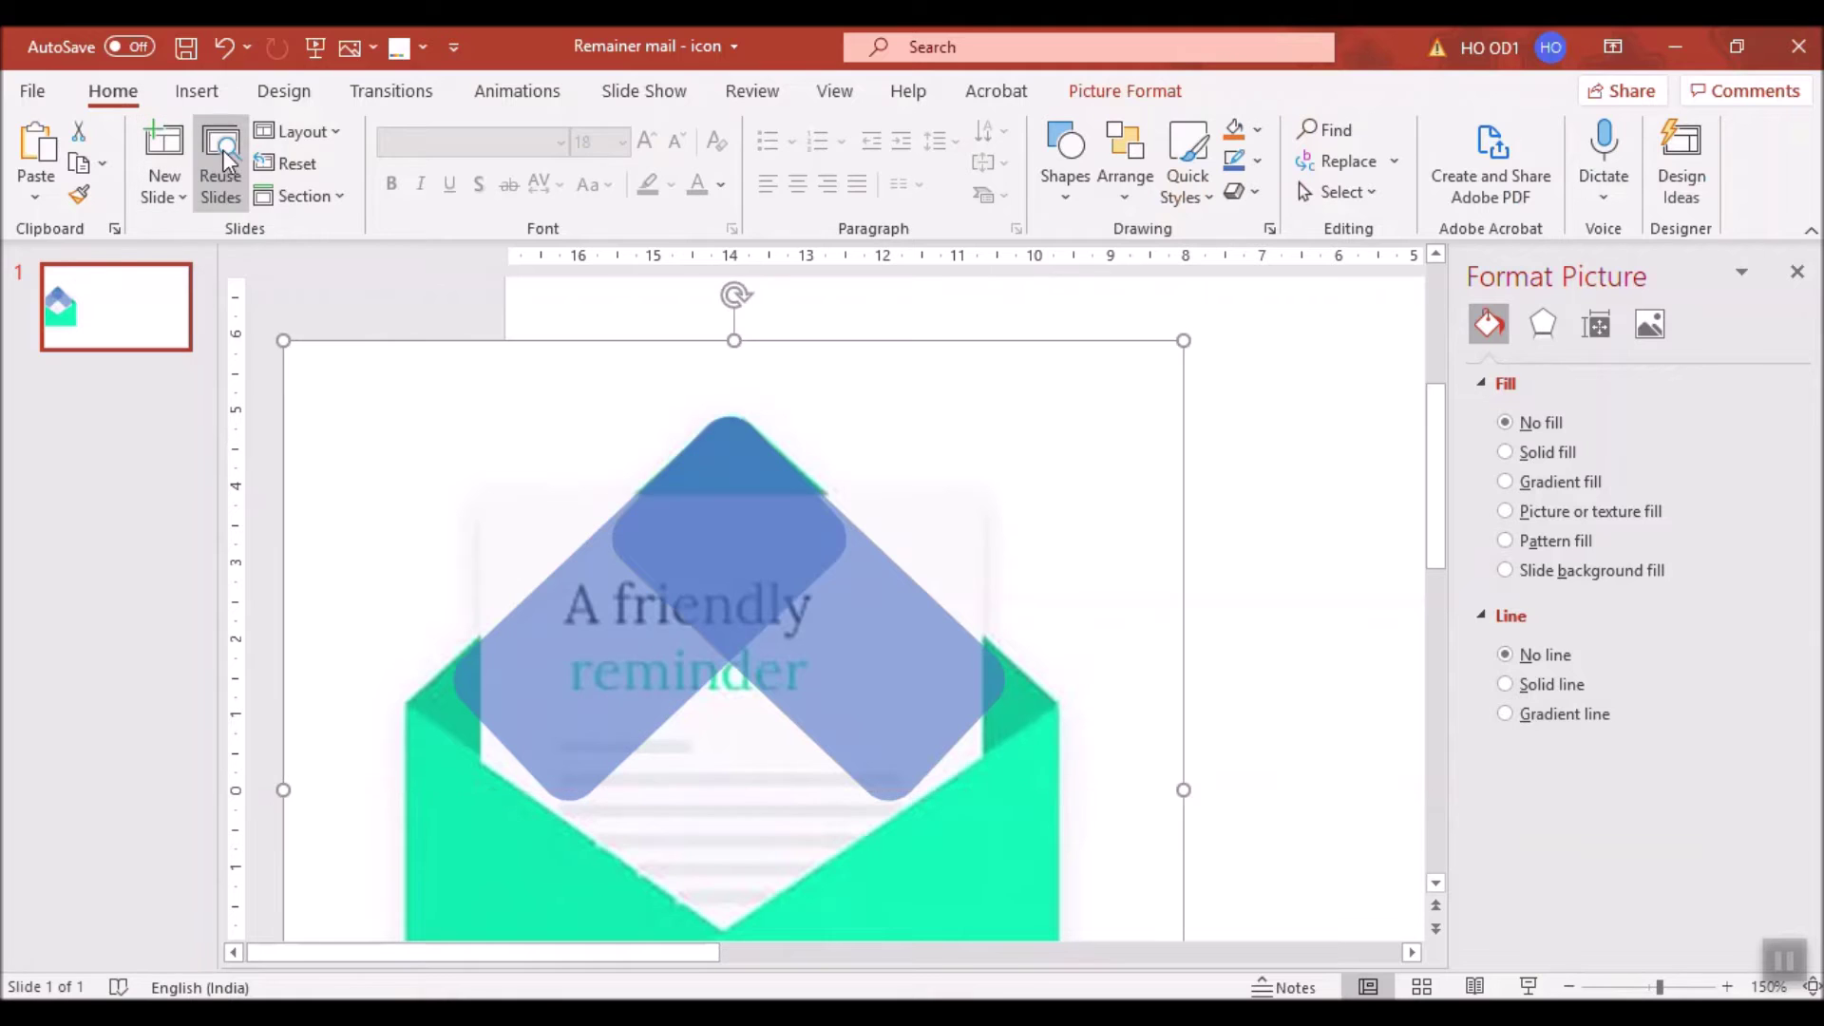
# Select both tilted bars and merge them with Union into one chevron.
pyautogui.click(1263, 490)
pyautogui.scroll(-2, 789, 564)
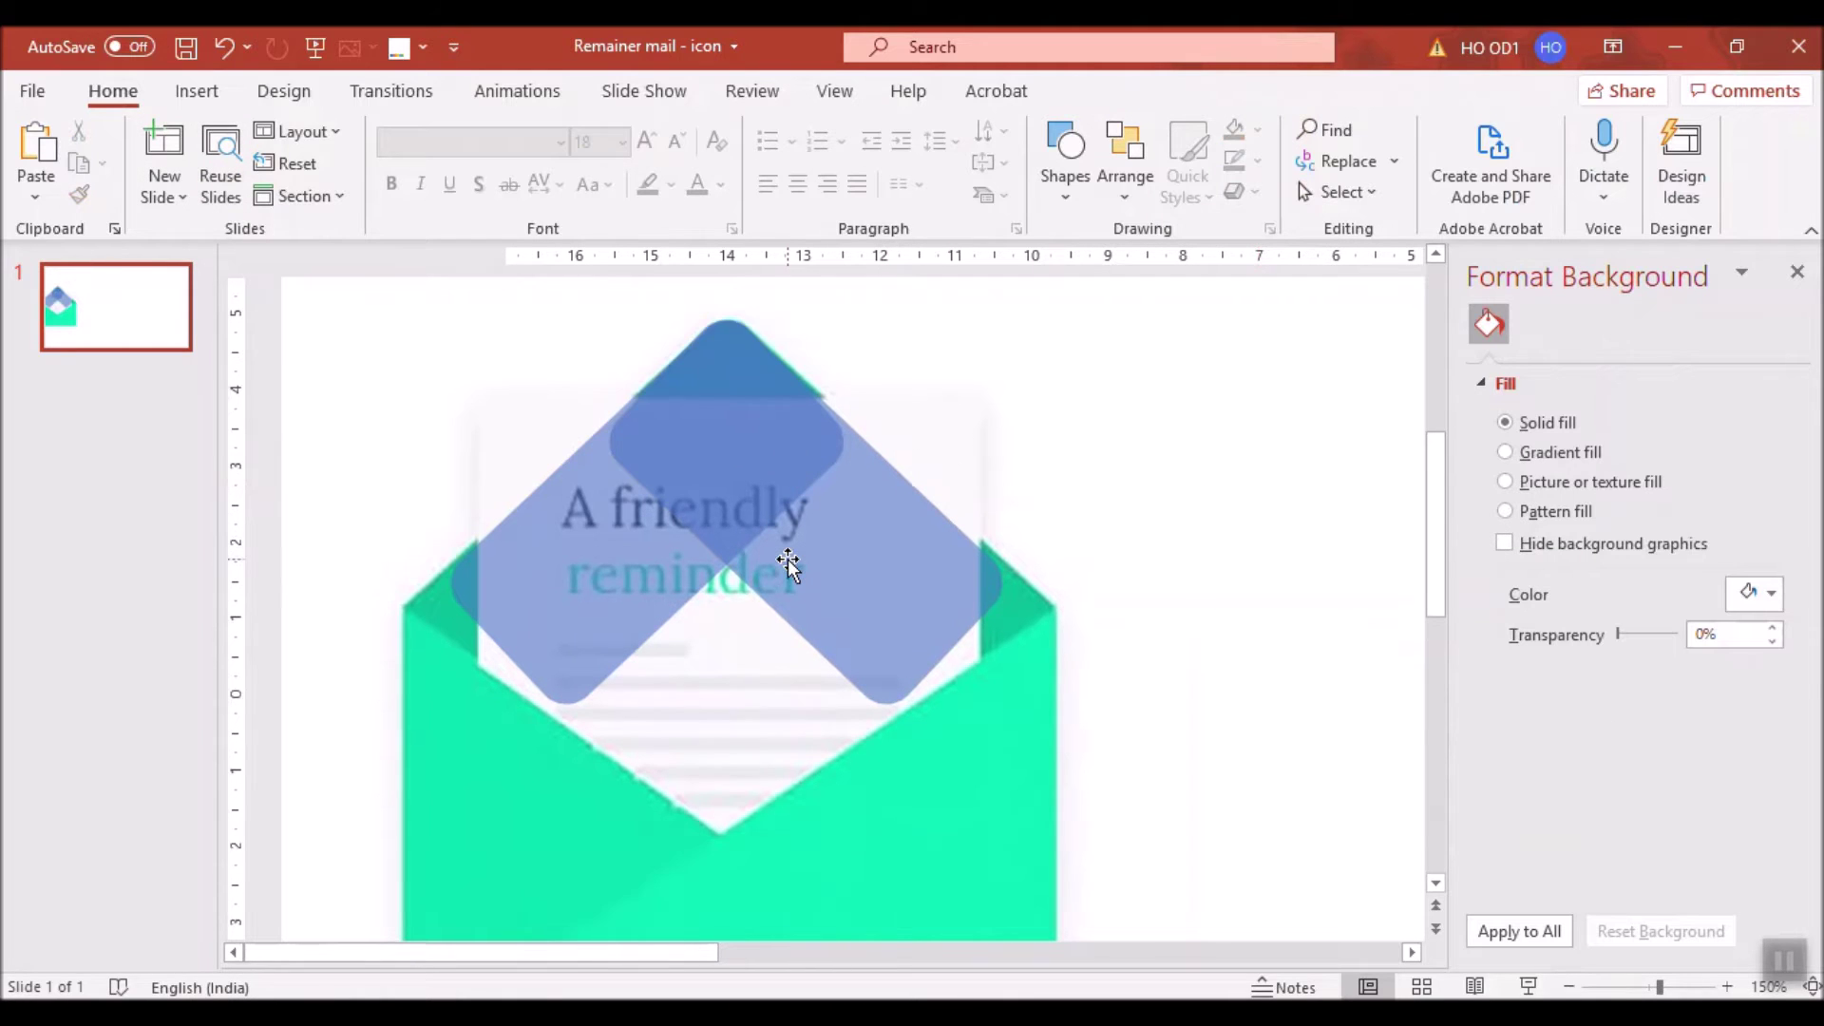
pyautogui.keyDown('ctrl'); pyautogui.scroll(-5, 733, 589); pyautogui.keyUp('ctrl')
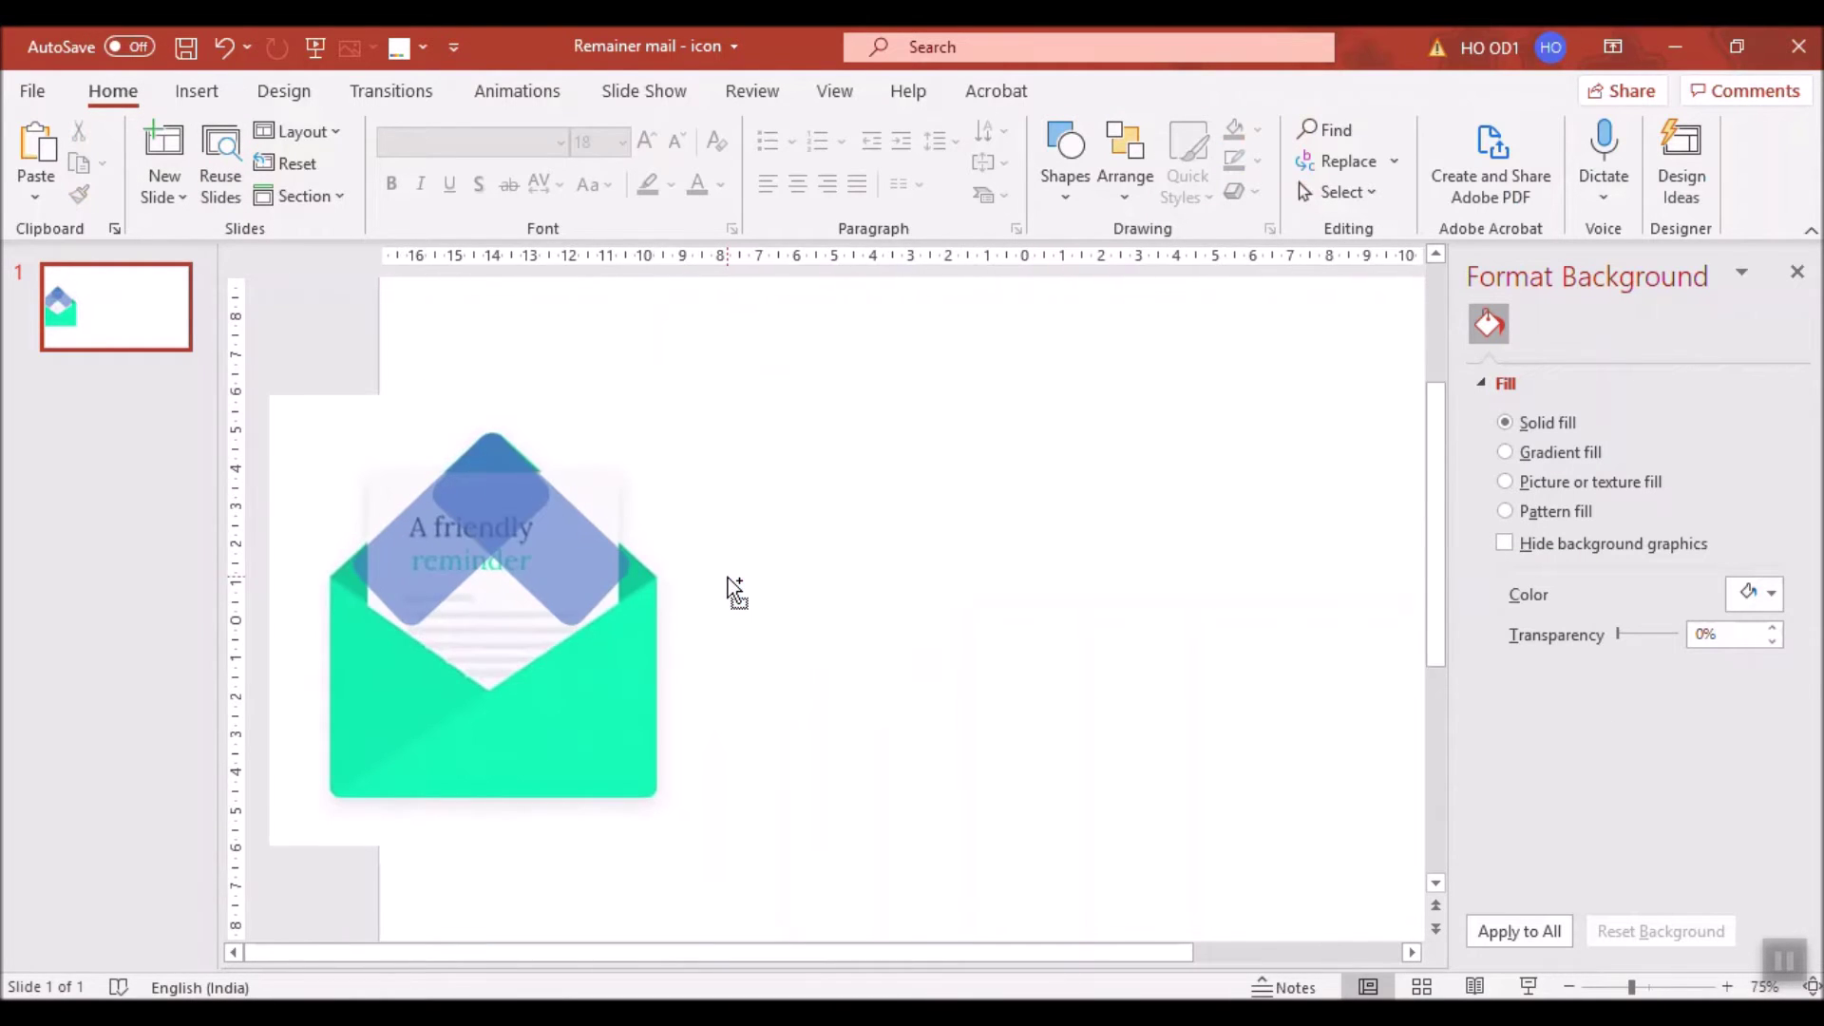
pyautogui.click(412, 539)
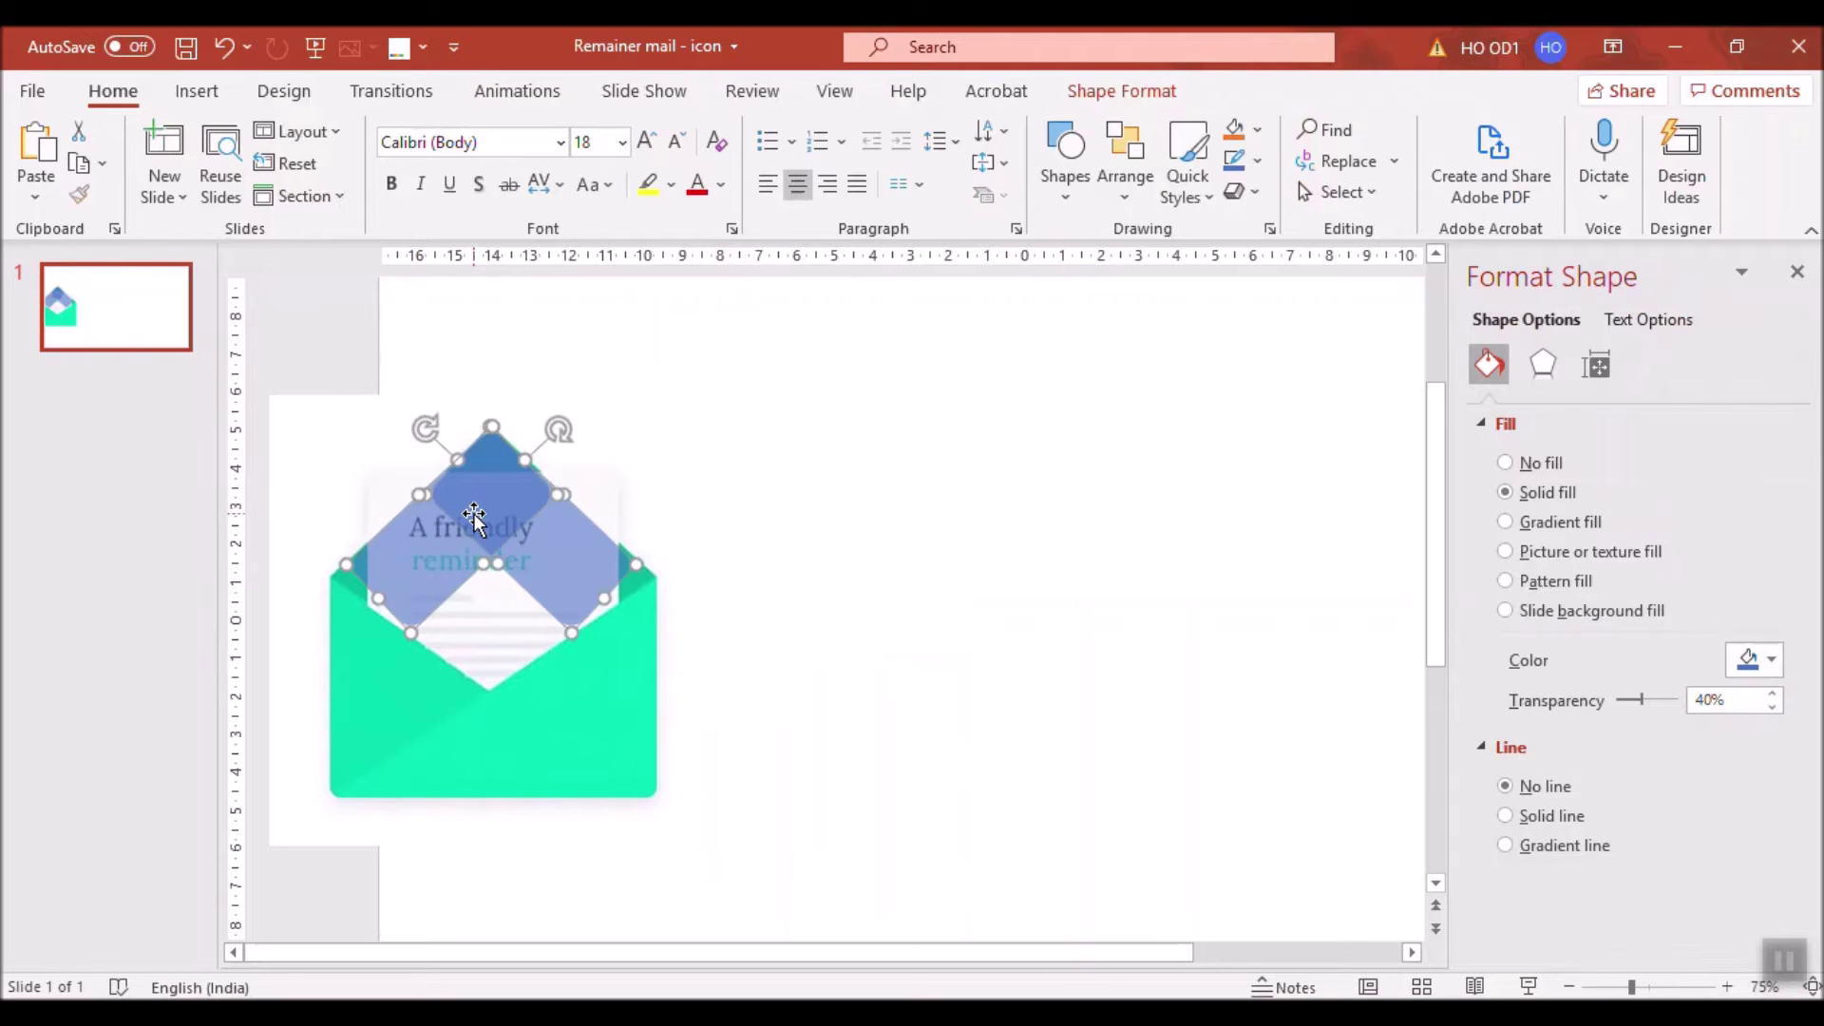
pyautogui.click(1122, 90)
pyautogui.click(271, 192)
pyautogui.click(269, 228)
pyautogui.click(782, 485)
# Drag the chevron off the envelope, then undo so it stays over the flap.
pyautogui.click(570, 520)
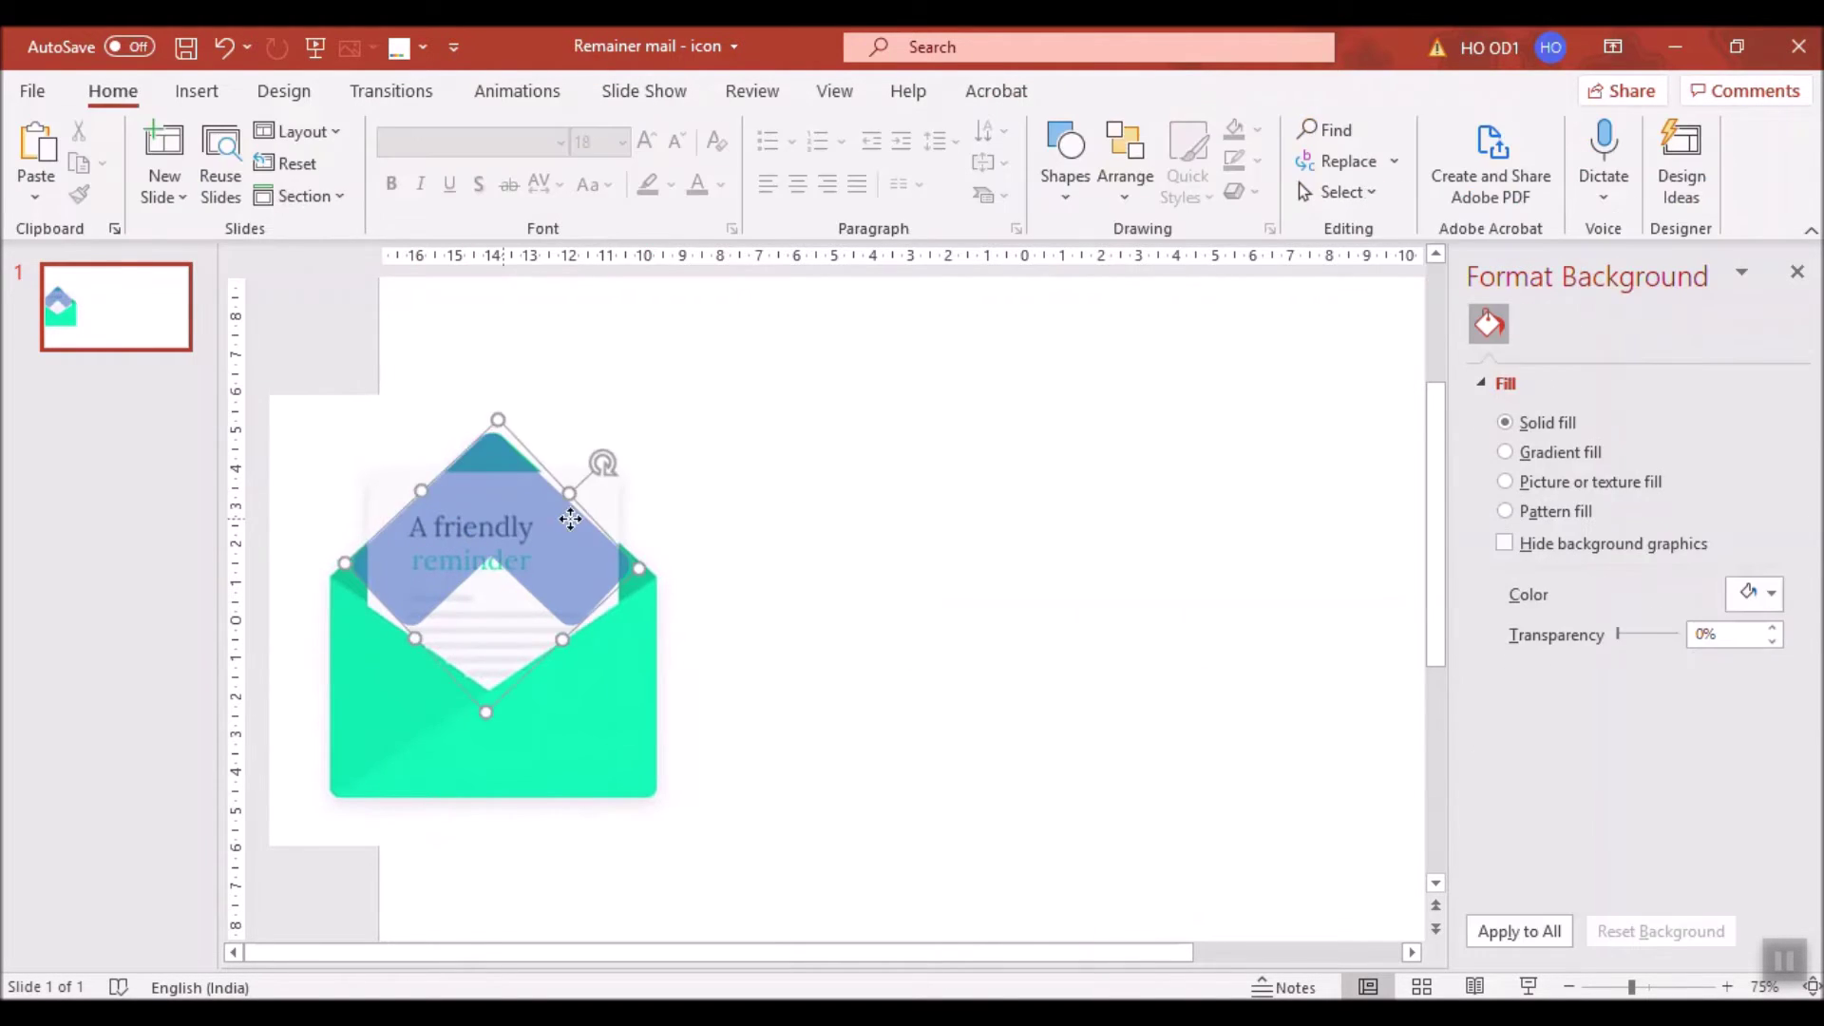
pyautogui.moveTo(570, 520); pyautogui.dragTo(1038, 498)
pyautogui.click(904, 668)
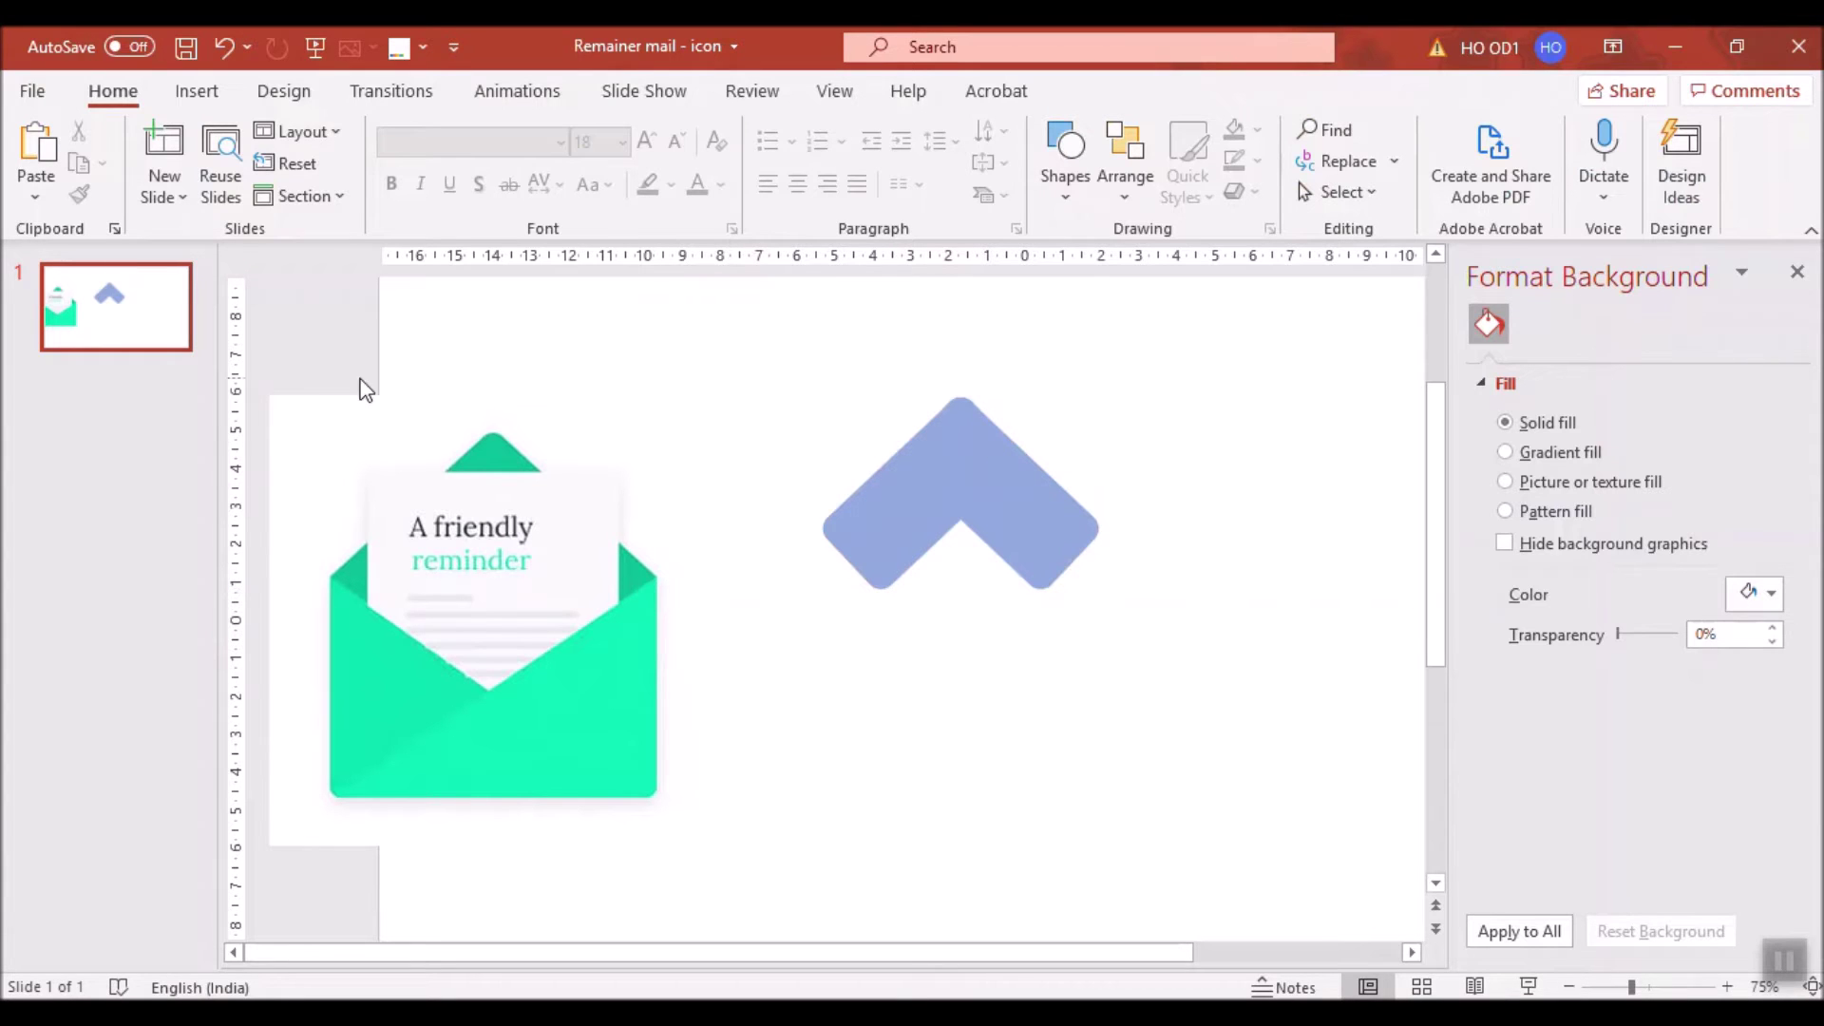
pyautogui.hotkey('ctrl', 'z')
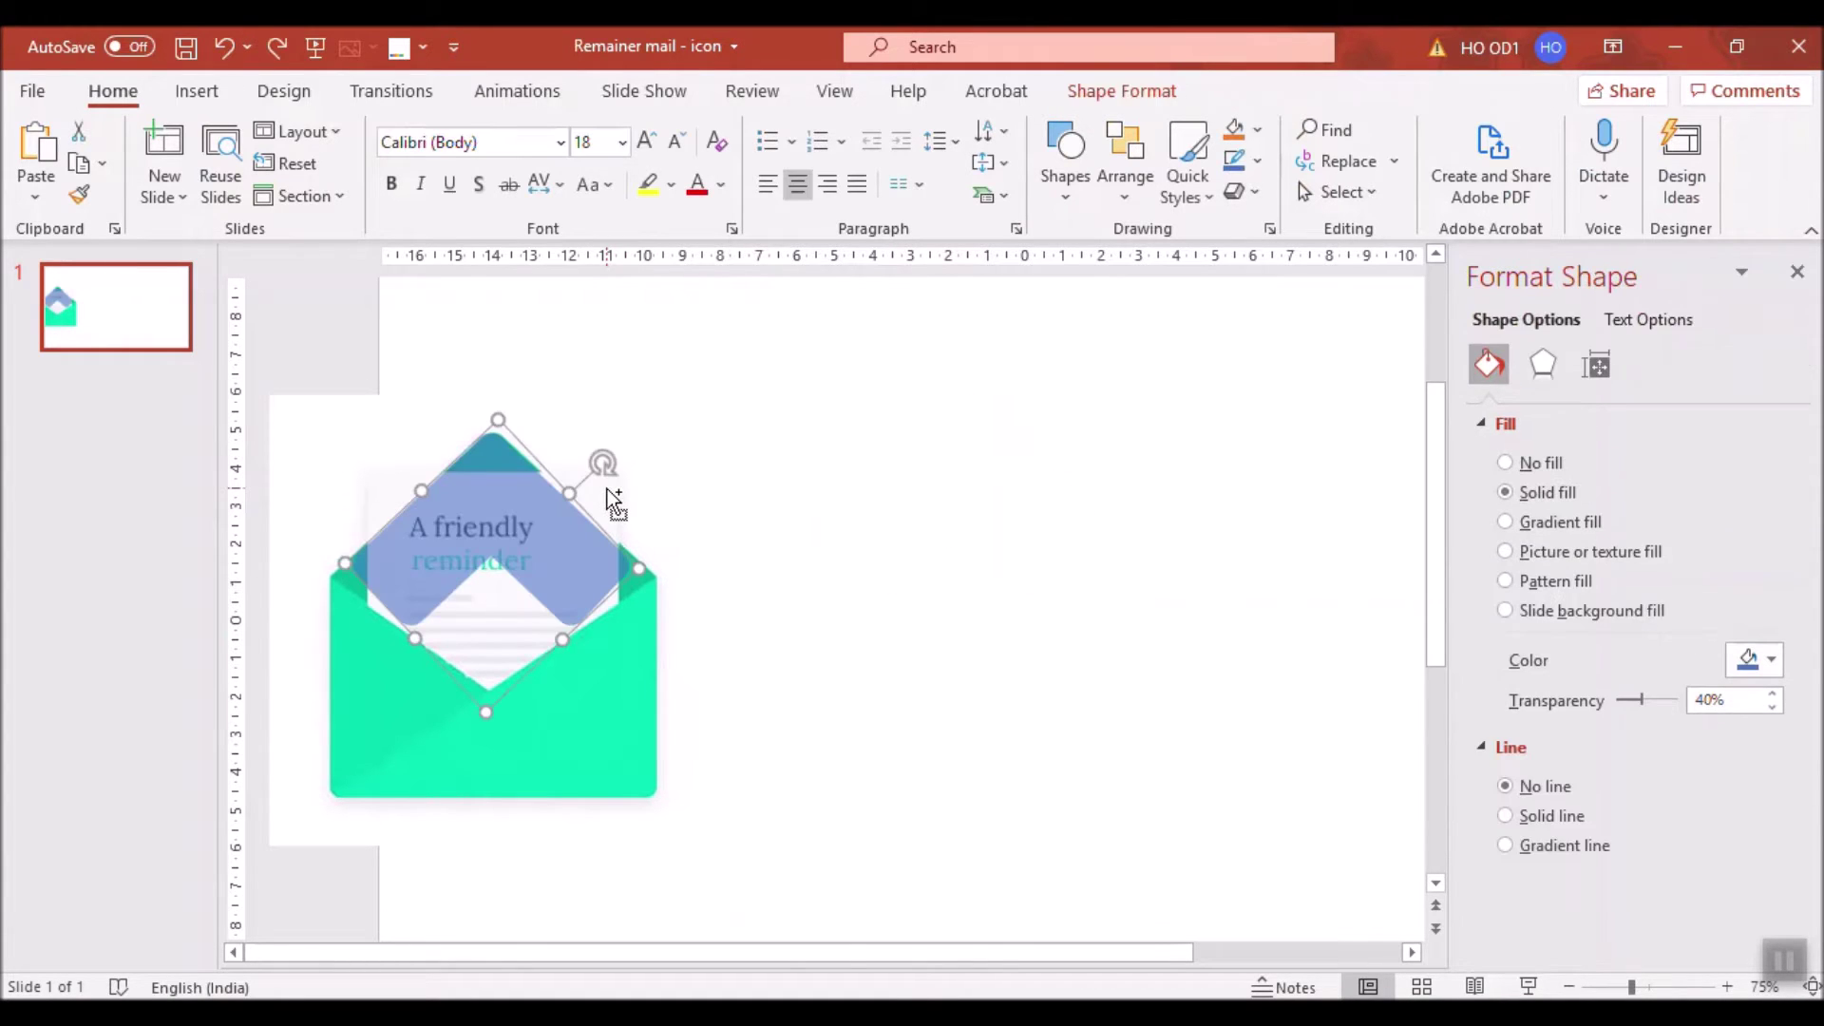
pyautogui.keyDown('ctrl'); pyautogui.scroll(3, 452, 656); pyautogui.keyUp('ctrl')
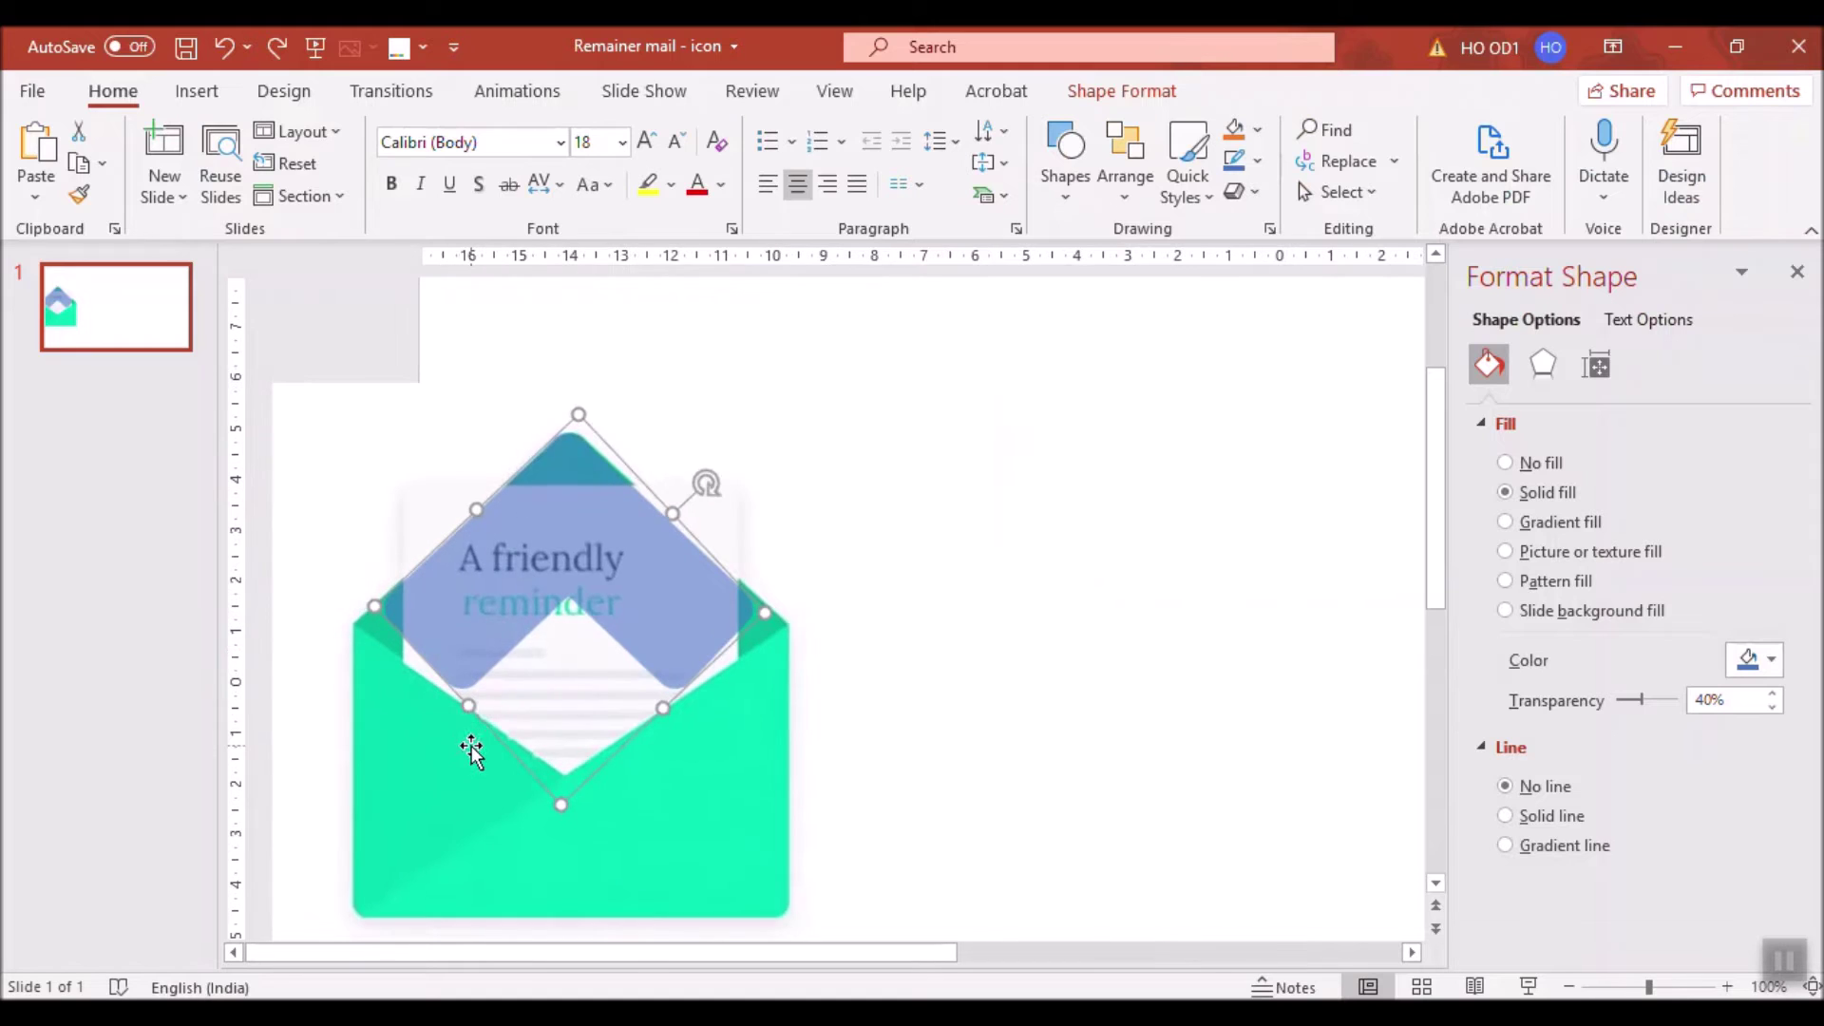
pyautogui.click(196, 91)
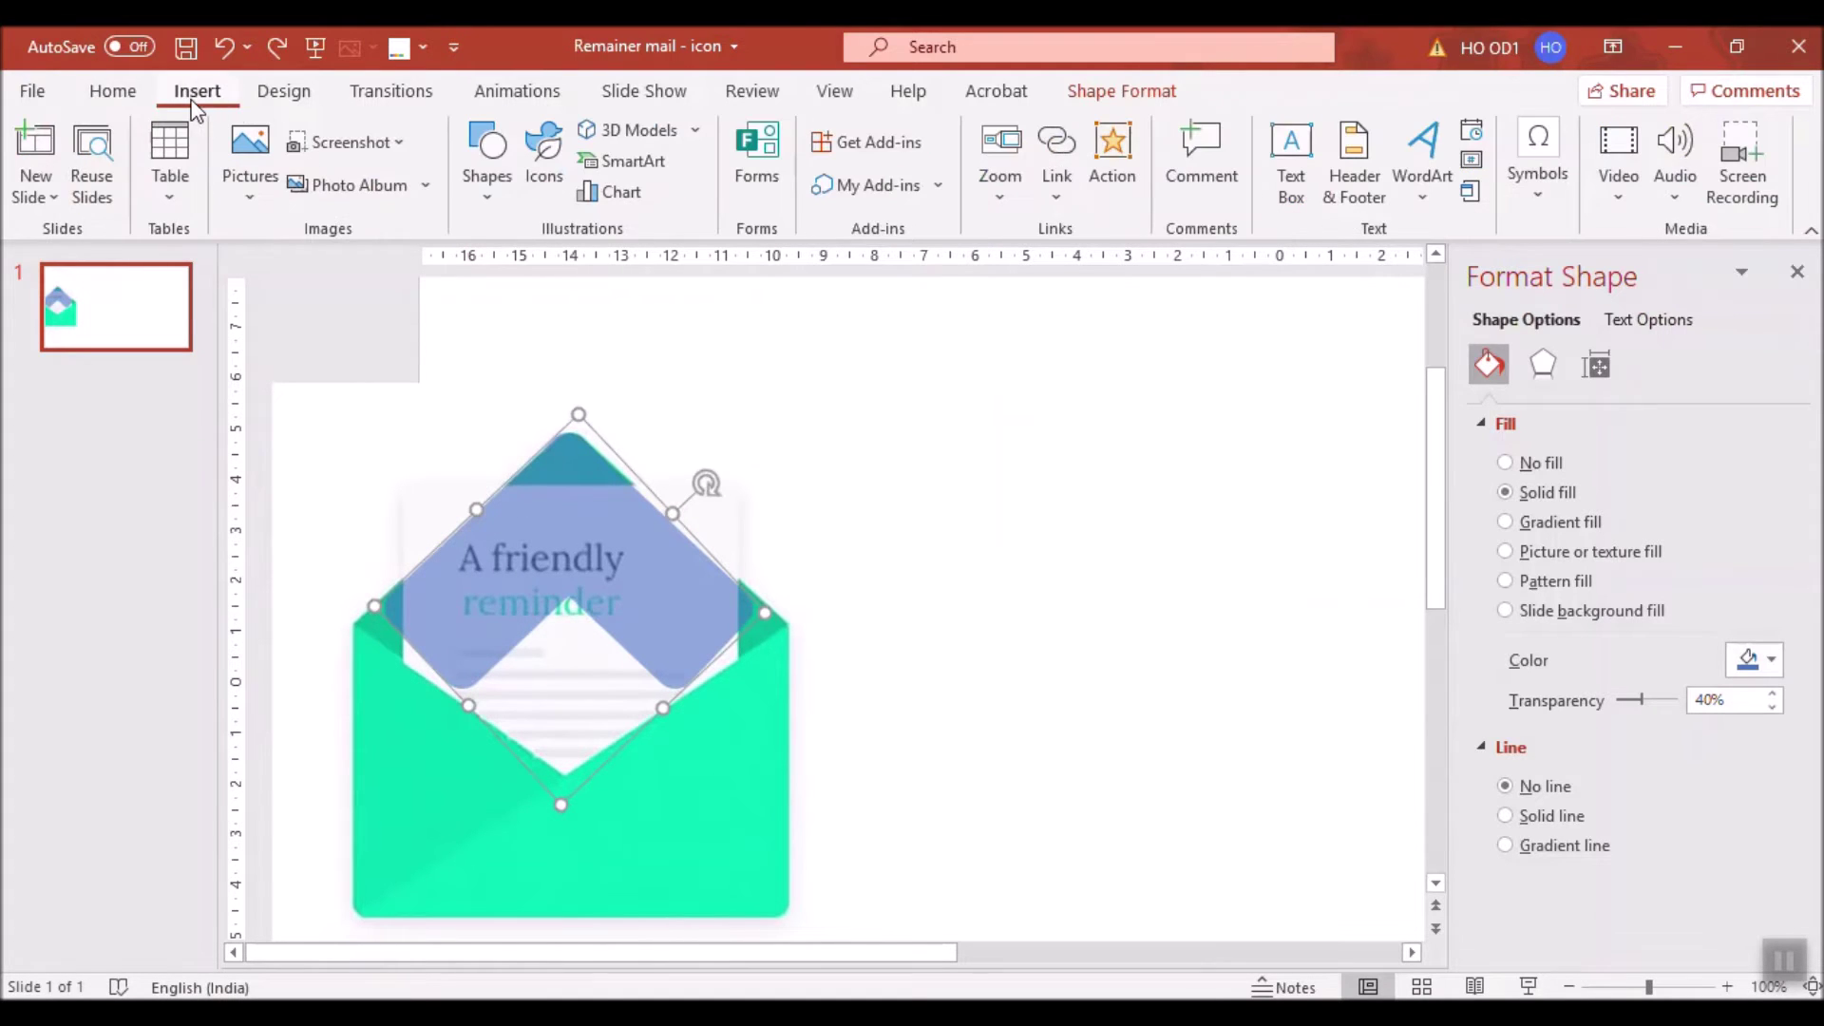
# Draw a diamond over the envelope and position it on the flap.
pyautogui.click(487, 176)
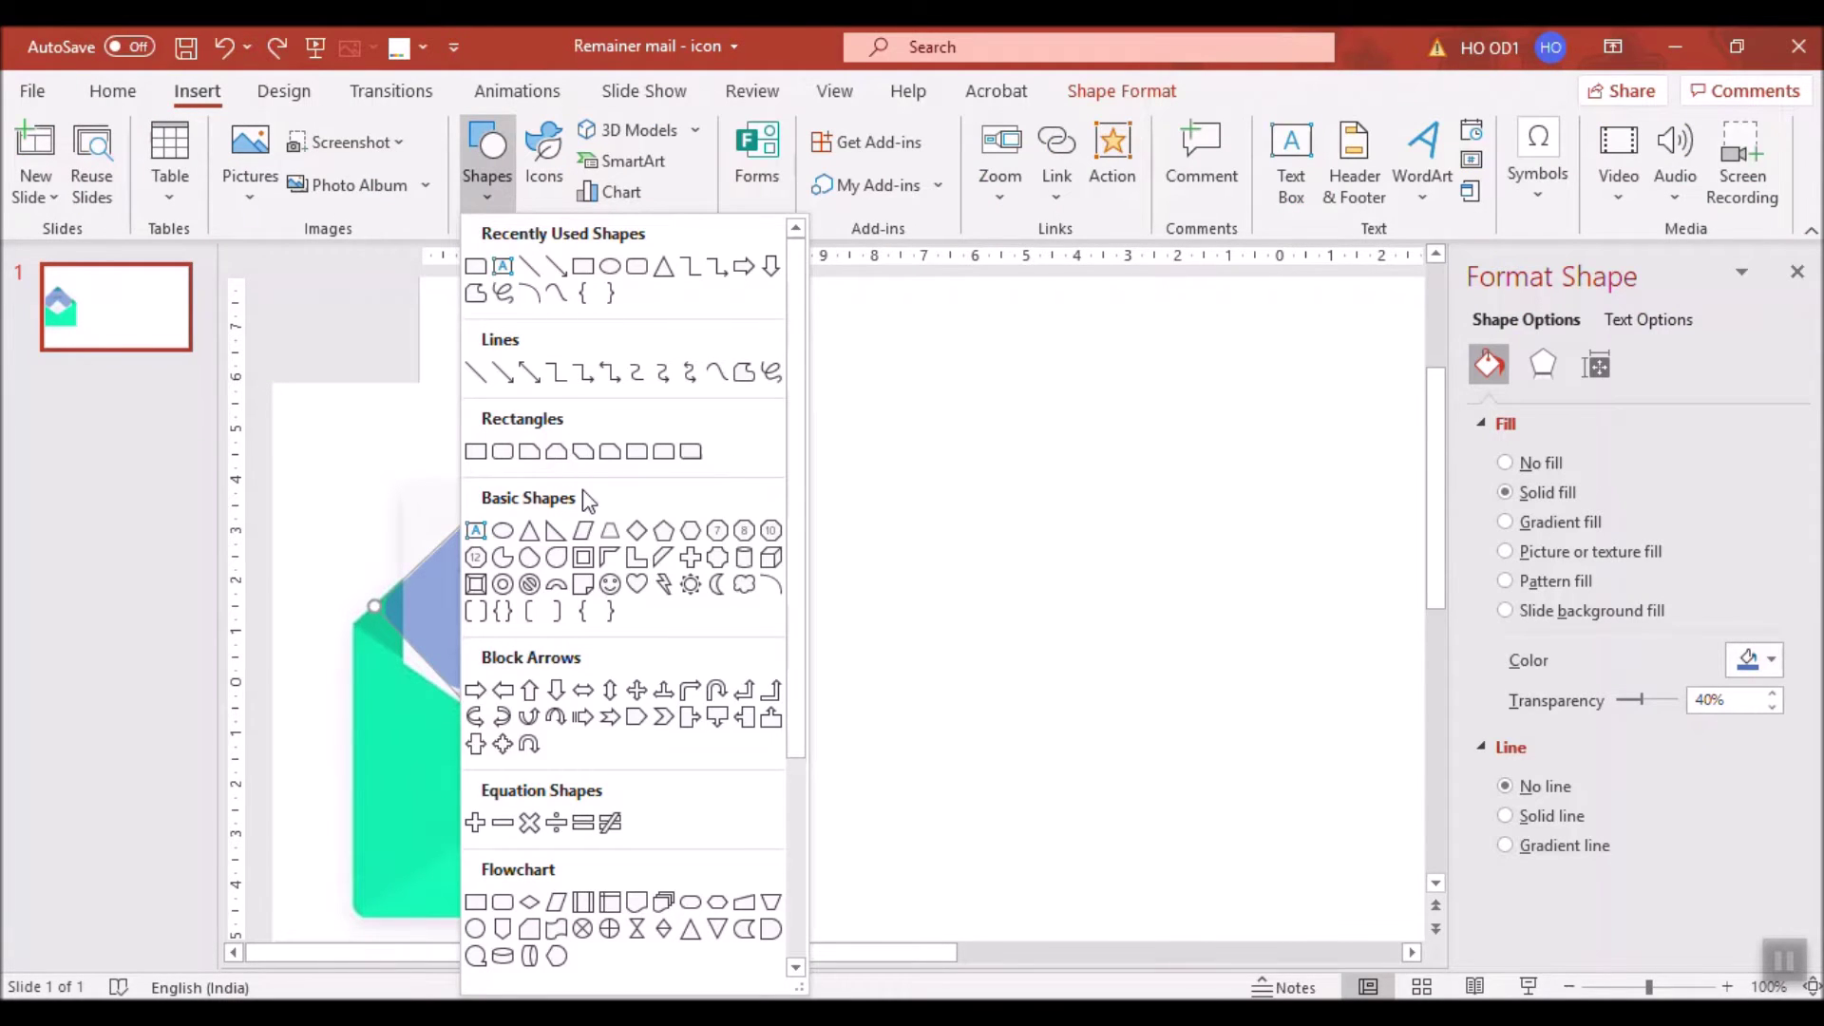
pyautogui.click(636, 530)
pyautogui.moveTo(397, 558); pyautogui.dragTo(779, 902)
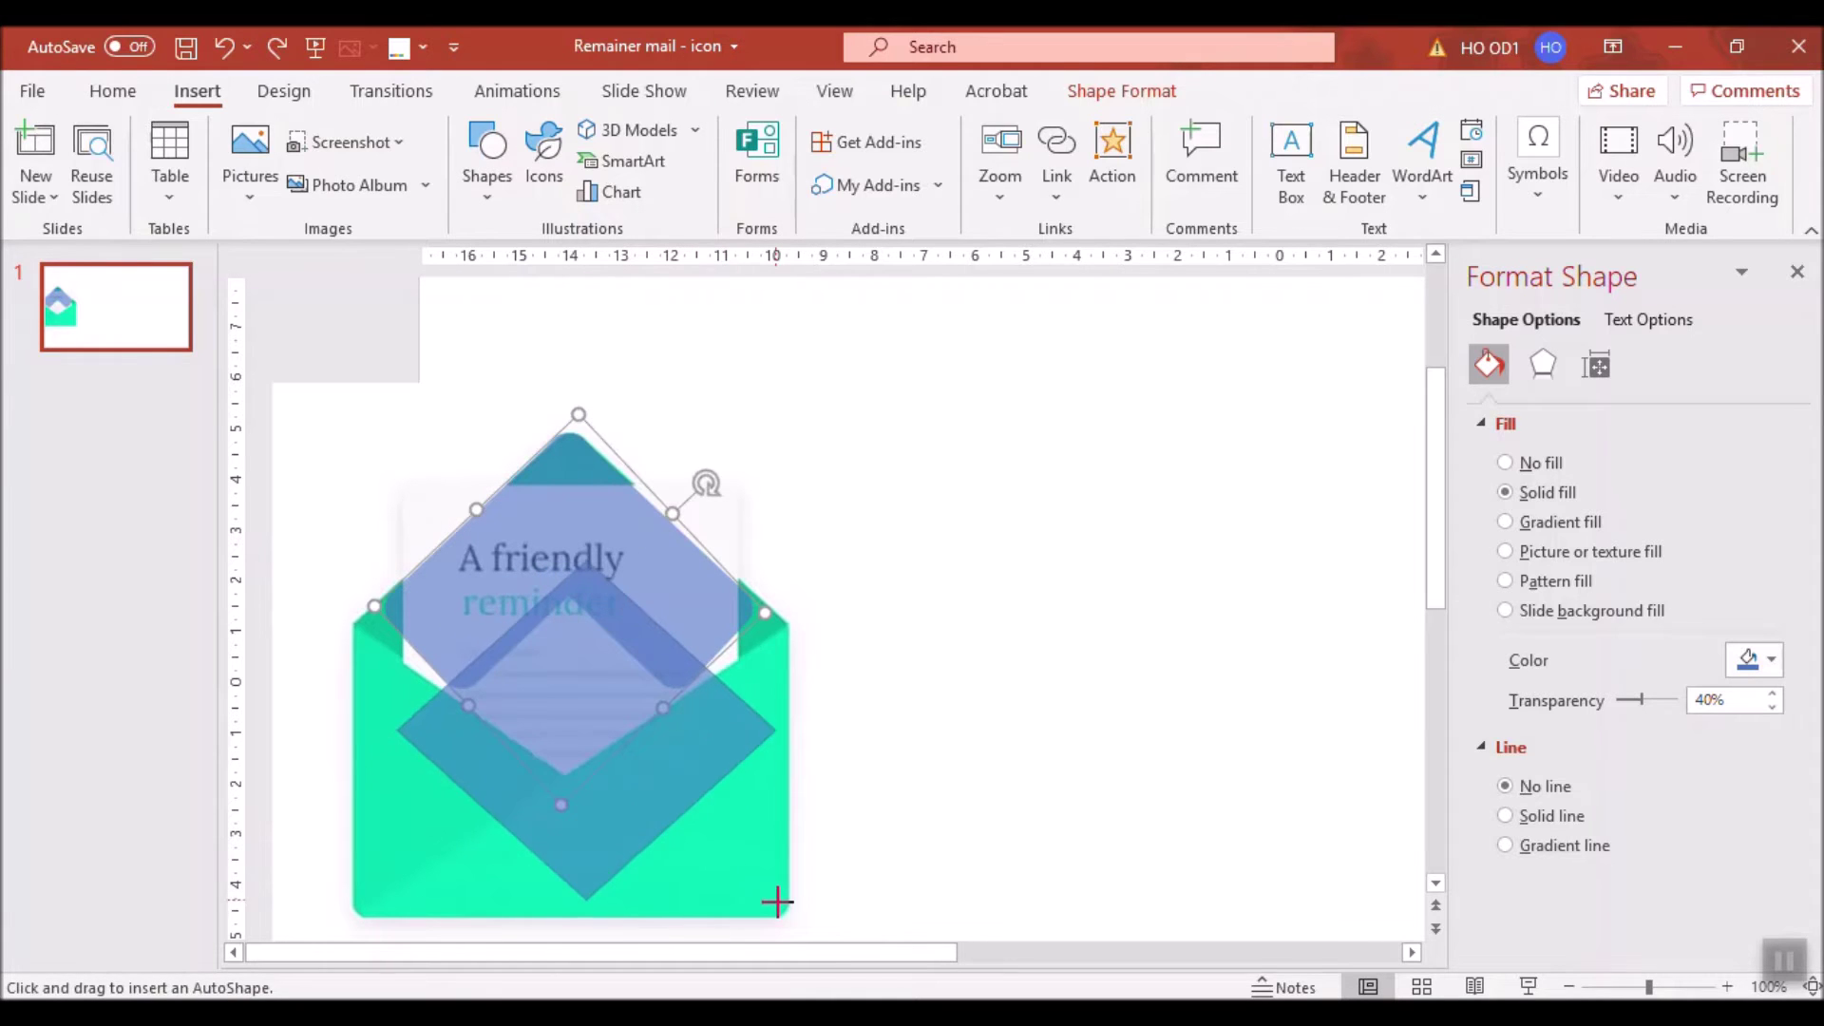
pyautogui.moveTo(685, 775)
pyautogui.mouseDown()
pyautogui.moveTo(664, 666)
pyautogui.moveTo(642, 674)
pyautogui.mouseUp()
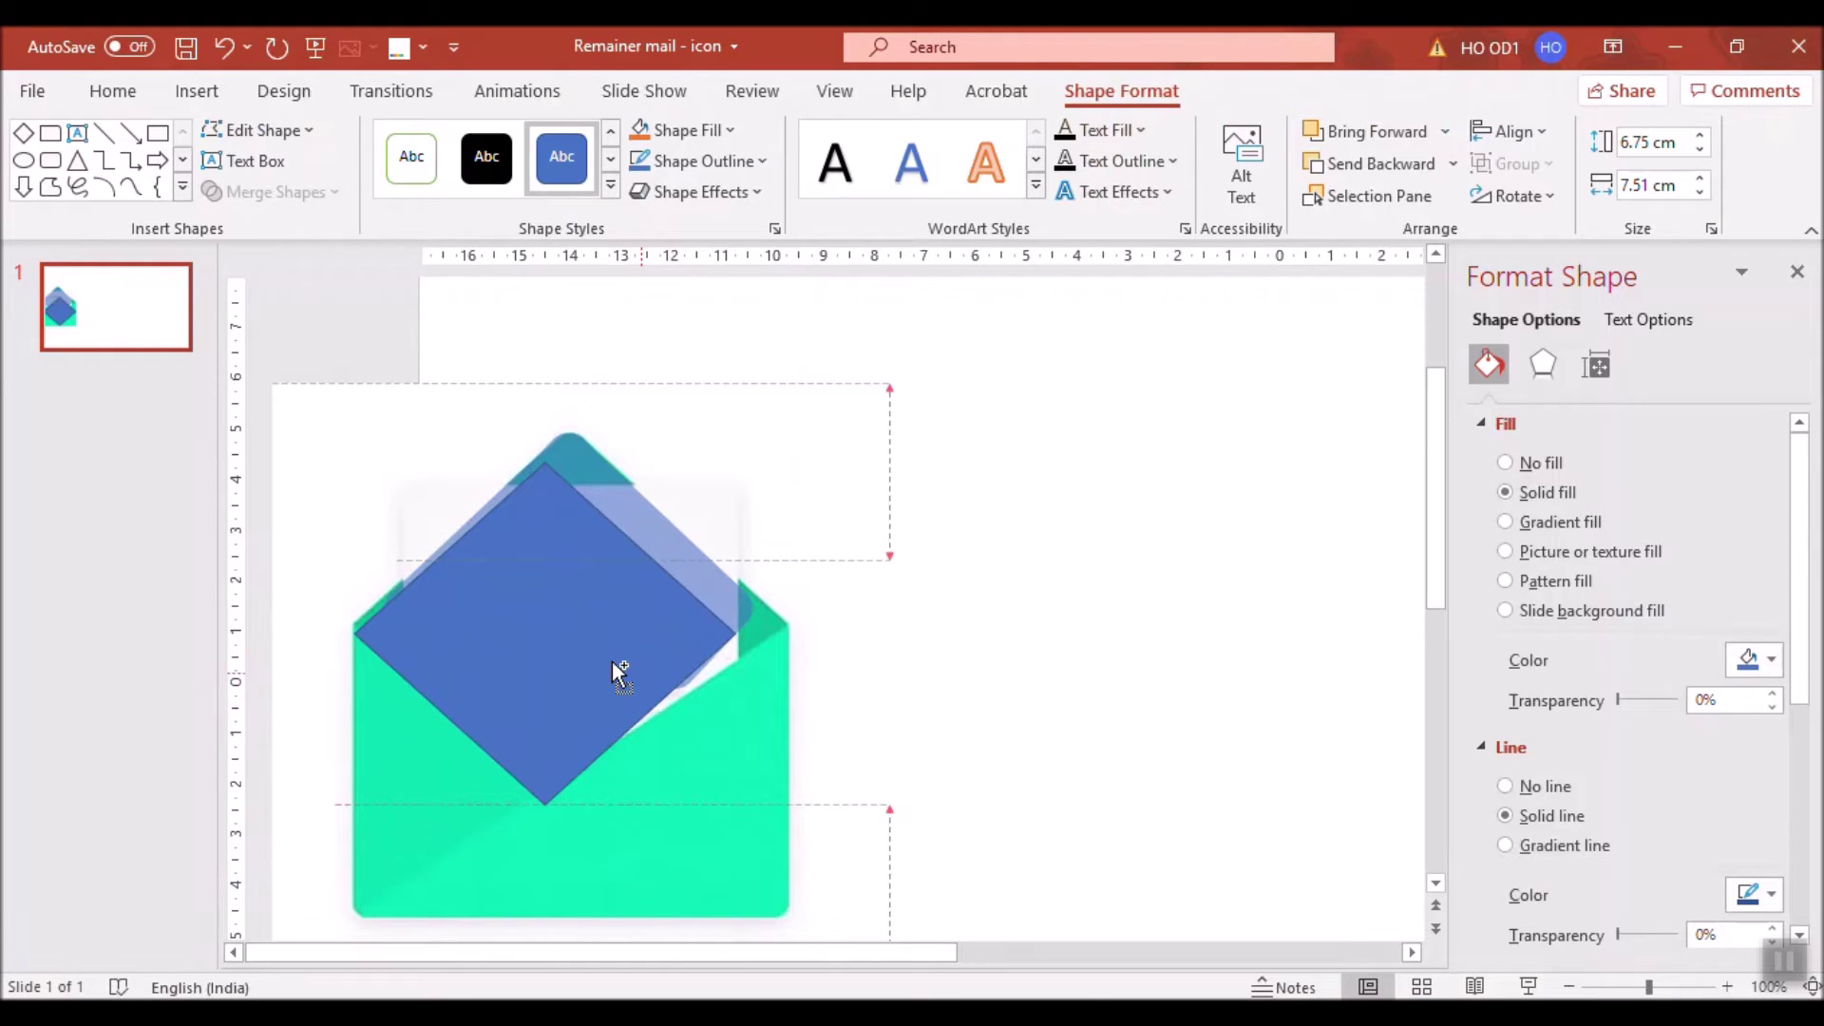
pyautogui.moveTo(612, 660); pyautogui.dragTo(613, 662)
pyautogui.keyDown('ctrl'); pyautogui.scroll(5, 540, 670); pyautogui.keyUp('ctrl')
# Give the diamond no outline and a gold fill at 46% transparency.
pyautogui.click(1507, 786)
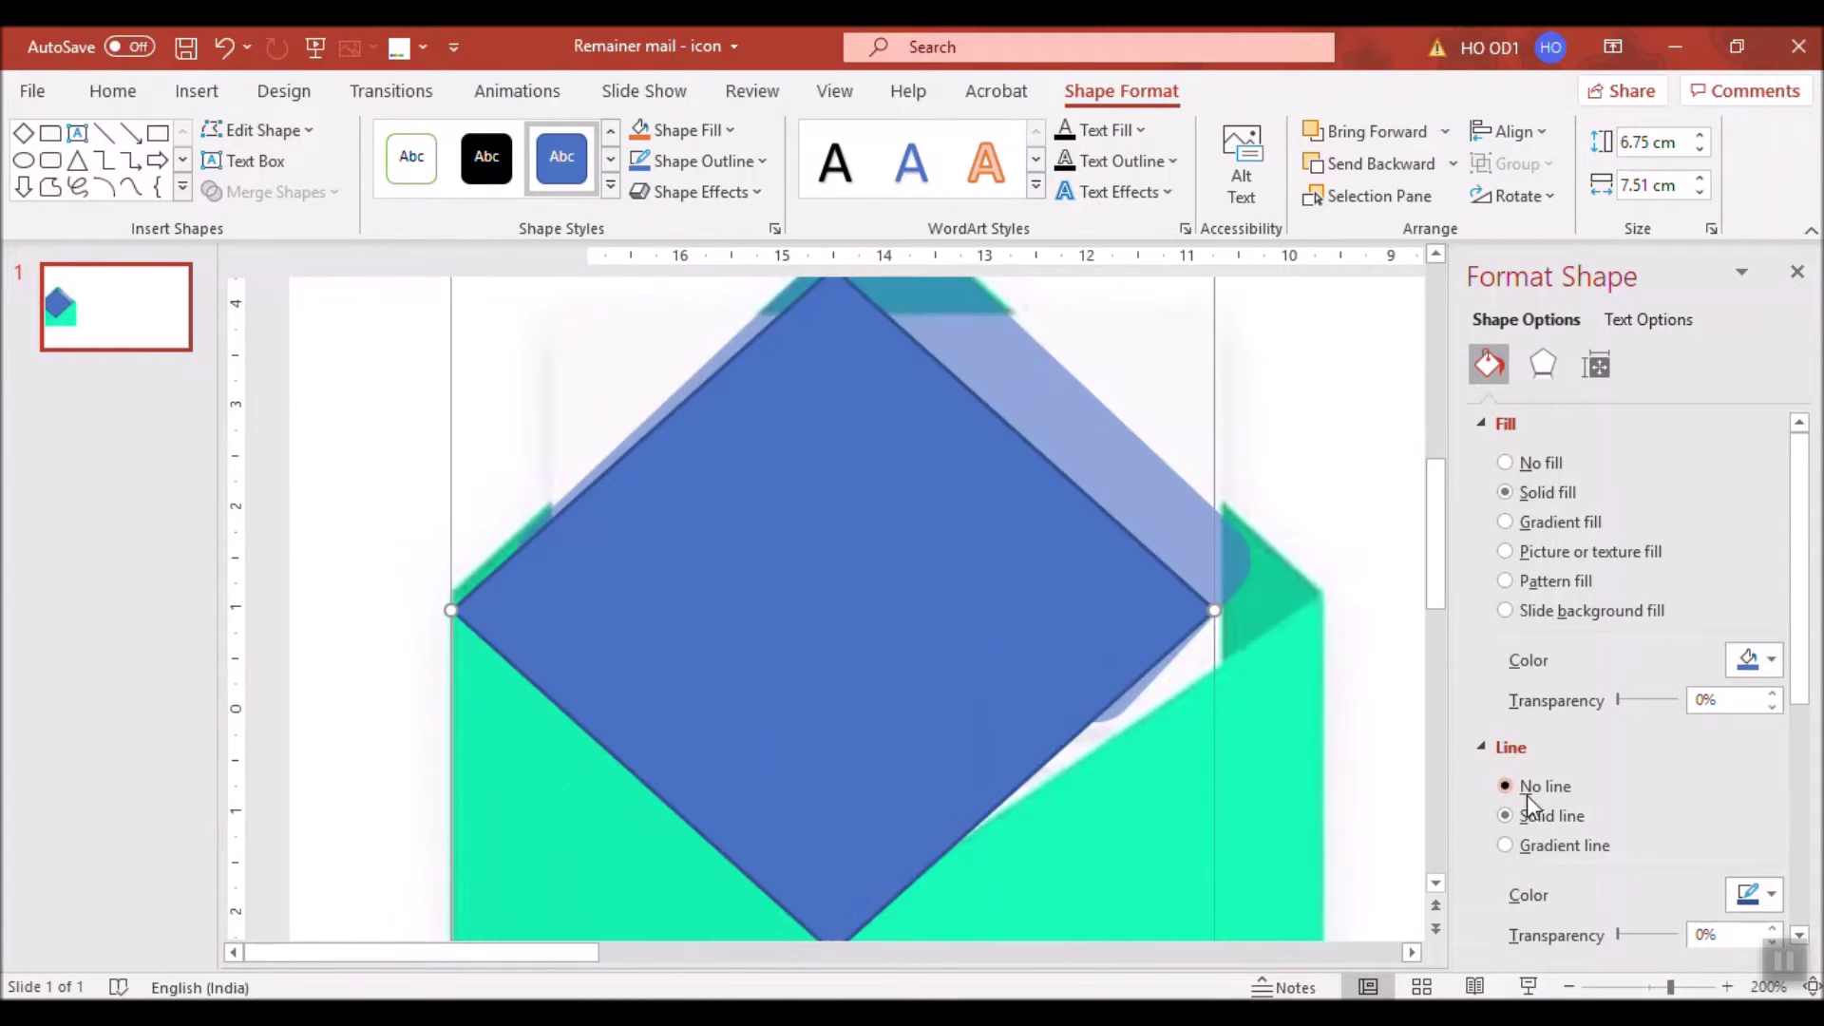
pyautogui.click(1741, 668)
pyautogui.click(1730, 556)
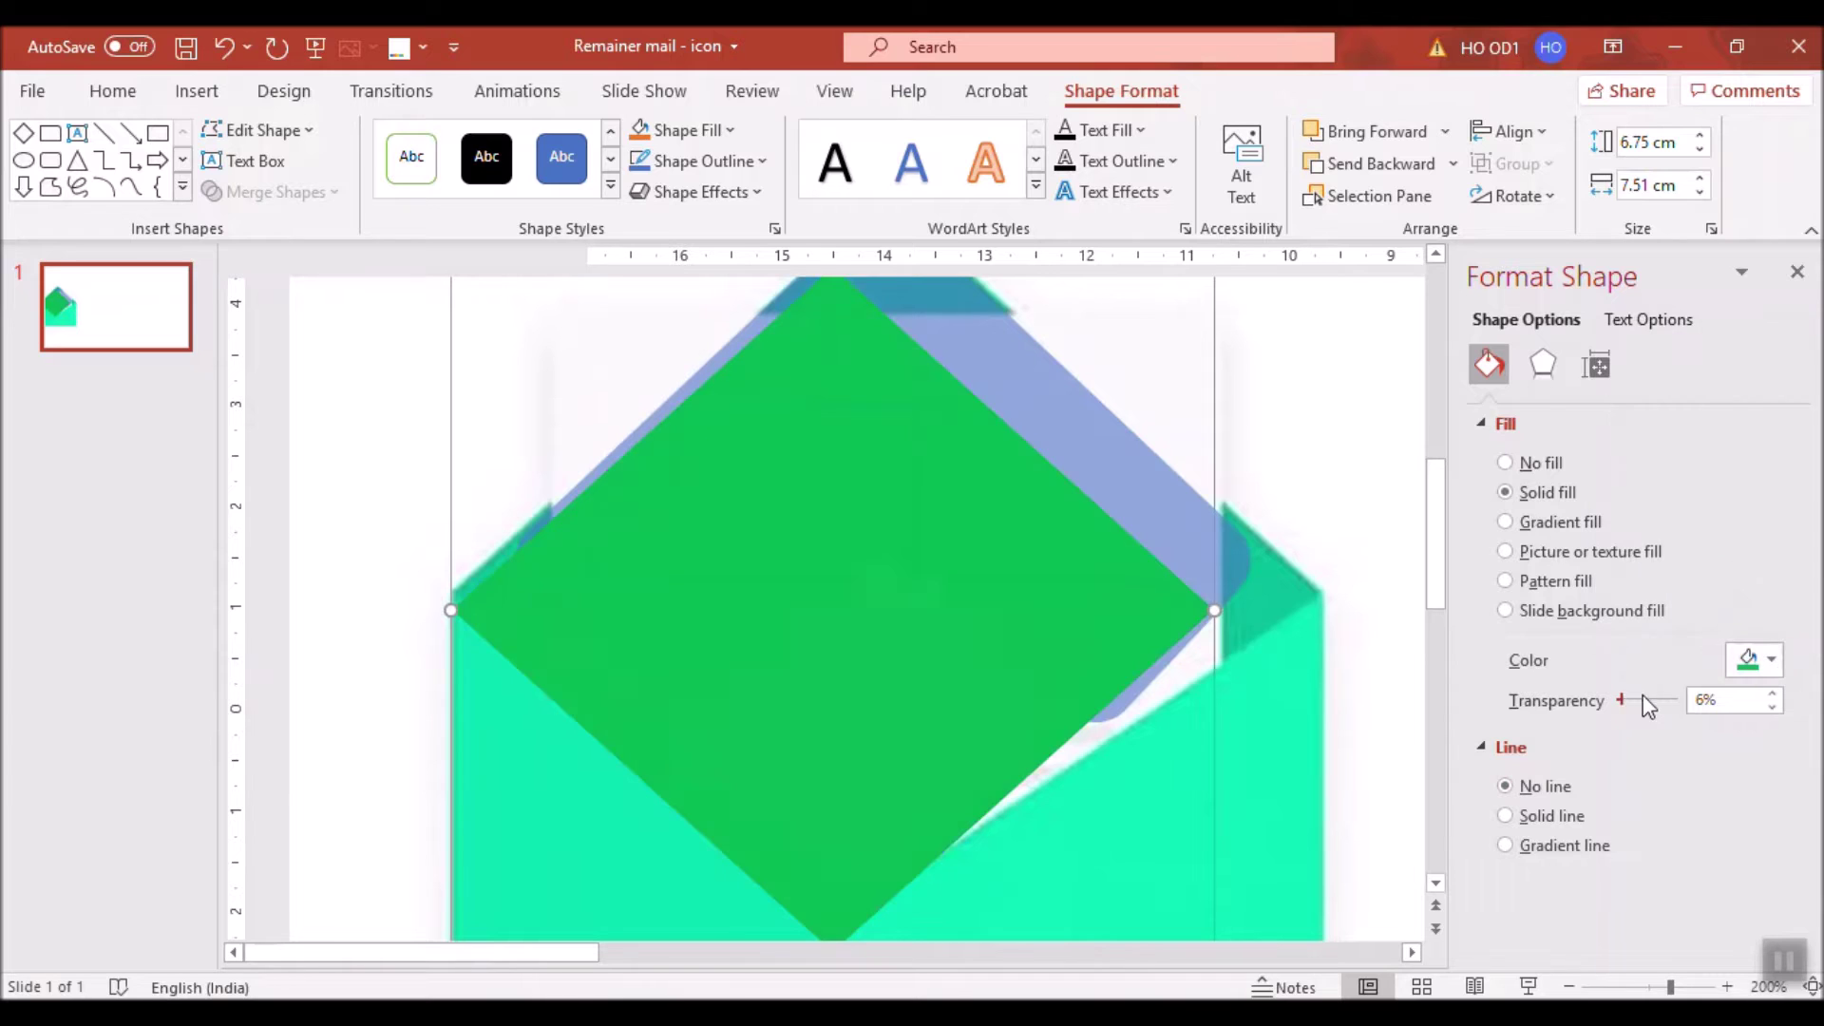
pyautogui.moveTo(1649, 708); pyautogui.dragTo(1658, 700)
pyautogui.click(1769, 665)
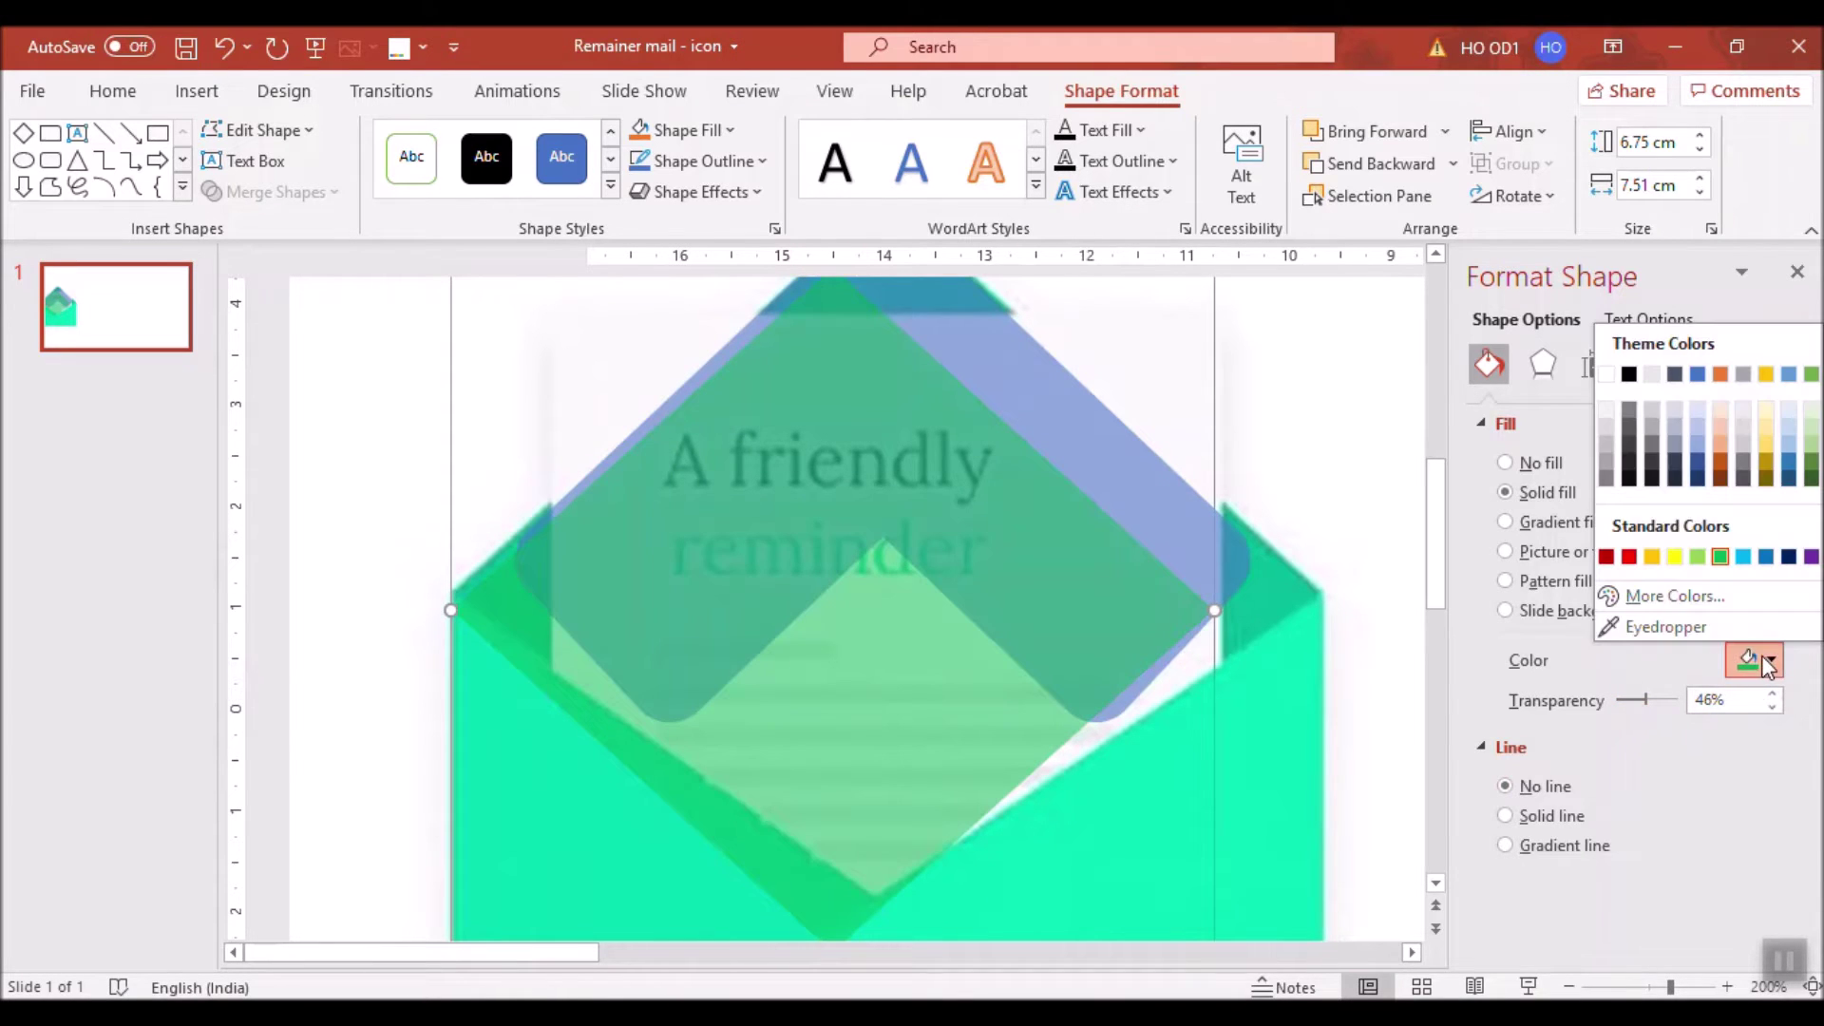
pyautogui.click(1651, 556)
# Adjust the gold diamond's position and size it to about 6.72 × 8.54 cm.
pyautogui.moveTo(657, 660); pyautogui.dragTo(665, 652)
pyautogui.click(665, 652)
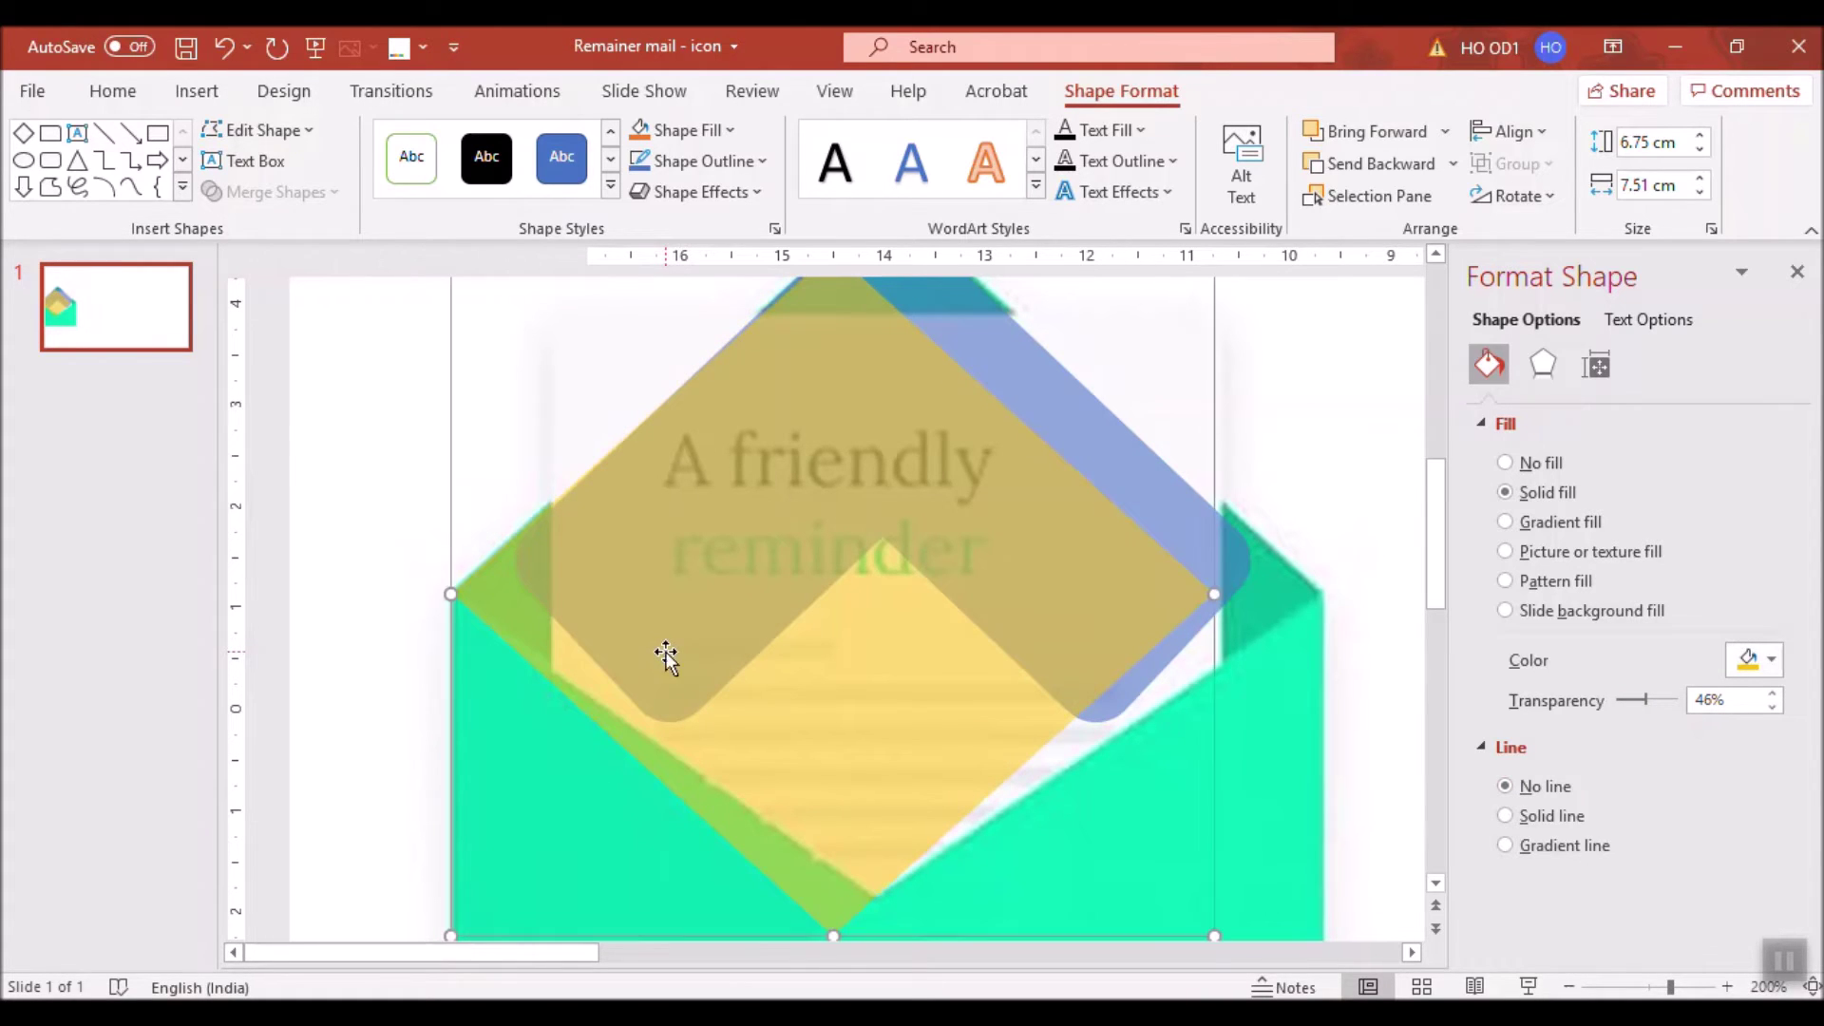
pyautogui.hotkey('ctrl', 'z')
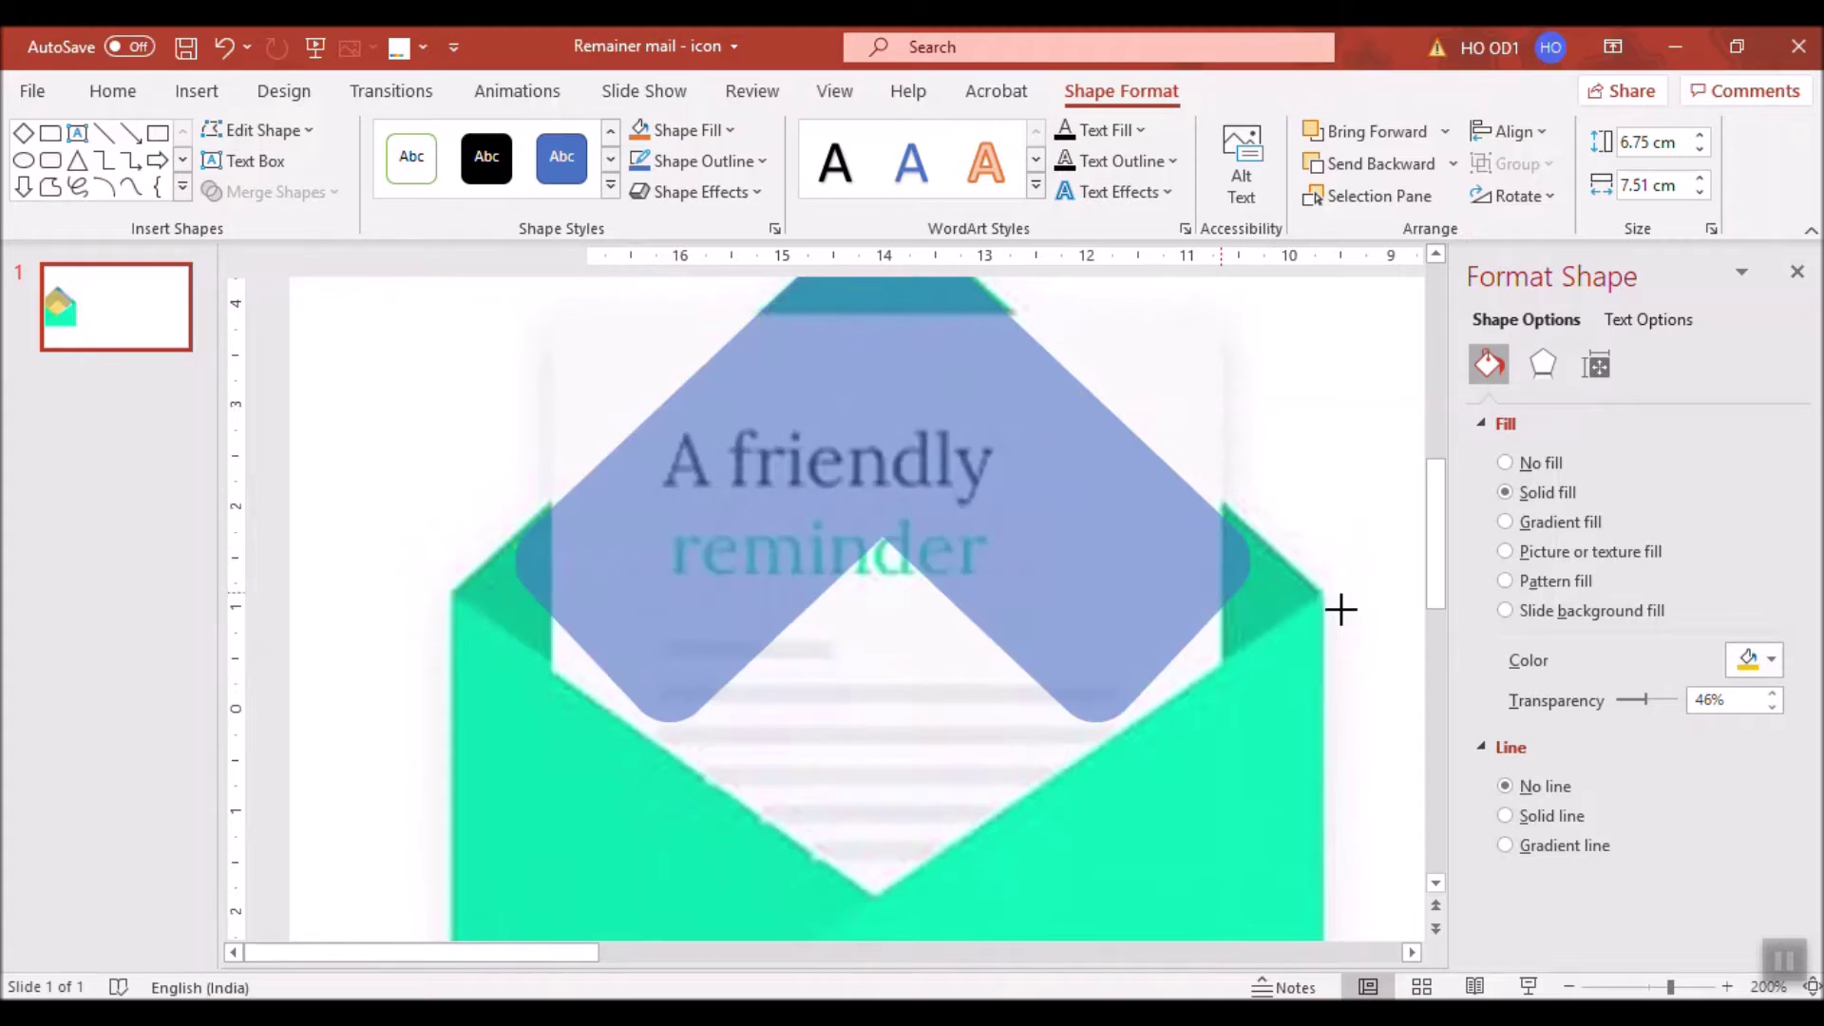
pyautogui.hotkey('ctrl', 'z')
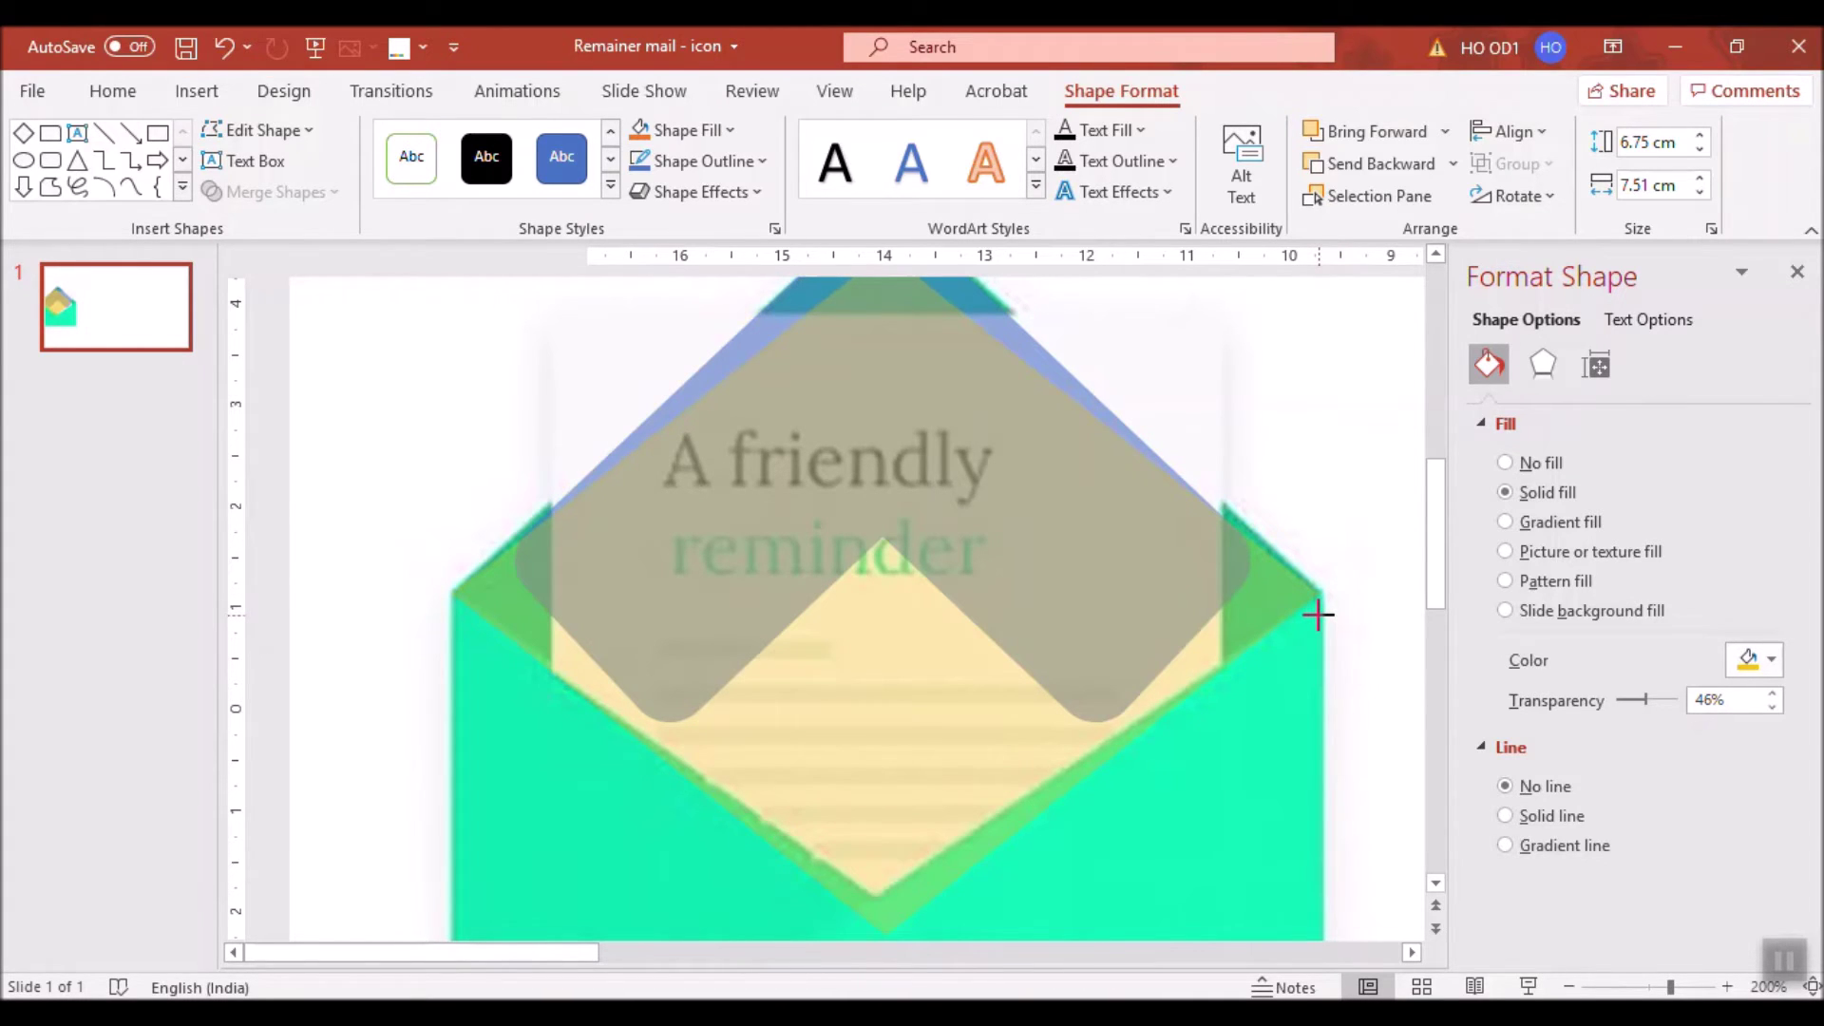
pyautogui.click(1318, 614)
pyautogui.moveTo(888, 931)
pyautogui.mouseDown()
pyautogui.moveTo(891, 818)
pyautogui.moveTo(891, 840)
pyautogui.mouseUp()
pyautogui.keyDown('ctrl'); pyautogui.scroll(-5, 722, 433); pyautogui.keyUp('ctrl')
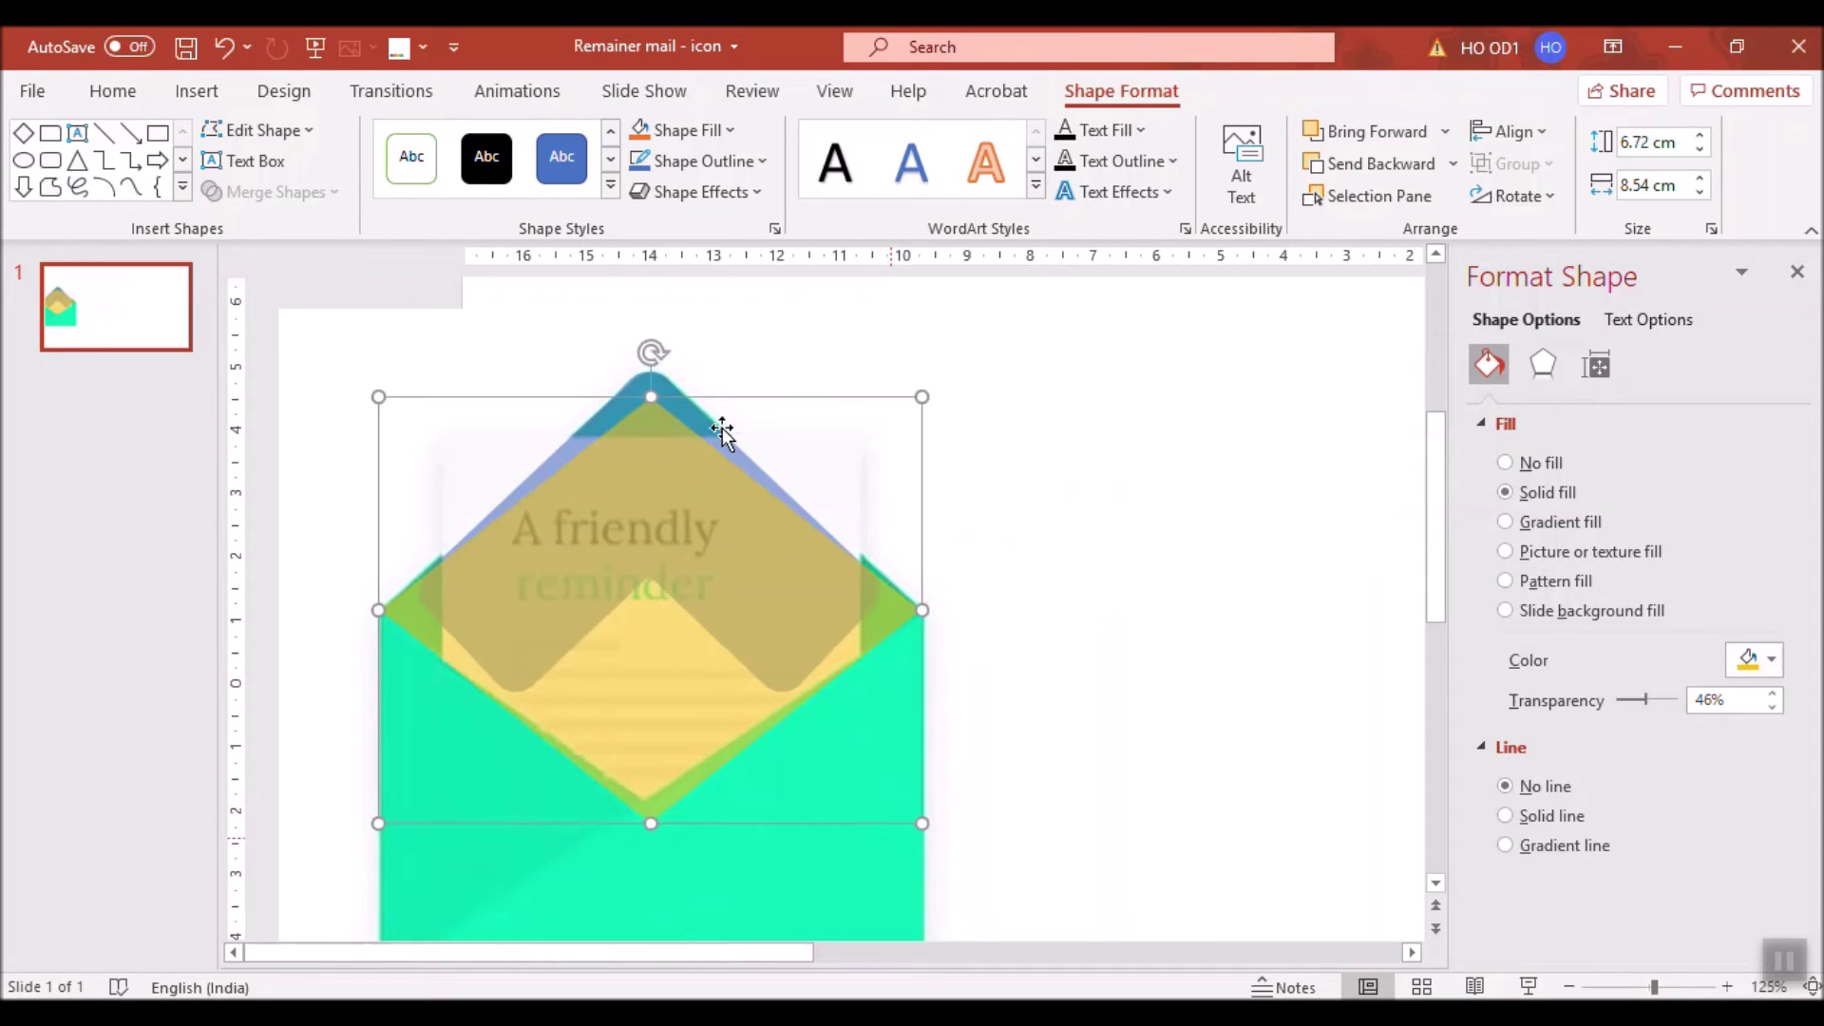
# Combine the chevron and gold diamond into one 6.22 × 5.86 cm shape right of the envelope.
pyautogui.click(722, 433)
pyautogui.click(1051, 590)
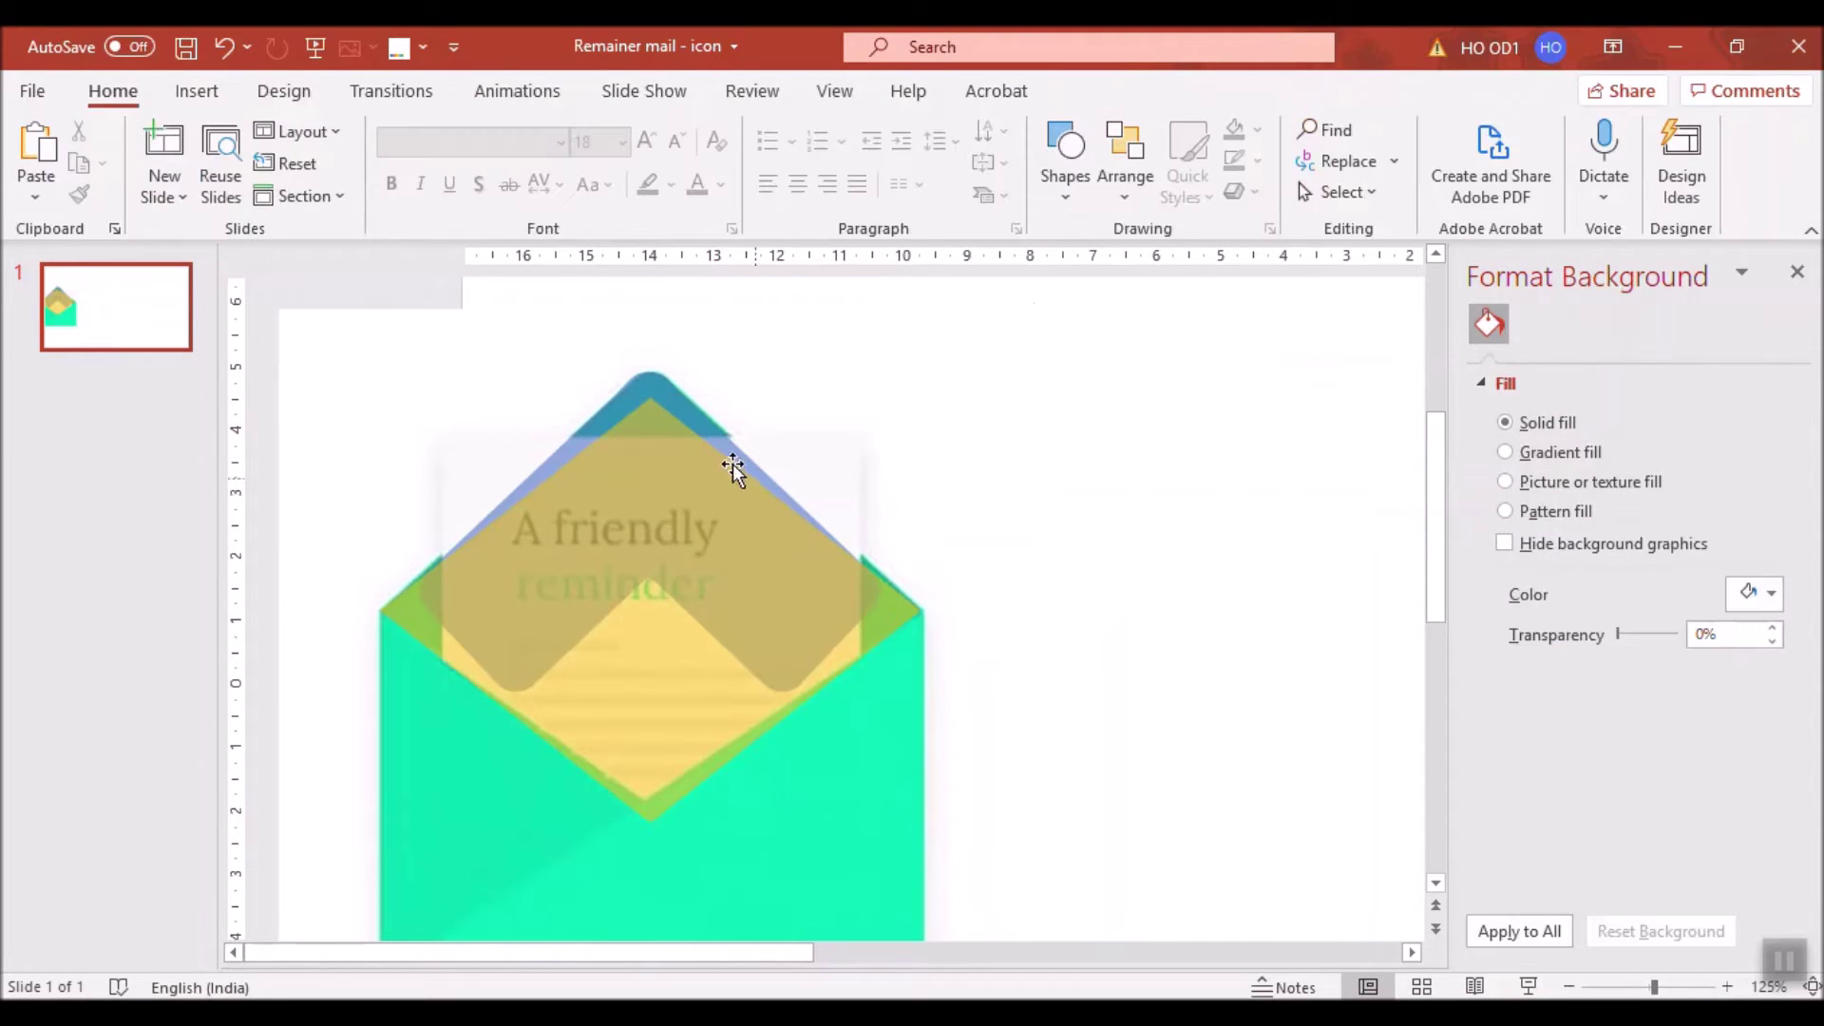
pyautogui.click(682, 401)
pyautogui.keyDown('shift'); pyautogui.click(665, 521); pyautogui.keyUp('shift')
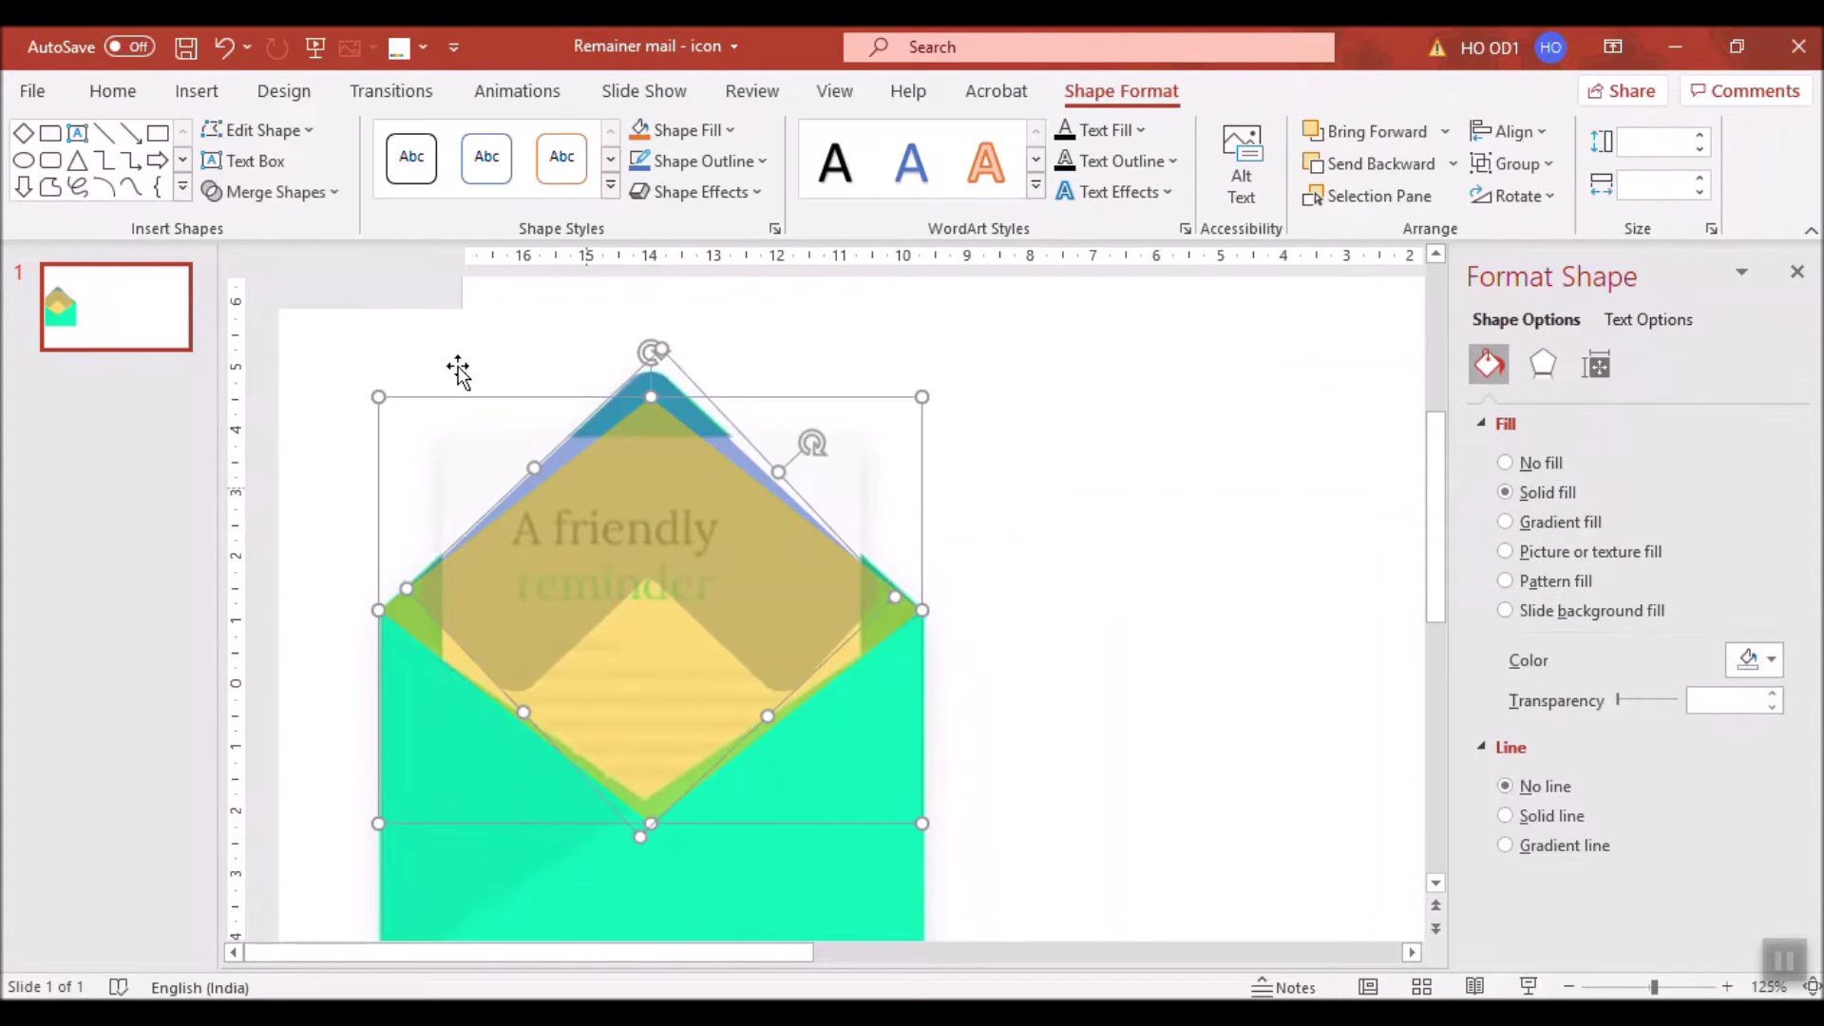
pyautogui.click(281, 192)
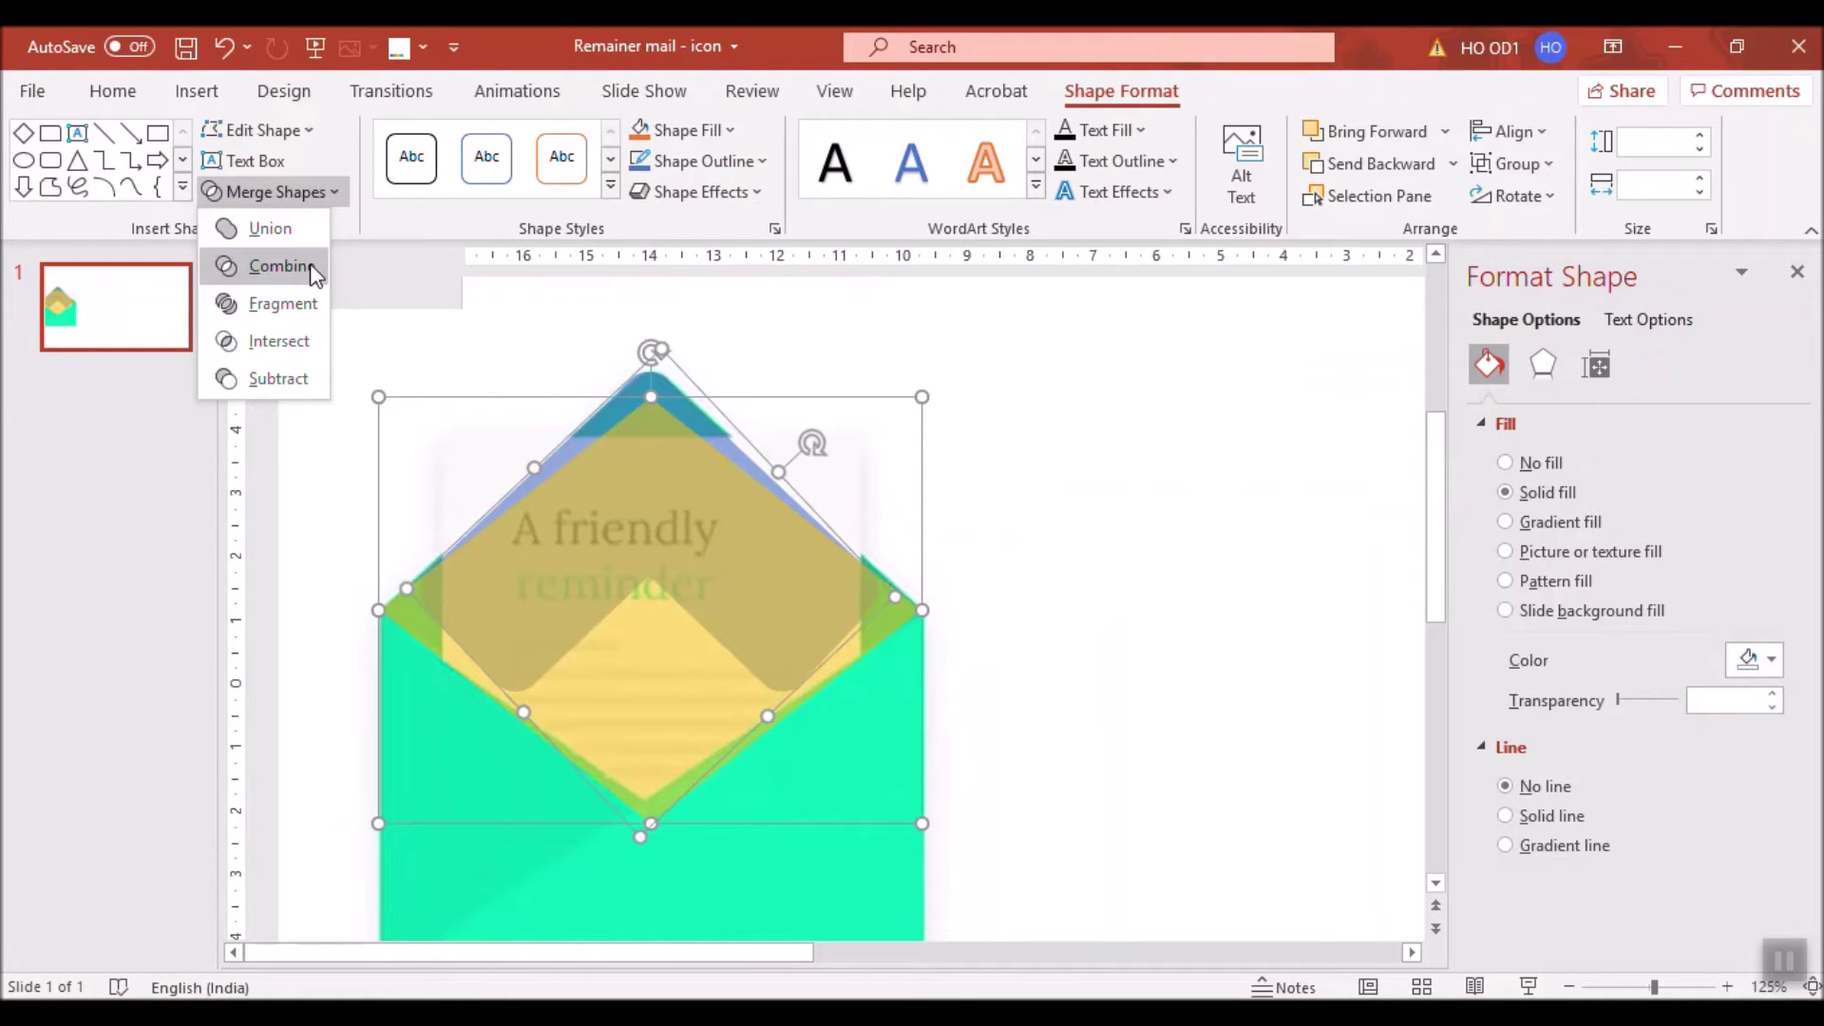
pyautogui.click(282, 266)
pyautogui.click(790, 444)
pyautogui.moveTo(618, 618)
pyautogui.mouseDown()
pyautogui.moveTo(1168, 560)
pyautogui.moveTo(1156, 551)
pyautogui.mouseUp()
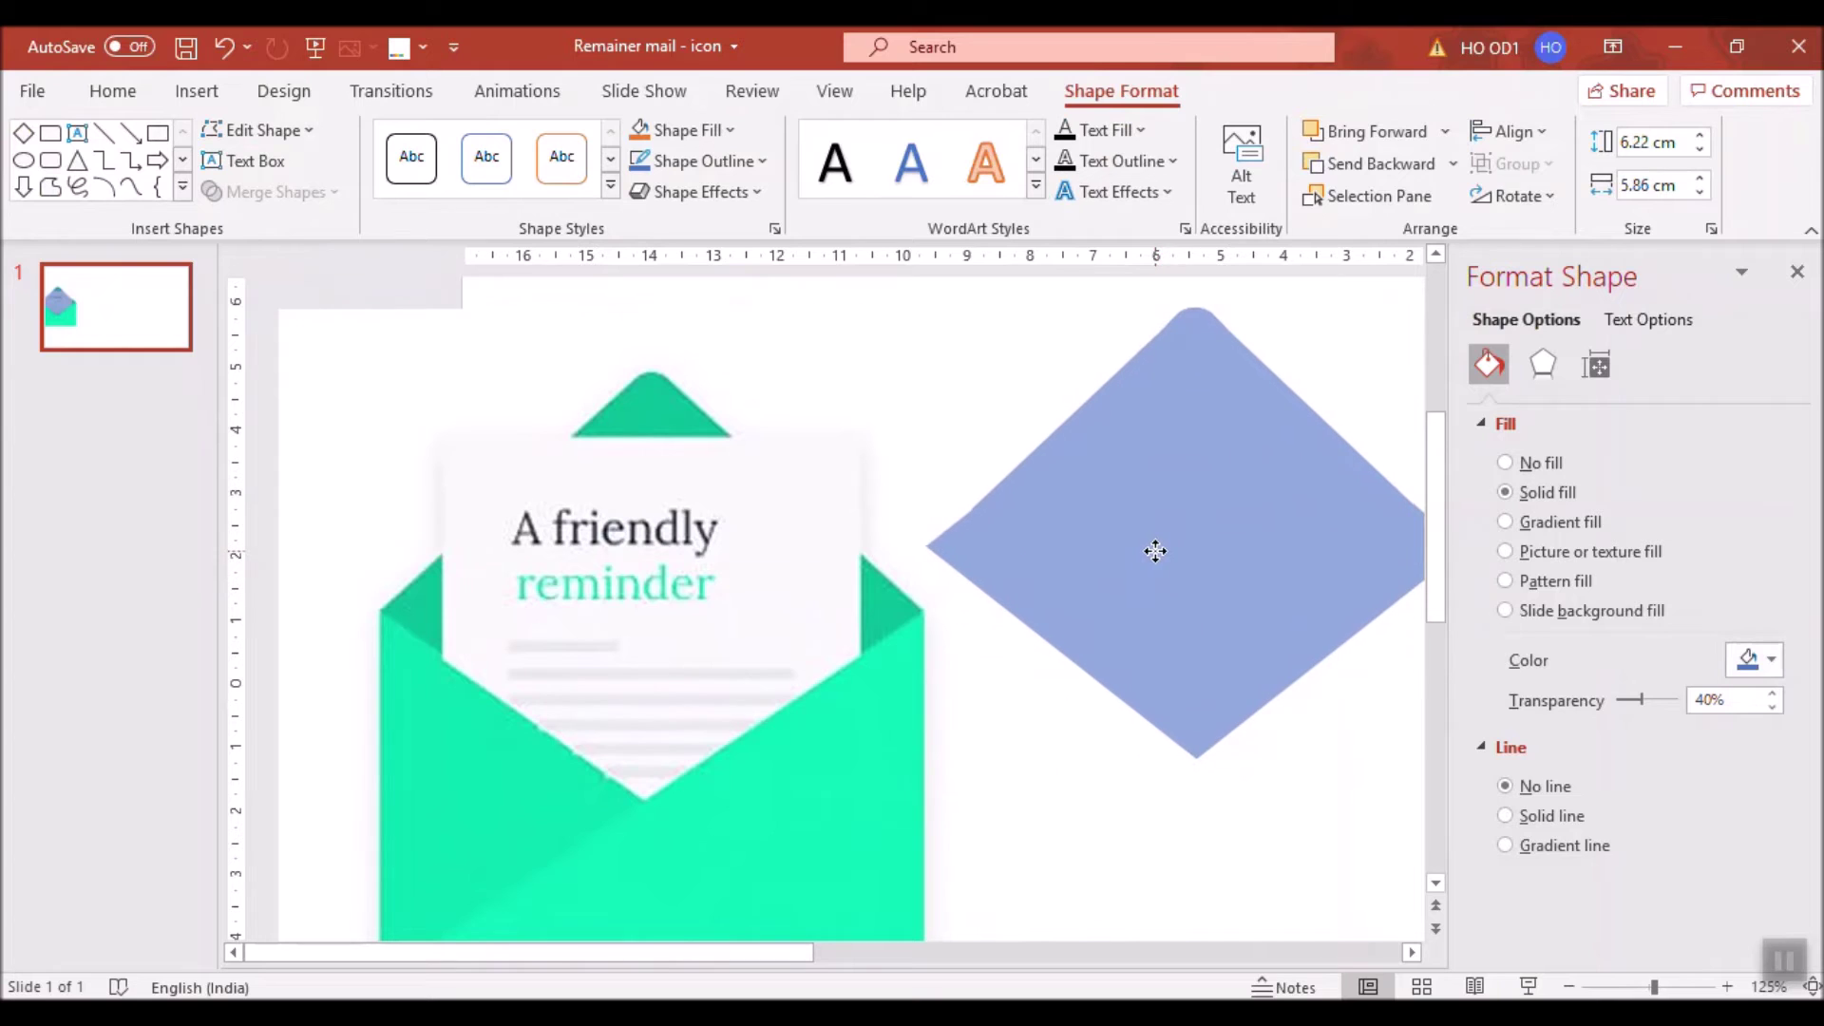
pyautogui.keyDown('ctrl'); pyautogui.scroll(-5, 844, 556); pyautogui.keyUp('ctrl')
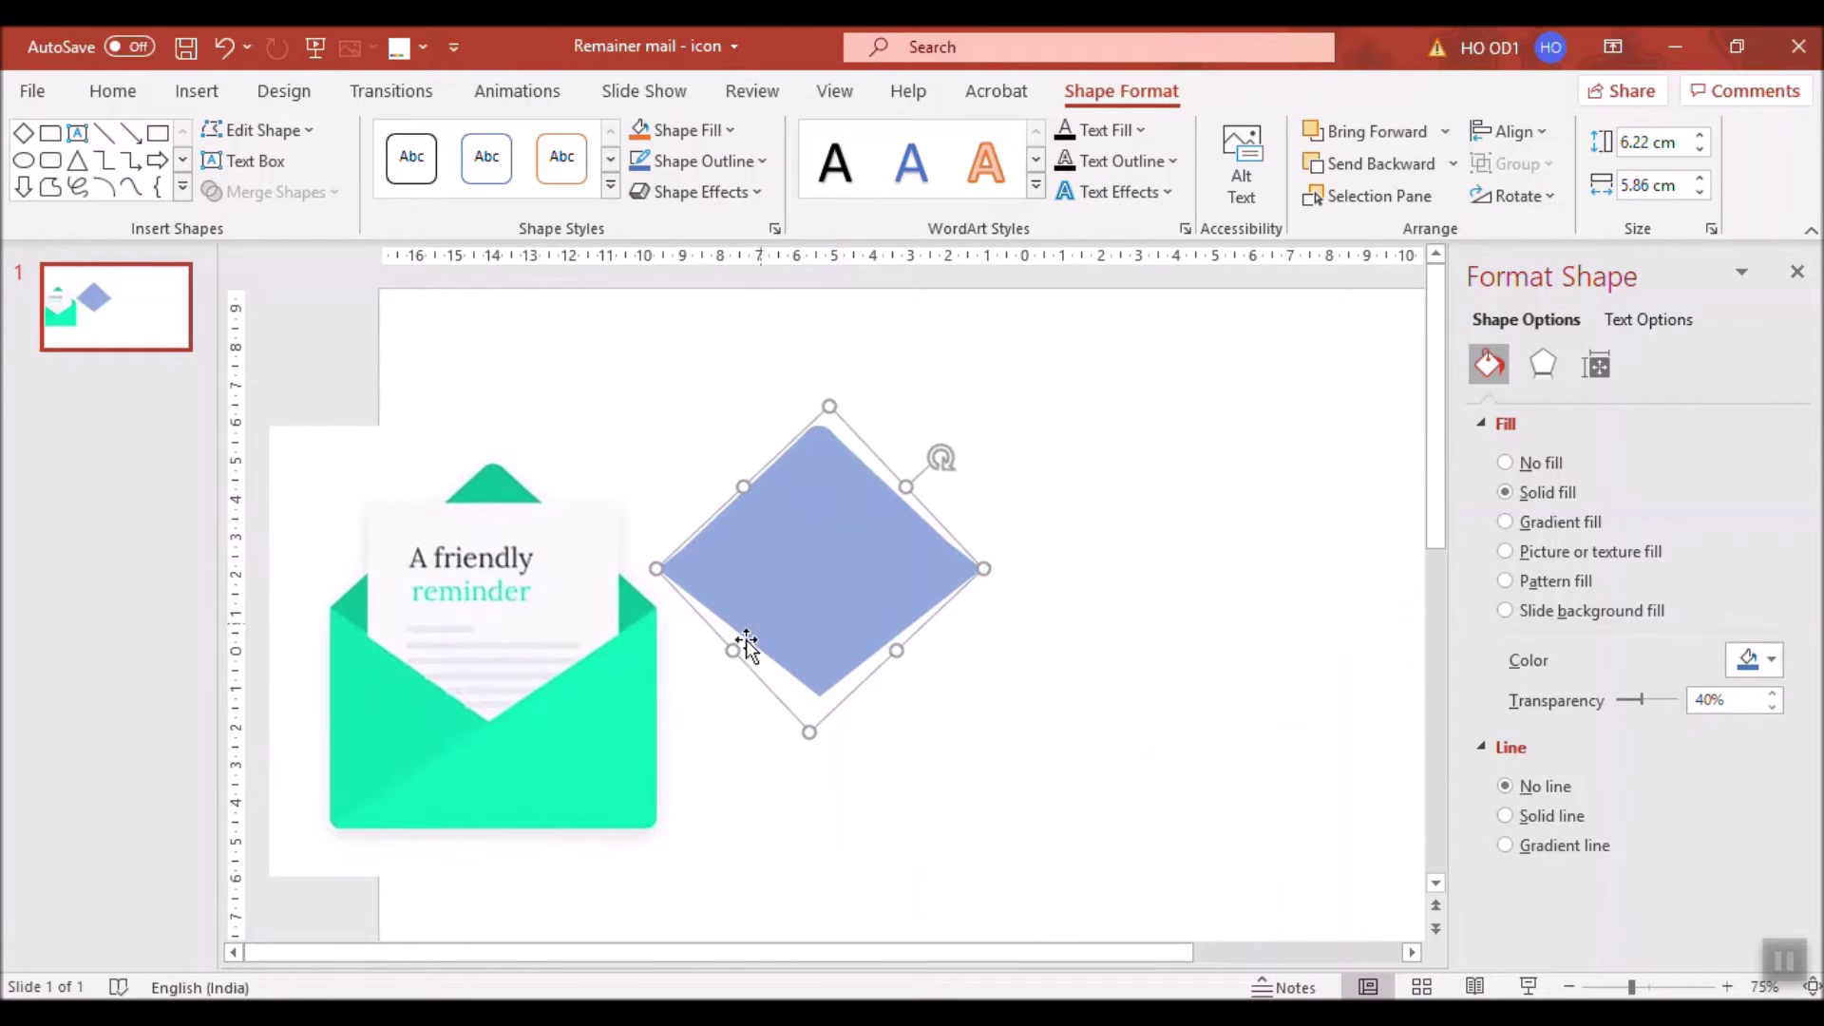
# Draw an isosceles triangle pointing right over the envelope's left pocket, sized 5.85 × 5.98 cm.
pyautogui.keyDown('ctrl'); pyautogui.scroll(1, 285, 826); pyautogui.keyUp('ctrl')
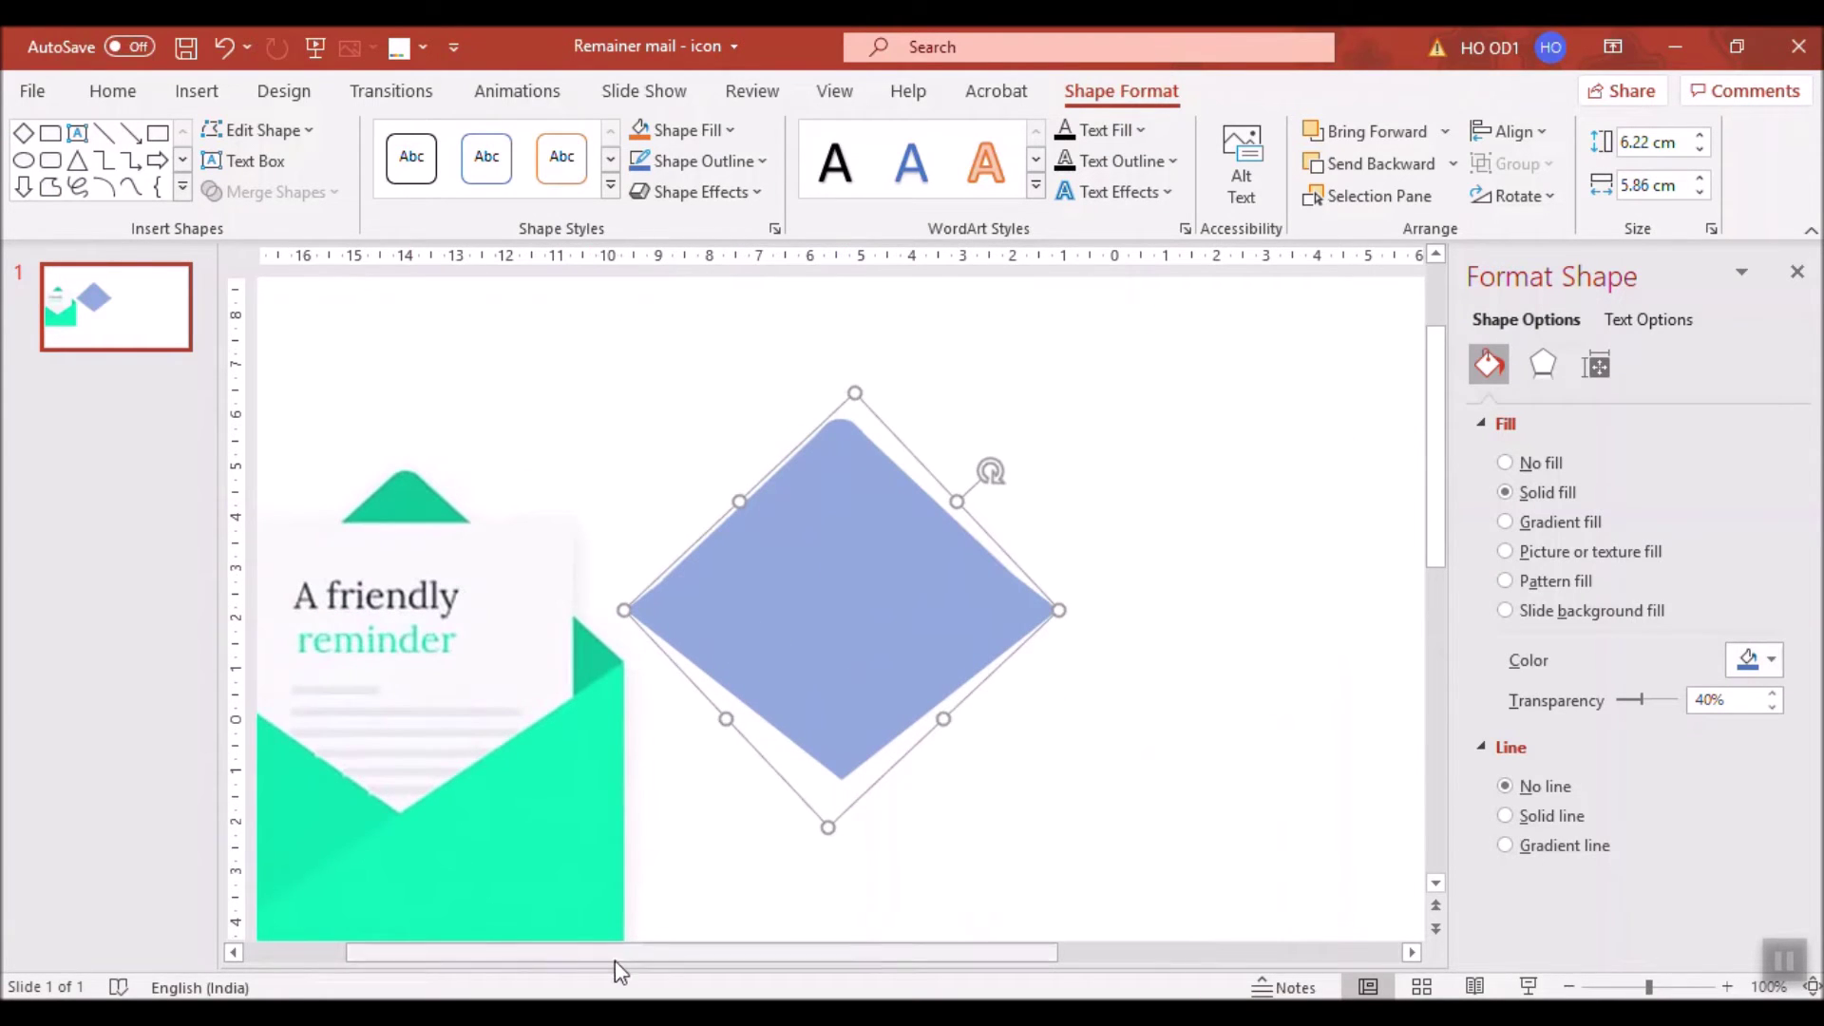
pyautogui.keyDown('ctrl'); pyautogui.scroll(1, 431, 869); pyautogui.keyUp('ctrl')
pyautogui.scroll(-1, 571, 727)
pyautogui.scroll(-2, 578, 725)
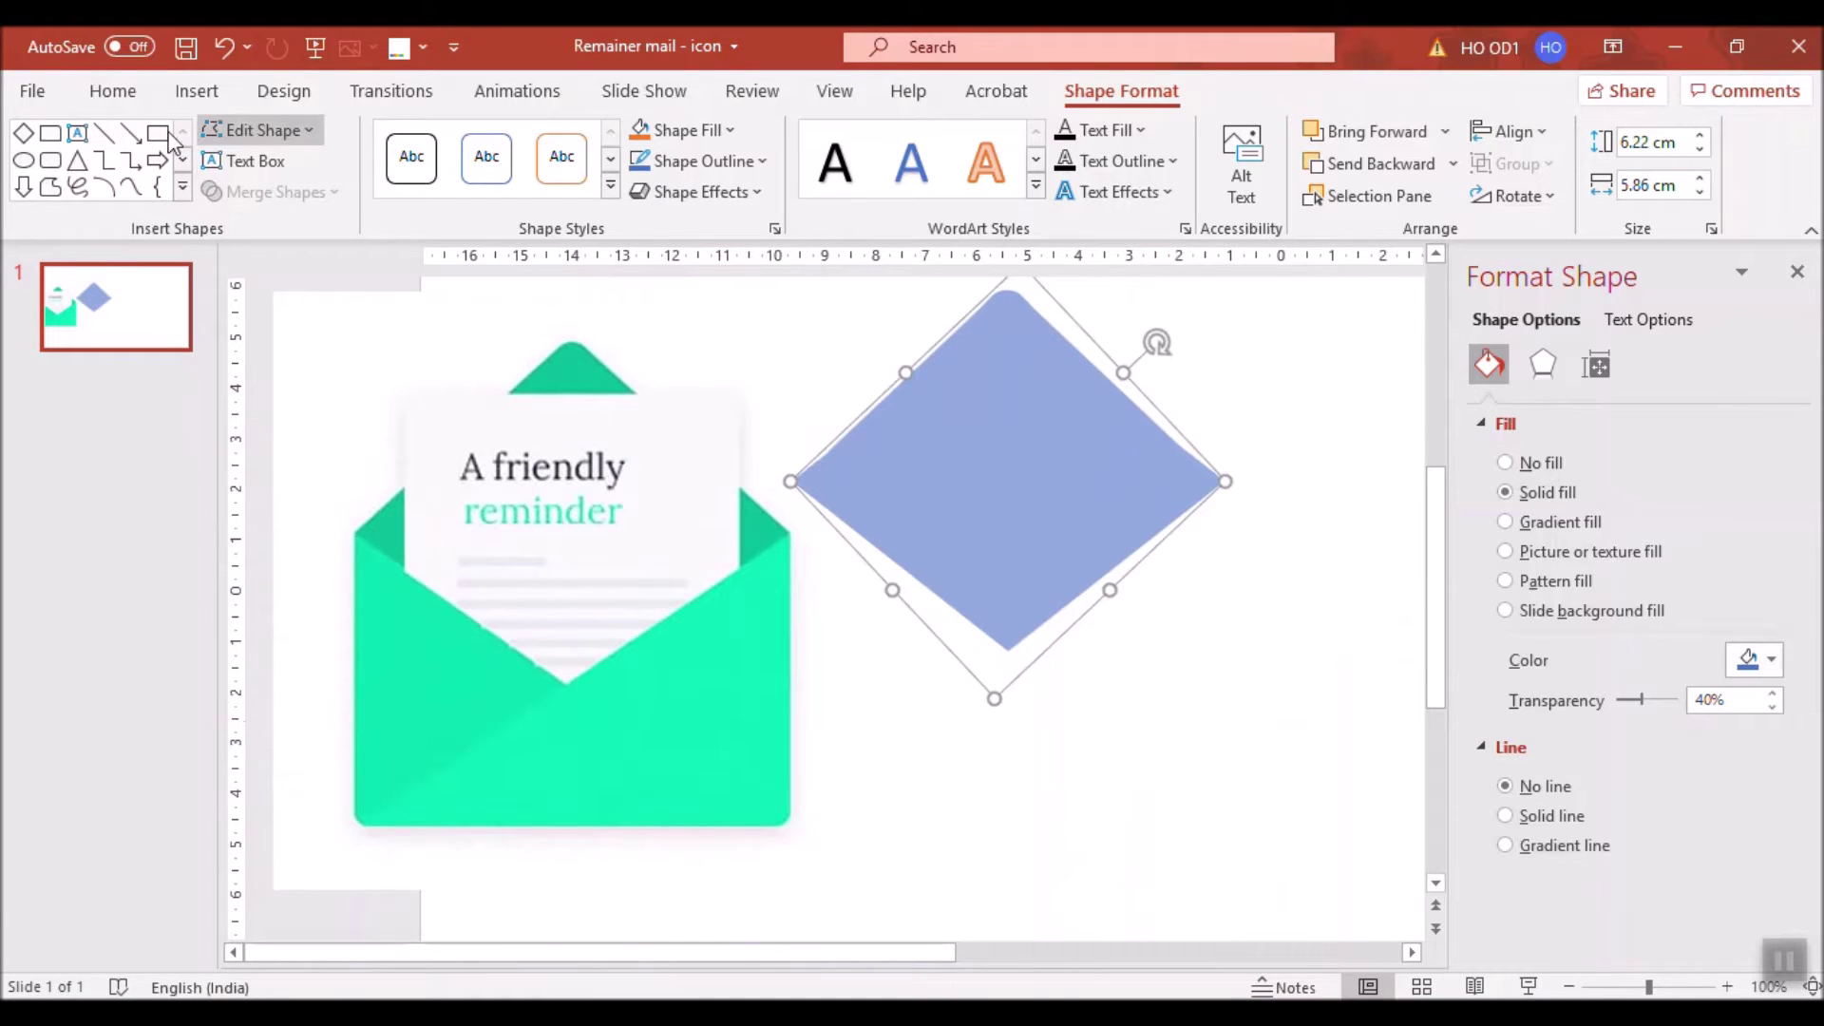
pyautogui.click(76, 164)
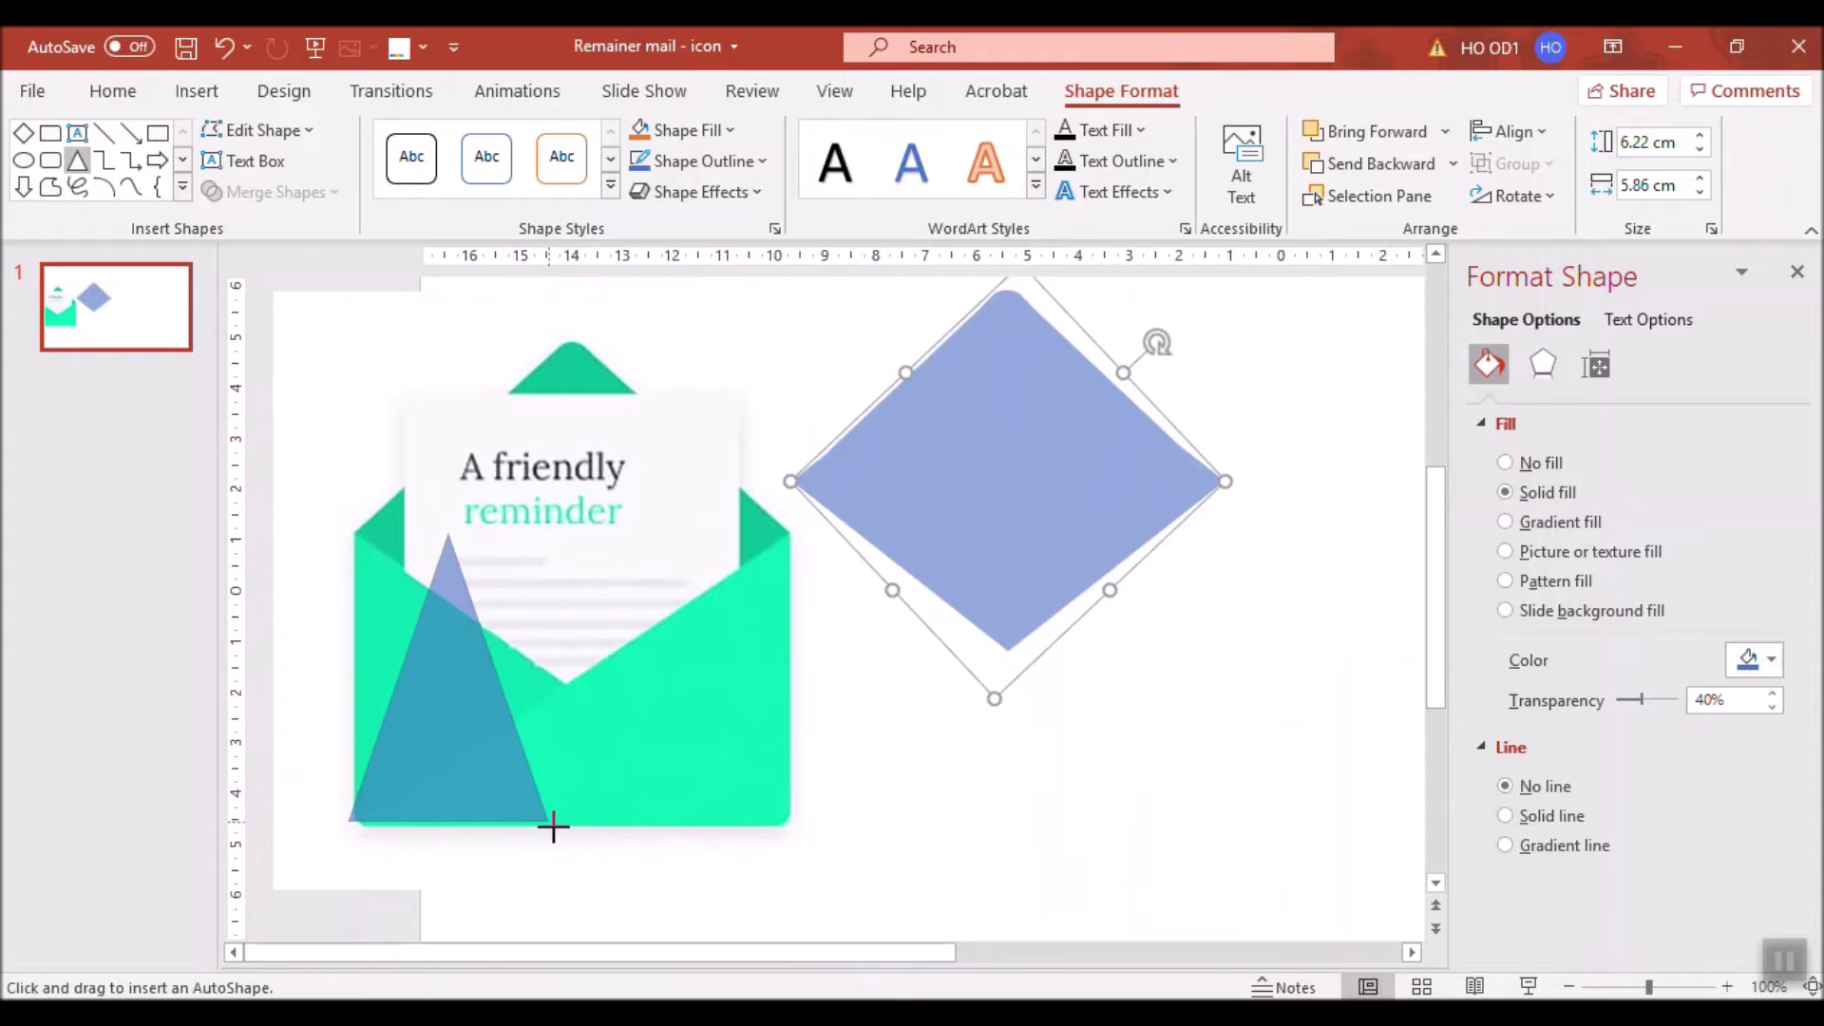
pyautogui.moveTo(495, 760); pyautogui.dragTo(563, 833)
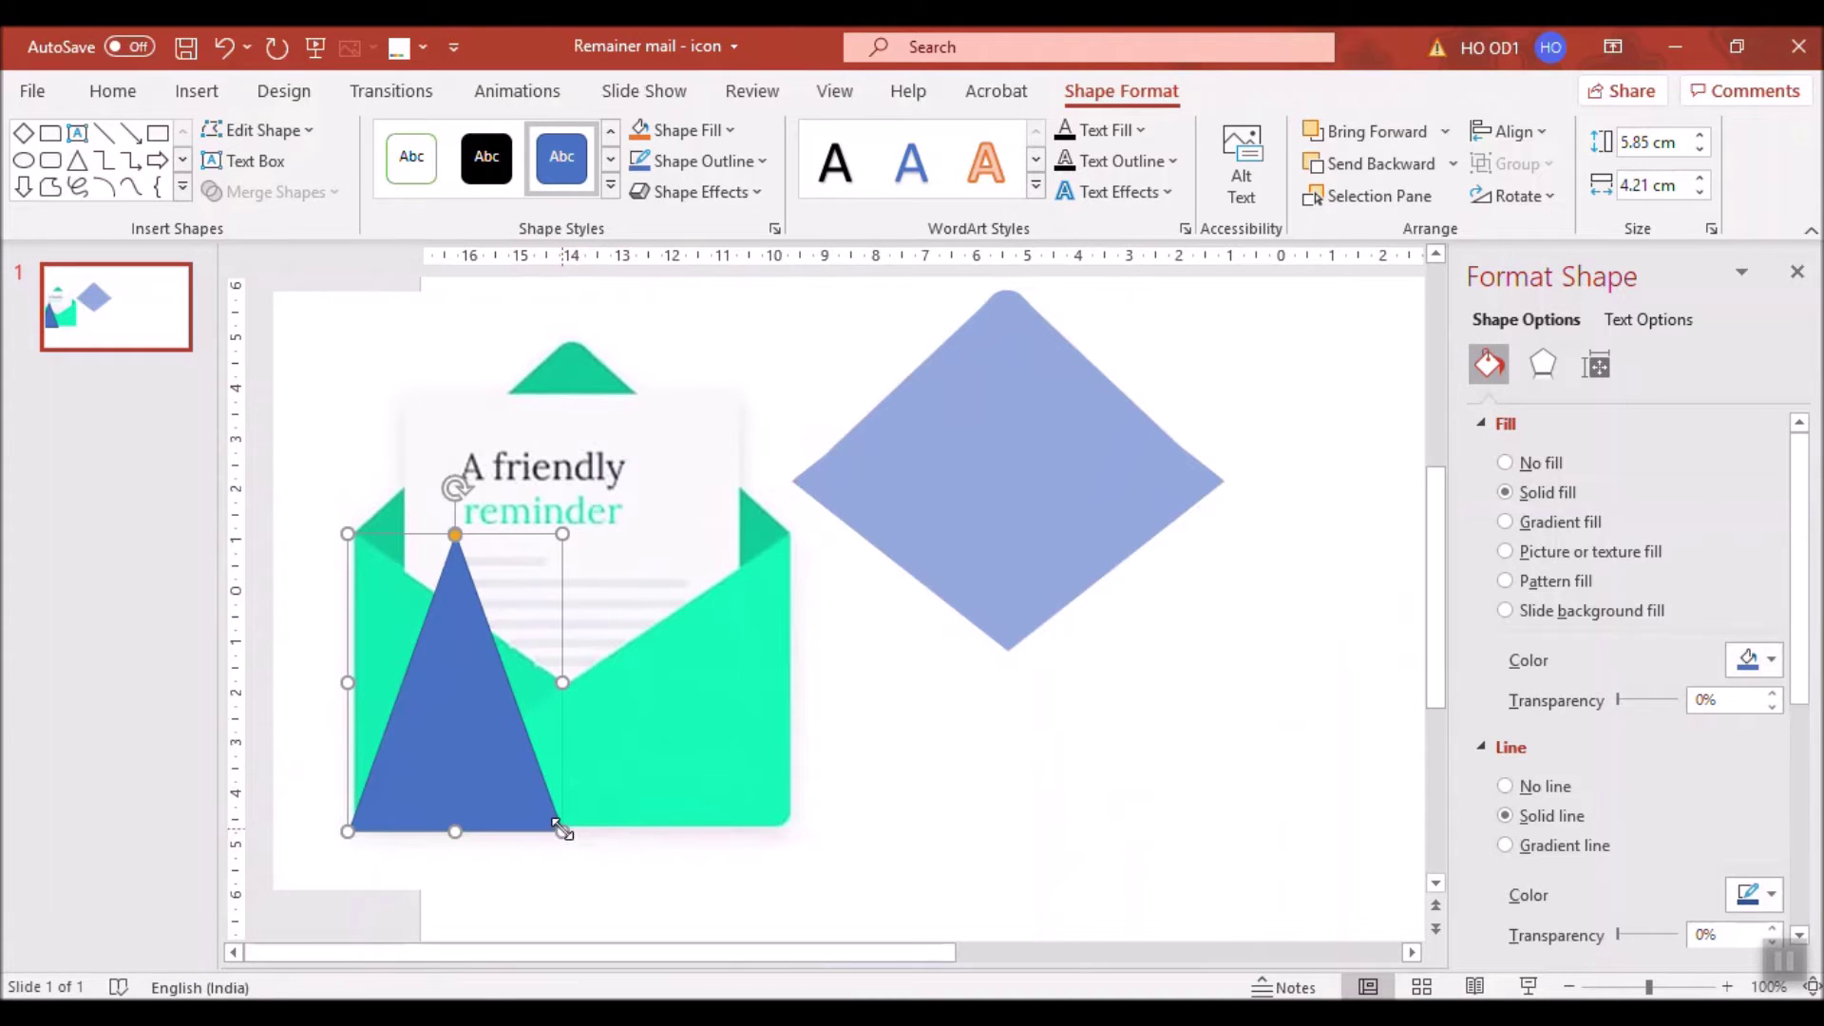
pyautogui.moveTo(456, 489); pyautogui.dragTo(700, 686)
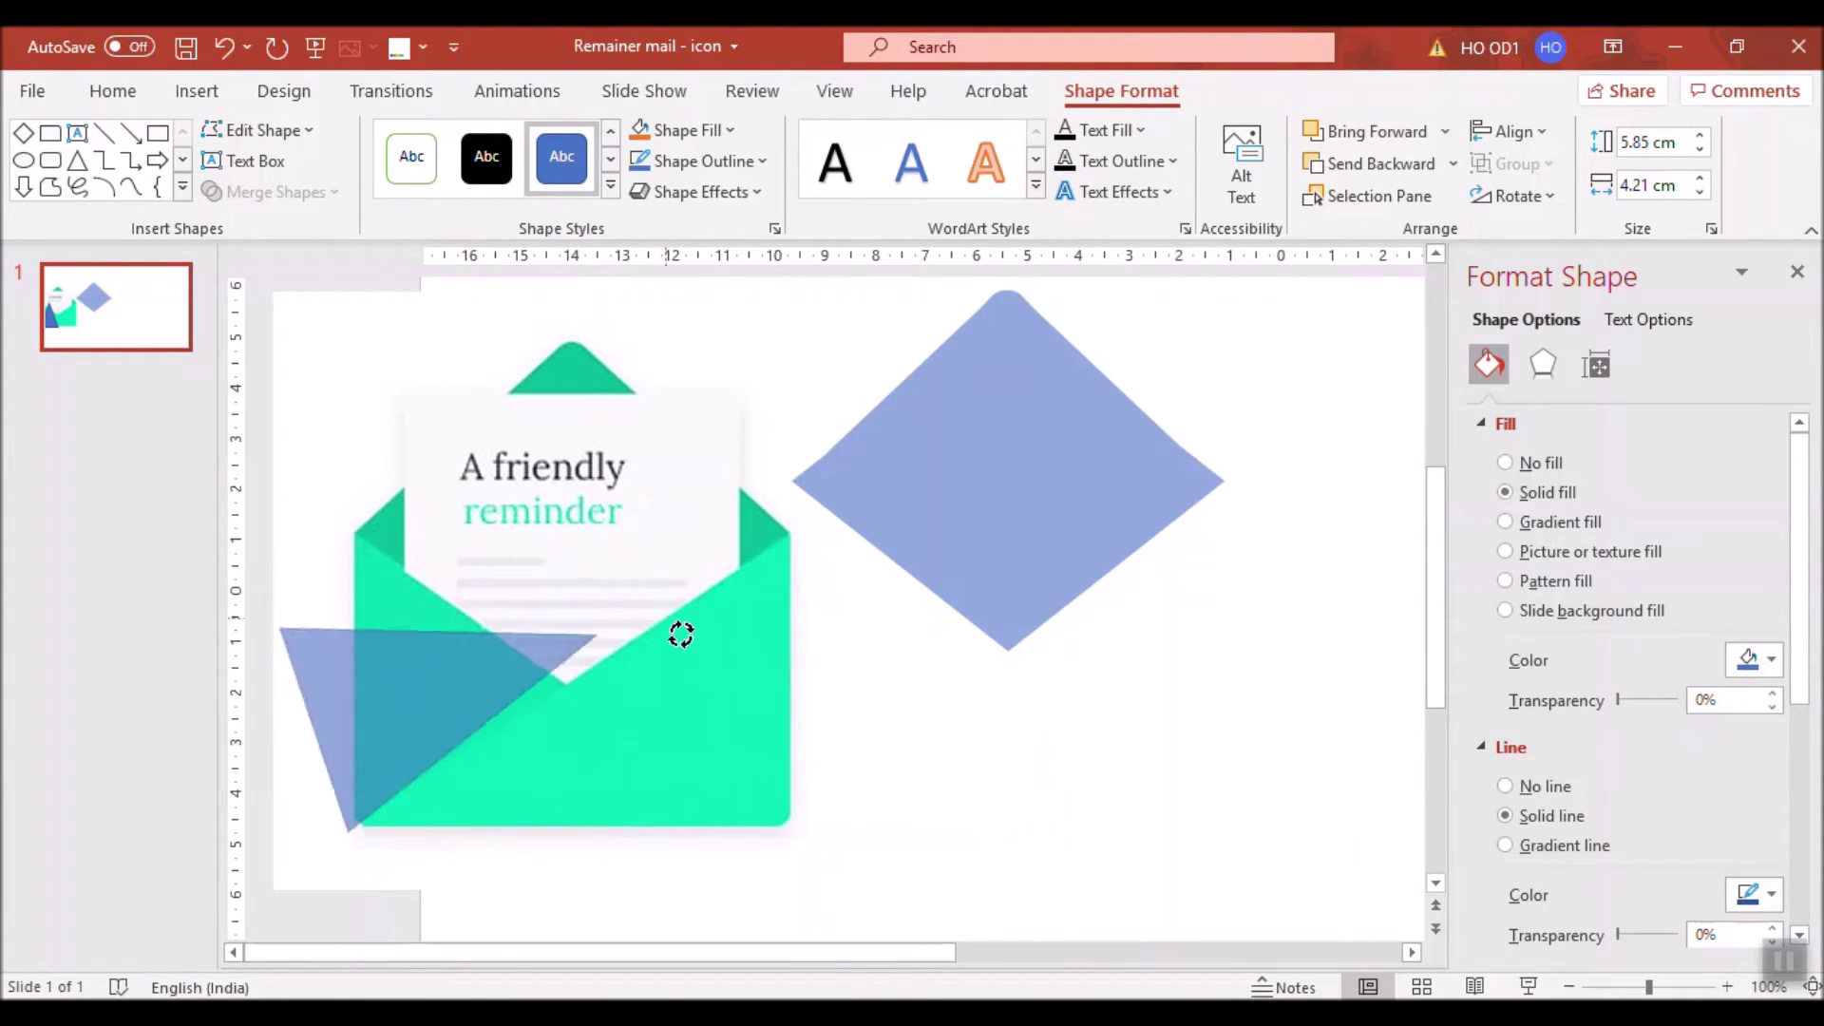
pyautogui.moveTo(700, 686); pyautogui.dragTo(440, 628)
pyautogui.click(502, 705)
pyautogui.moveTo(502, 744)
pyautogui.mouseDown()
pyautogui.moveTo(498, 852)
pyautogui.moveTo(503, 818)
pyautogui.moveTo(507, 836)
pyautogui.mouseUp()
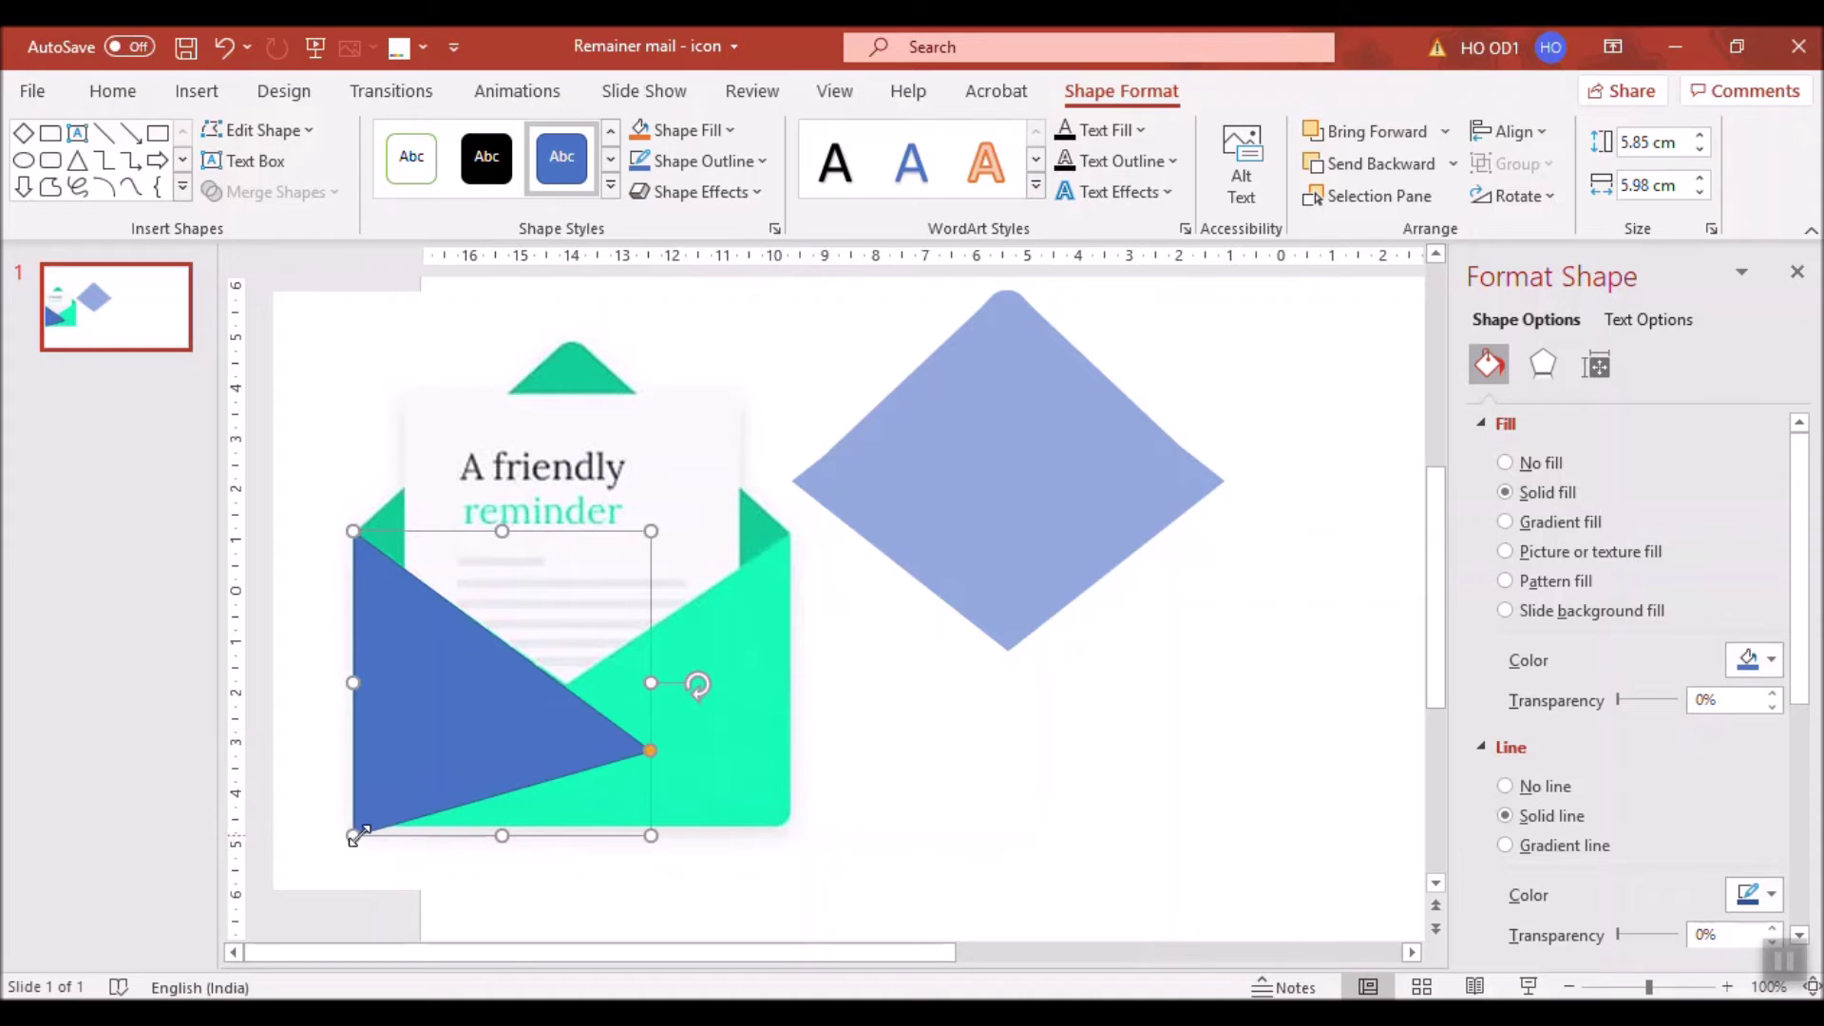
pyautogui.click(538, 733)
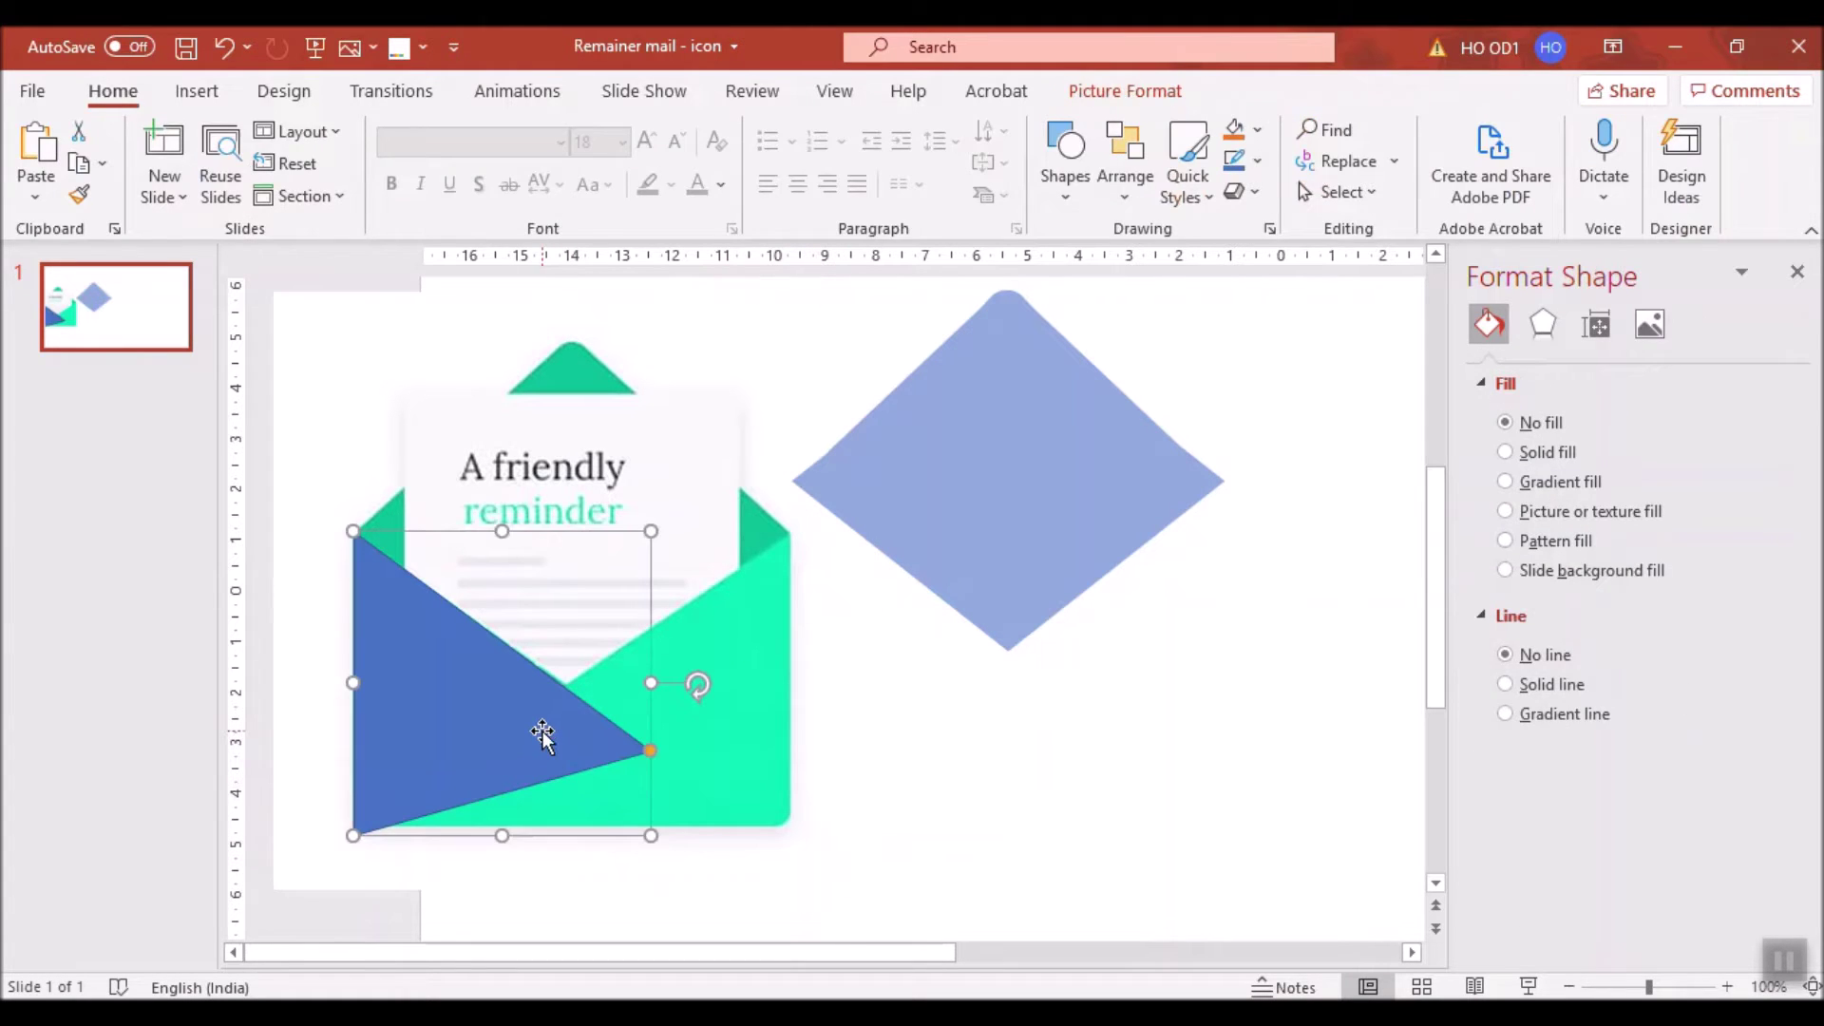
# Move the triangle beside the envelope, duplicate it, and flip the copy to point left.
pyautogui.moveTo(481, 746)
pyautogui.mouseDown()
pyautogui.moveTo(954, 705)
pyautogui.moveTo(927, 683)
pyautogui.mouseUp()
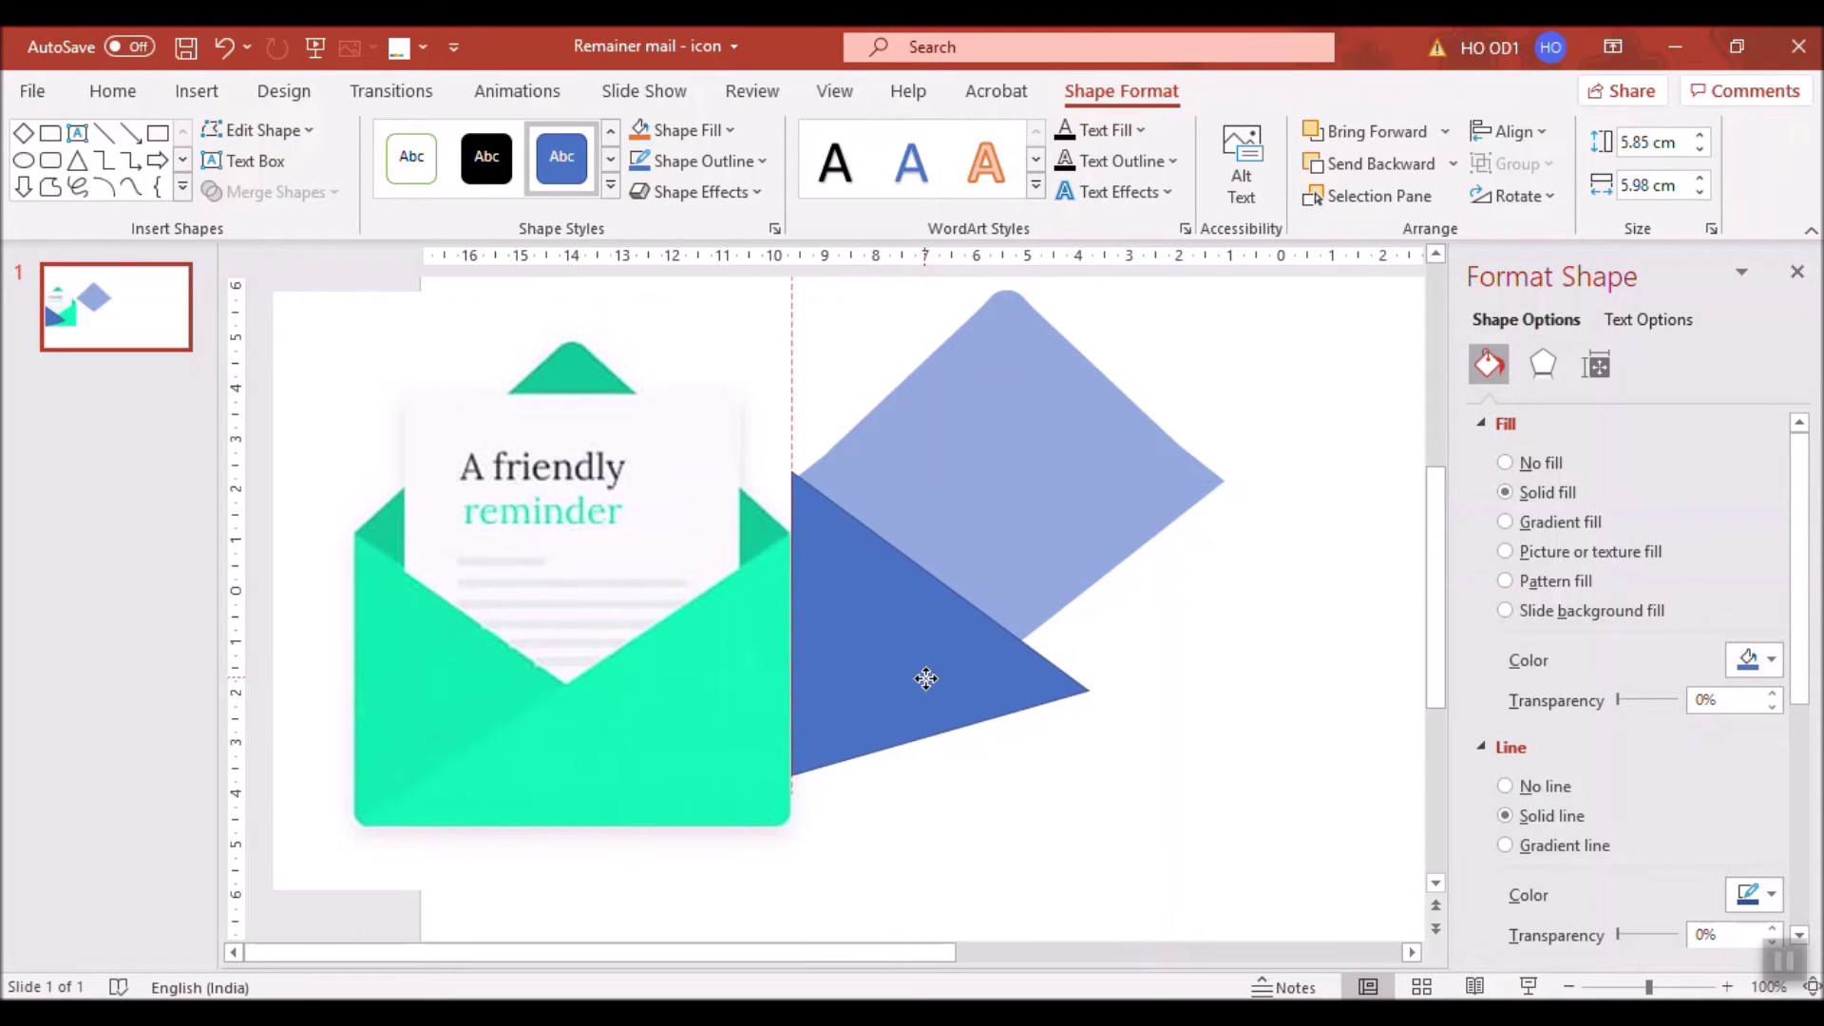
pyautogui.click(1108, 778)
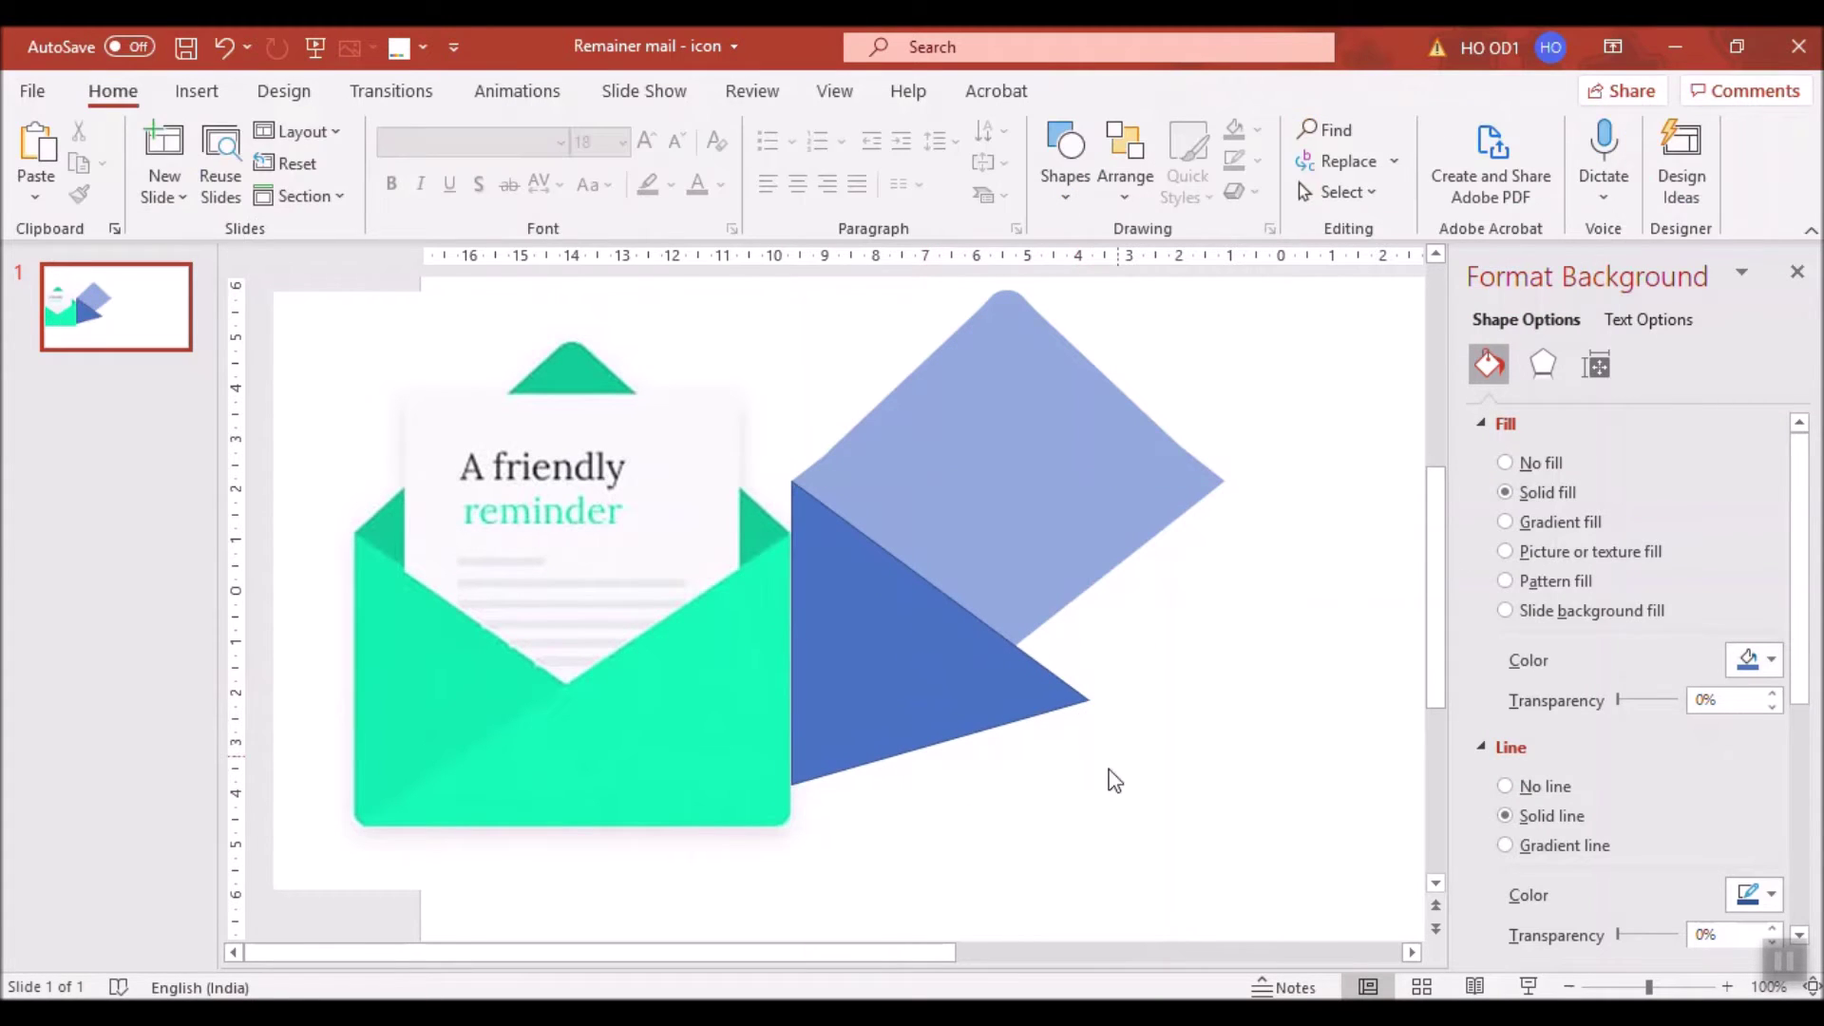
pyautogui.click(907, 741)
pyautogui.keyDown('ctrl'); pyautogui.moveTo(908, 722); pyautogui.dragTo(652, 787); pyautogui.keyUp('ctrl')
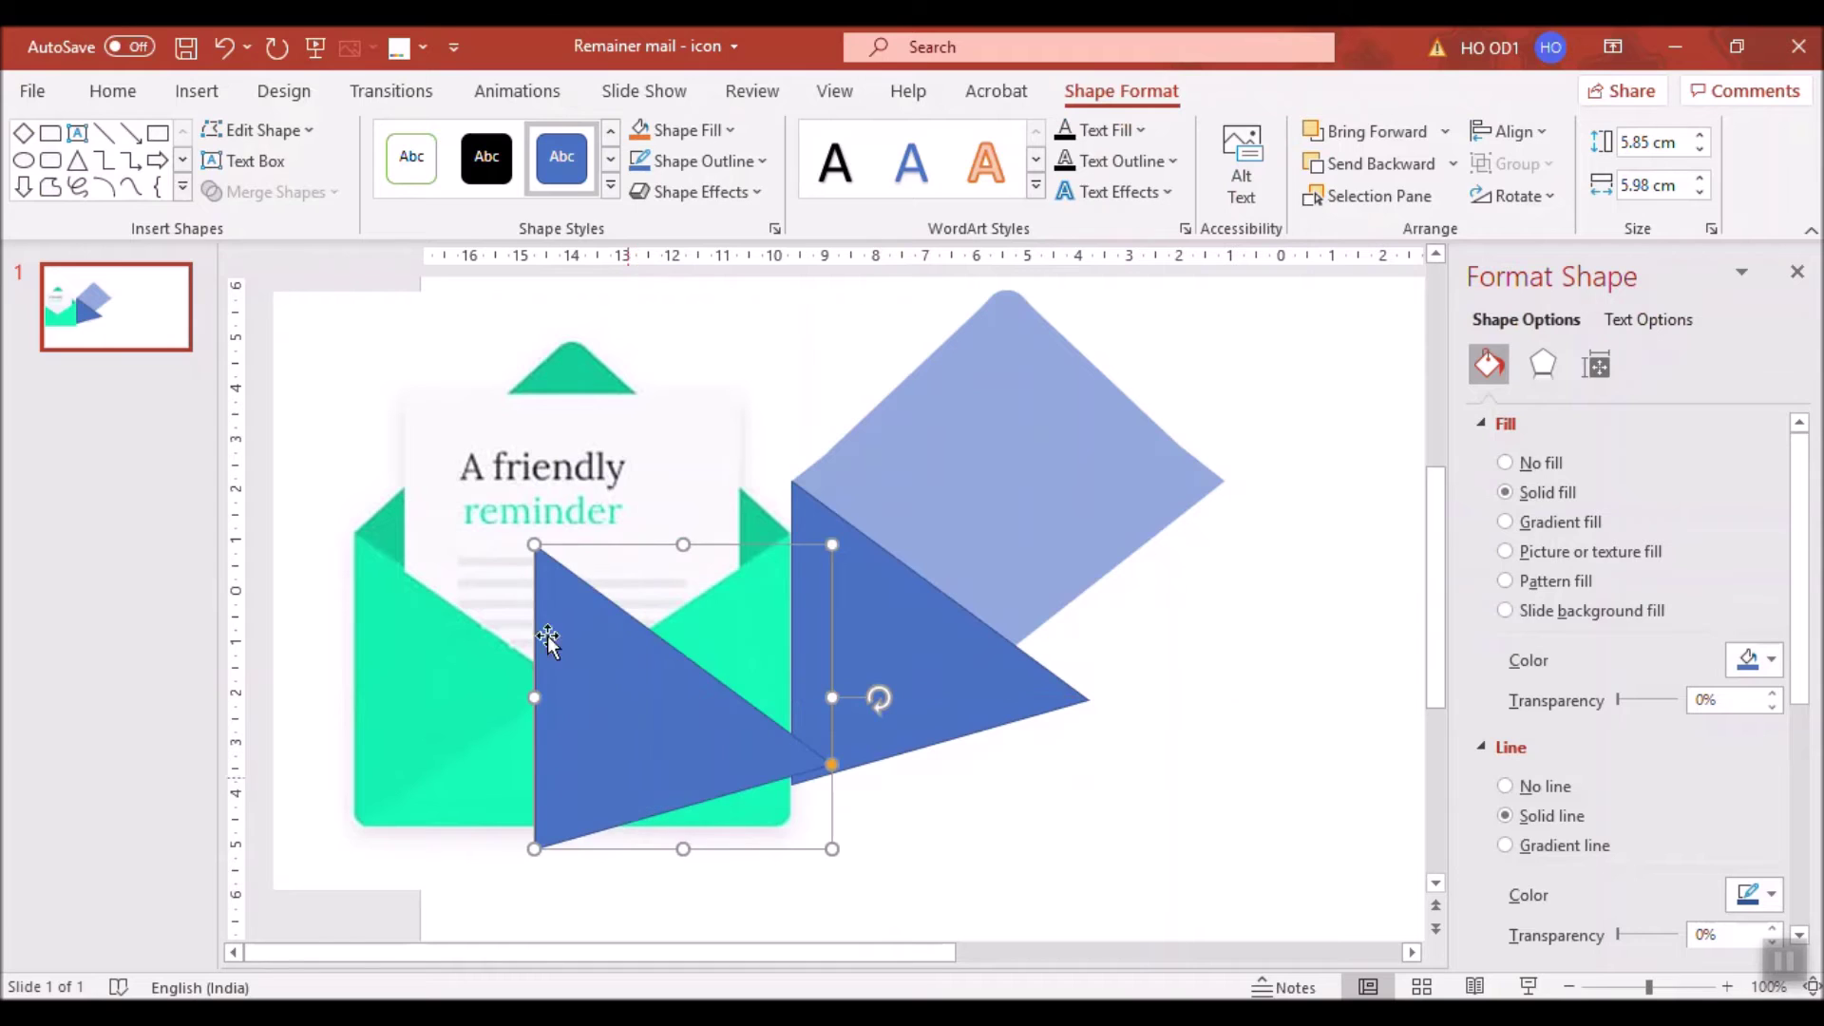
pyautogui.click(1518, 196)
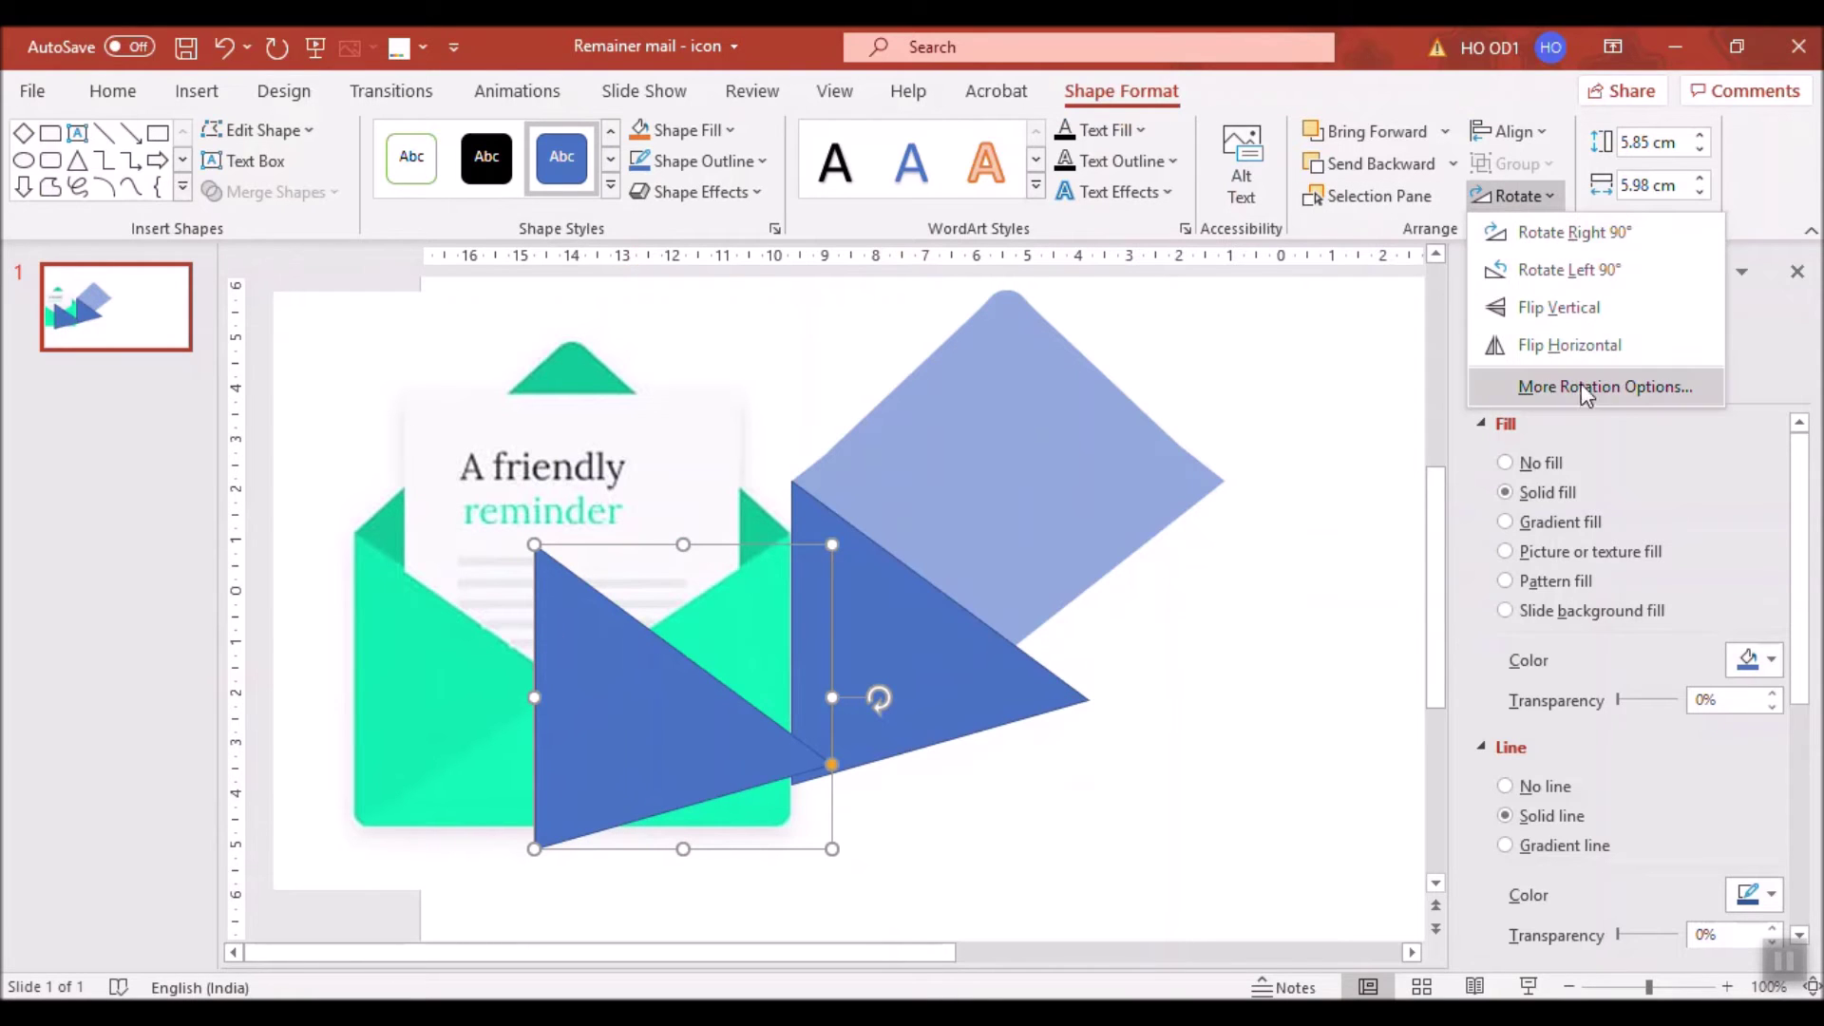
pyautogui.click(1544, 348)
pyautogui.moveTo(753, 727); pyautogui.dragTo(710, 713)
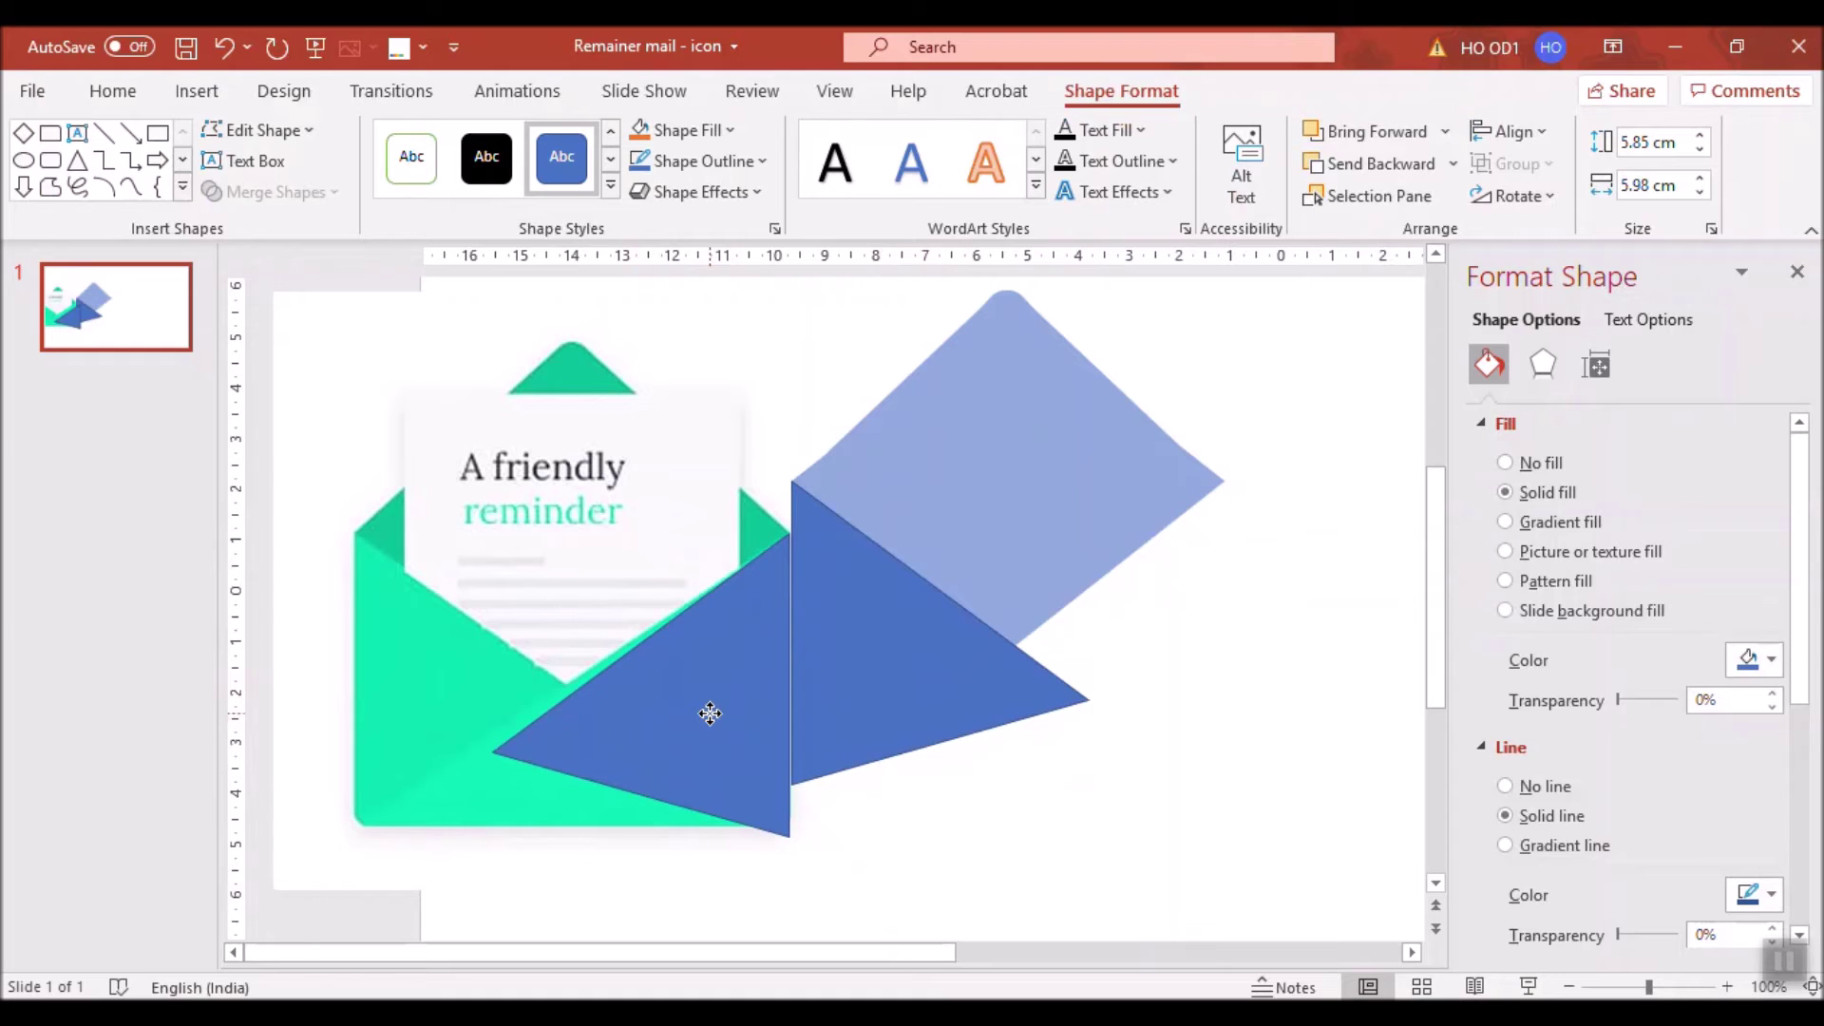
# Widen the left-pointing triangle to 8.3 cm and place it under the blue flap.
pyautogui.click(646, 815)
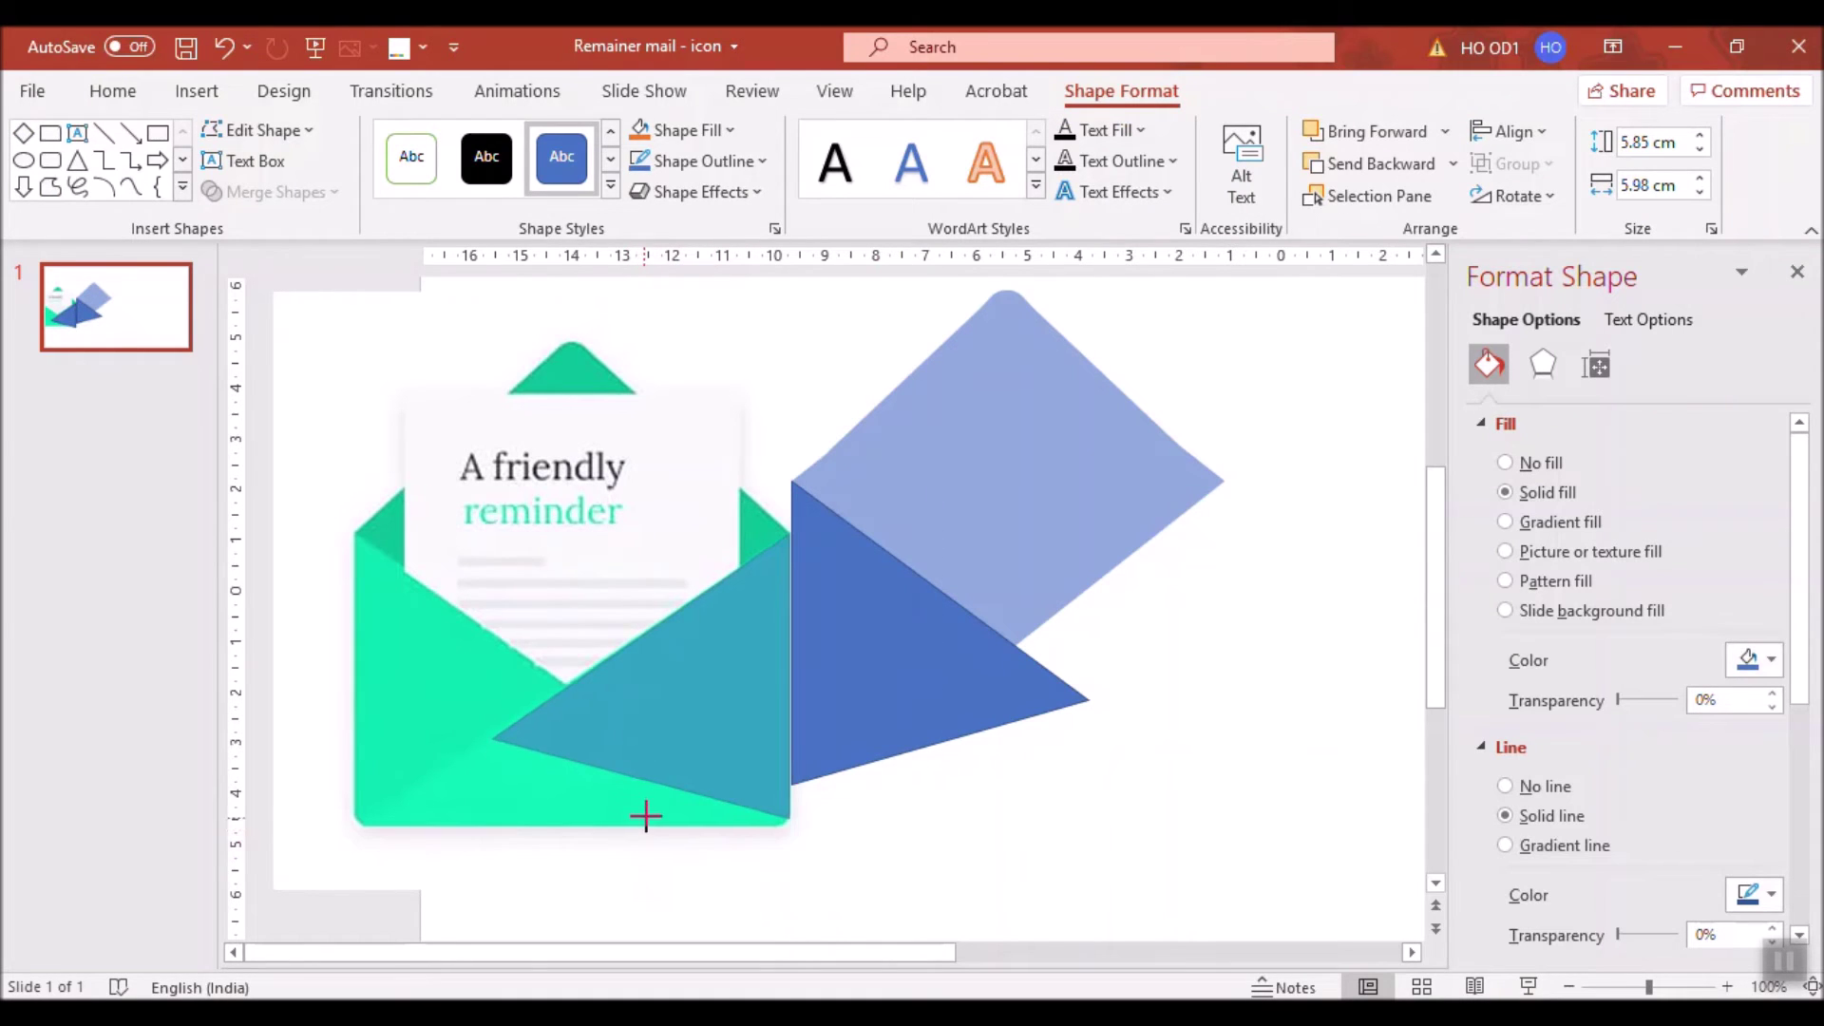
pyautogui.click(518, 772)
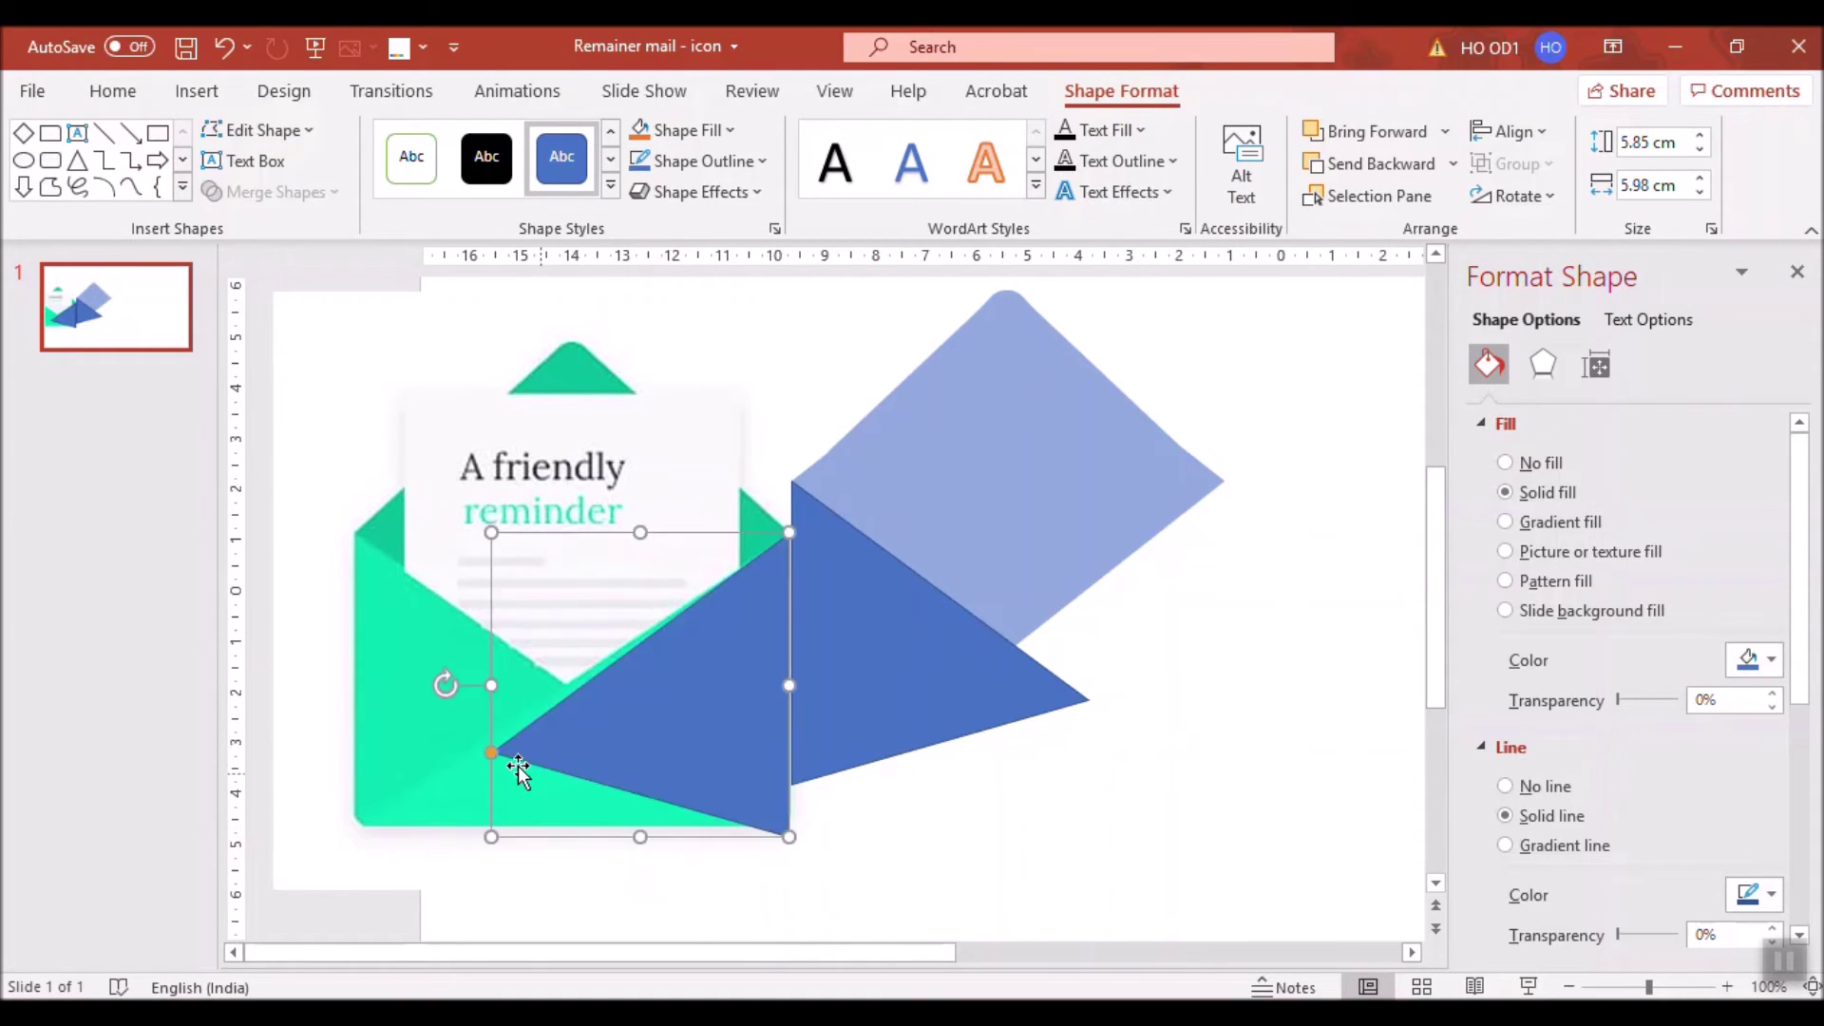
pyautogui.click(476, 763)
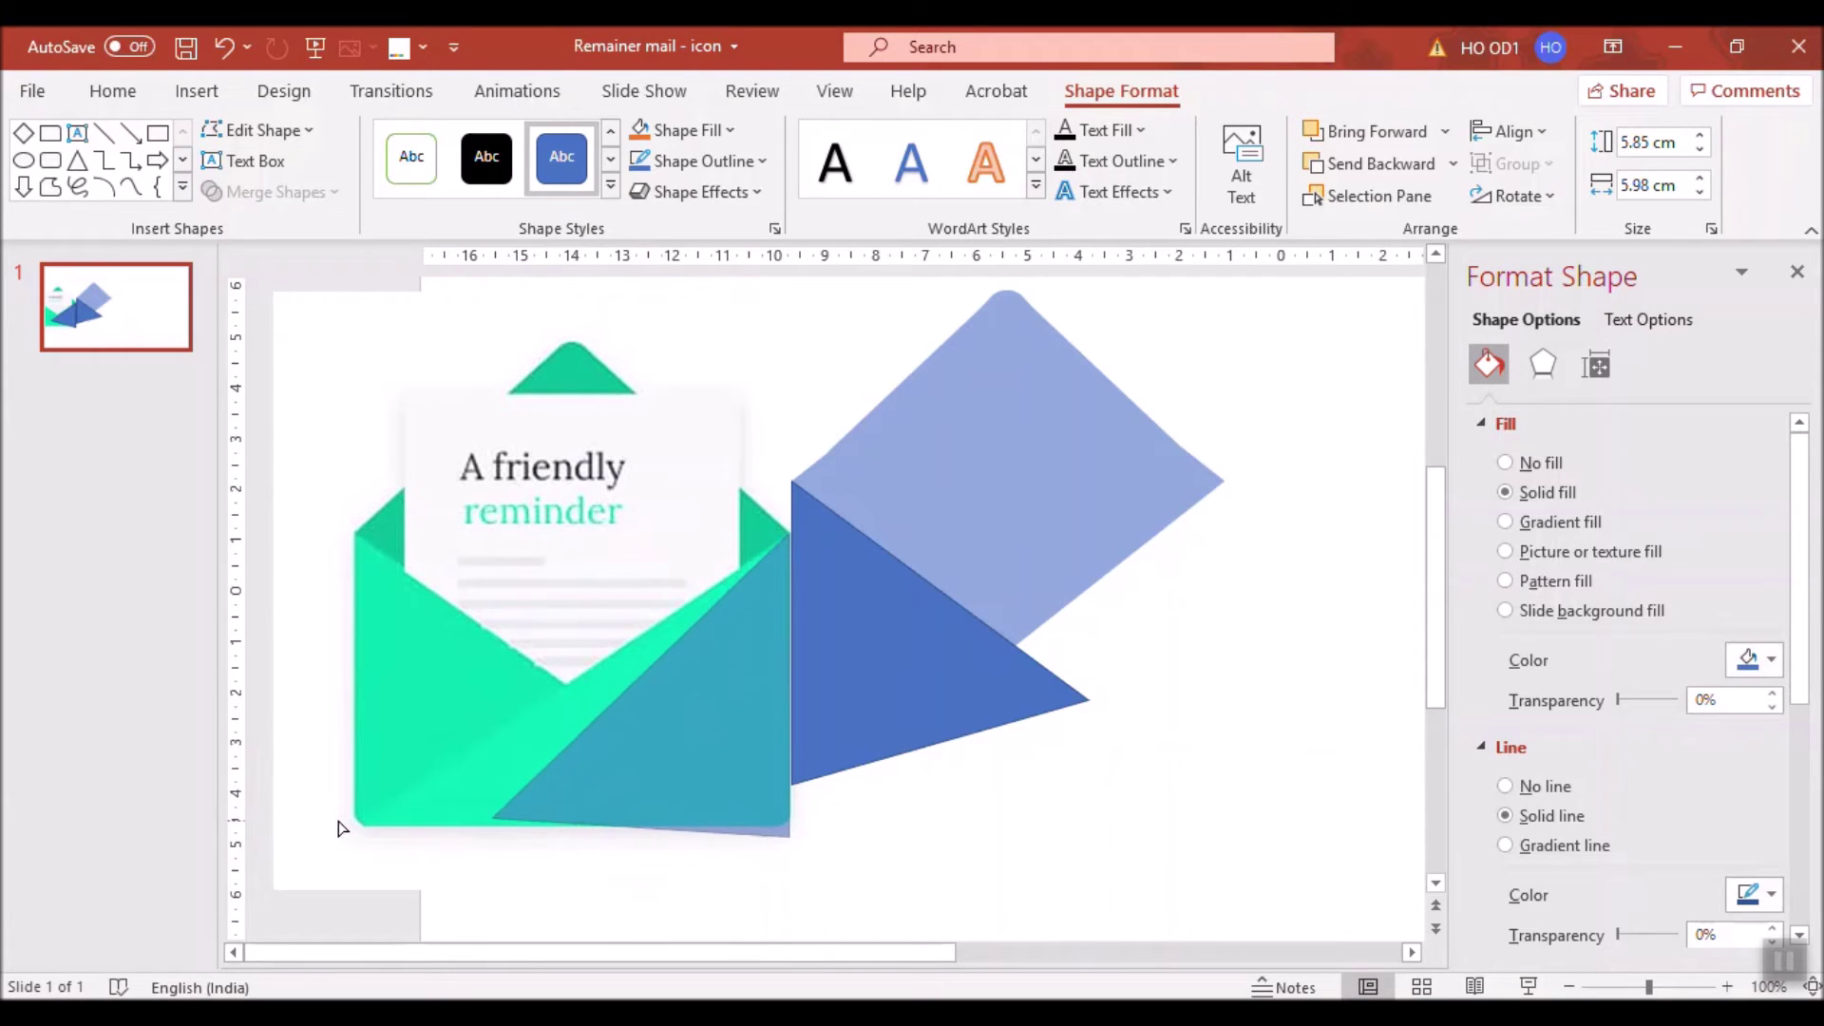
pyautogui.click(524, 822)
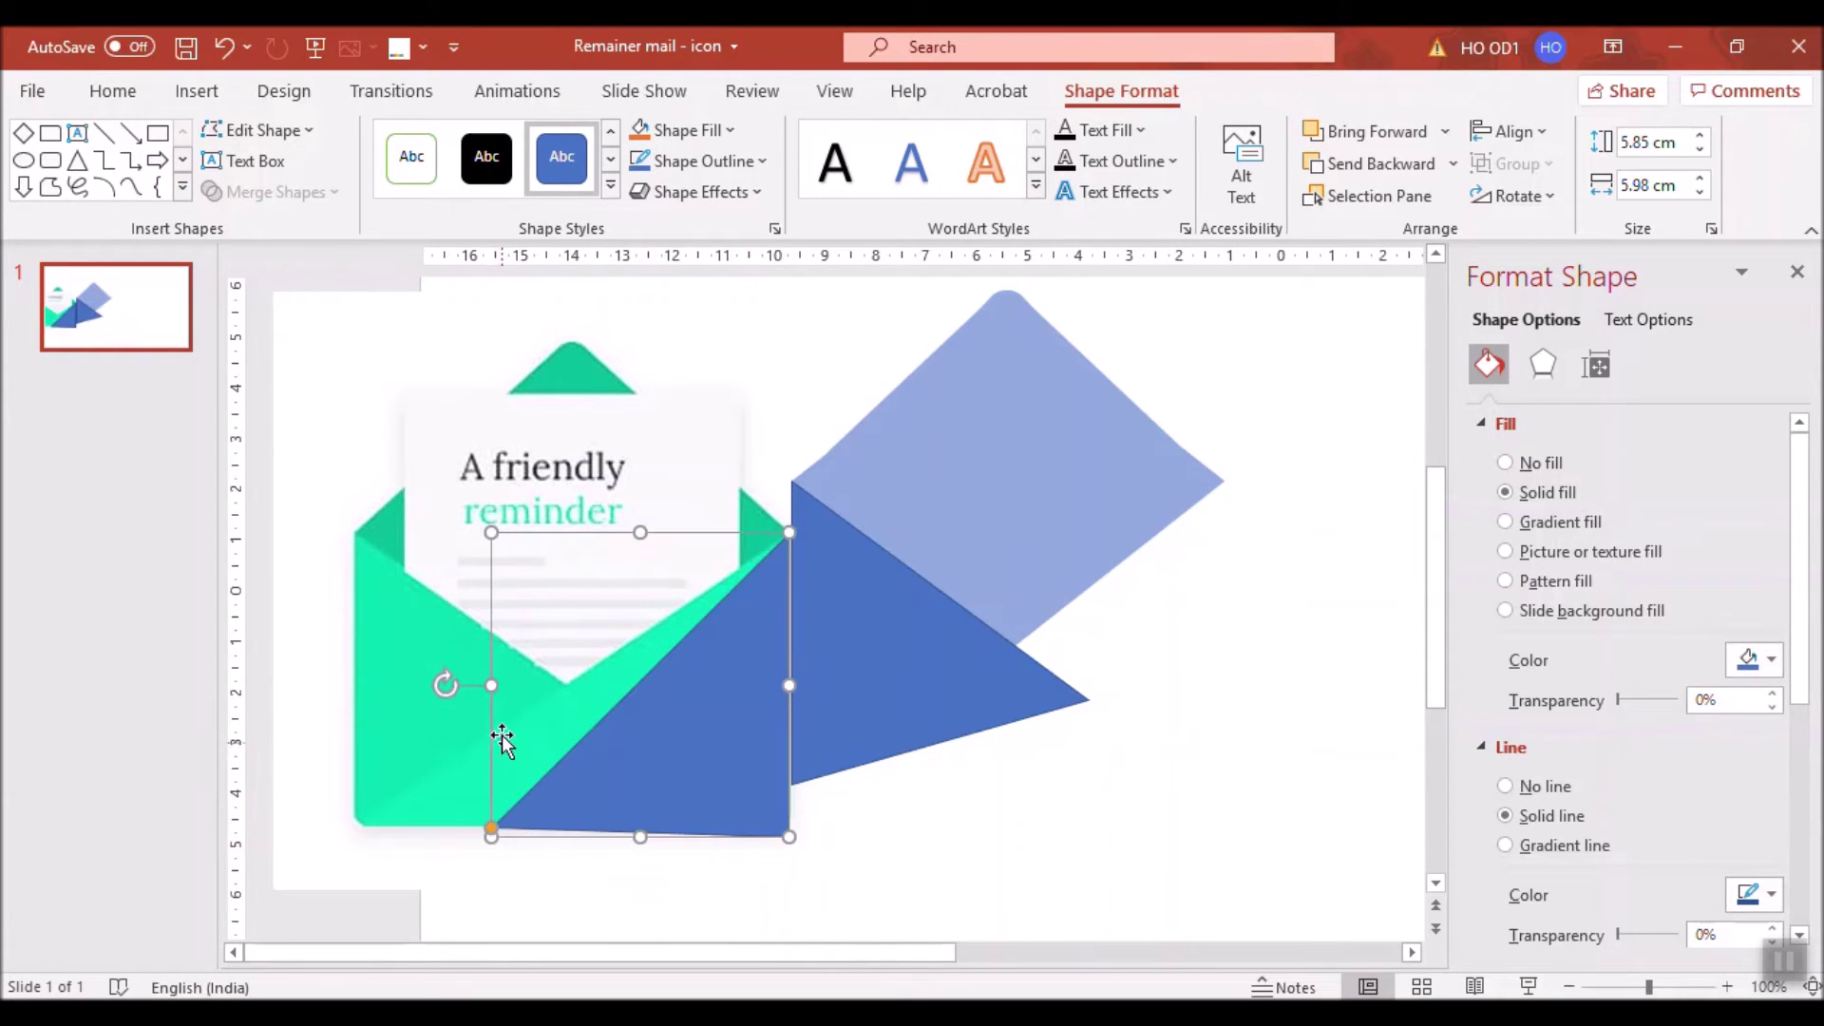
pyautogui.moveTo(489, 681)
pyautogui.mouseDown()
pyautogui.moveTo(295, 701)
pyautogui.moveTo(367, 701)
pyautogui.mouseUp()
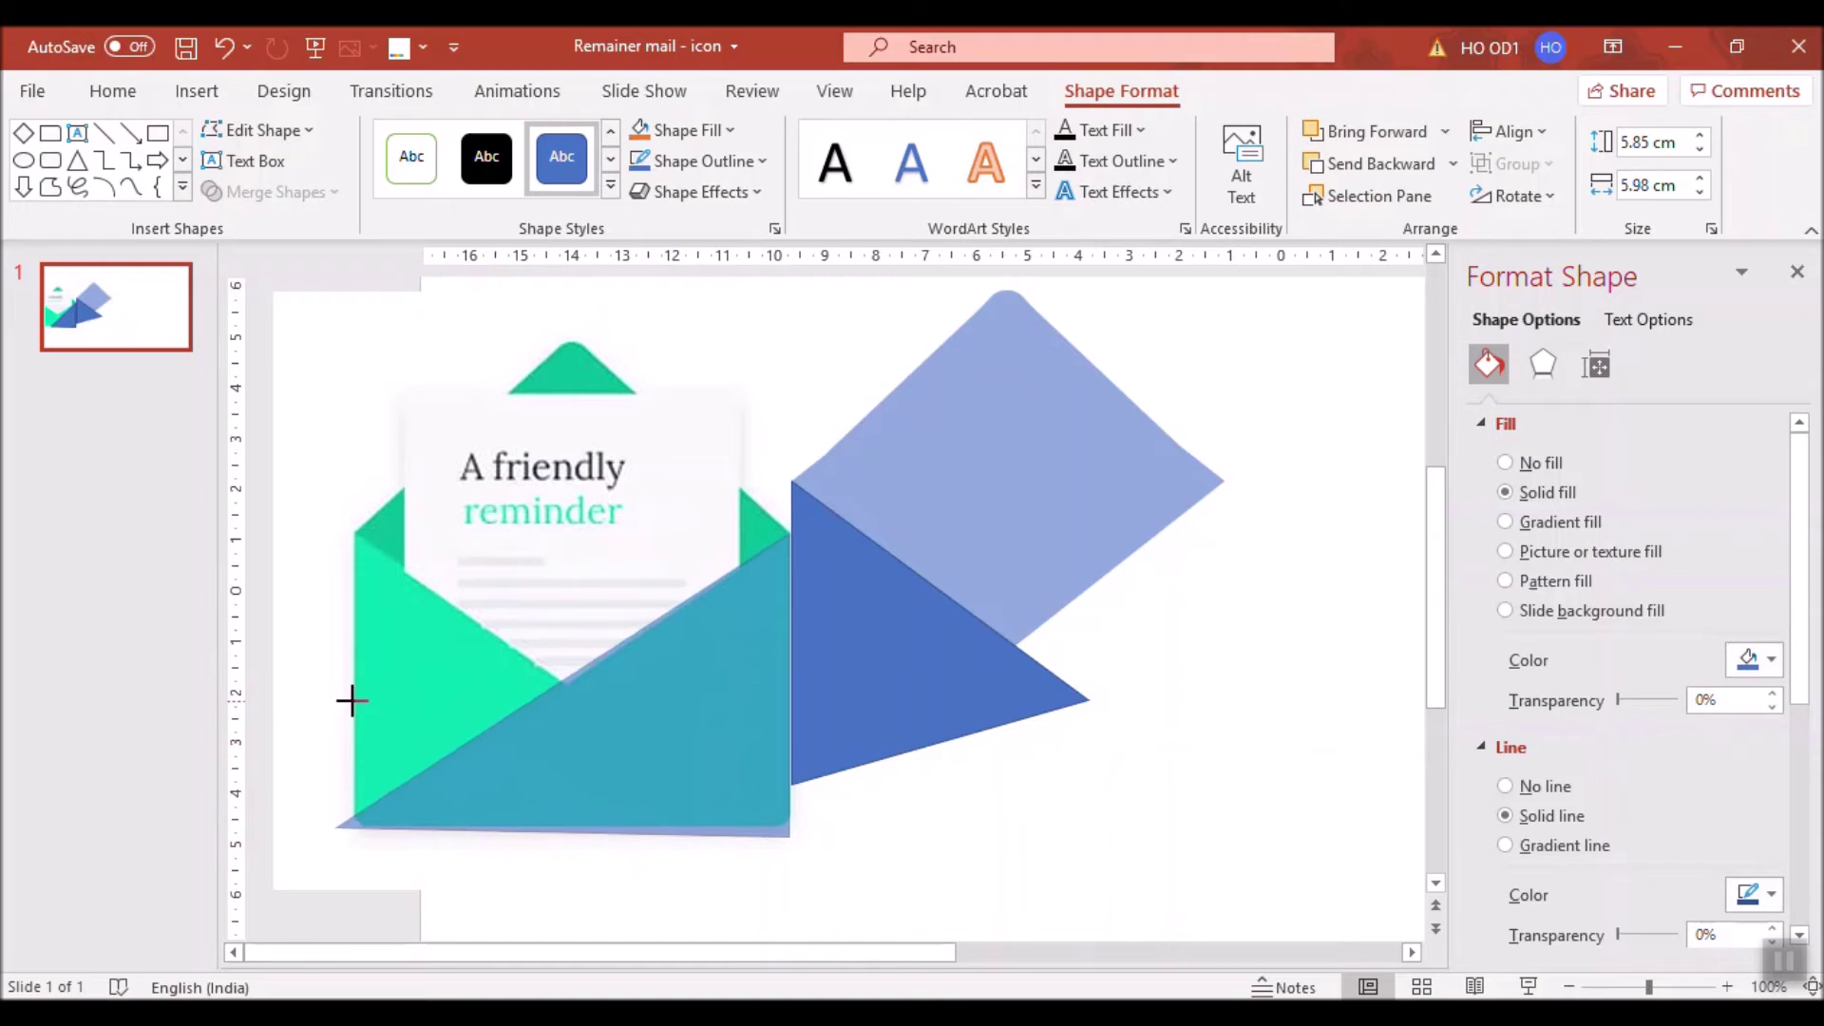
pyautogui.moveTo(681, 819); pyautogui.dragTo(1124, 759)
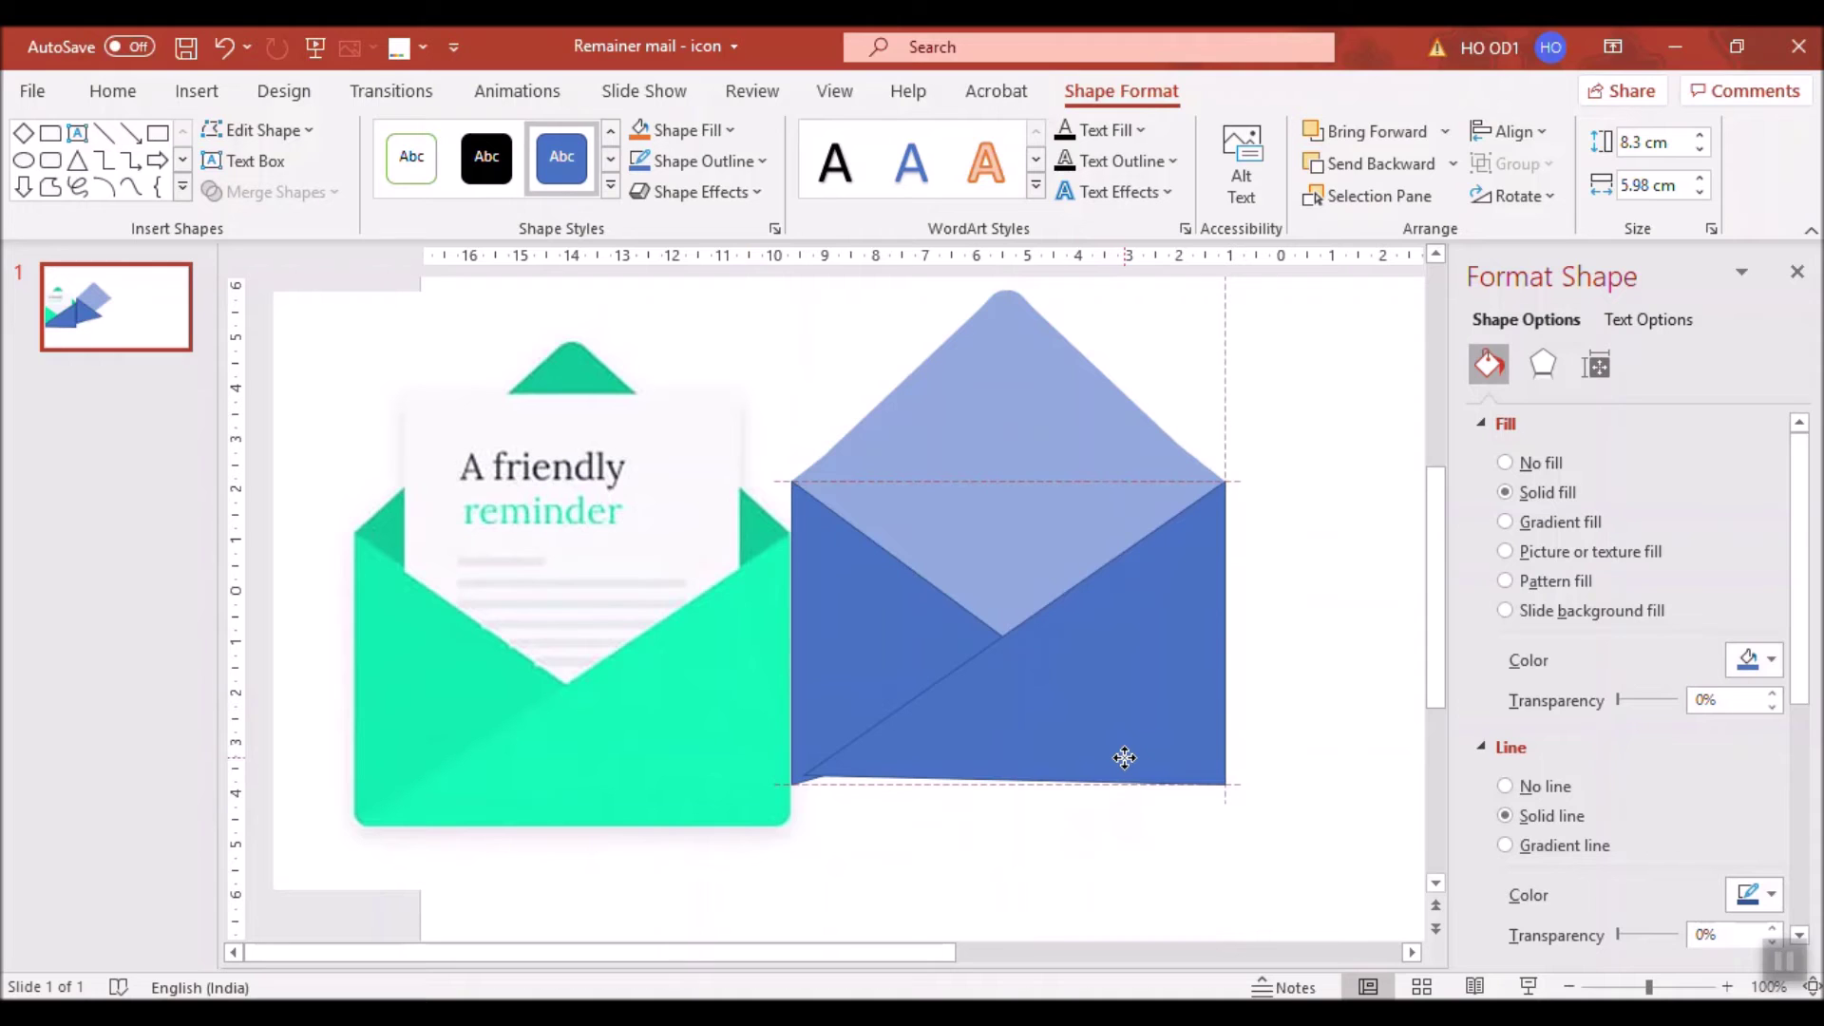
pyautogui.click(1274, 663)
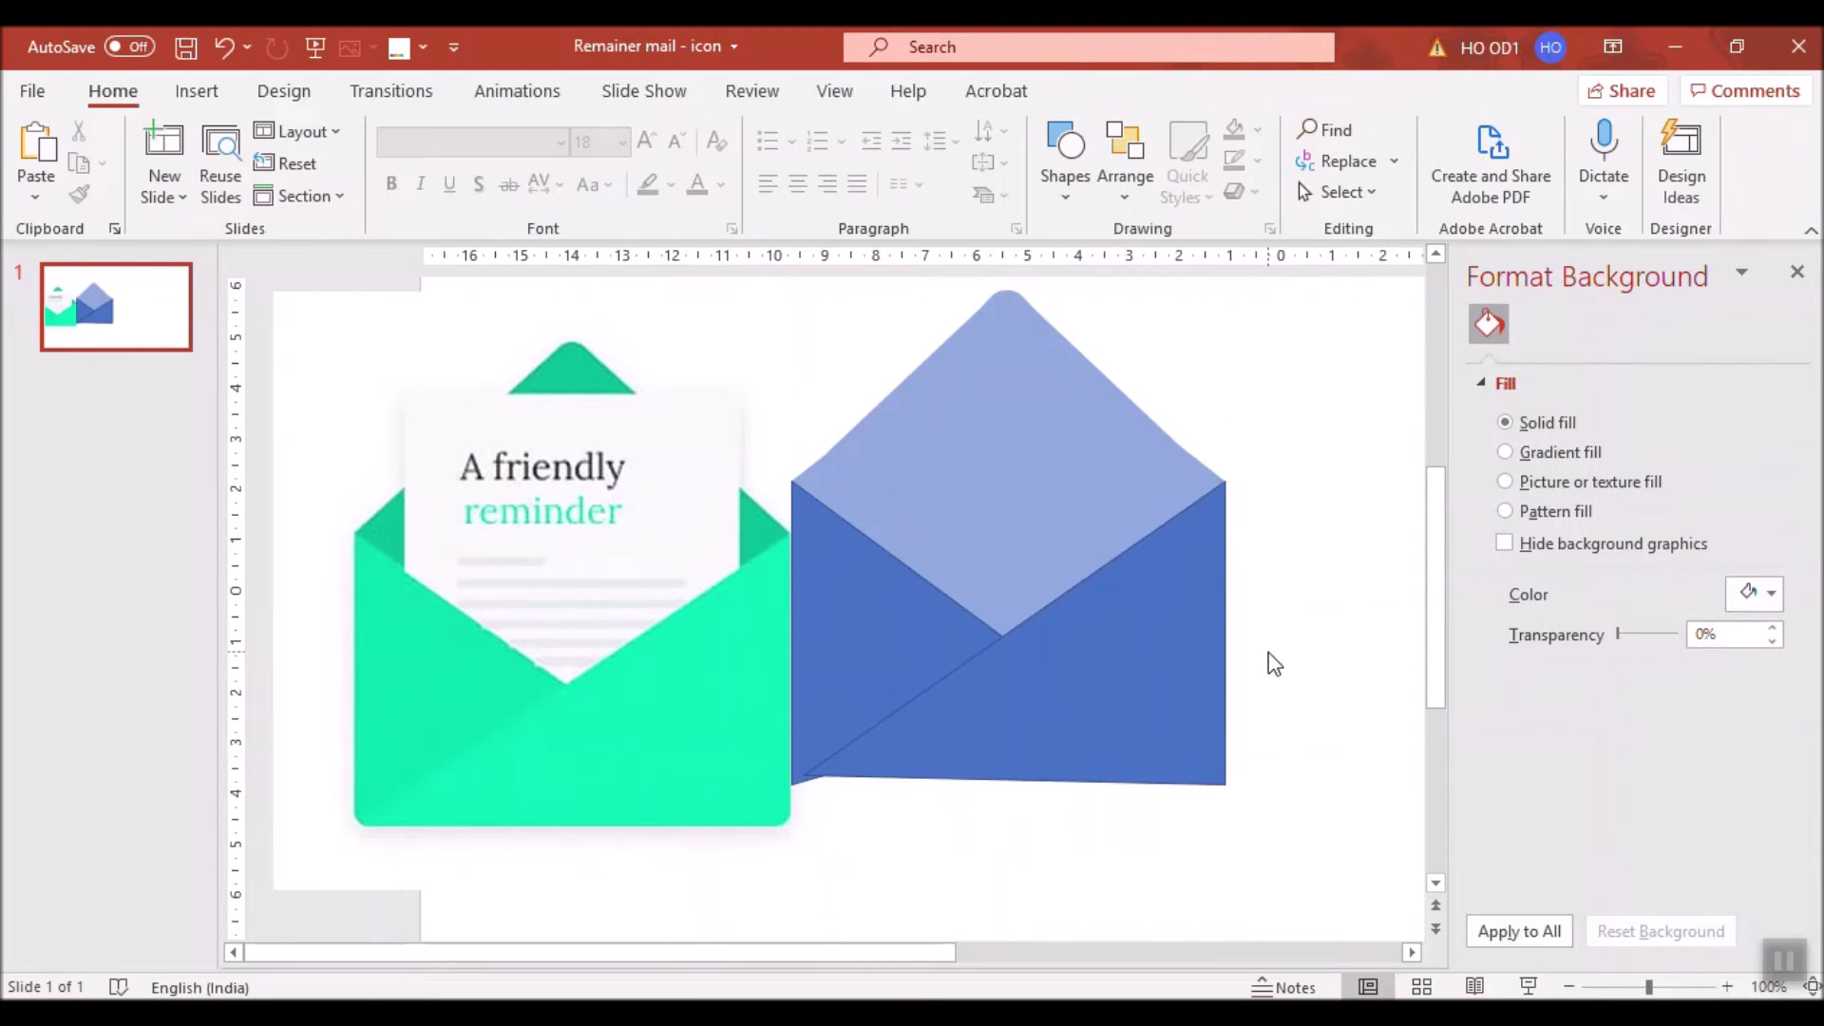
# Nudge the blue envelope's front piece so both front halves meet cleanly.
pyautogui.click(910, 636)
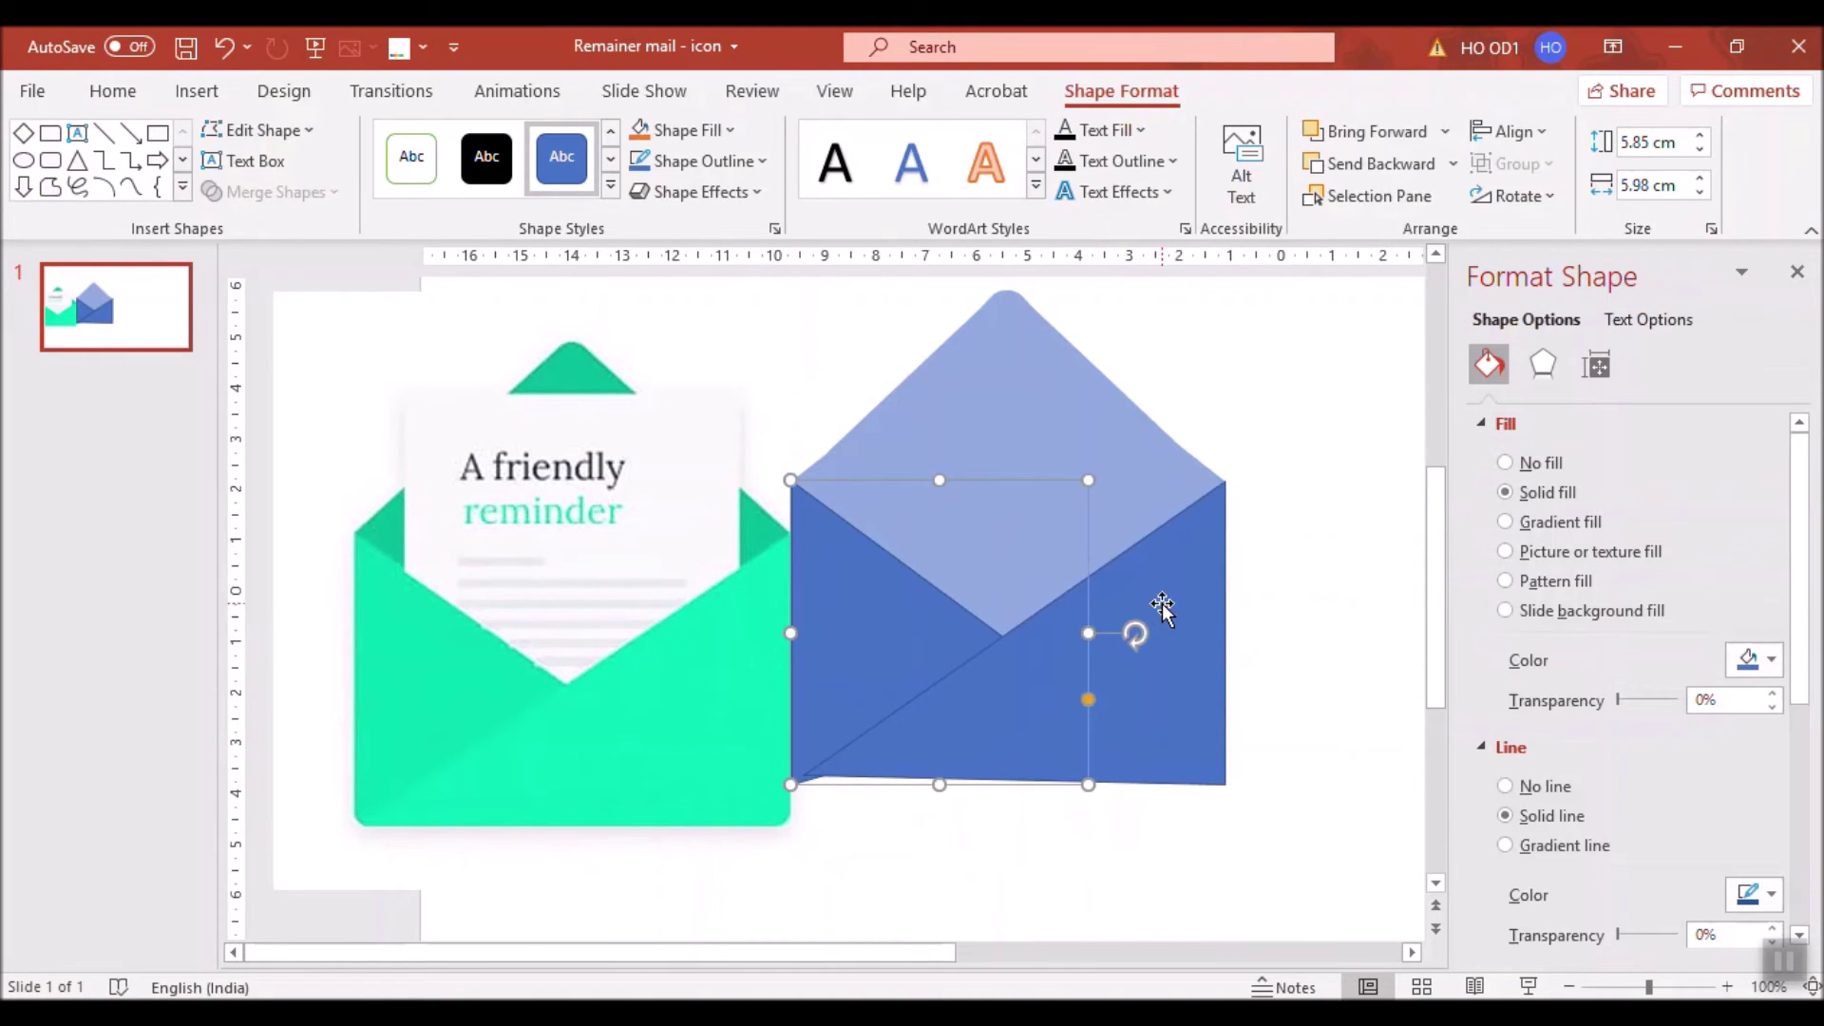
pyautogui.click(1511, 131)
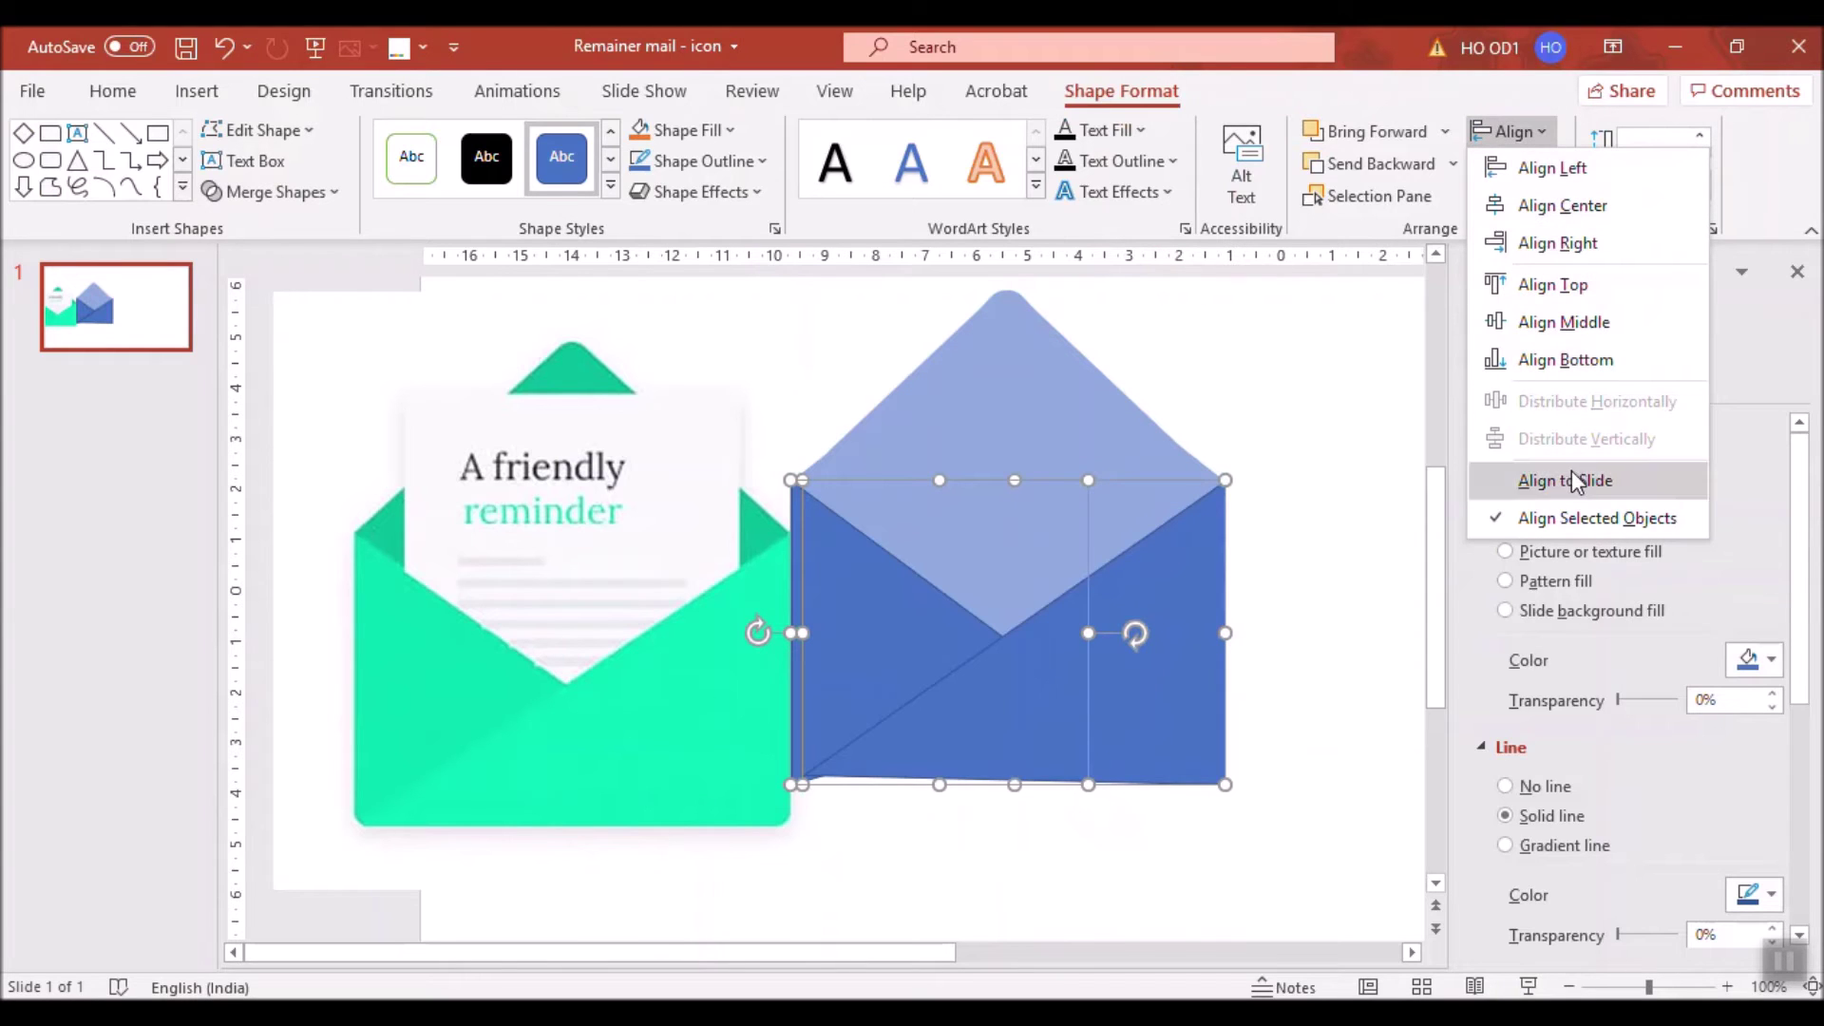
pyautogui.click(1566, 323)
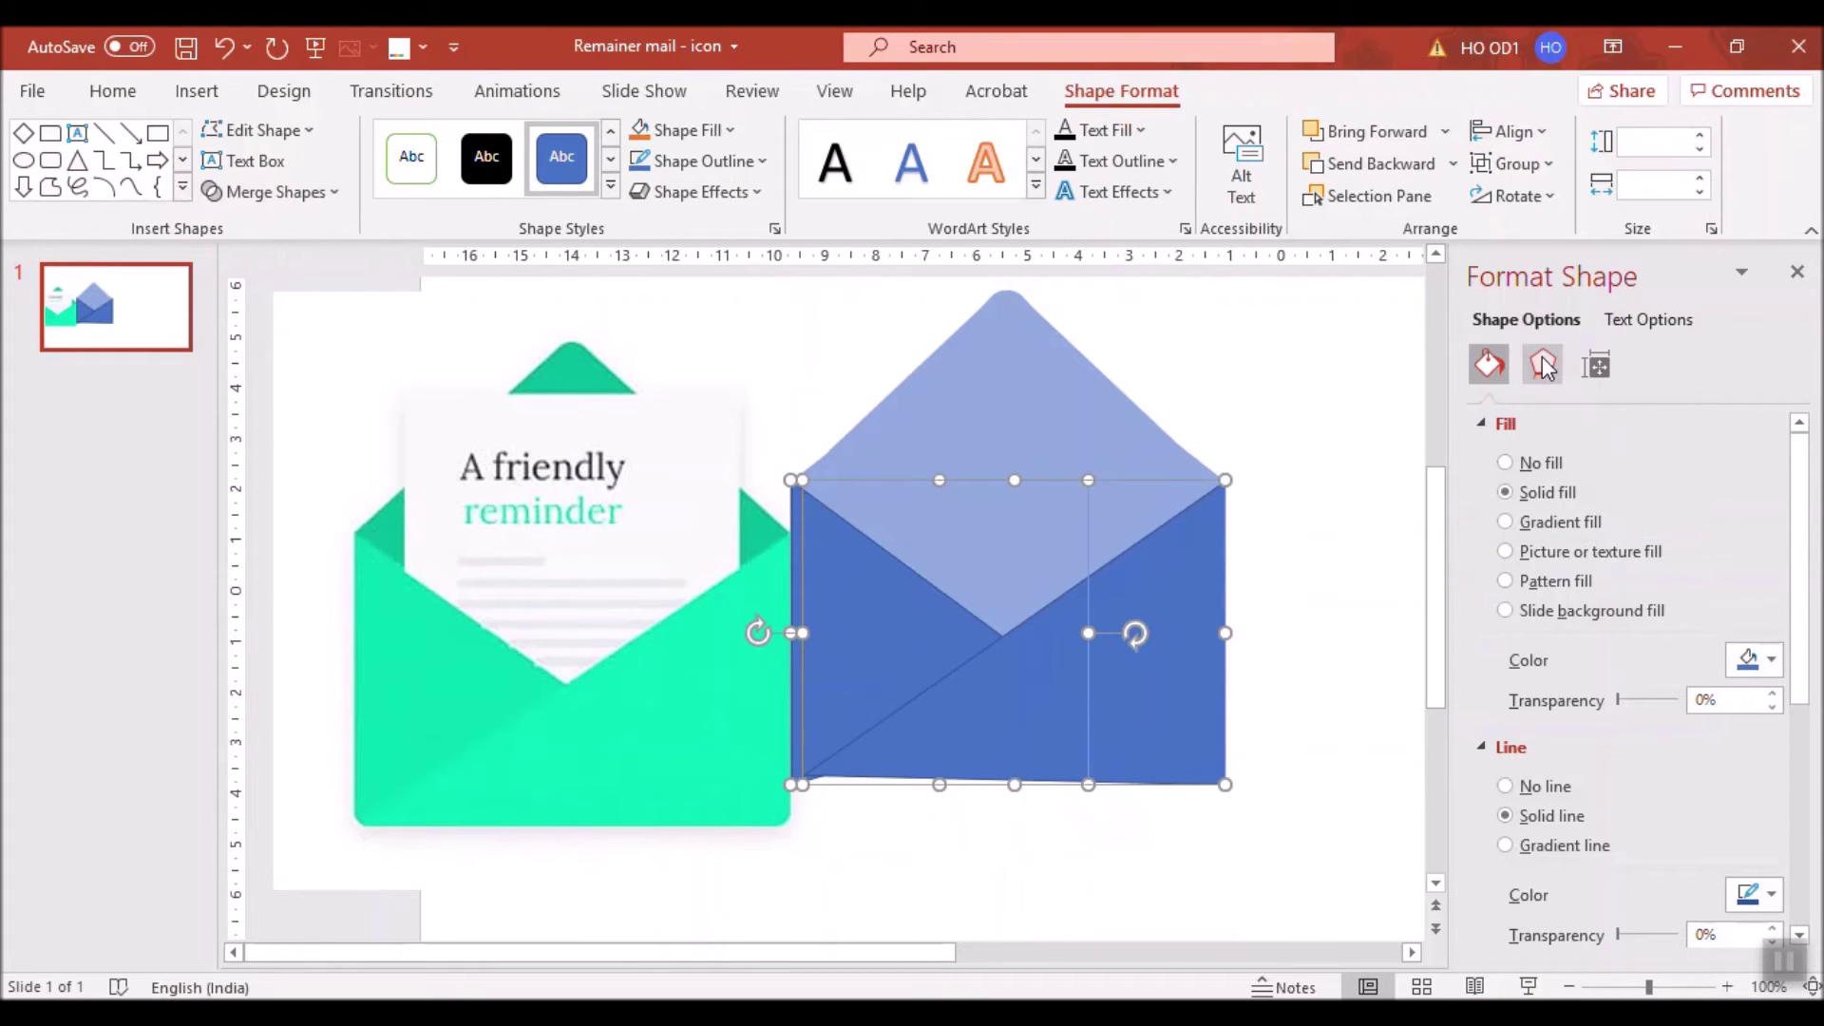
pyautogui.click(1241, 637)
pyautogui.click(989, 750)
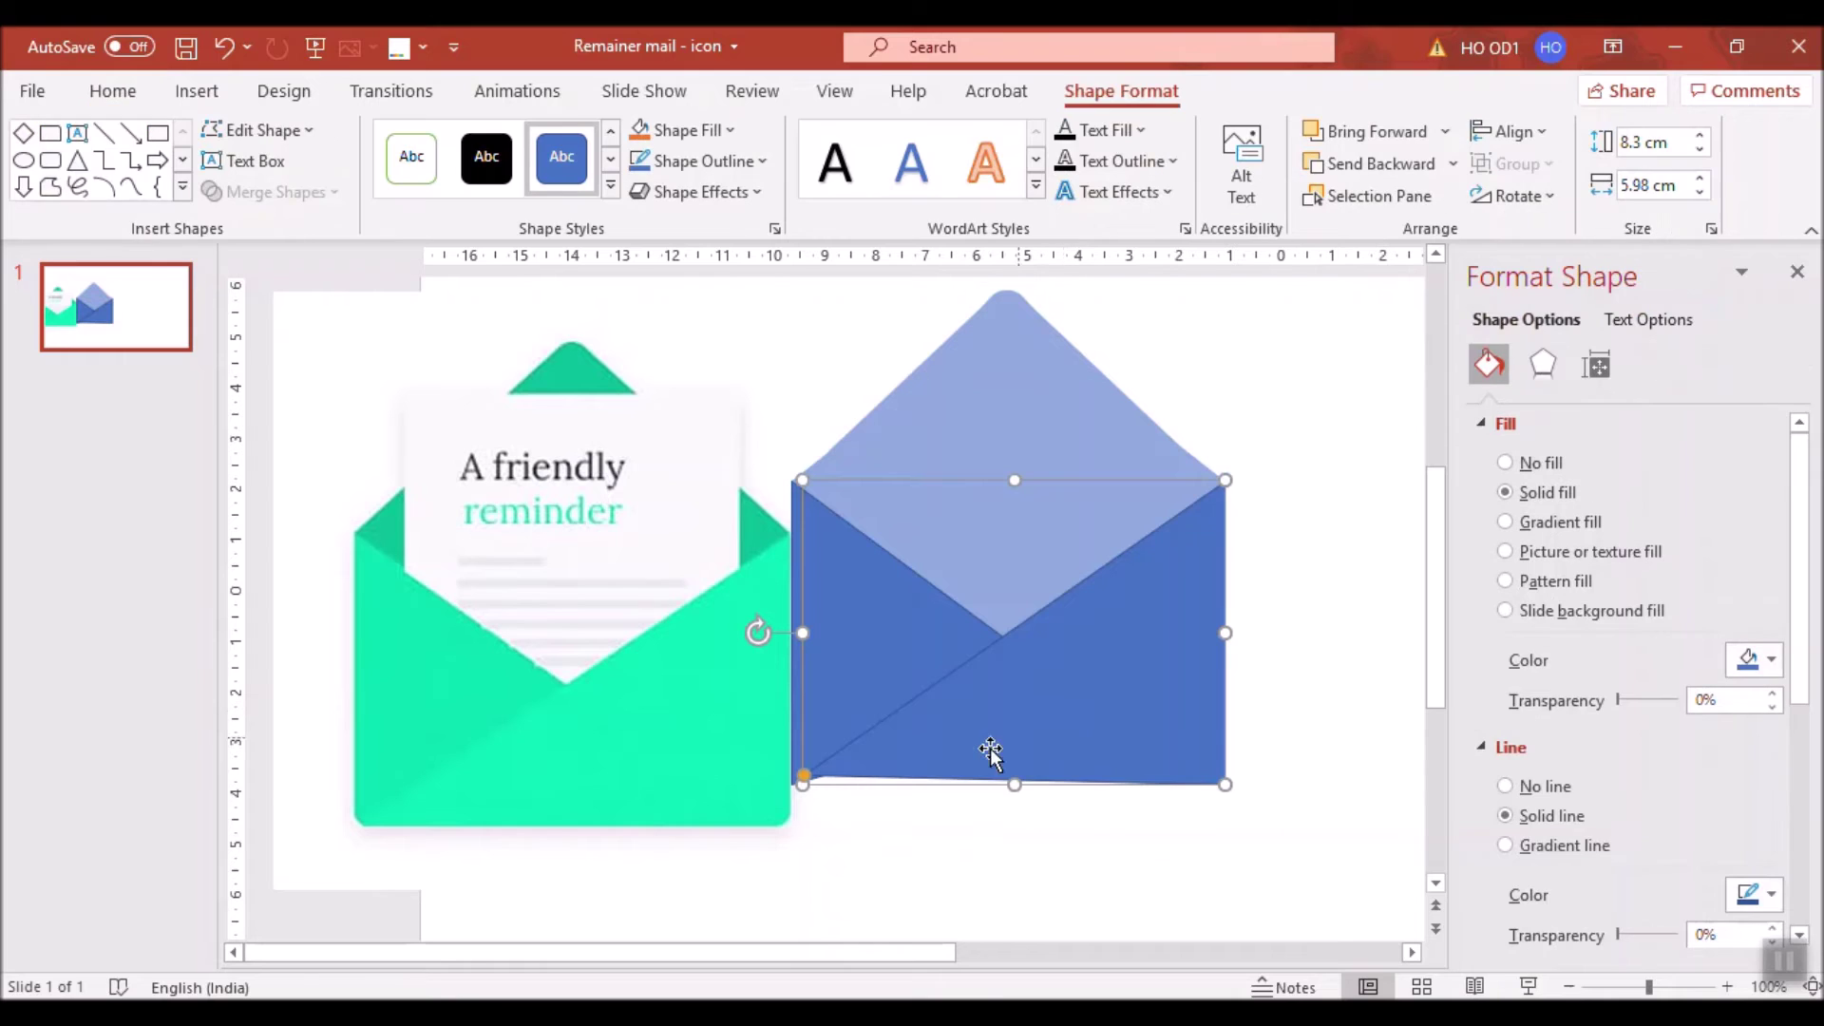
pyautogui.moveTo(810, 785); pyautogui.dragTo(786, 630)
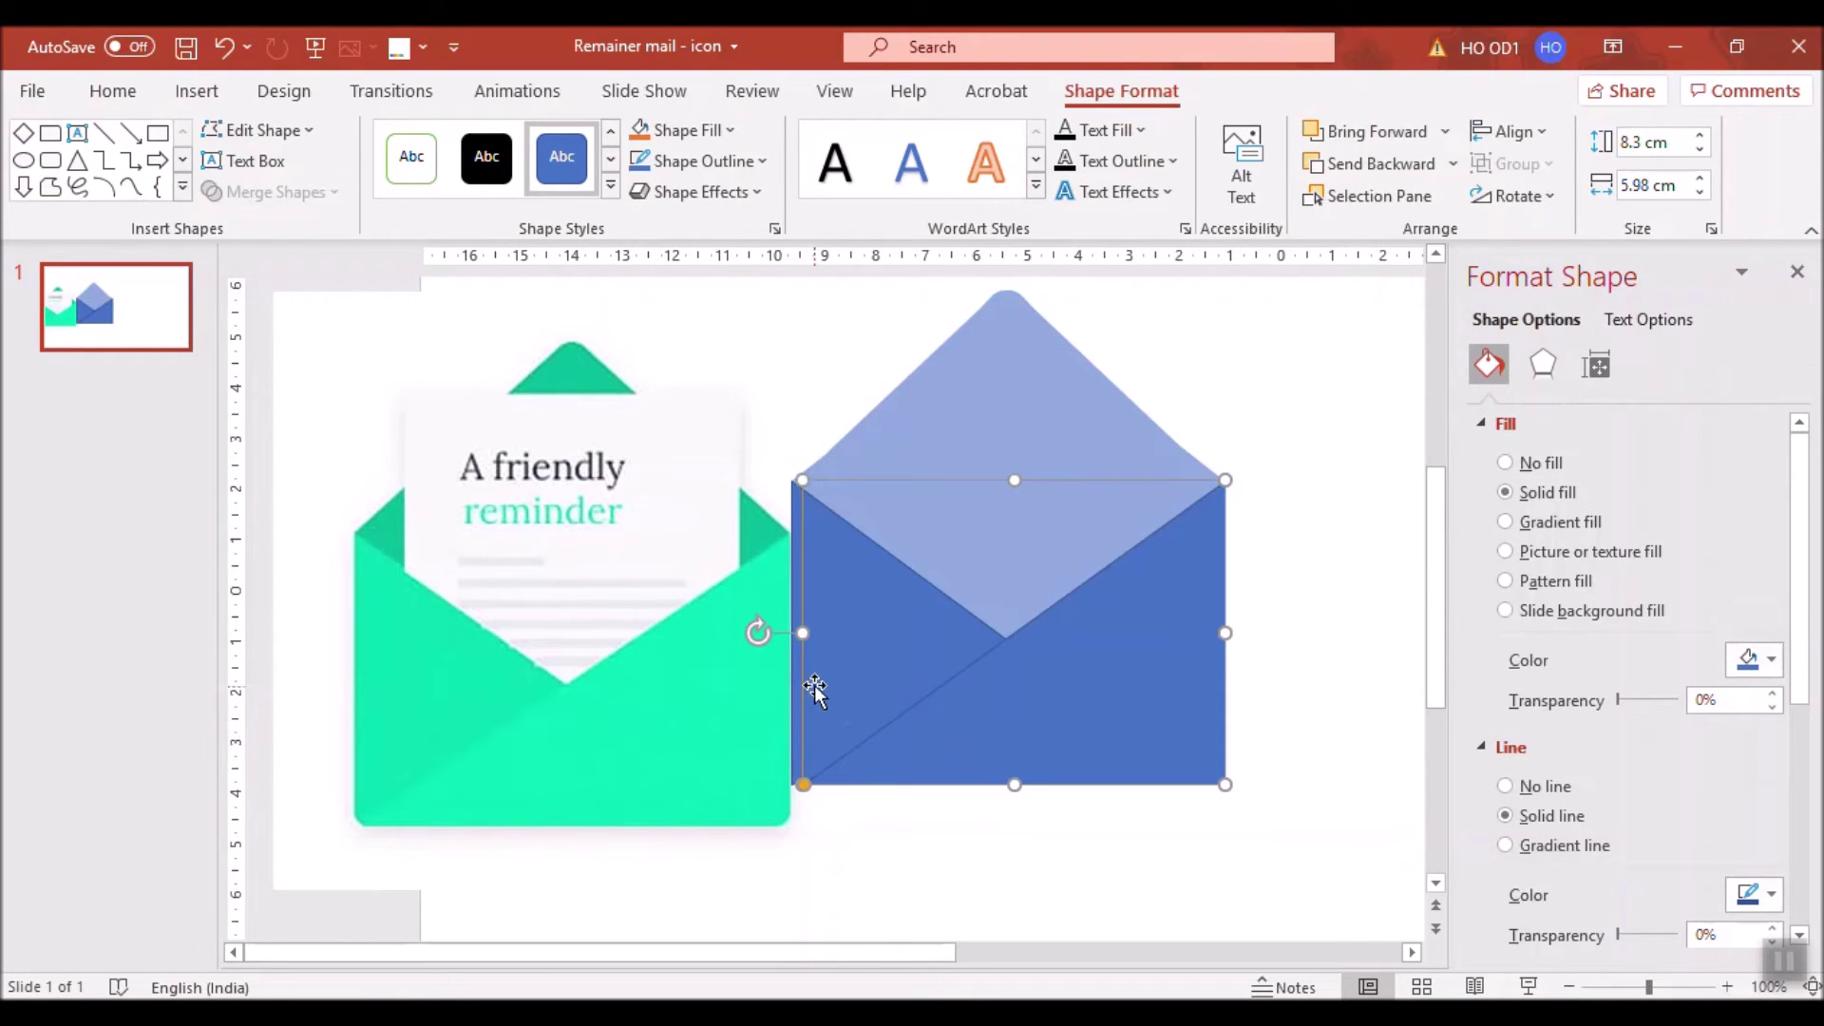
pyautogui.click(1062, 842)
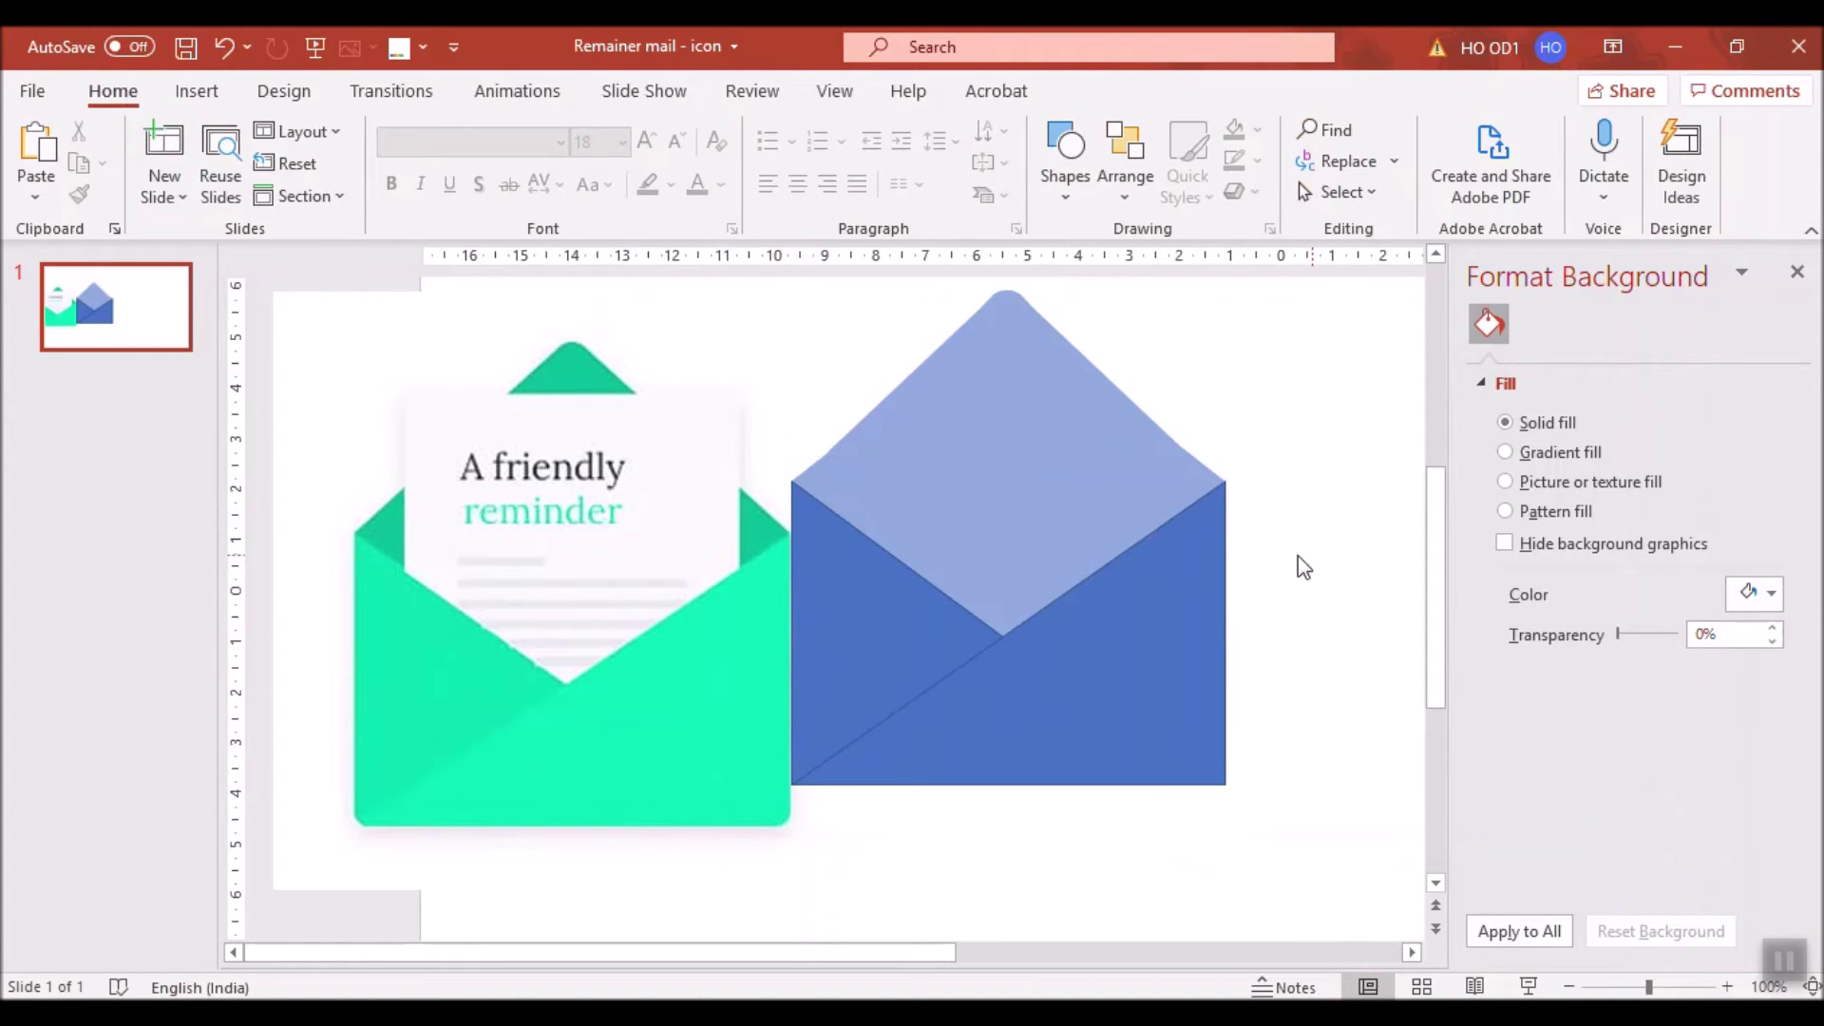
pyautogui.click(1051, 515)
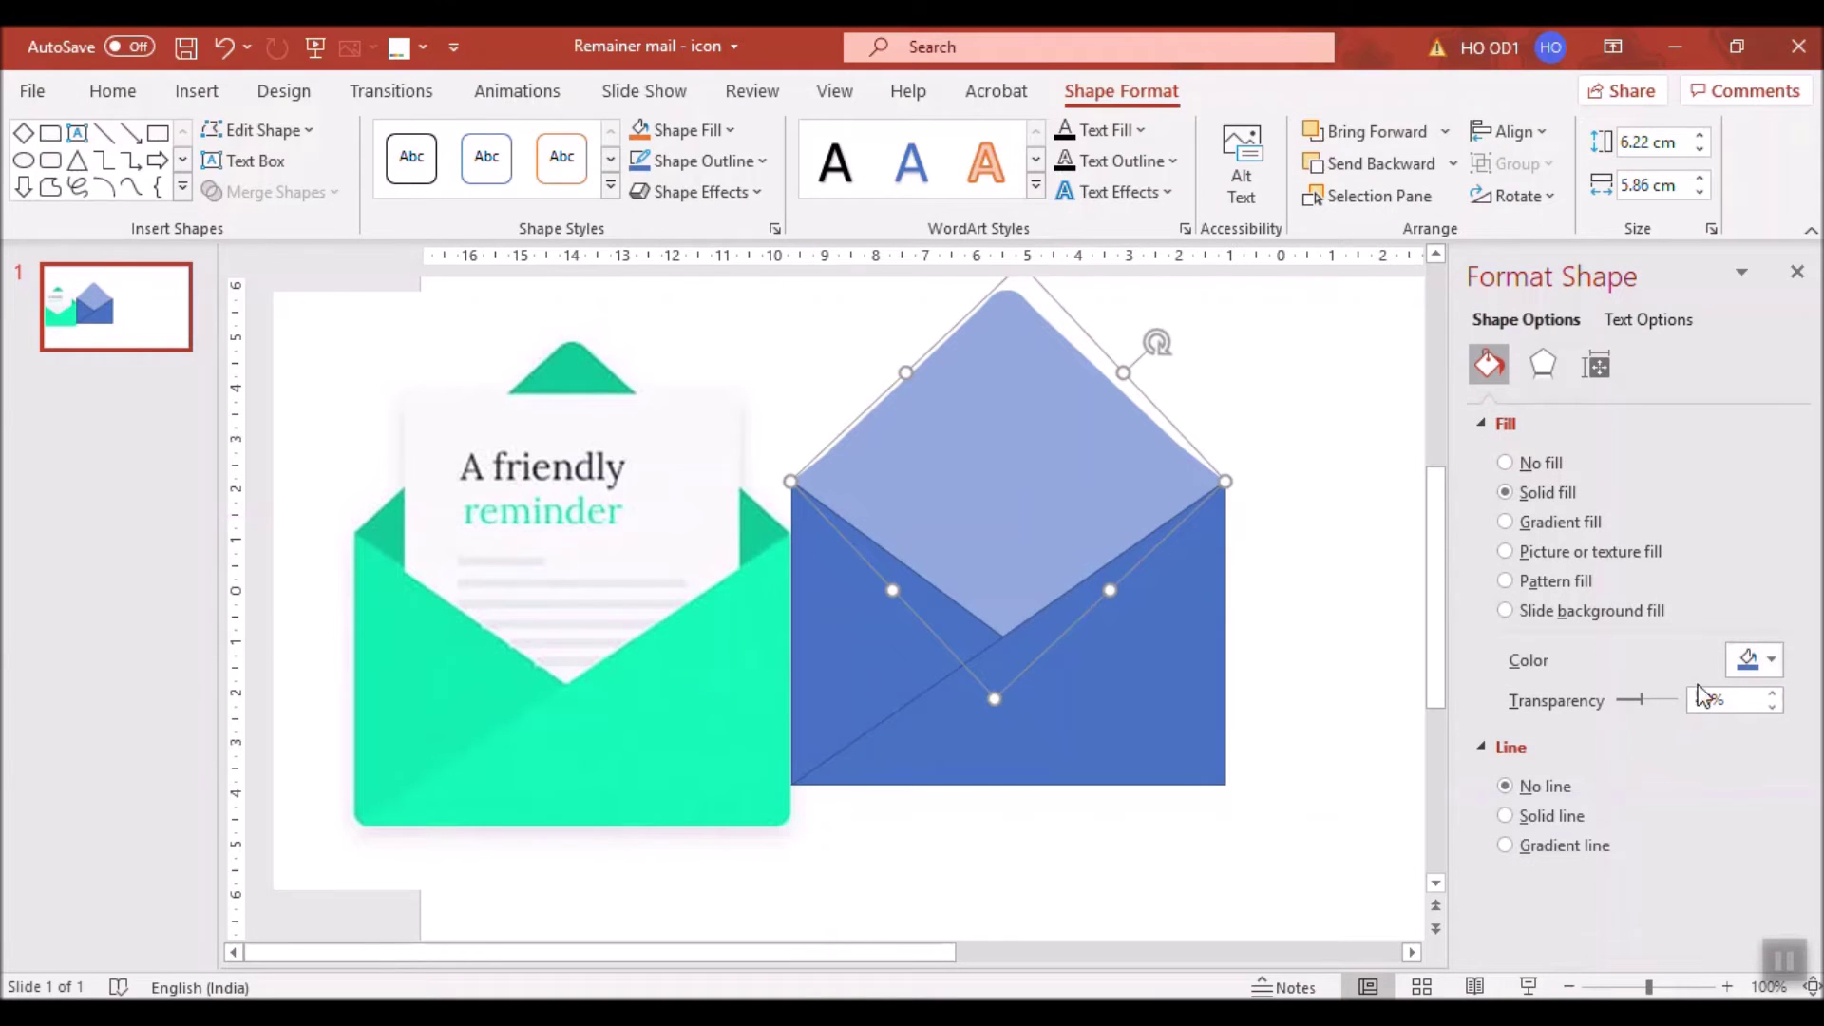
# Eyedrop the reference envelope's green onto the blue flap.
pyautogui.click(1771, 660)
pyautogui.click(1663, 623)
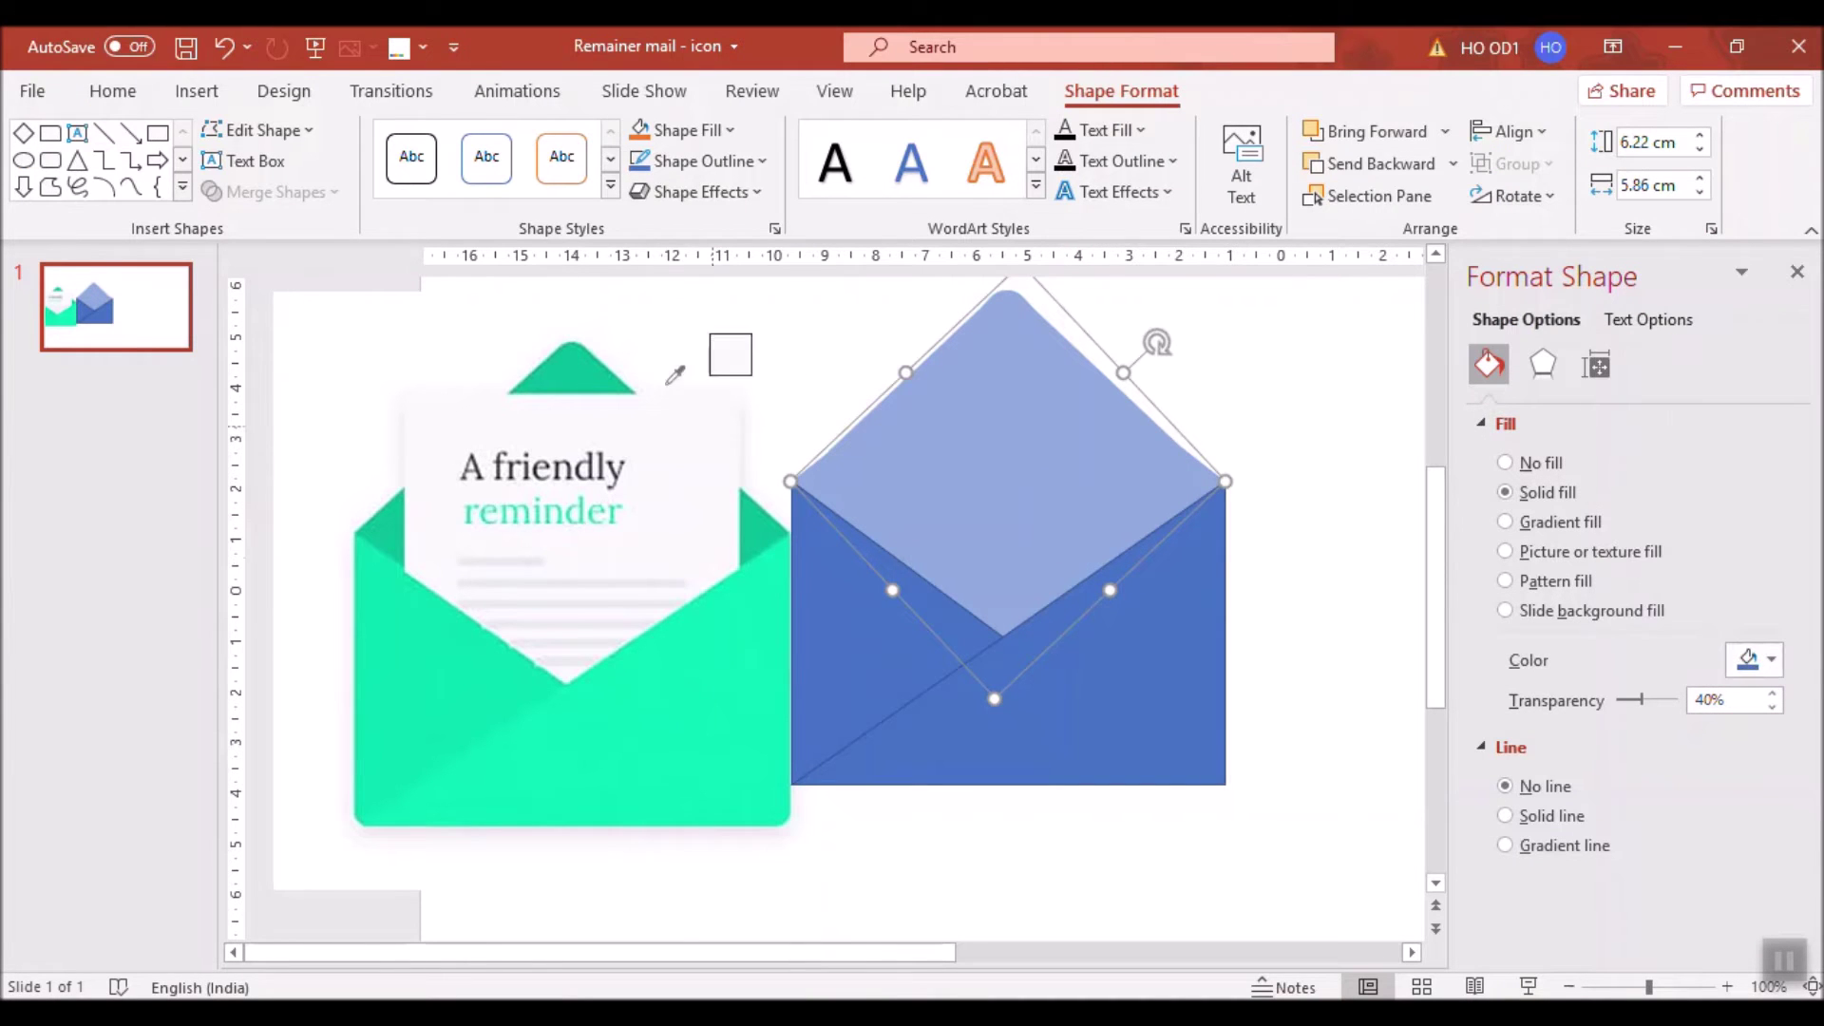
pyautogui.click(591, 361)
pyautogui.click(1346, 722)
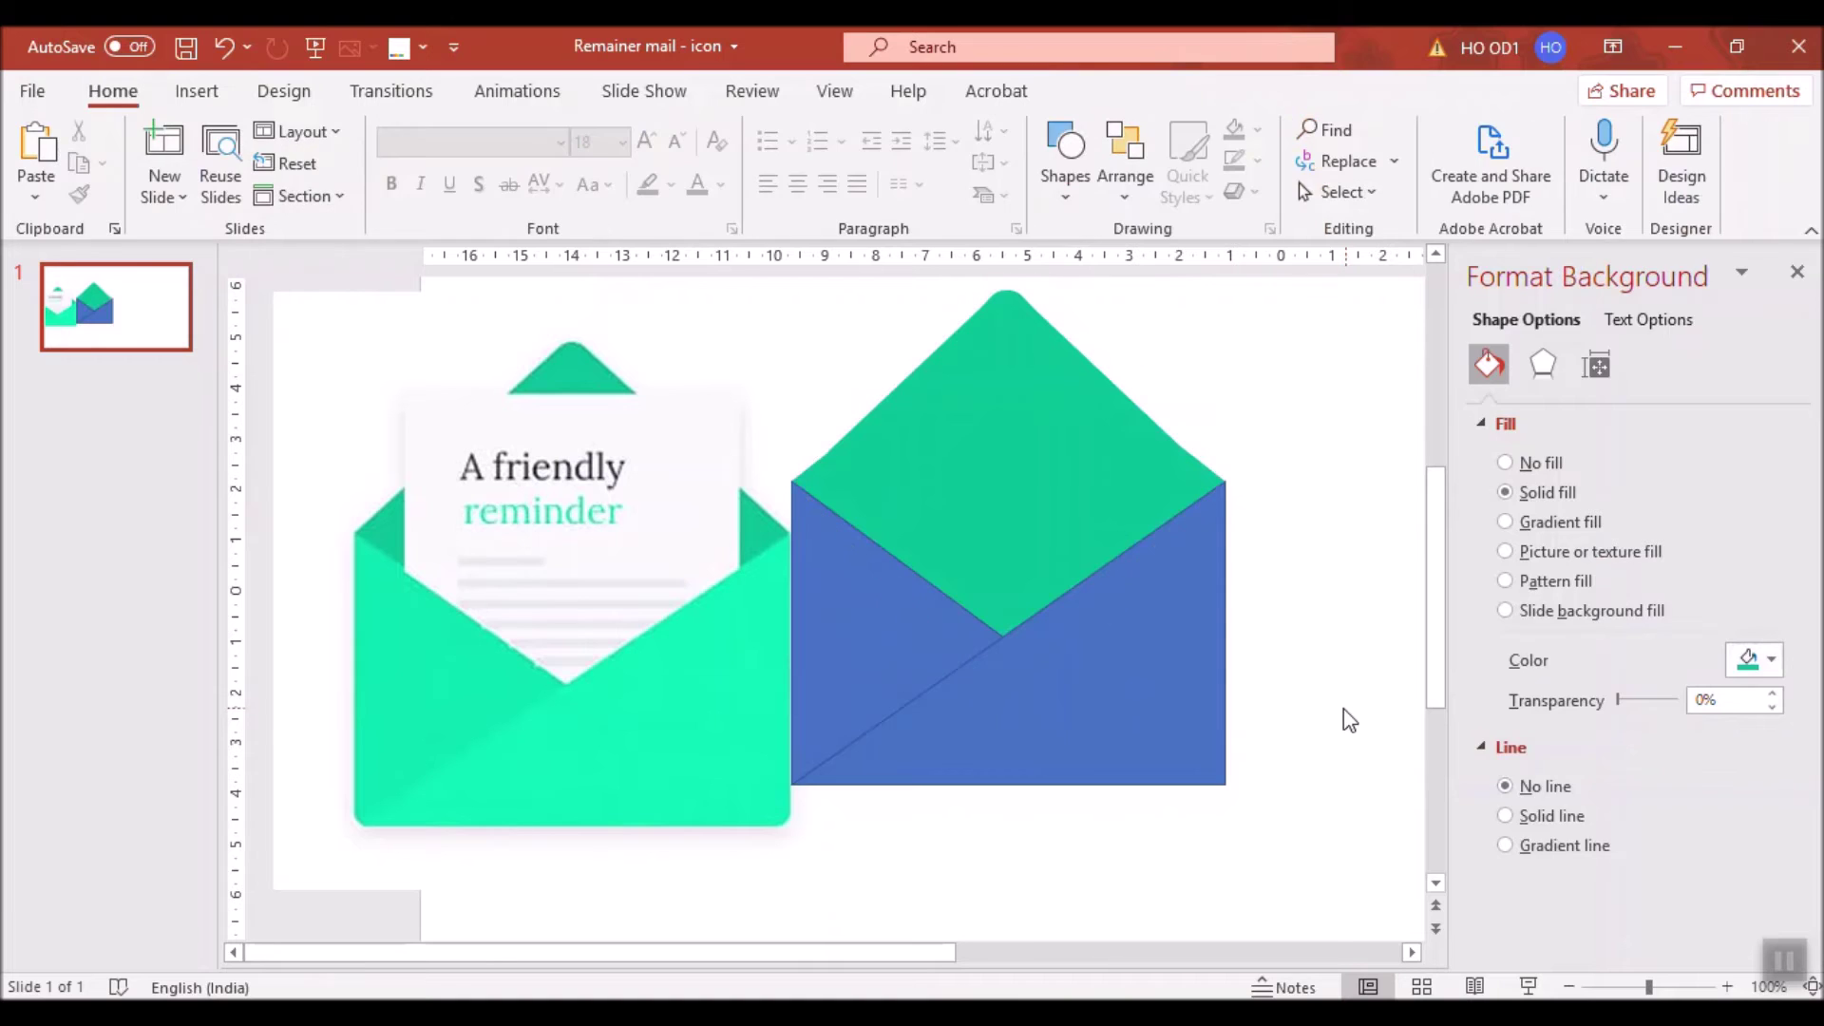
# Fill the left front triangle with the reference green and remove its outline.
pyautogui.click(1040, 659)
pyautogui.click(1749, 662)
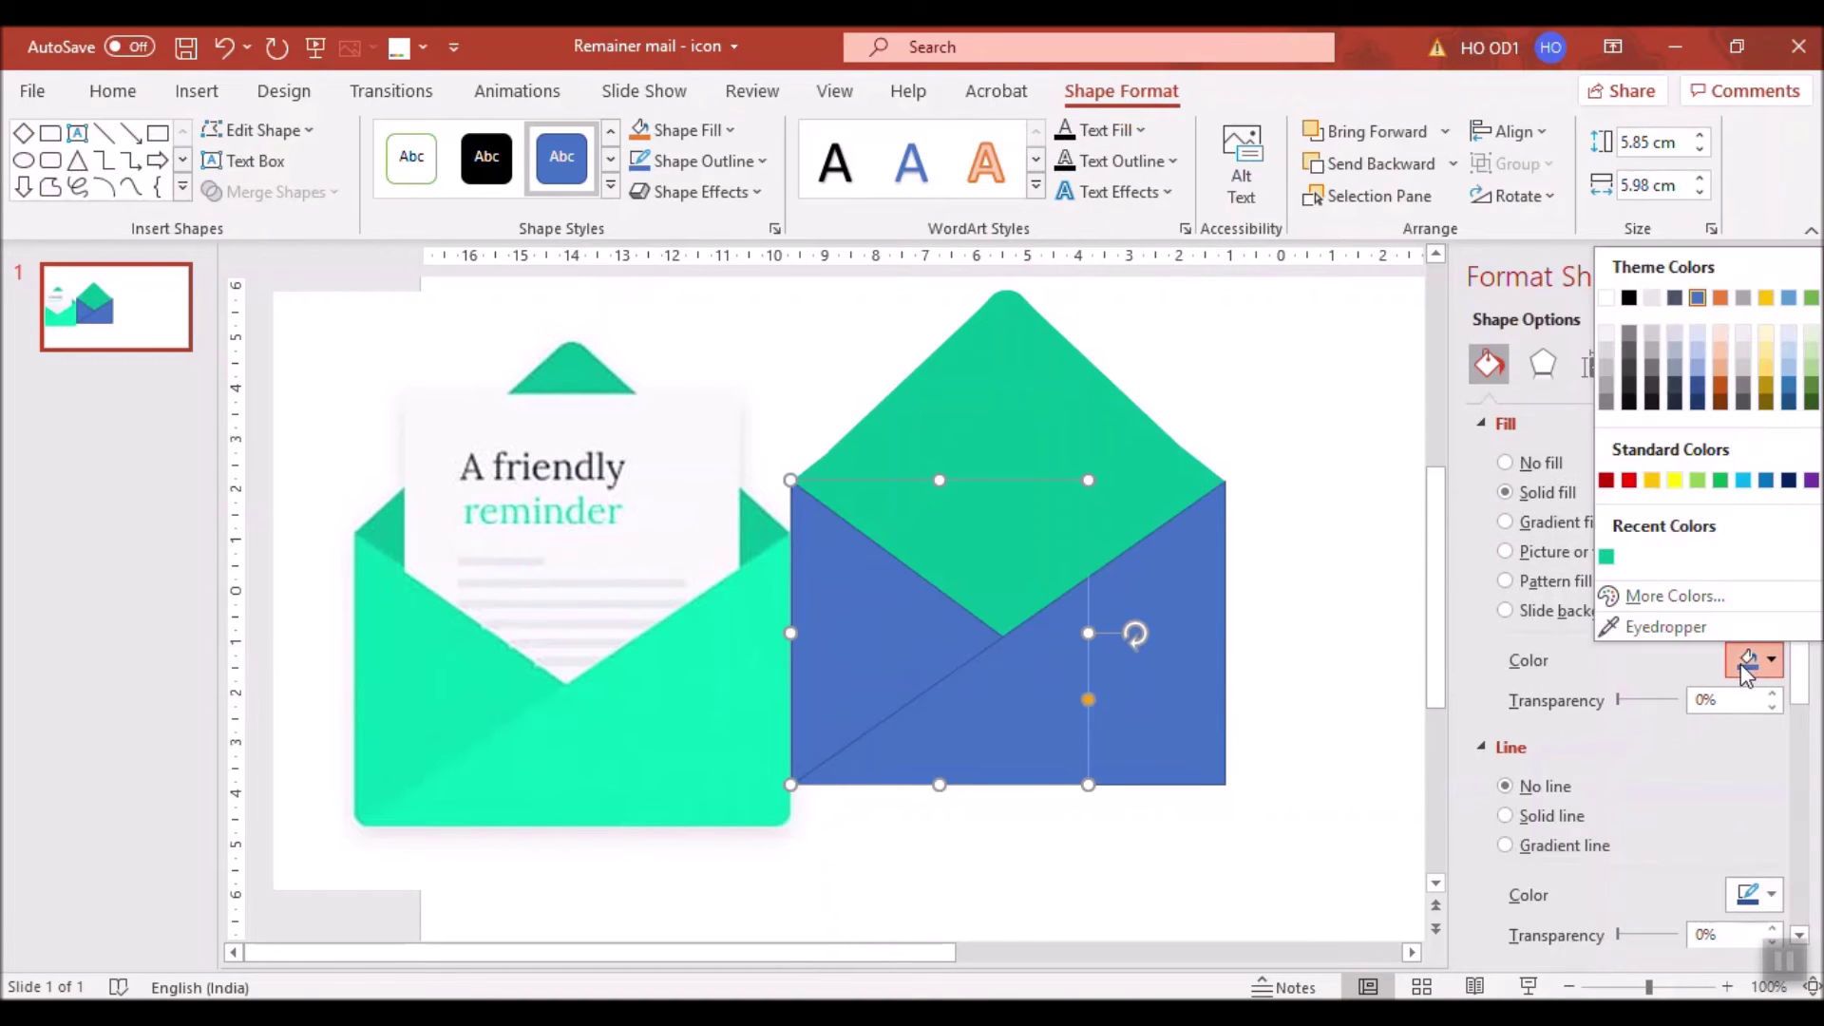
pyautogui.click(1662, 625)
pyautogui.click(462, 660)
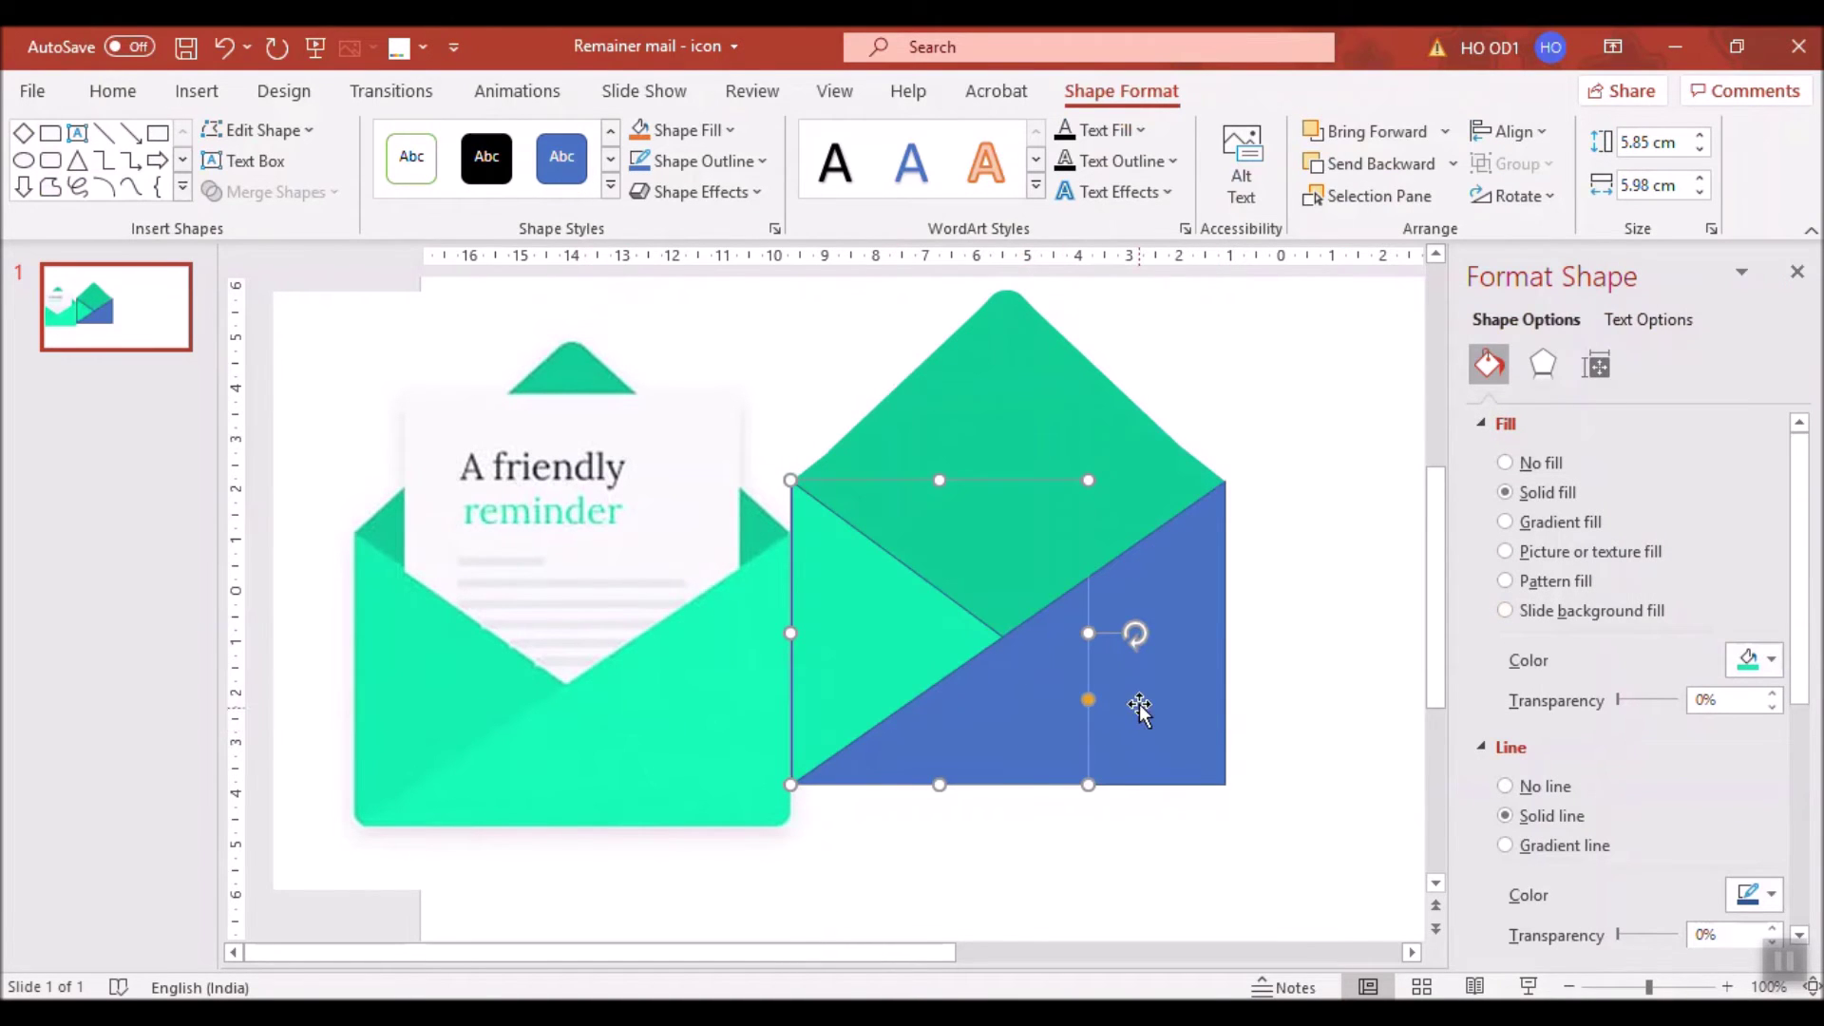
pyautogui.click(1511, 789)
pyautogui.click(1275, 700)
# Fill the remaining front triangle with the reference's light green and remove its outline.
pyautogui.click(1207, 684)
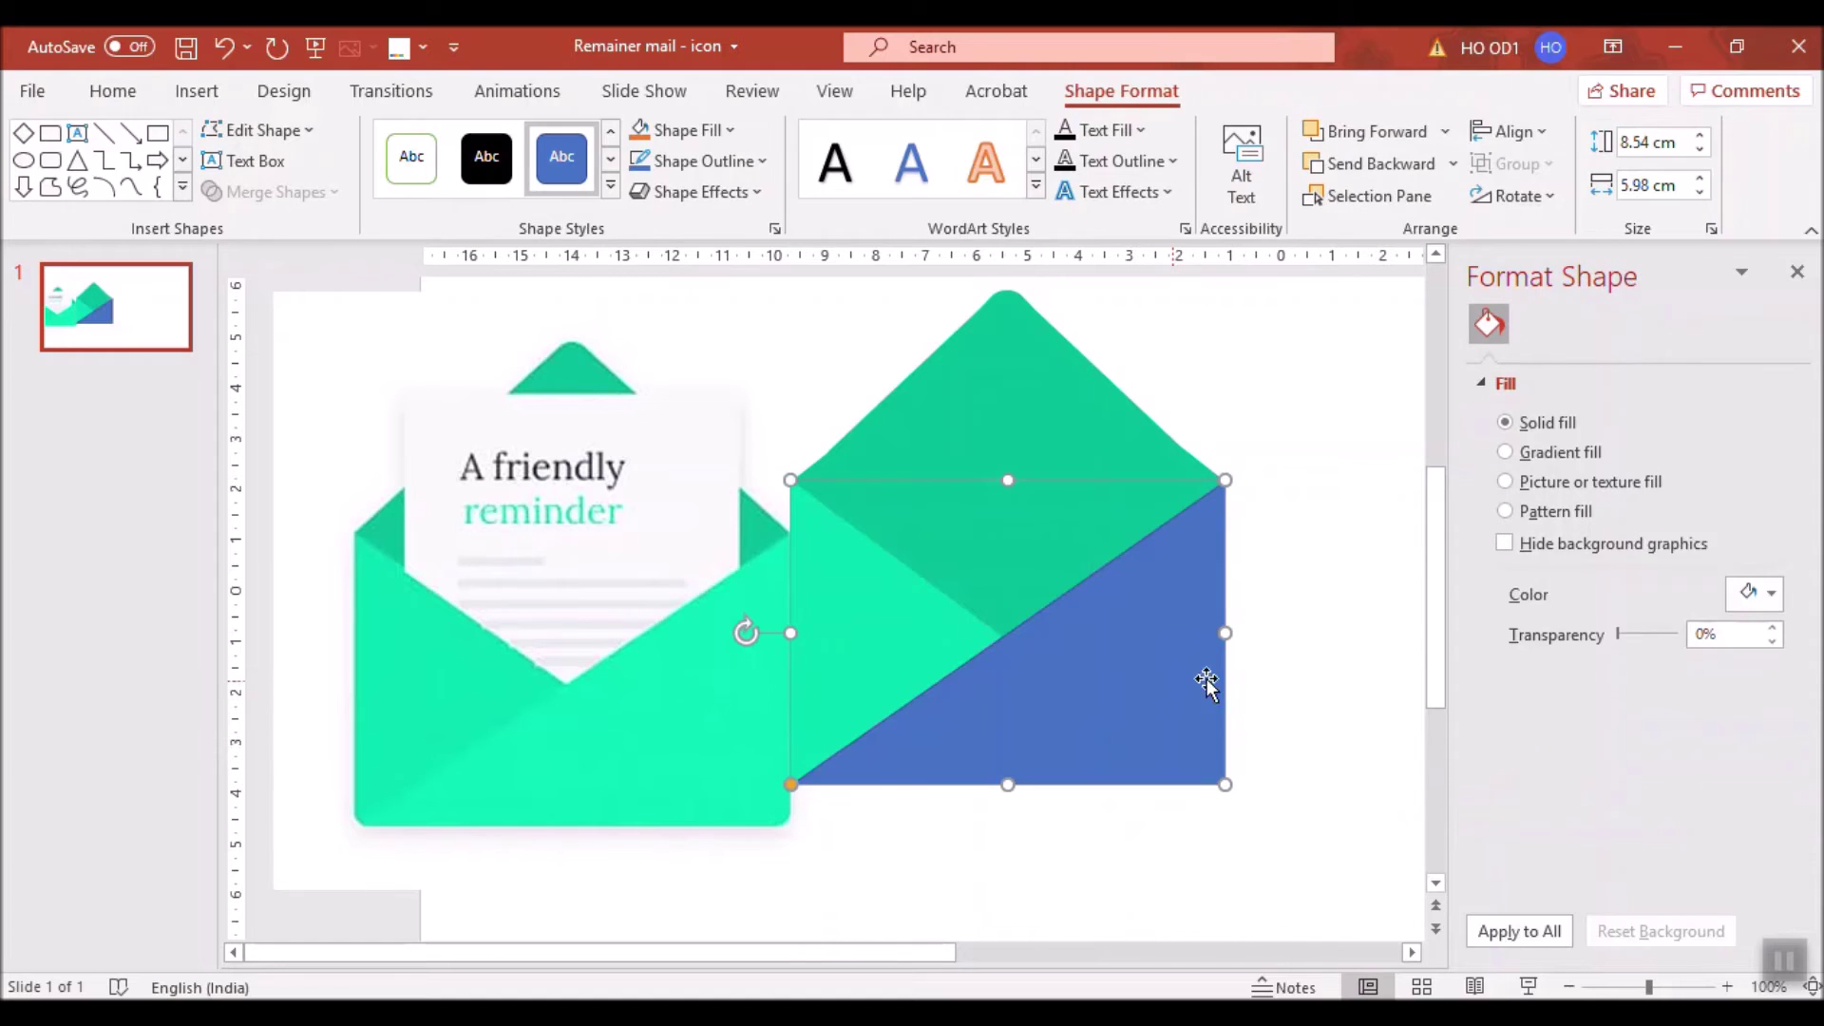
pyautogui.click(1756, 660)
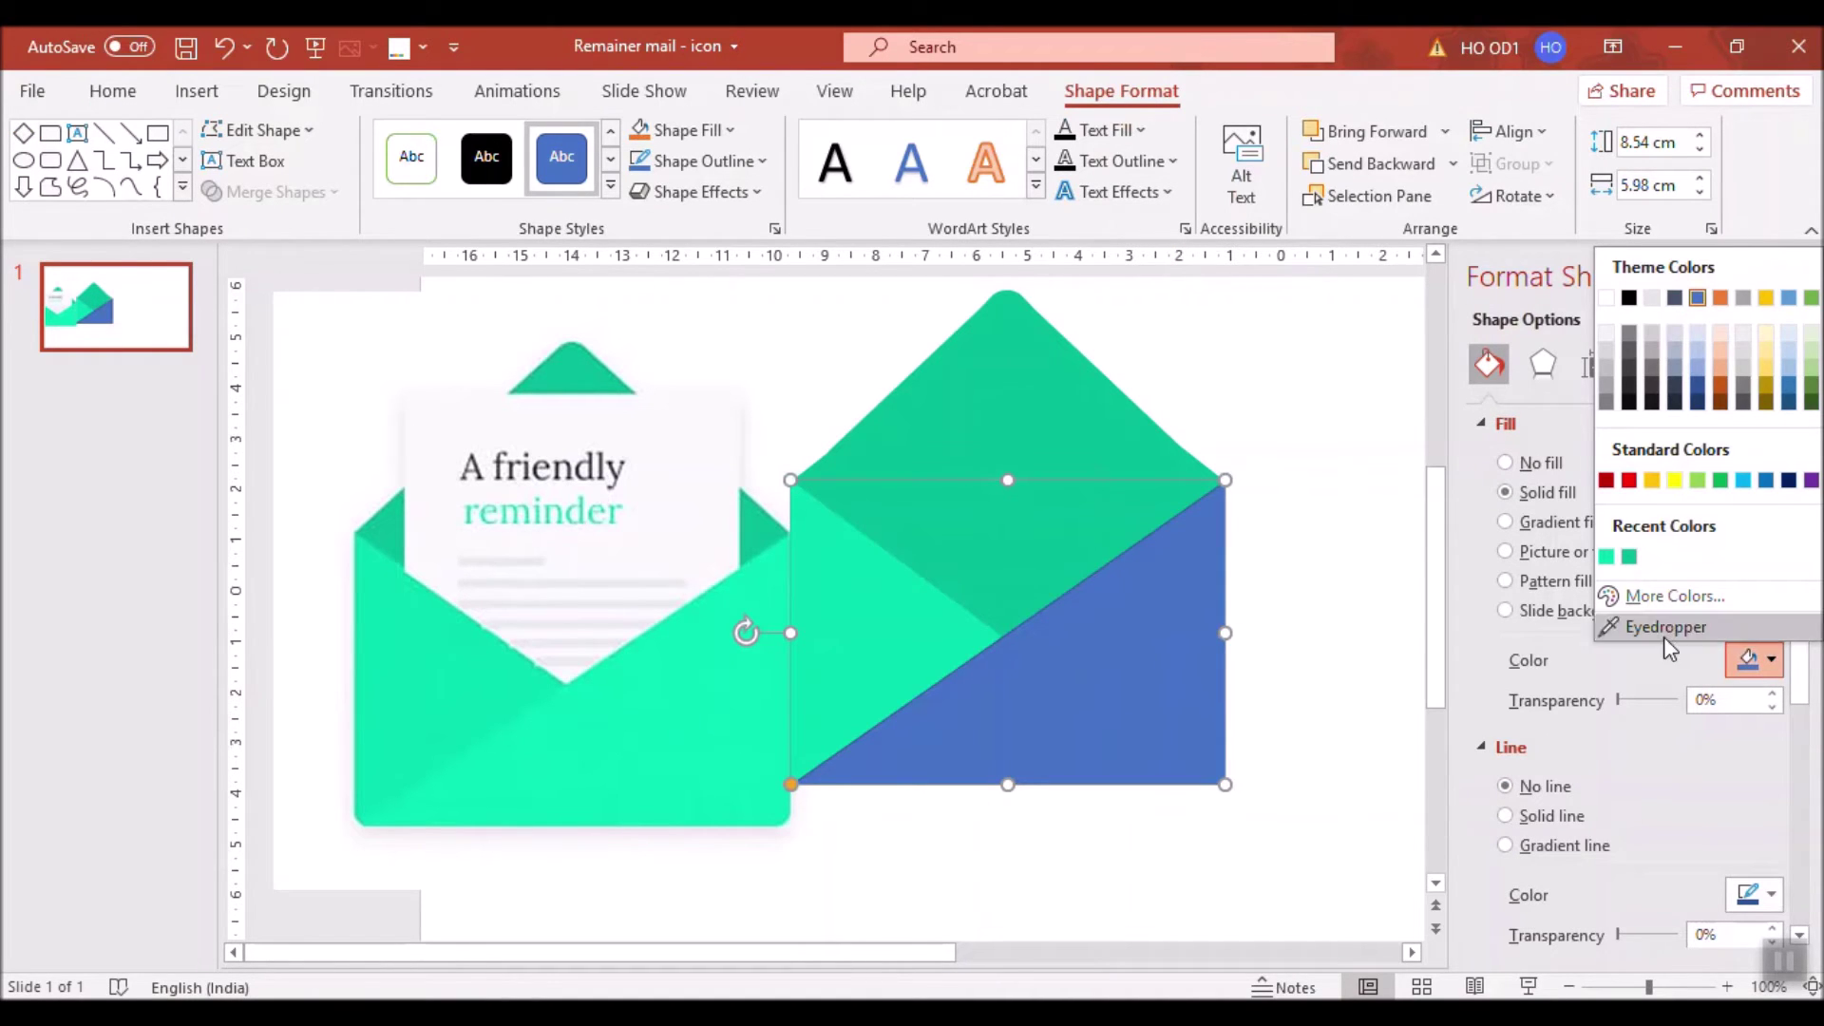
pyautogui.click(1668, 629)
pyautogui.click(760, 691)
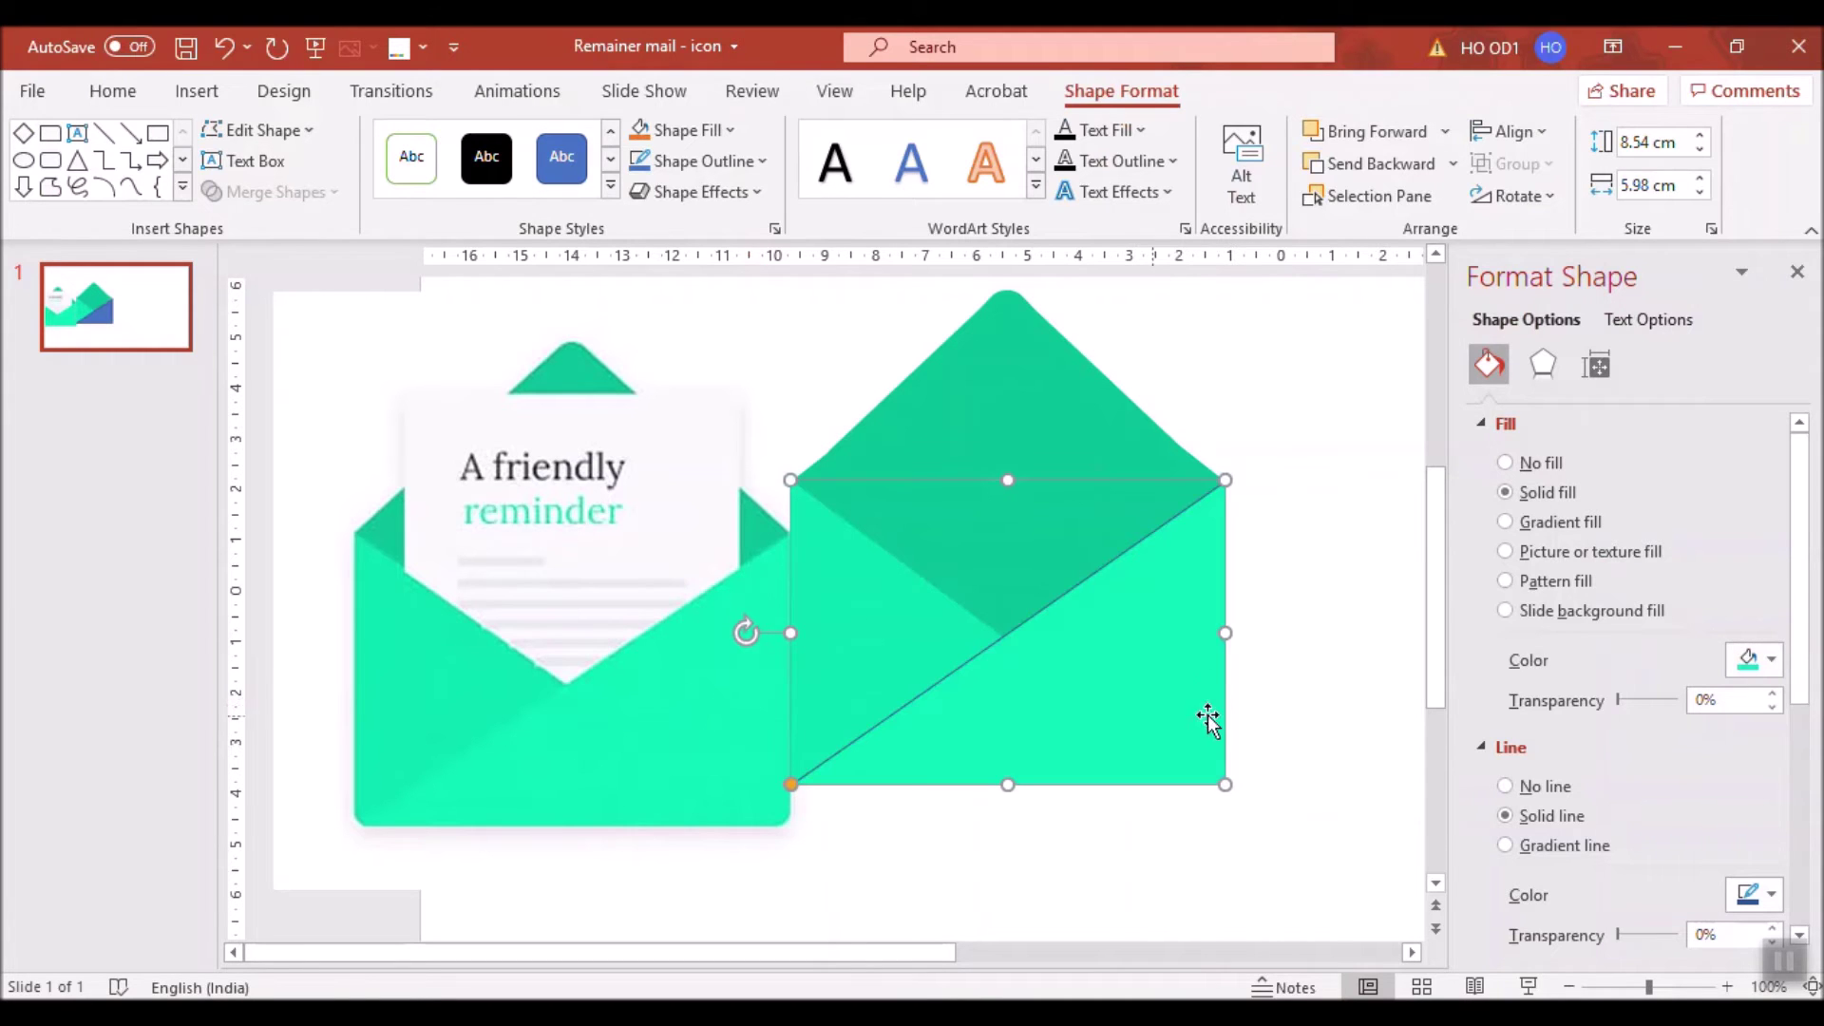
pyautogui.click(1505, 787)
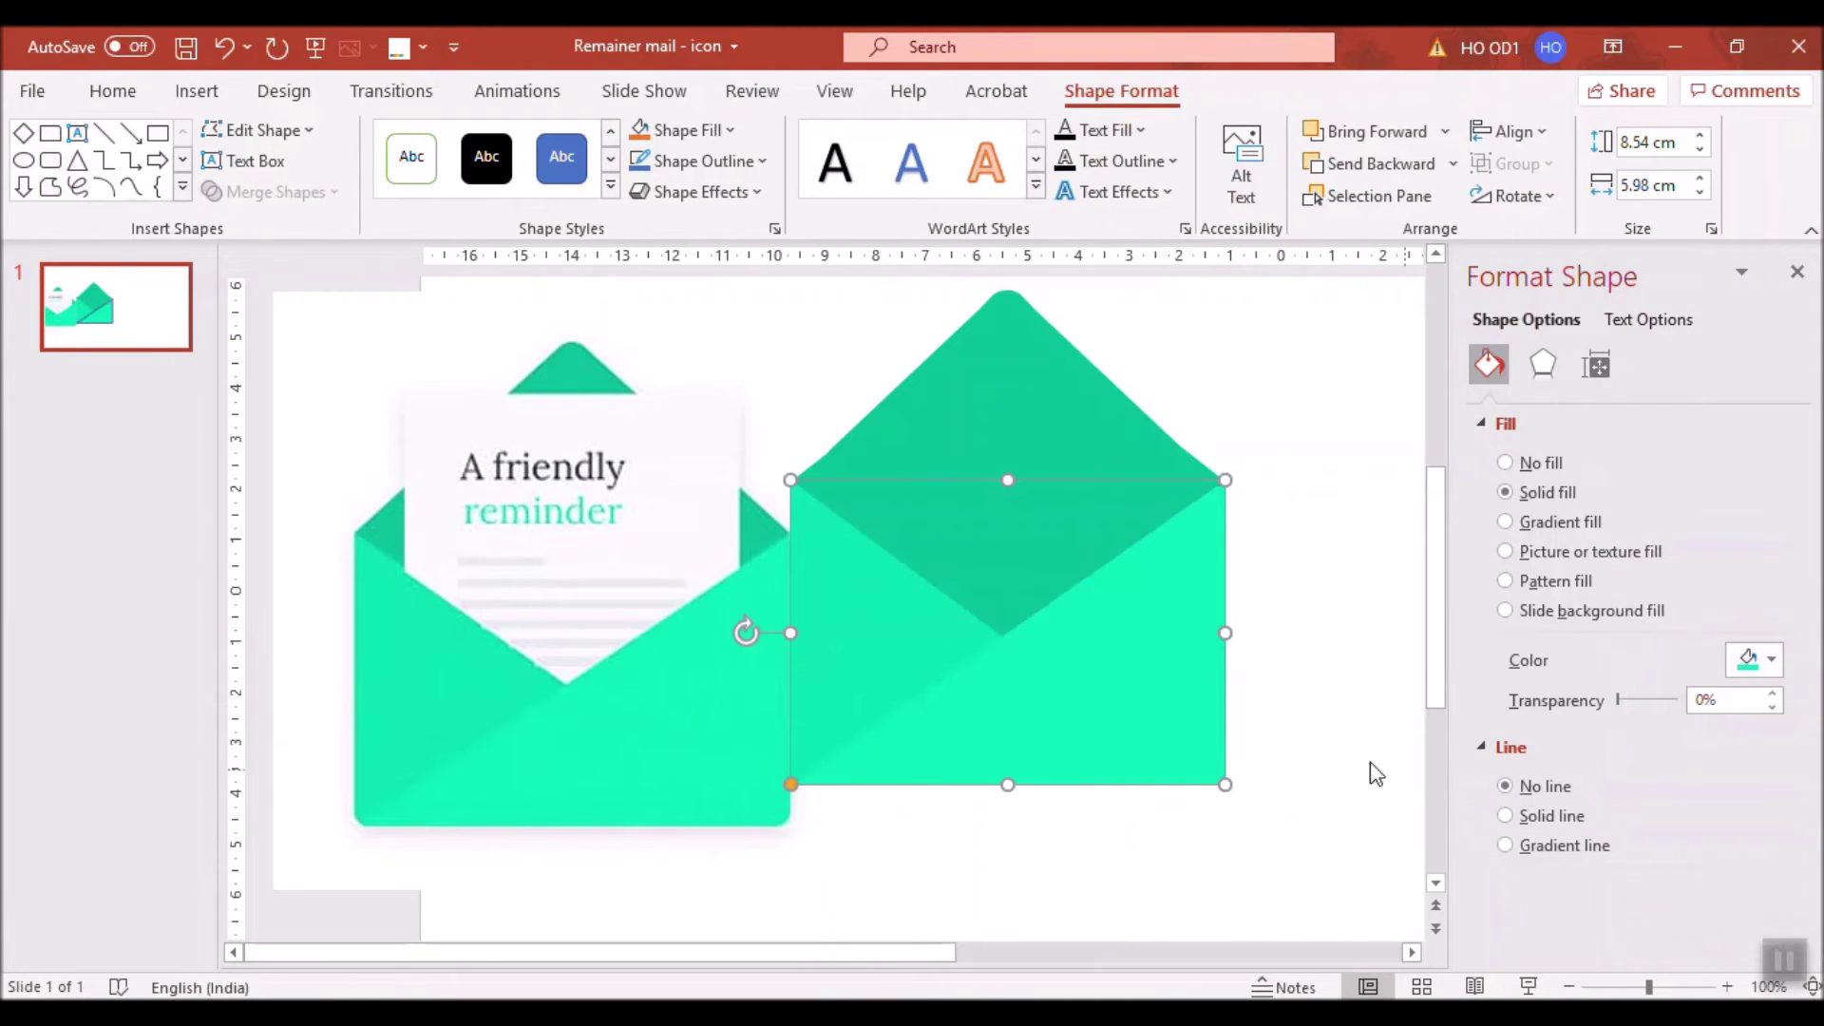
pyautogui.click(1330, 689)
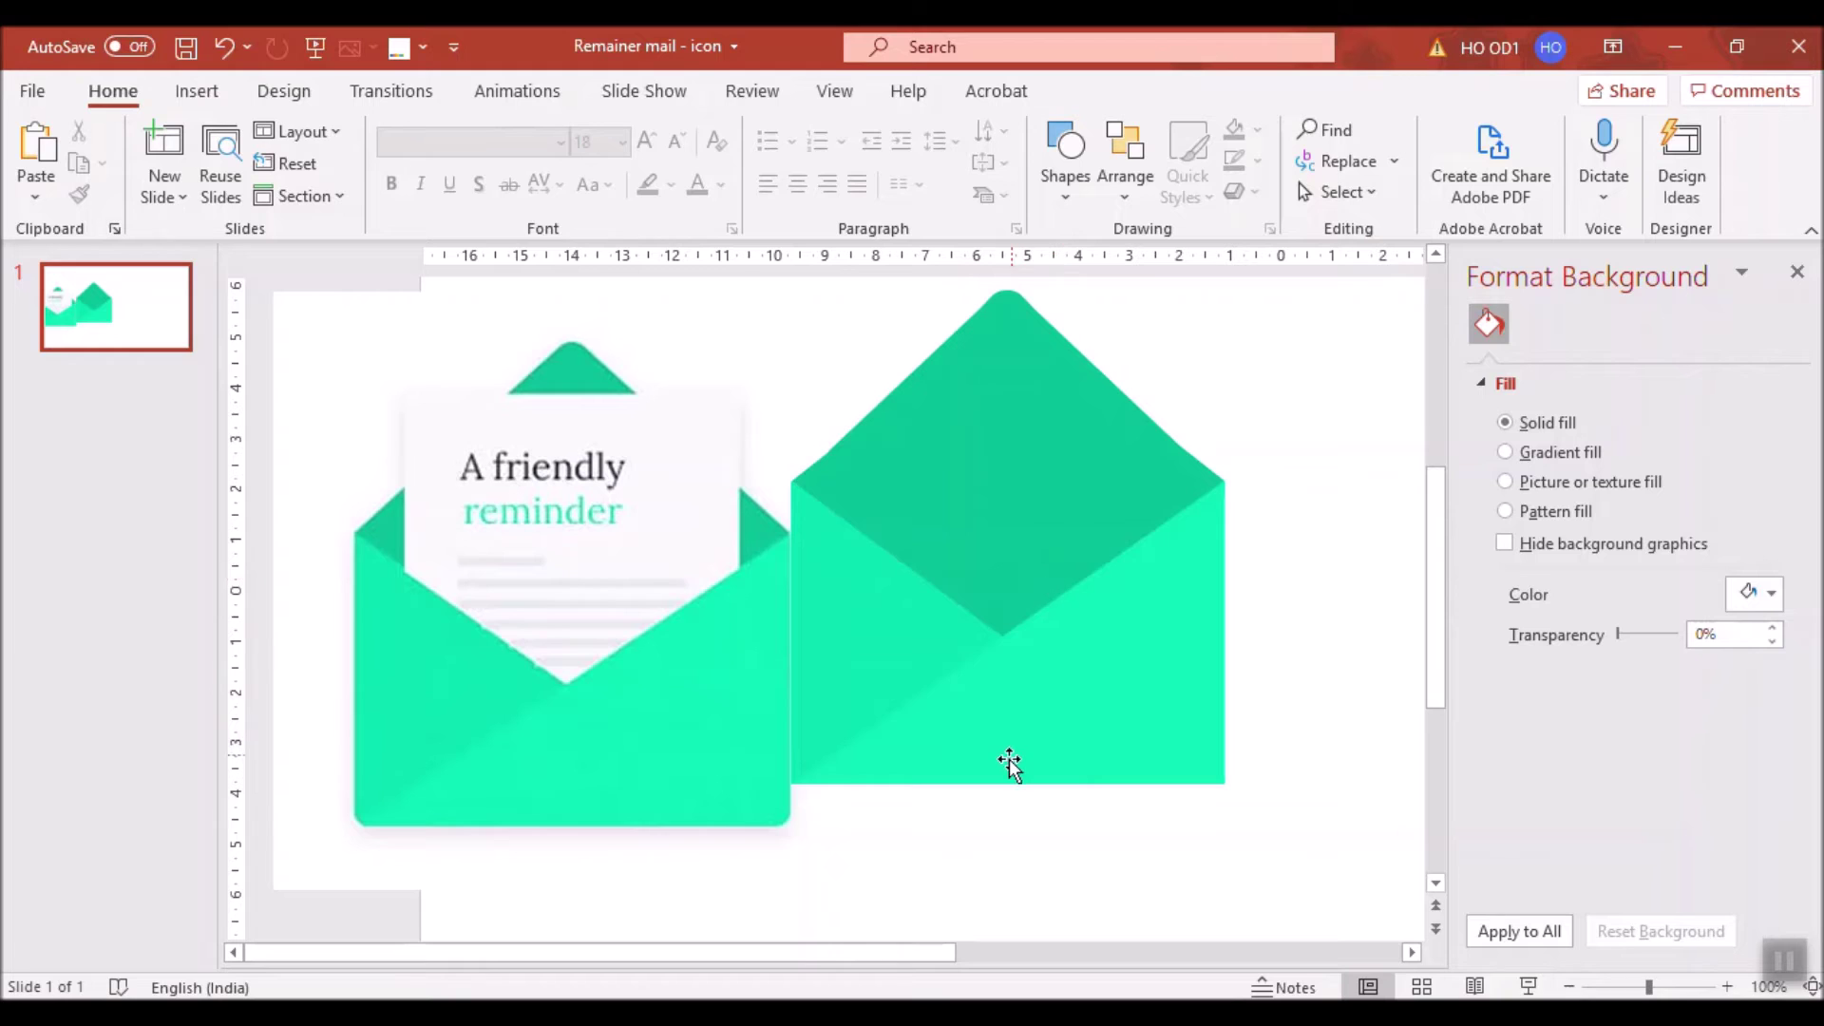
# Move the whole green traced envelope further right, clear of the reference envelope.
pyautogui.scroll(1, 855, 732)
pyautogui.keyDown('ctrl'); pyautogui.scroll(-1, 631, 688); pyautogui.keyUp('ctrl')
pyautogui.moveTo(1178, 390); pyautogui.dragTo(646, 798)
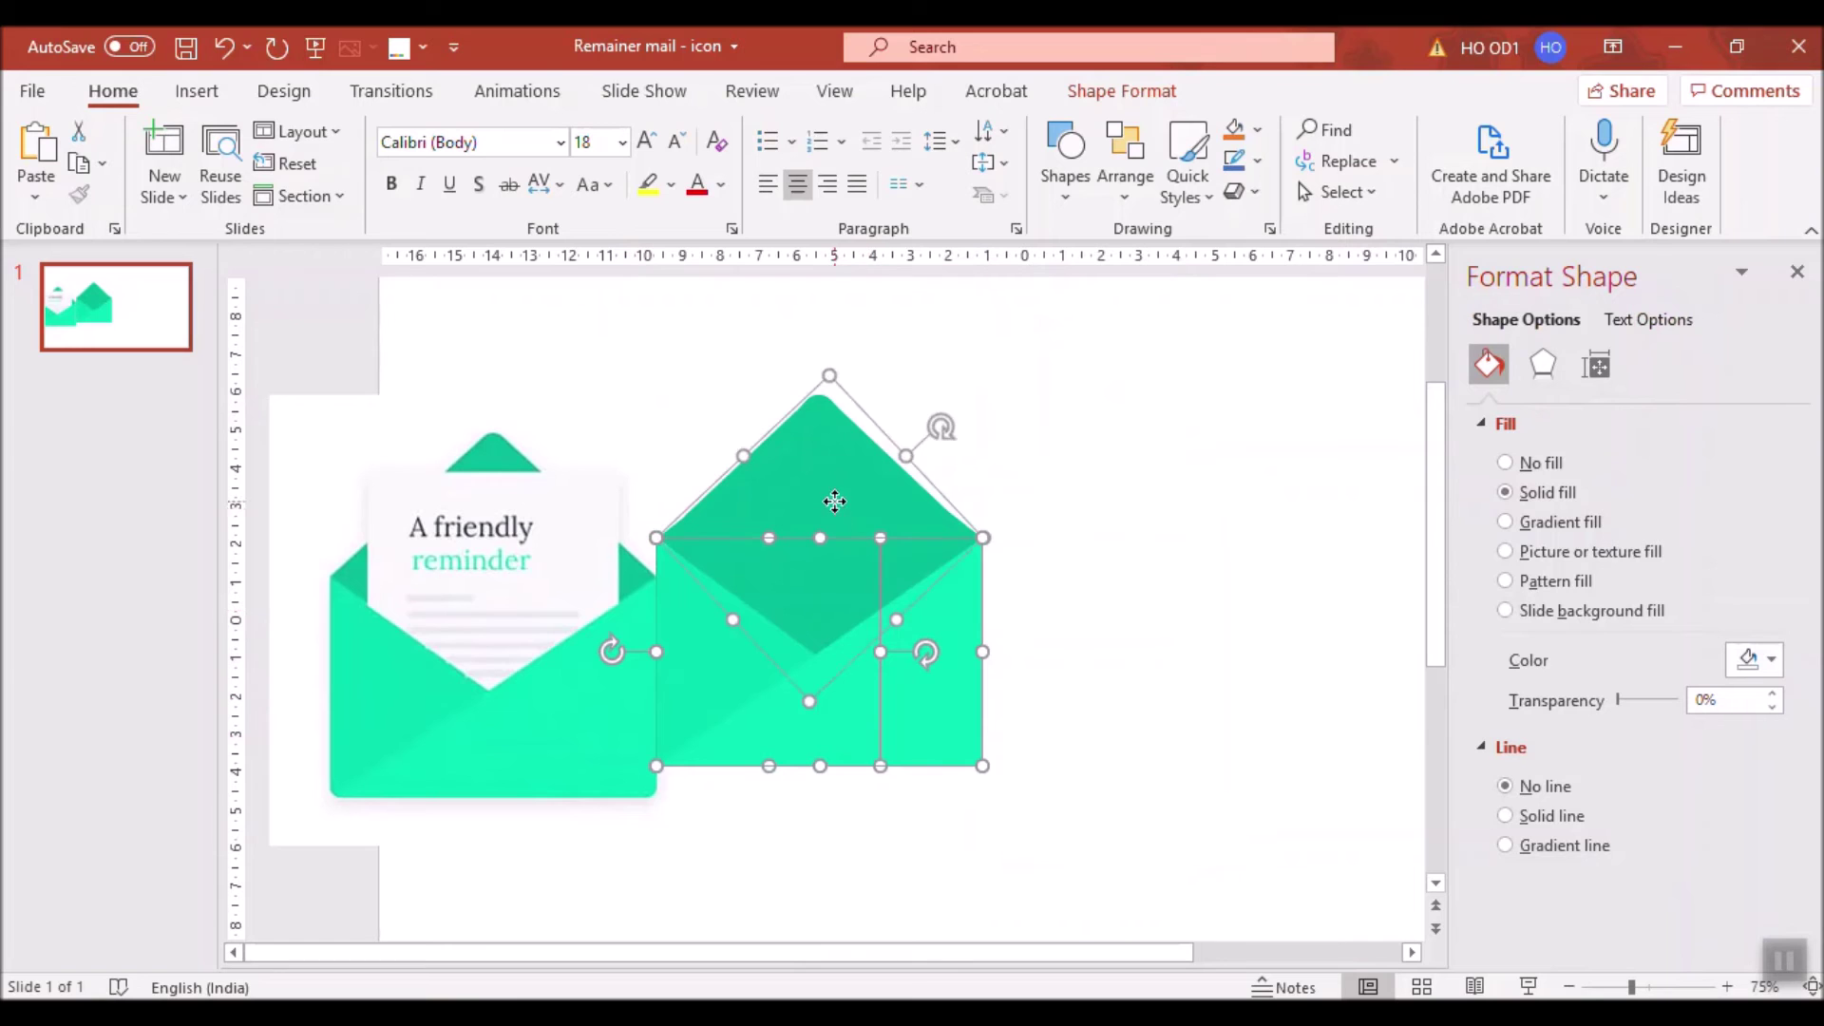
pyautogui.moveTo(815, 704); pyautogui.dragTo(988, 717)
pyautogui.click(903, 860)
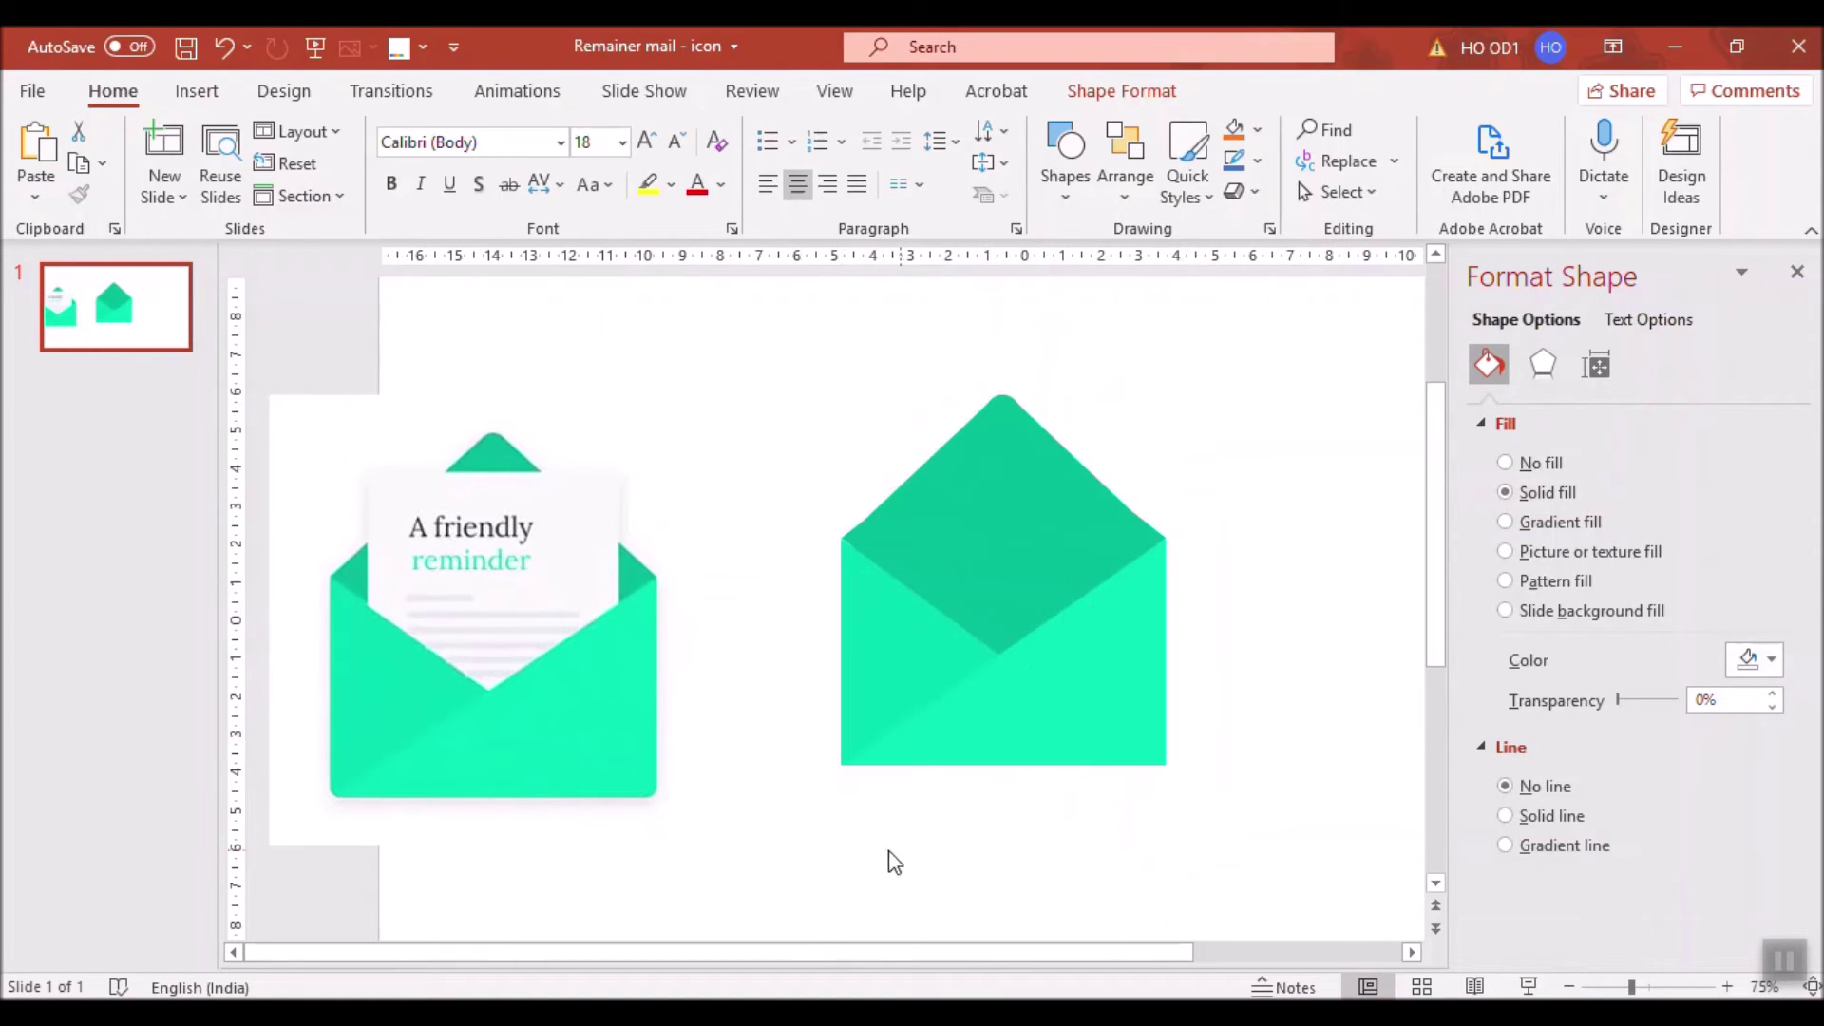
pyautogui.click(196, 92)
# Draw a 6.91 × 6.74 cm rectangle and place it right of the green envelope.
pyautogui.click(486, 157)
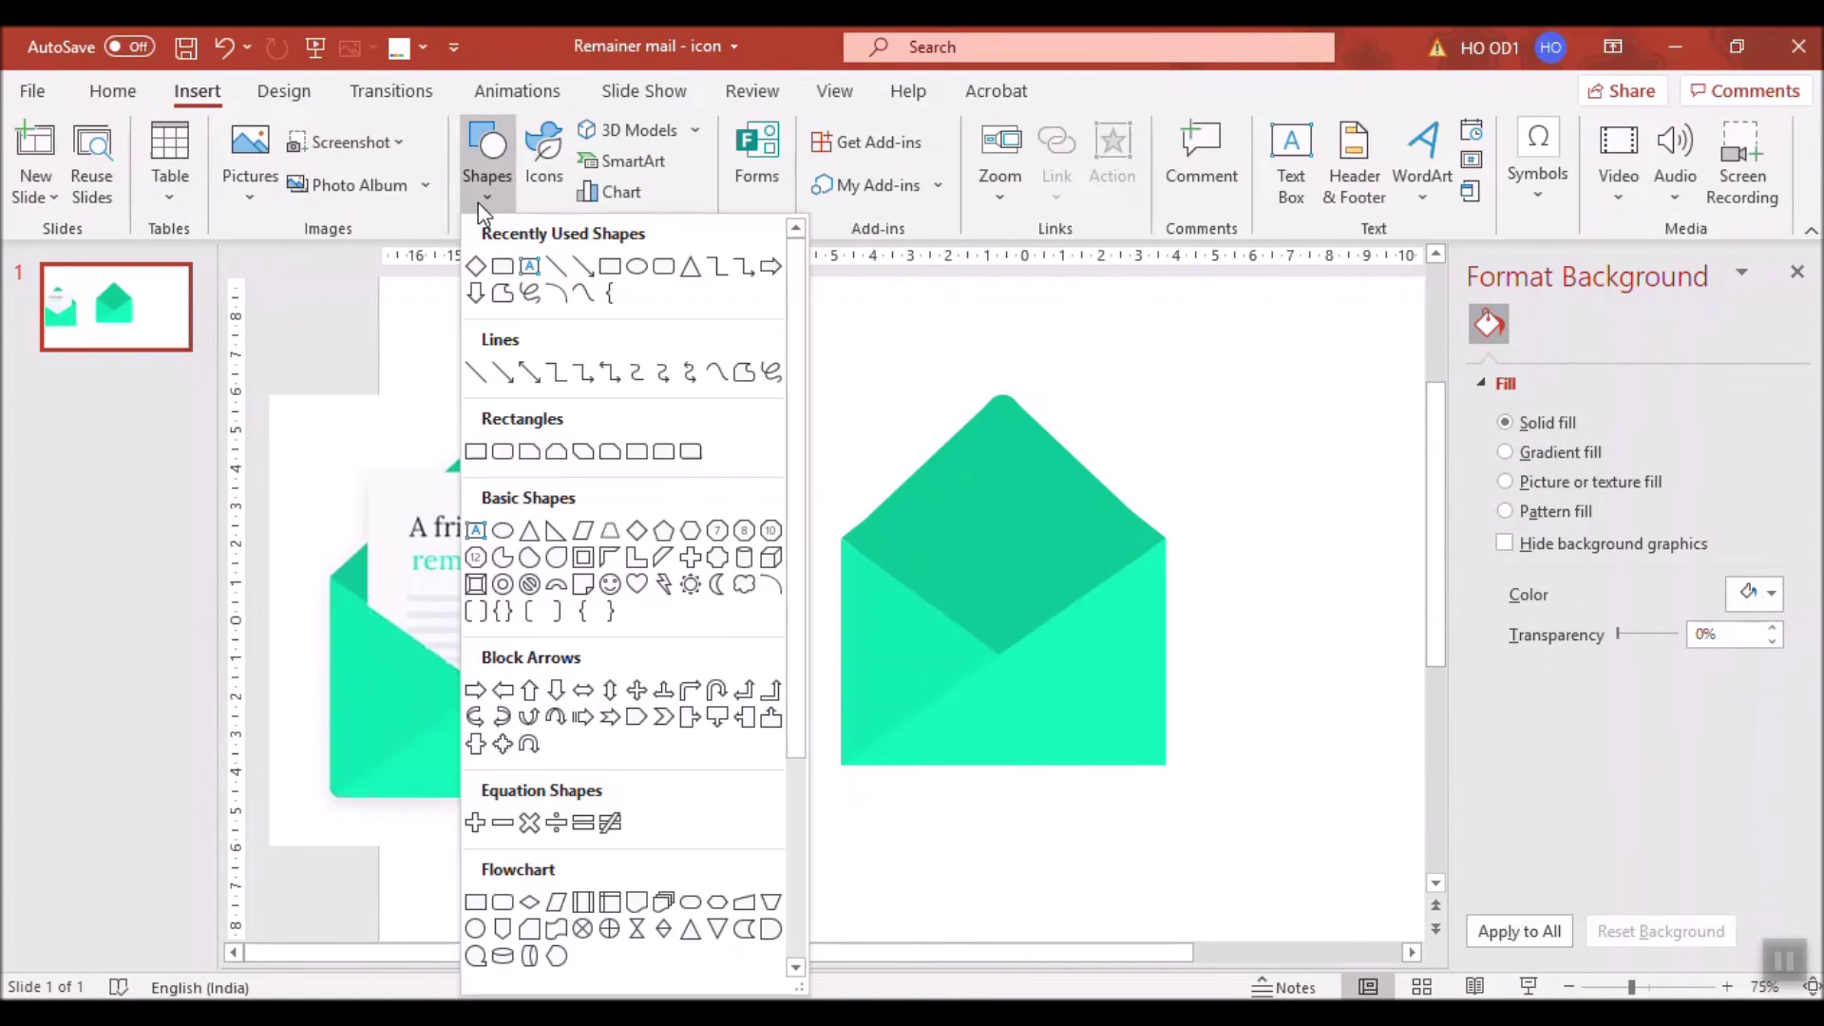
pyautogui.click(476, 452)
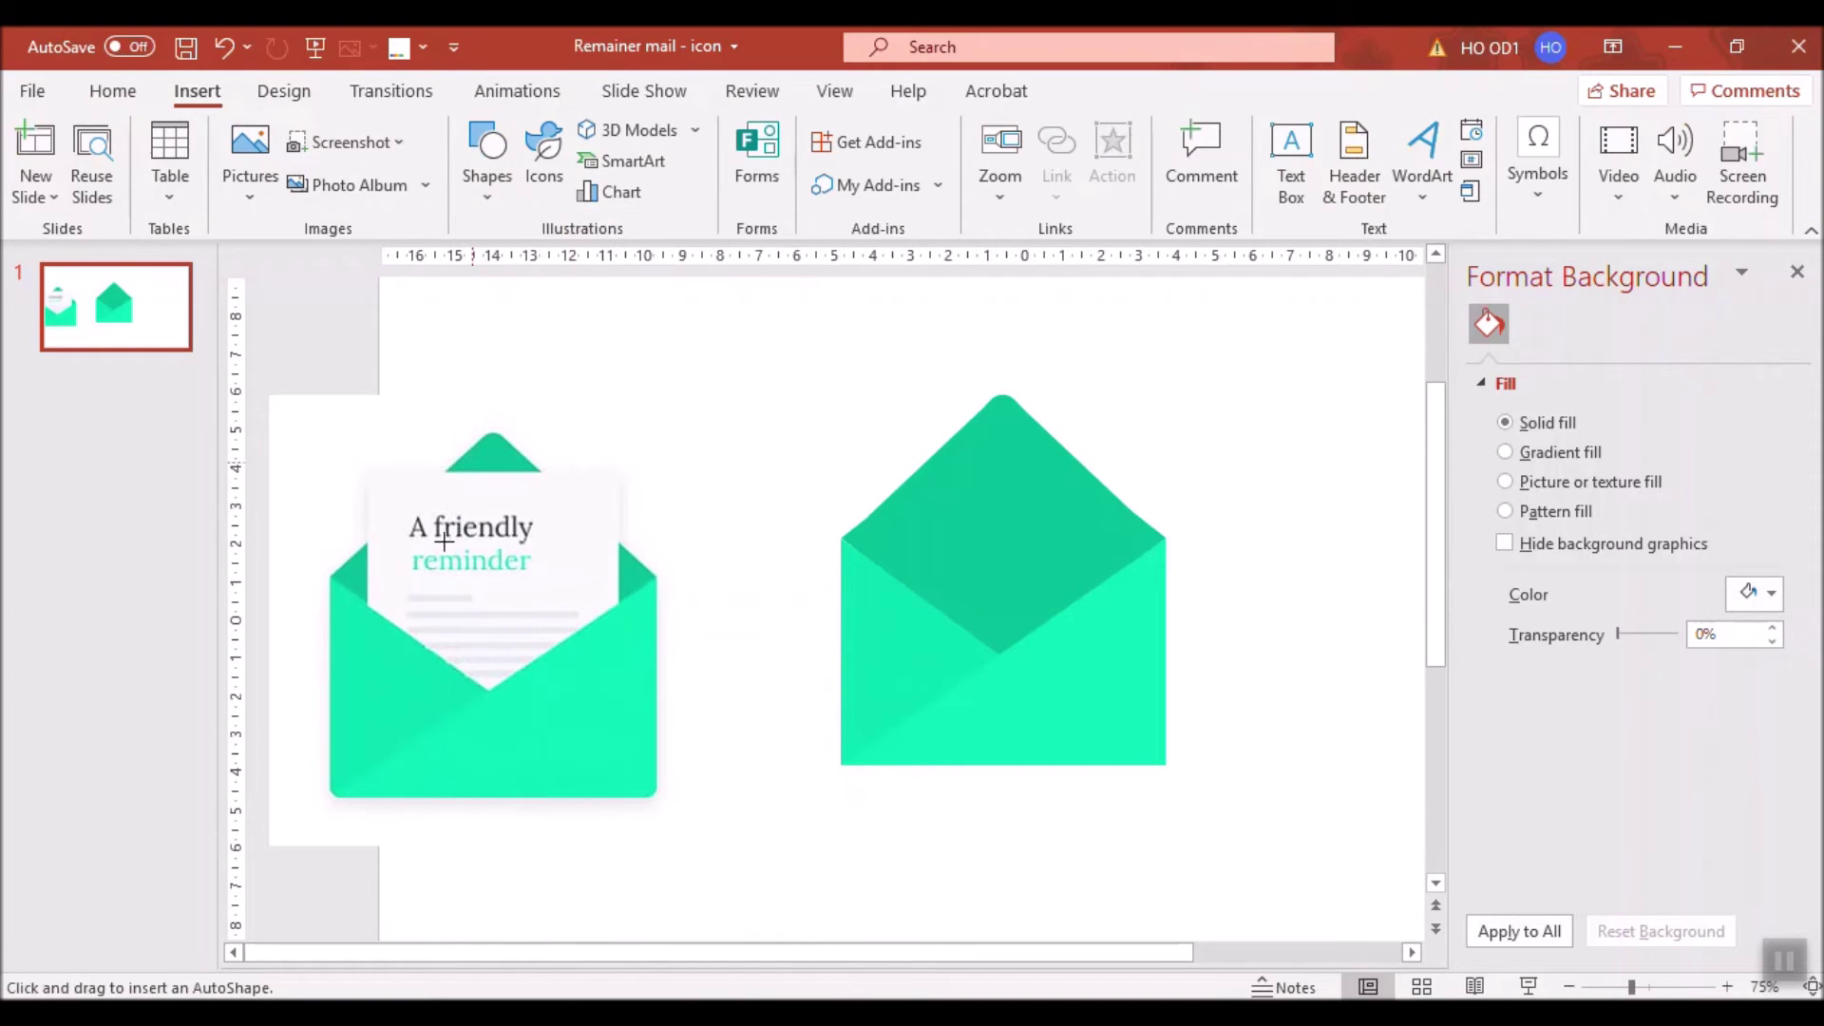
pyautogui.moveTo(367, 472)
pyautogui.mouseDown()
pyautogui.moveTo(597, 786)
pyautogui.moveTo(624, 735)
pyautogui.mouseUp()
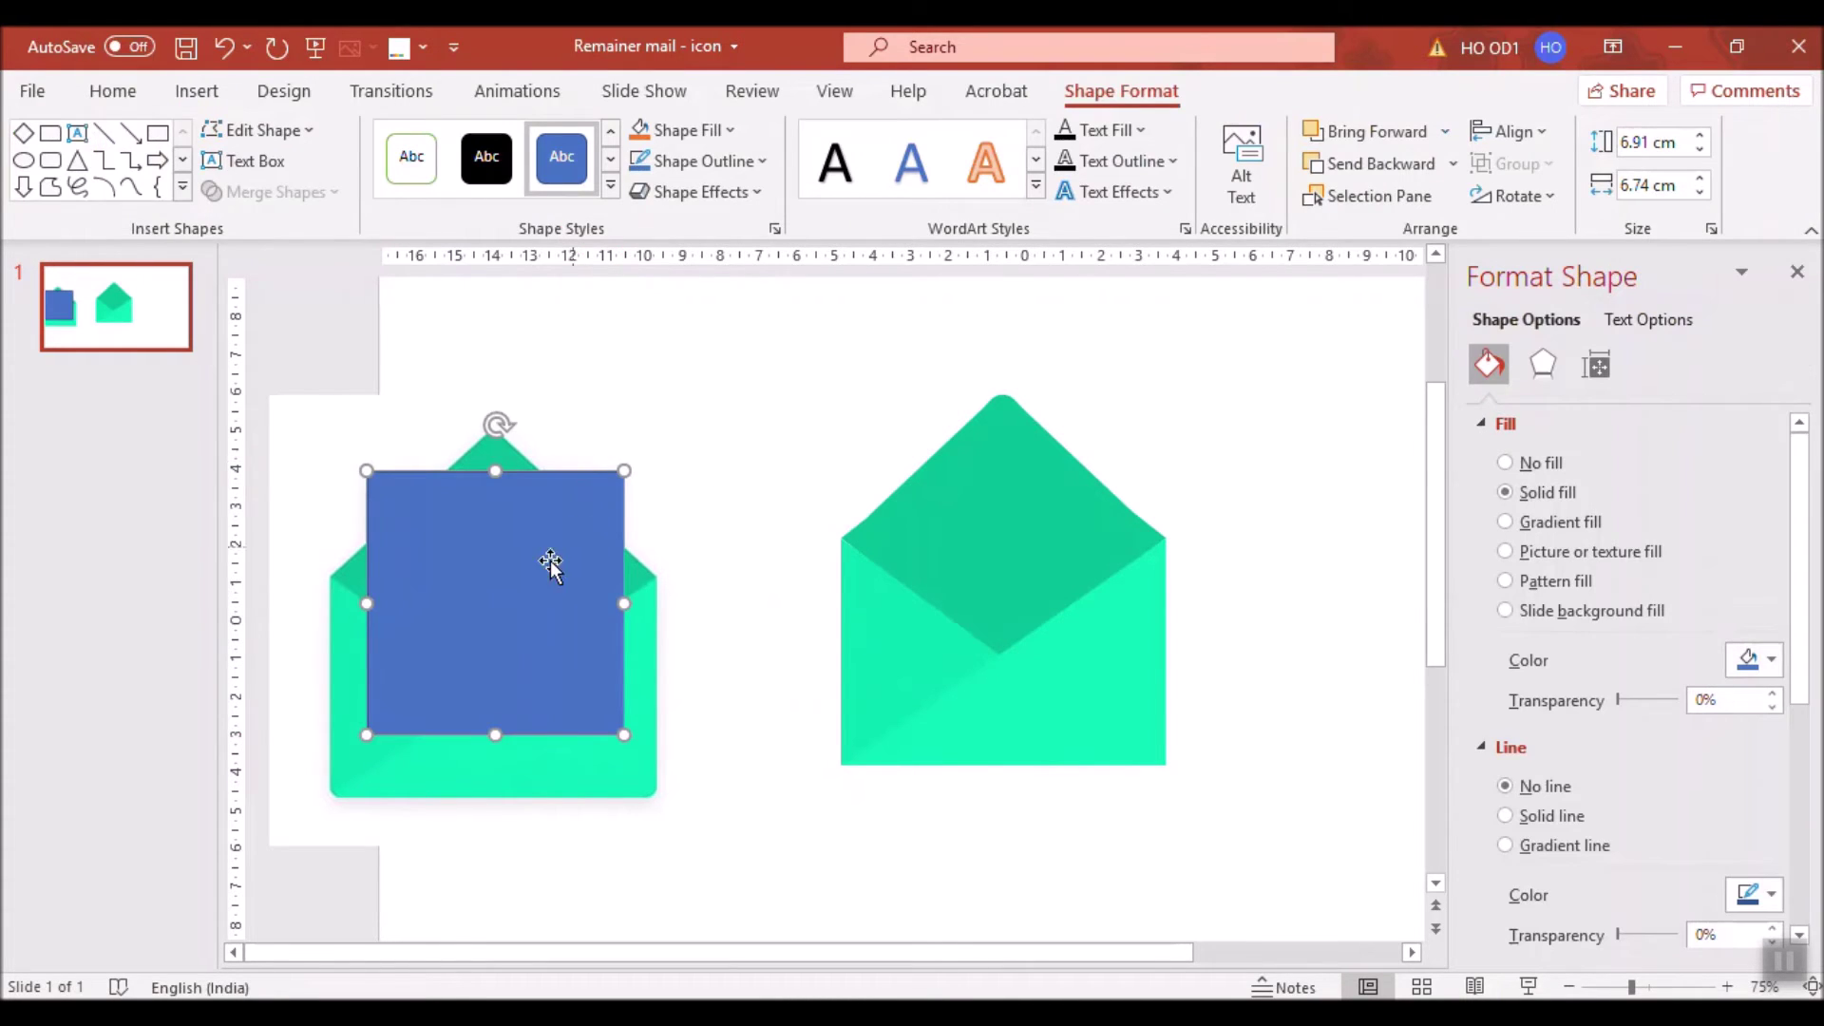
pyautogui.moveTo(557, 586)
pyautogui.mouseDown()
pyautogui.moveTo(1067, 591)
pyautogui.moveTo(1058, 567)
pyautogui.mouseUp()
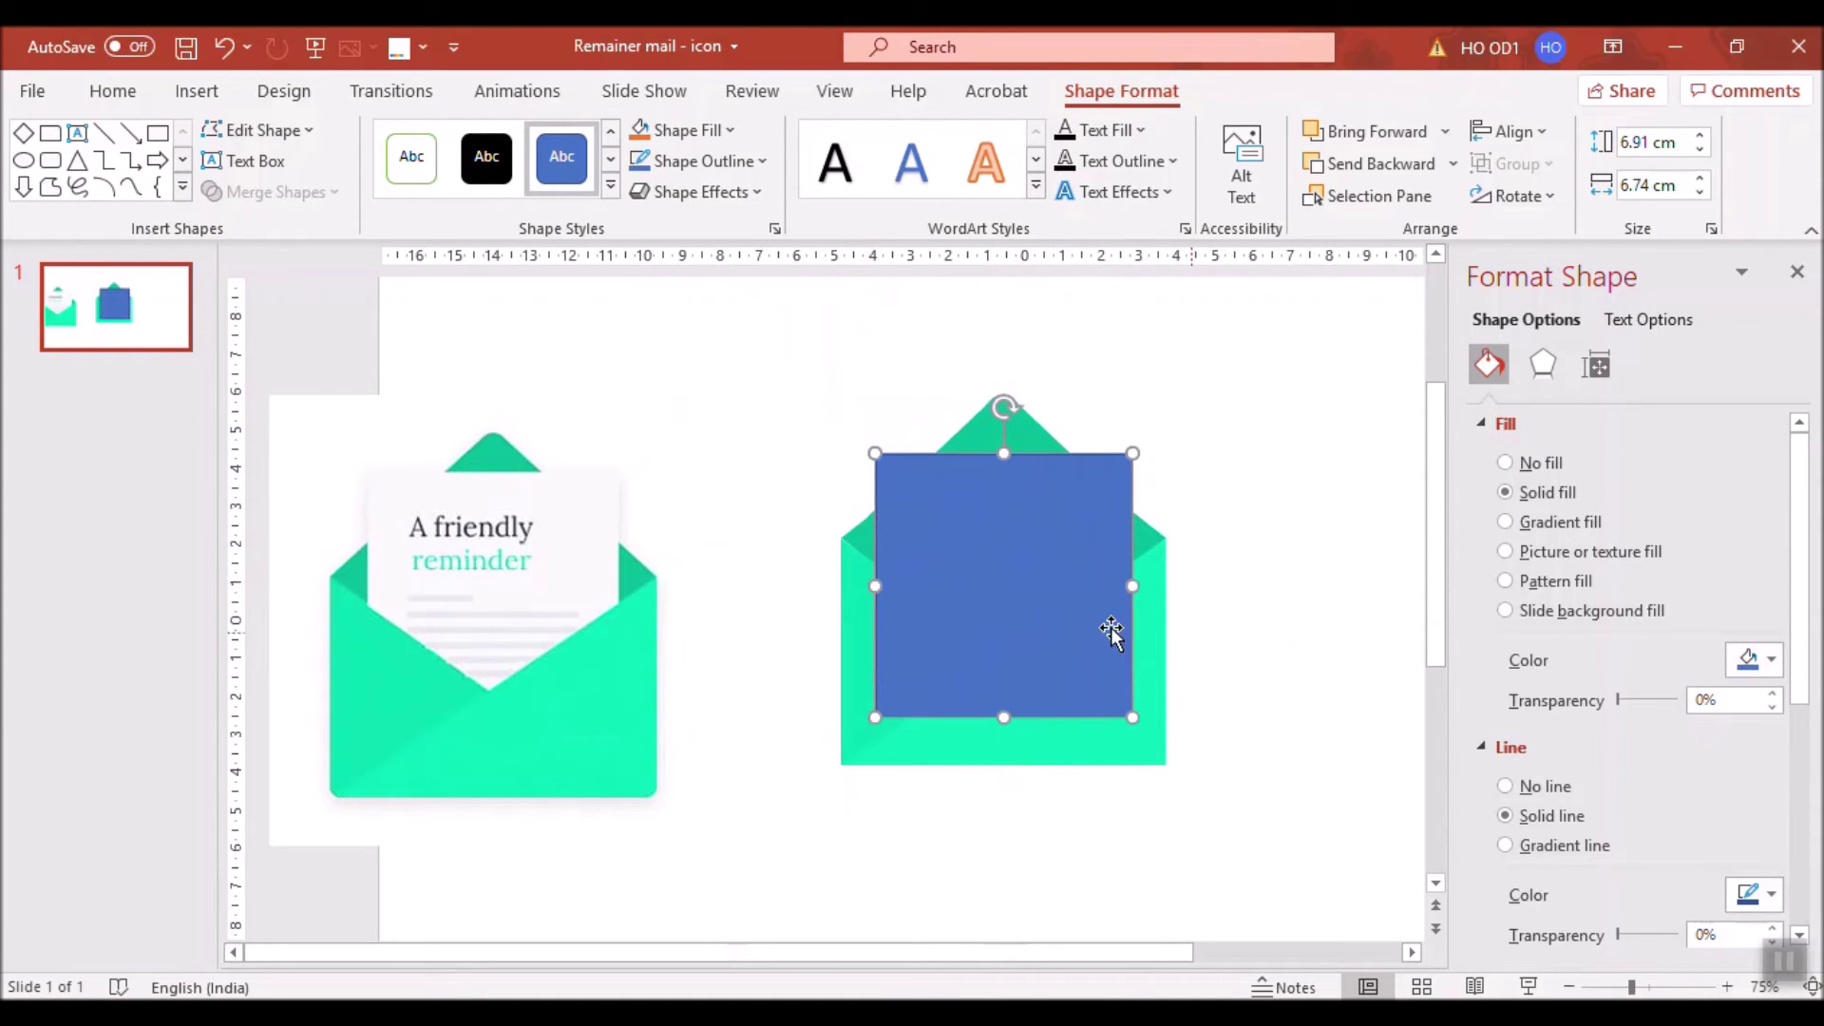
pyautogui.moveTo(1058, 623); pyautogui.dragTo(1378, 646)
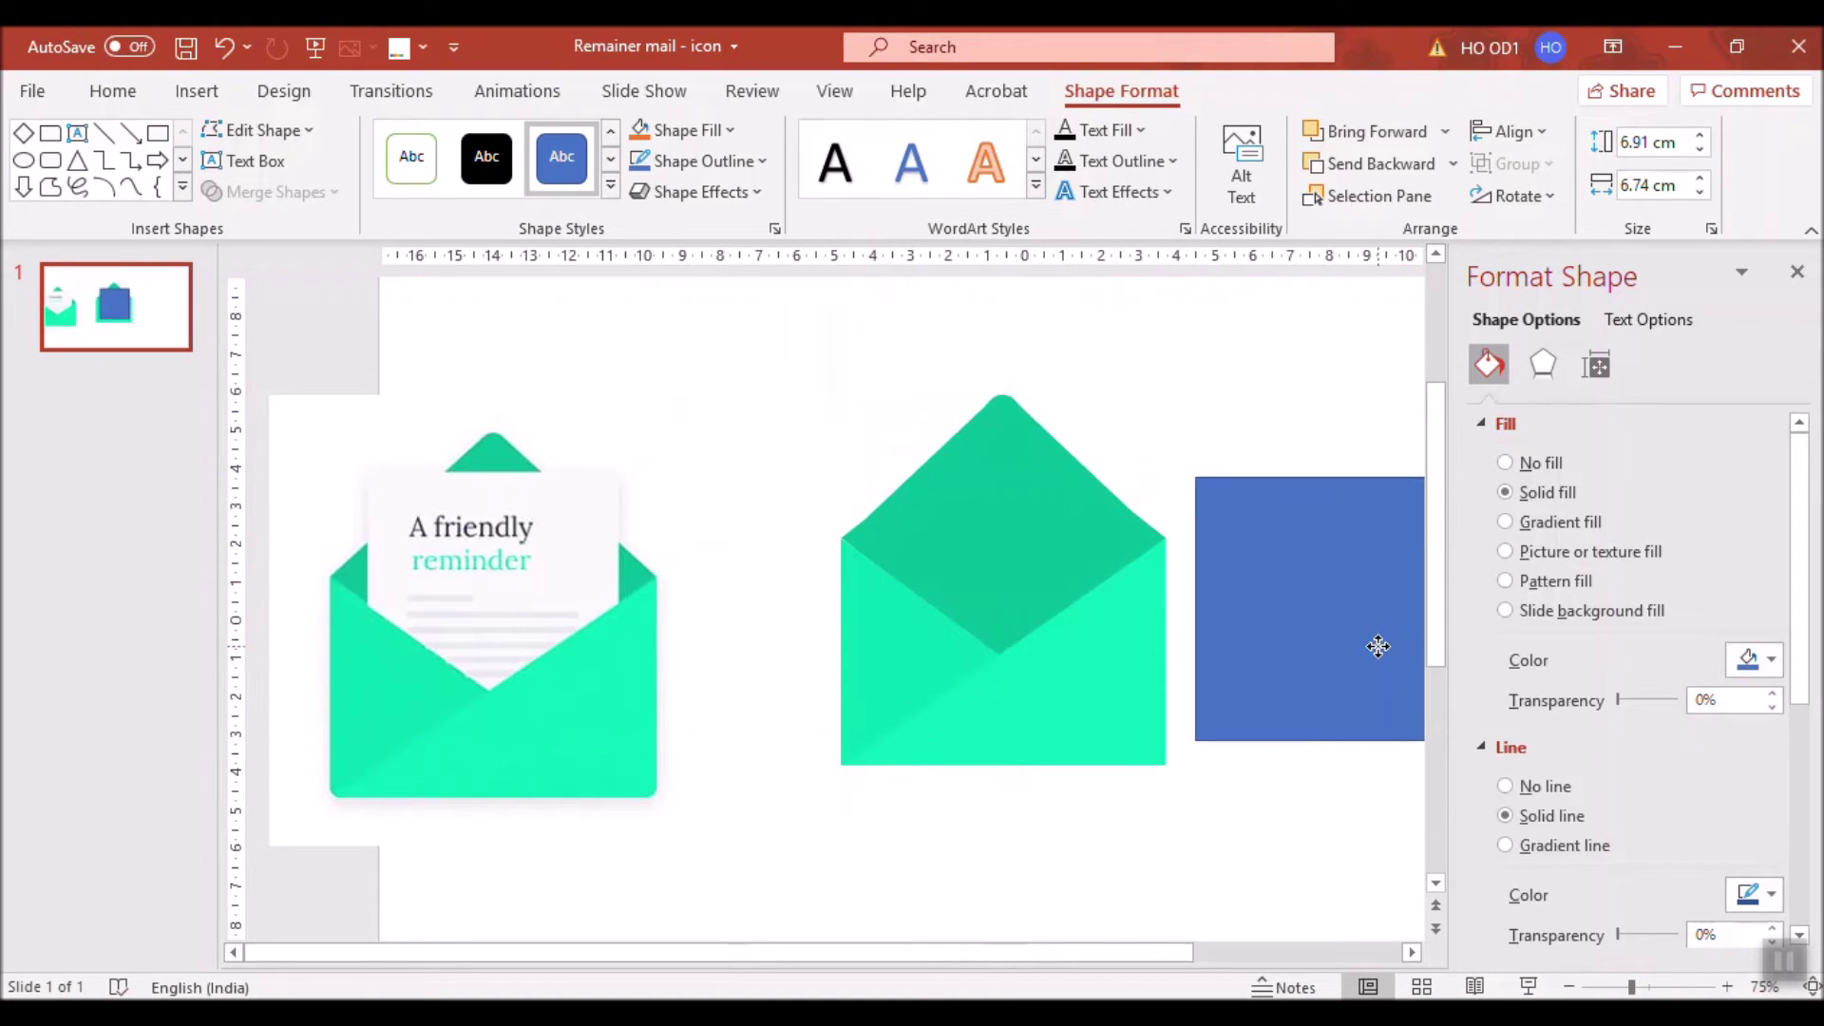
# Make the rectangle a white card with no outline and a soft outer shadow.
pyautogui.click(1558, 791)
pyautogui.click(1748, 665)
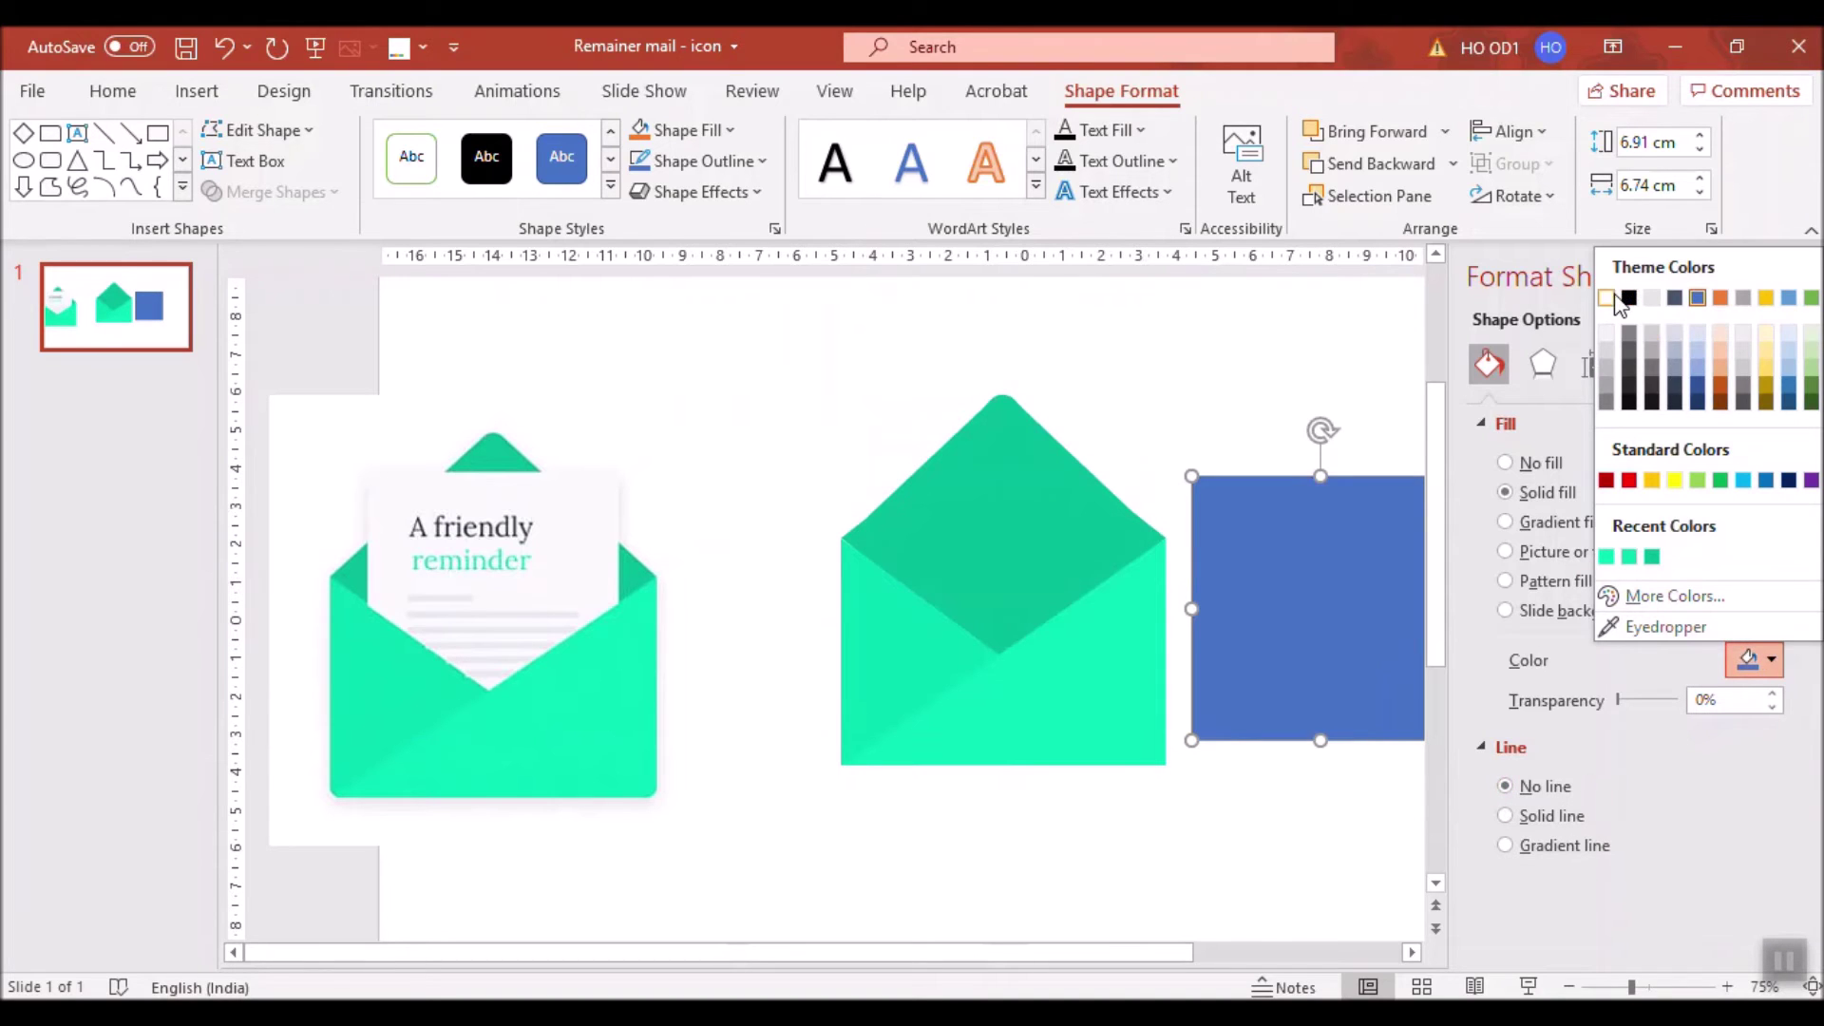
pyautogui.click(1615, 297)
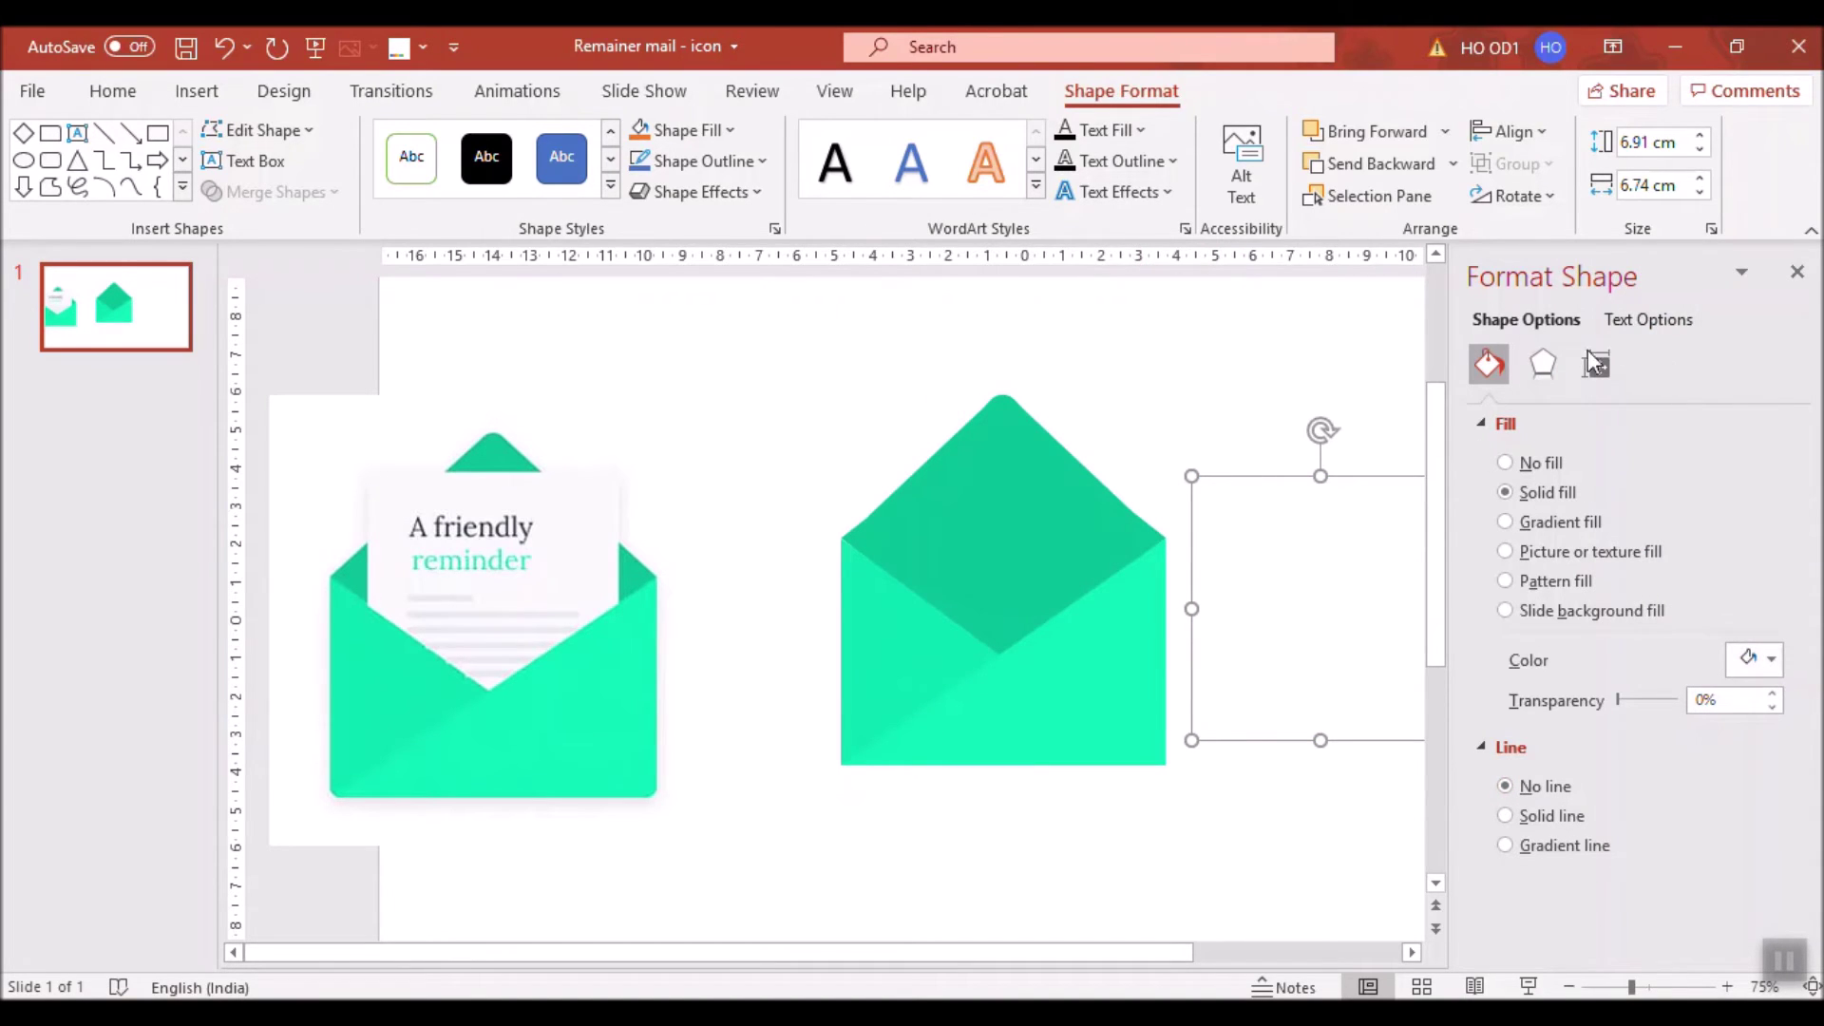
pyautogui.click(1543, 364)
pyautogui.click(1486, 425)
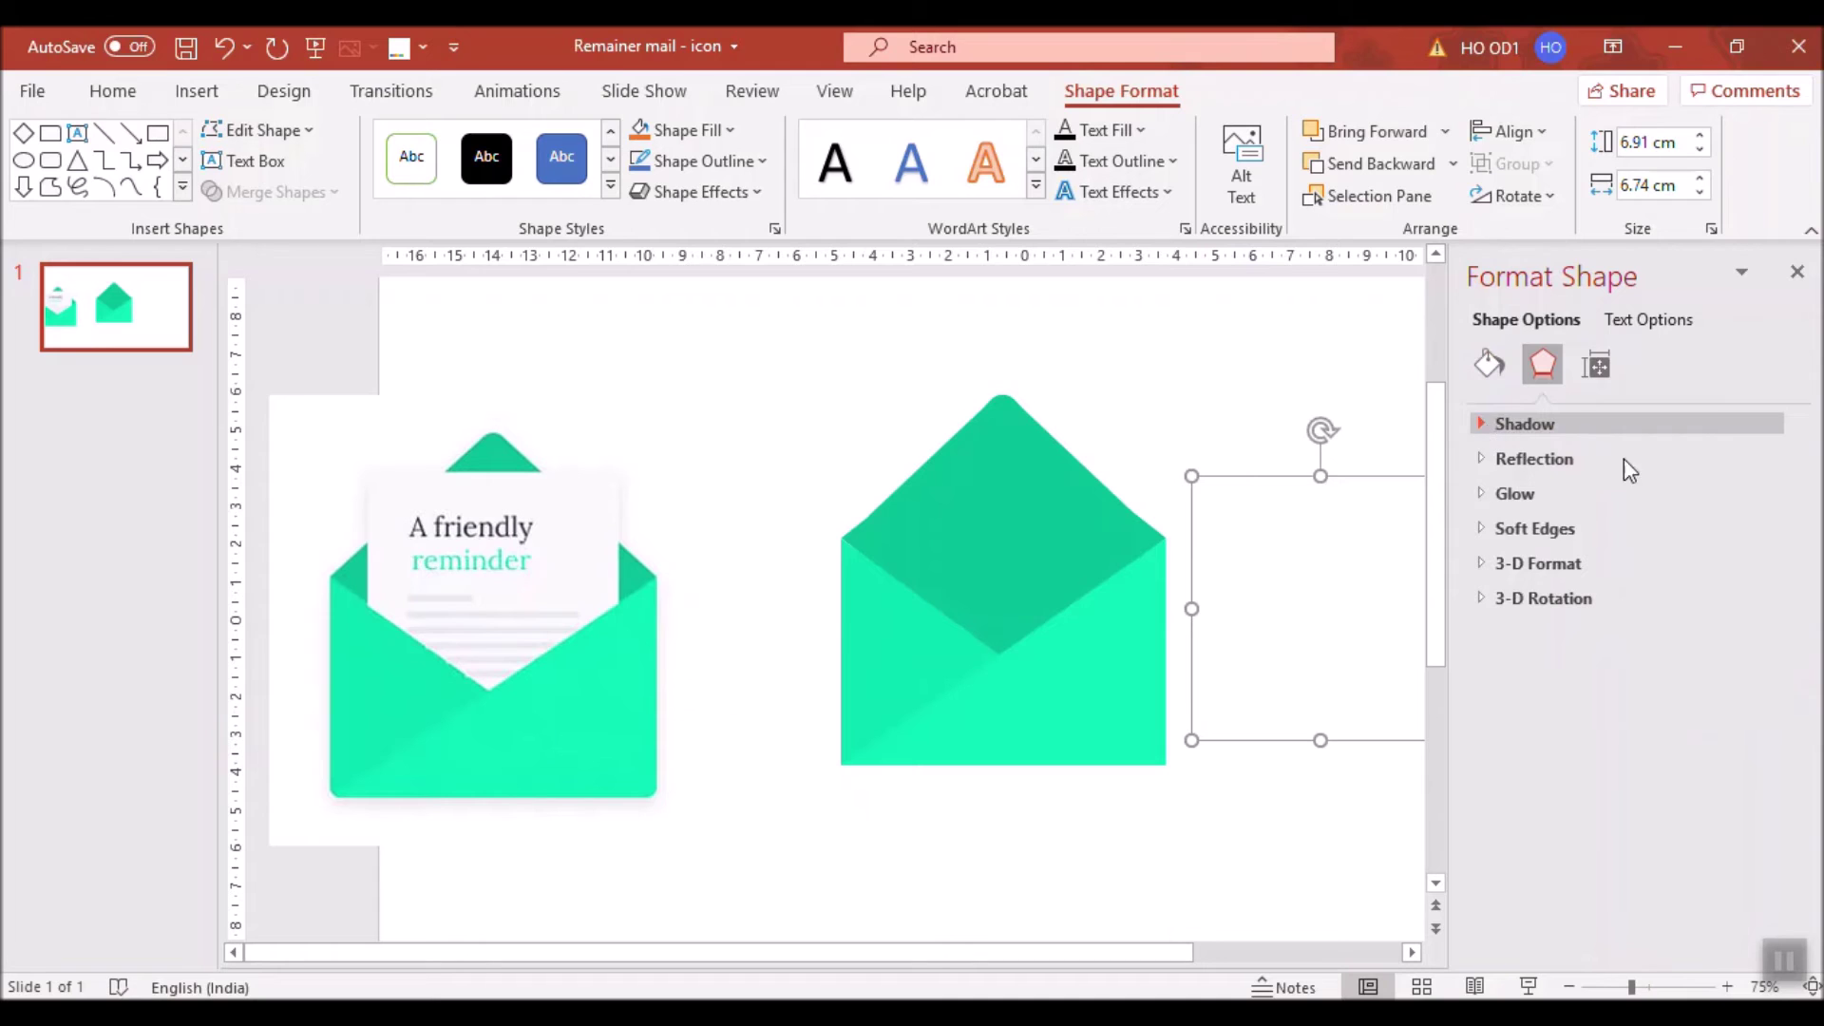
pyautogui.click(1756, 459)
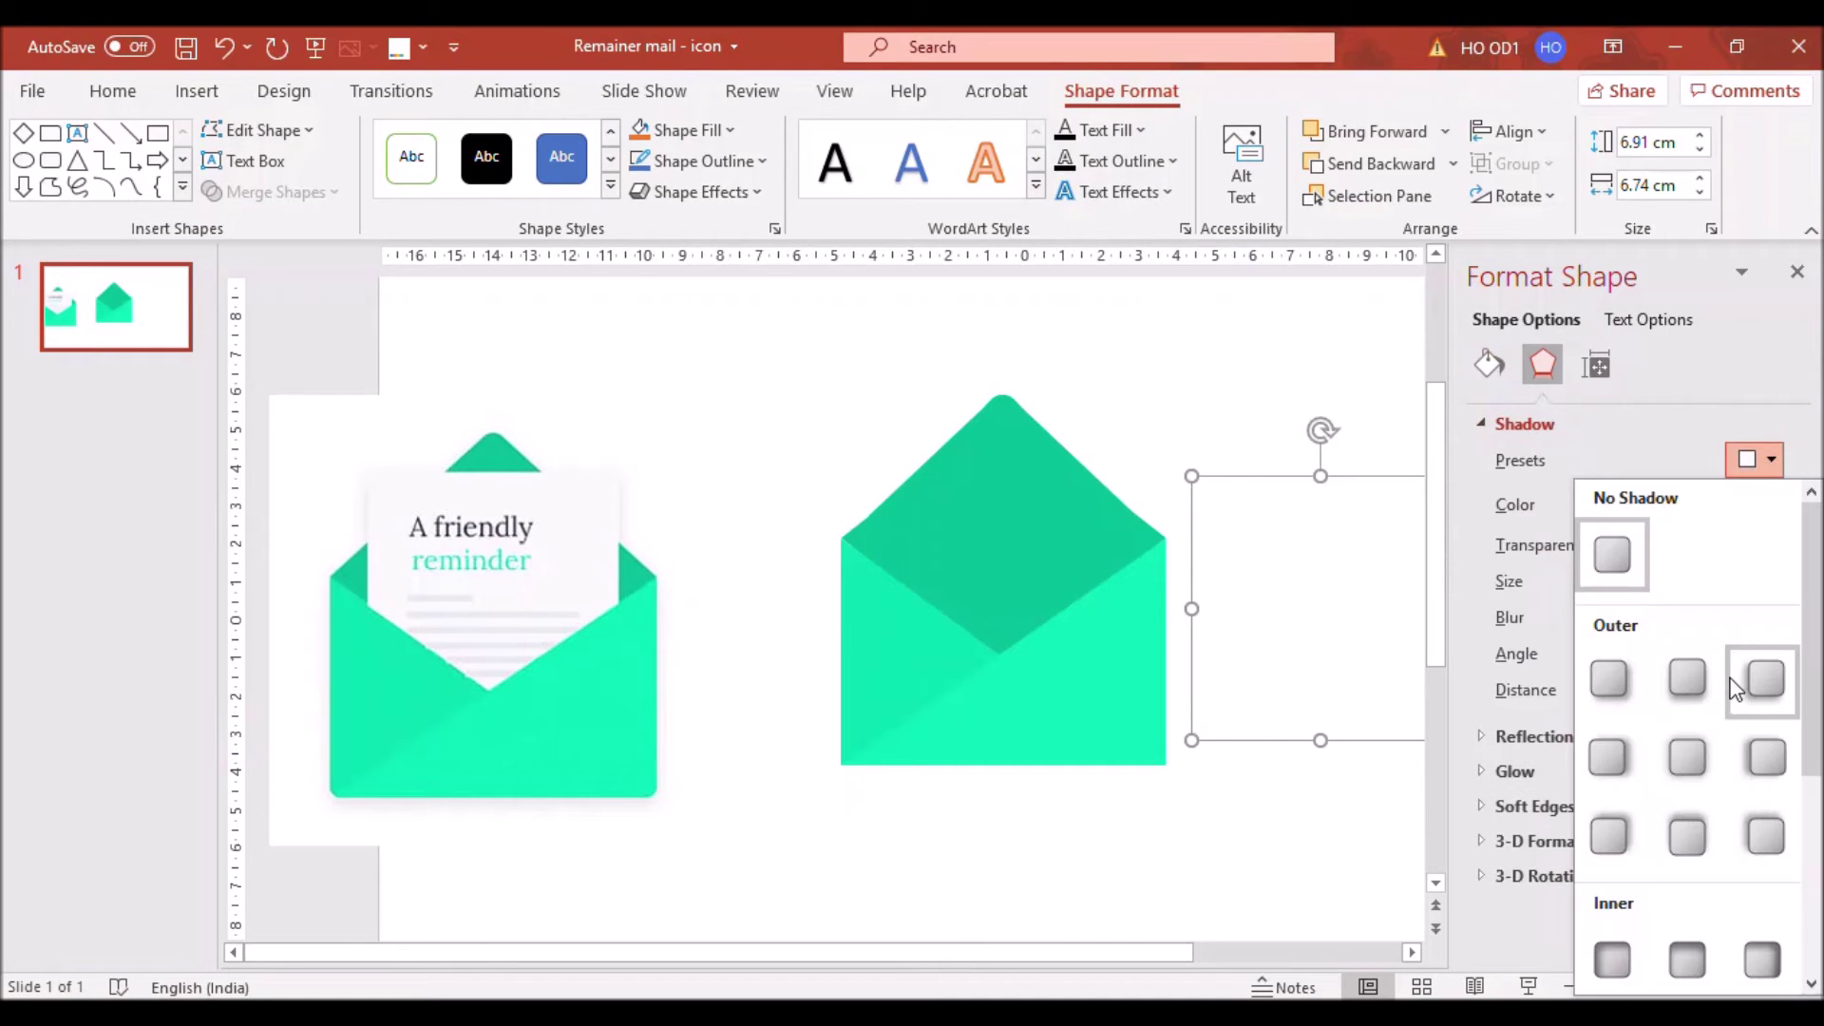
pyautogui.click(1695, 753)
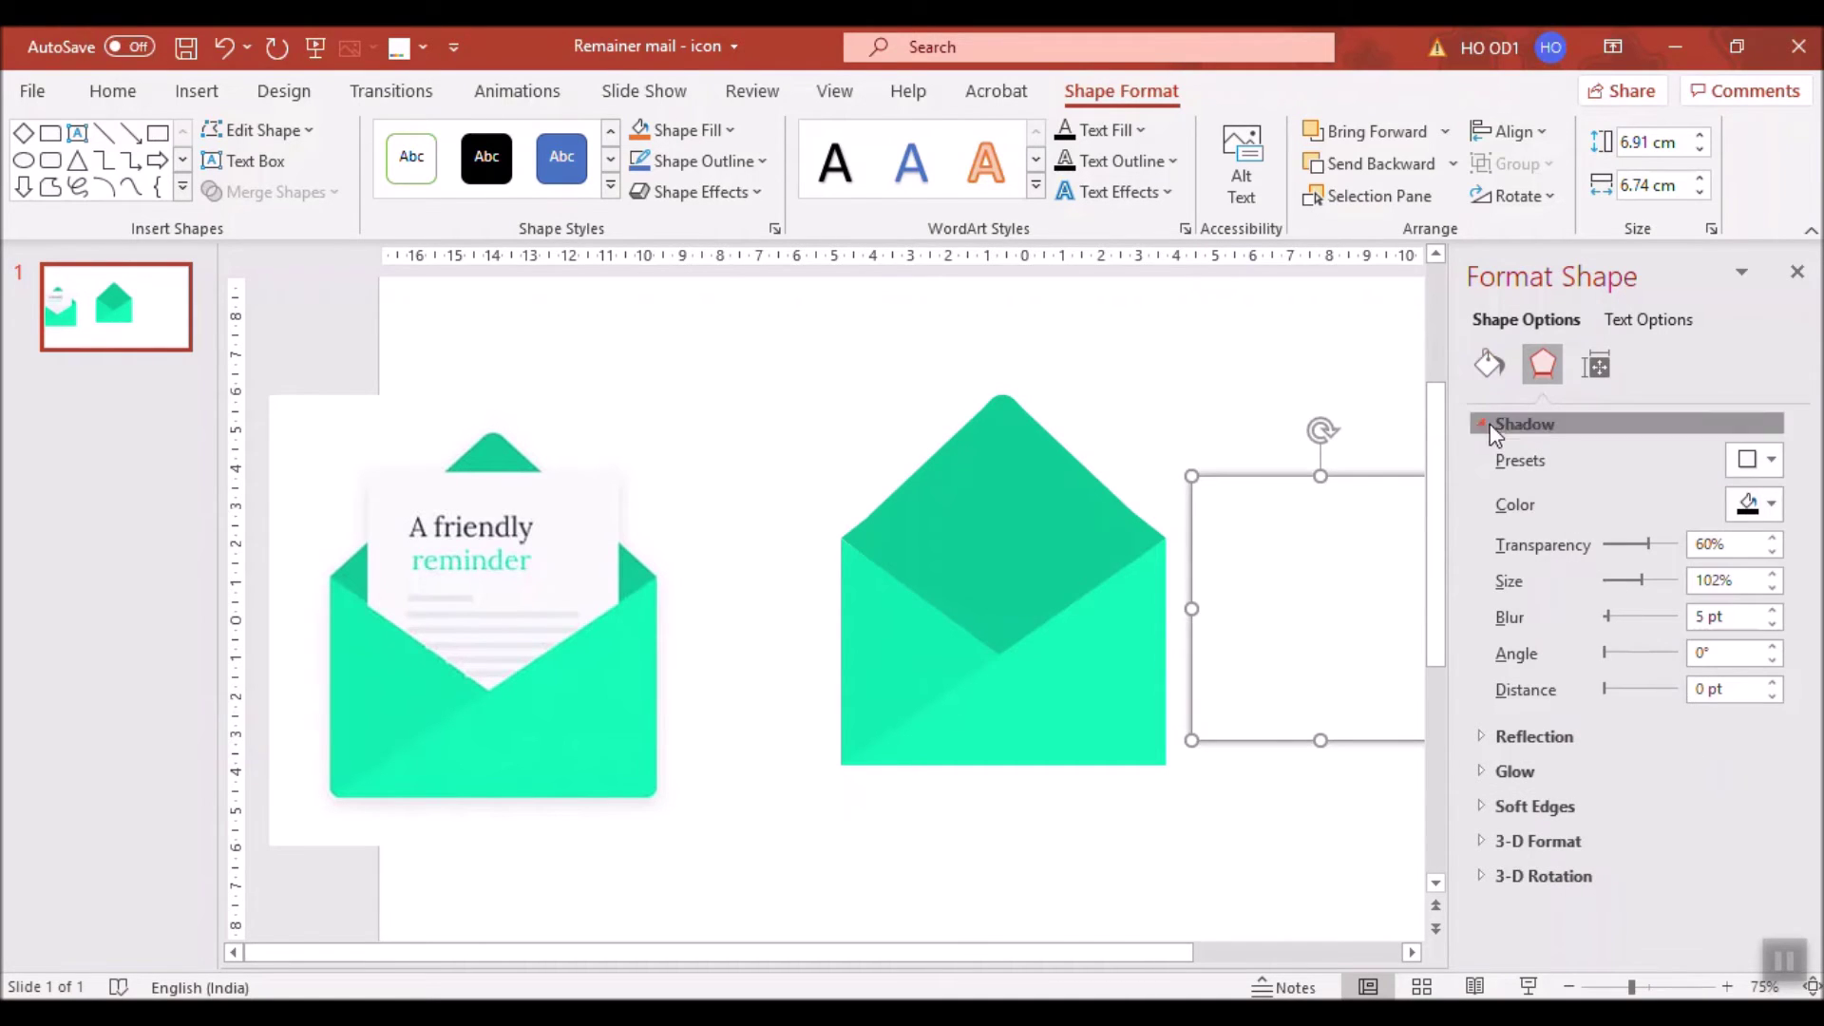
pyautogui.click(1524, 423)
pyautogui.click(1242, 412)
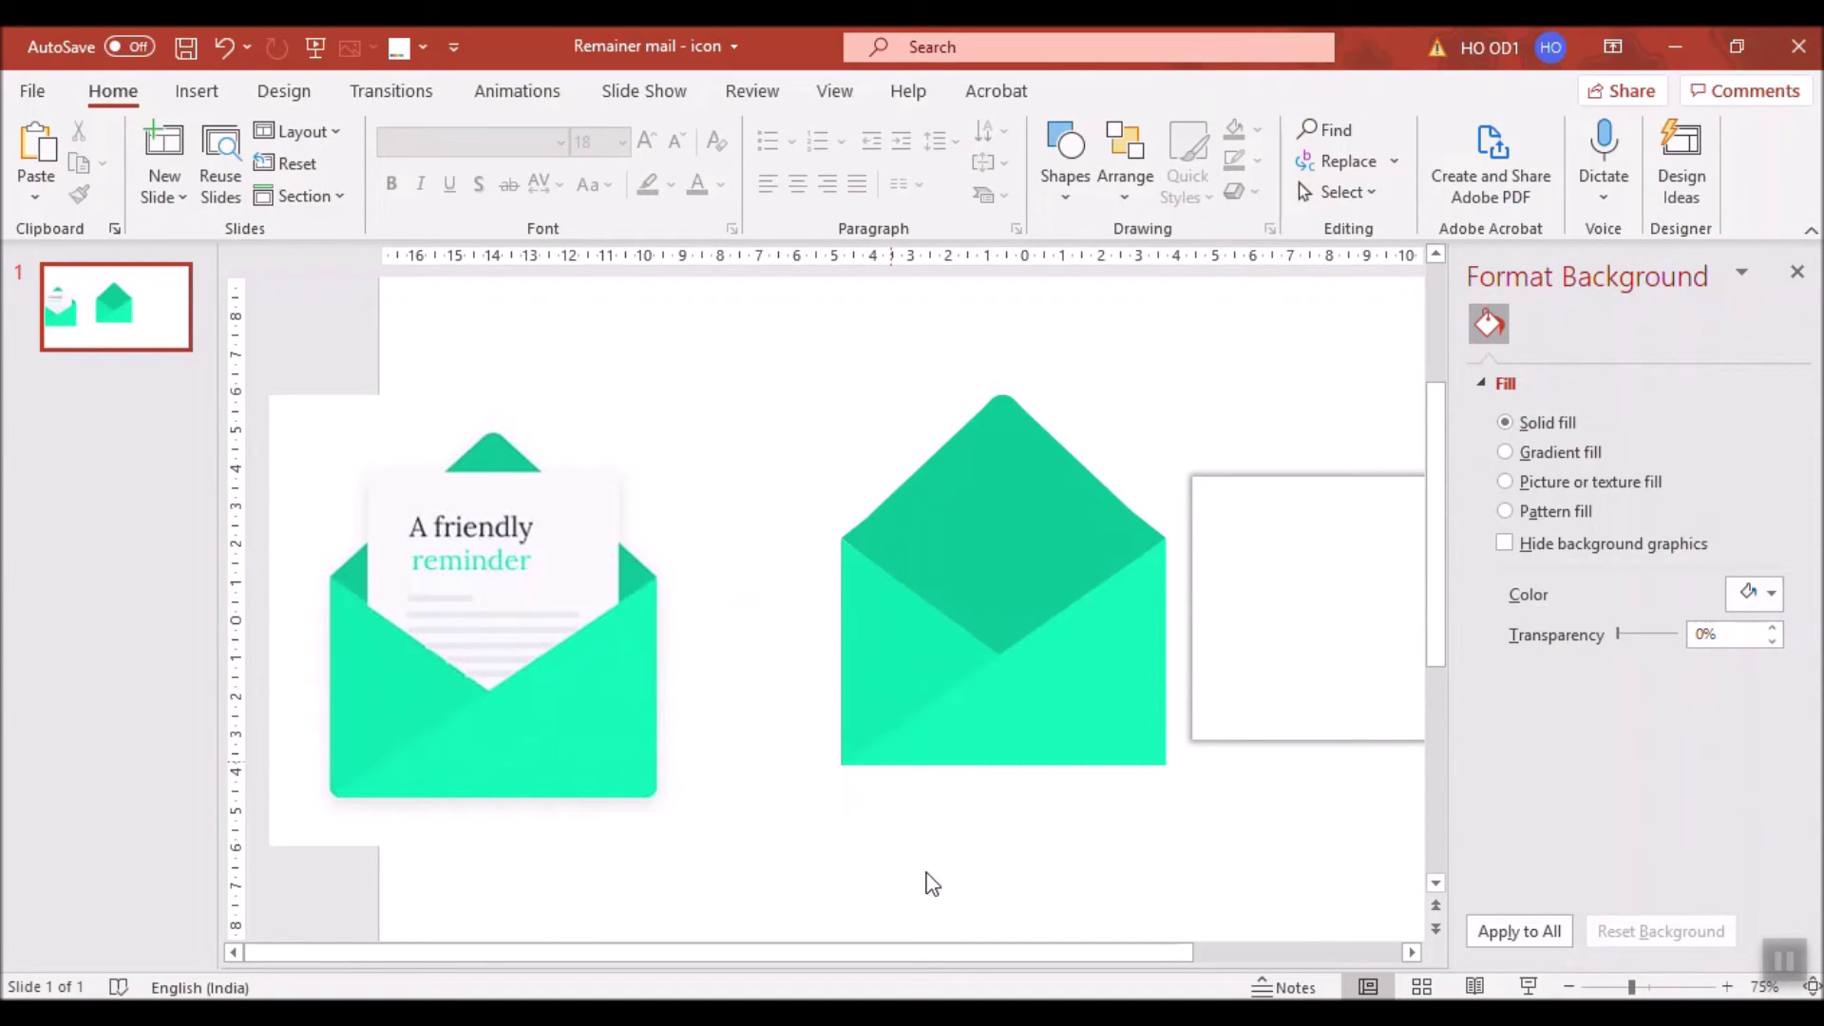
# Shift the green envelope shapes and the white card left, closer together.
pyautogui.moveTo(728, 453); pyautogui.dragTo(1193, 865)
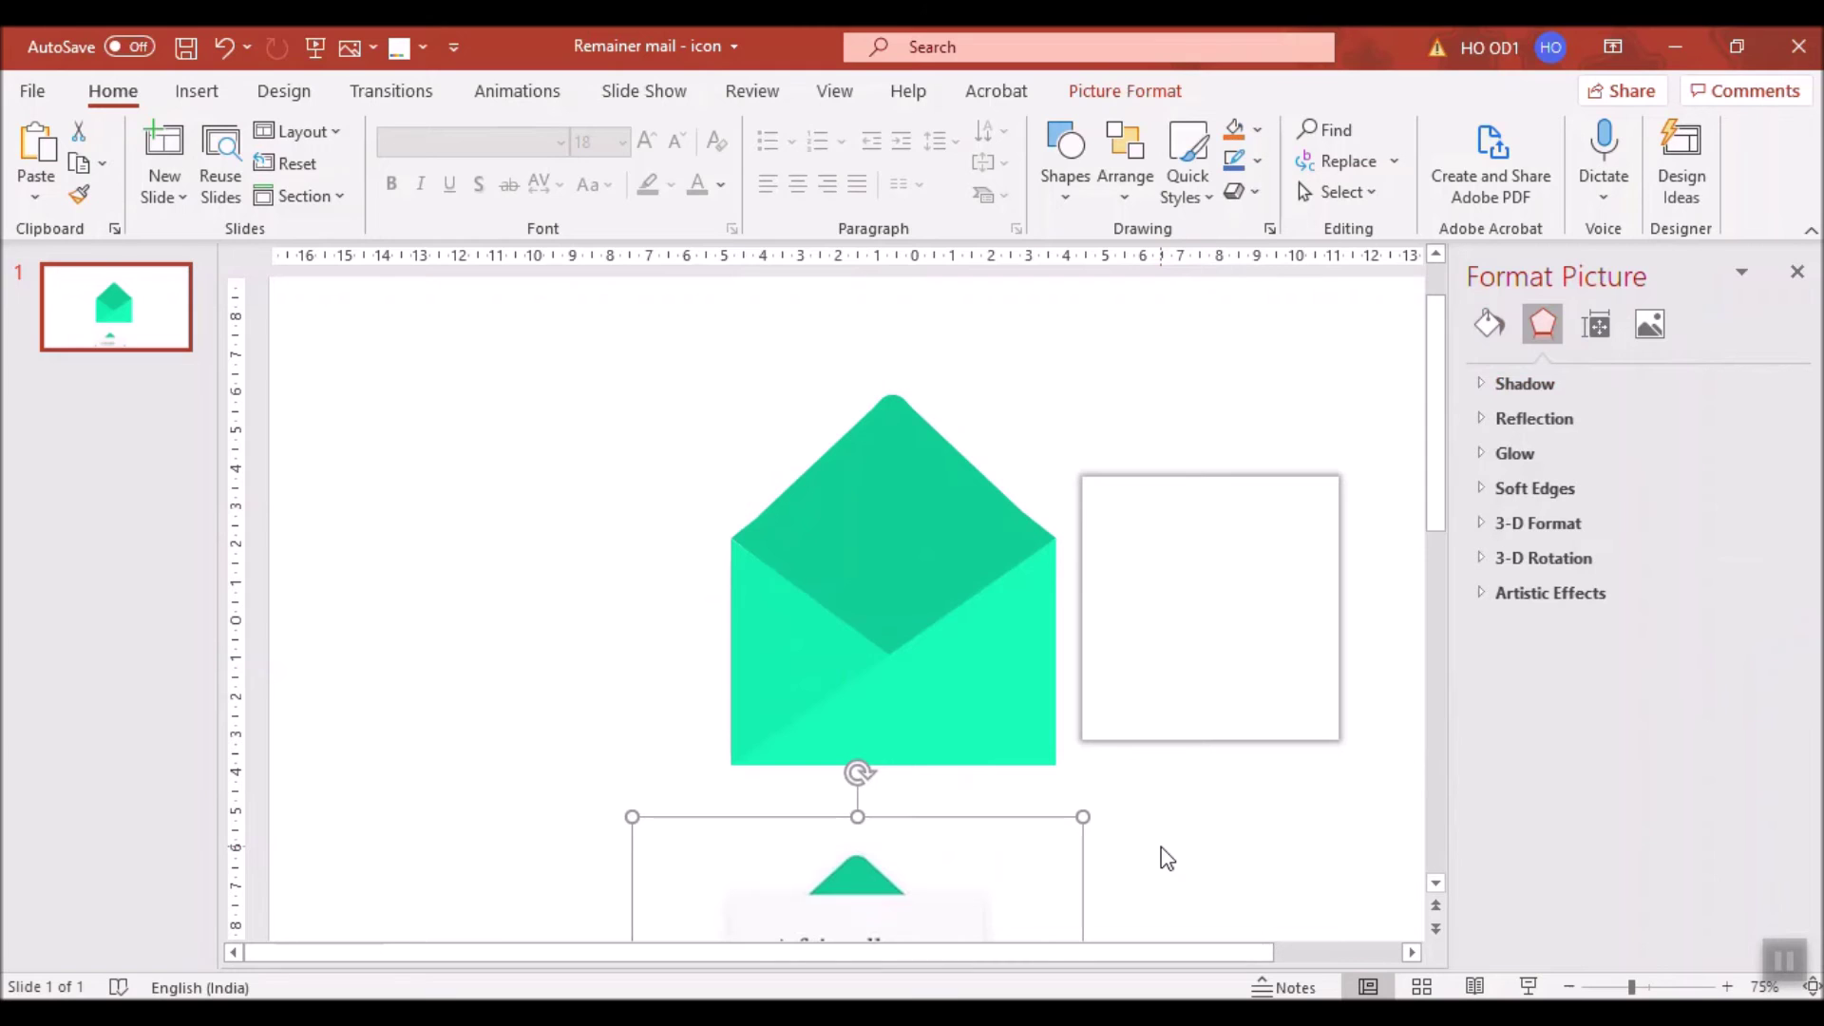
pyautogui.hotkey('ctrl', 'z')
pyautogui.moveTo(672, 348); pyautogui.dragTo(1252, 874)
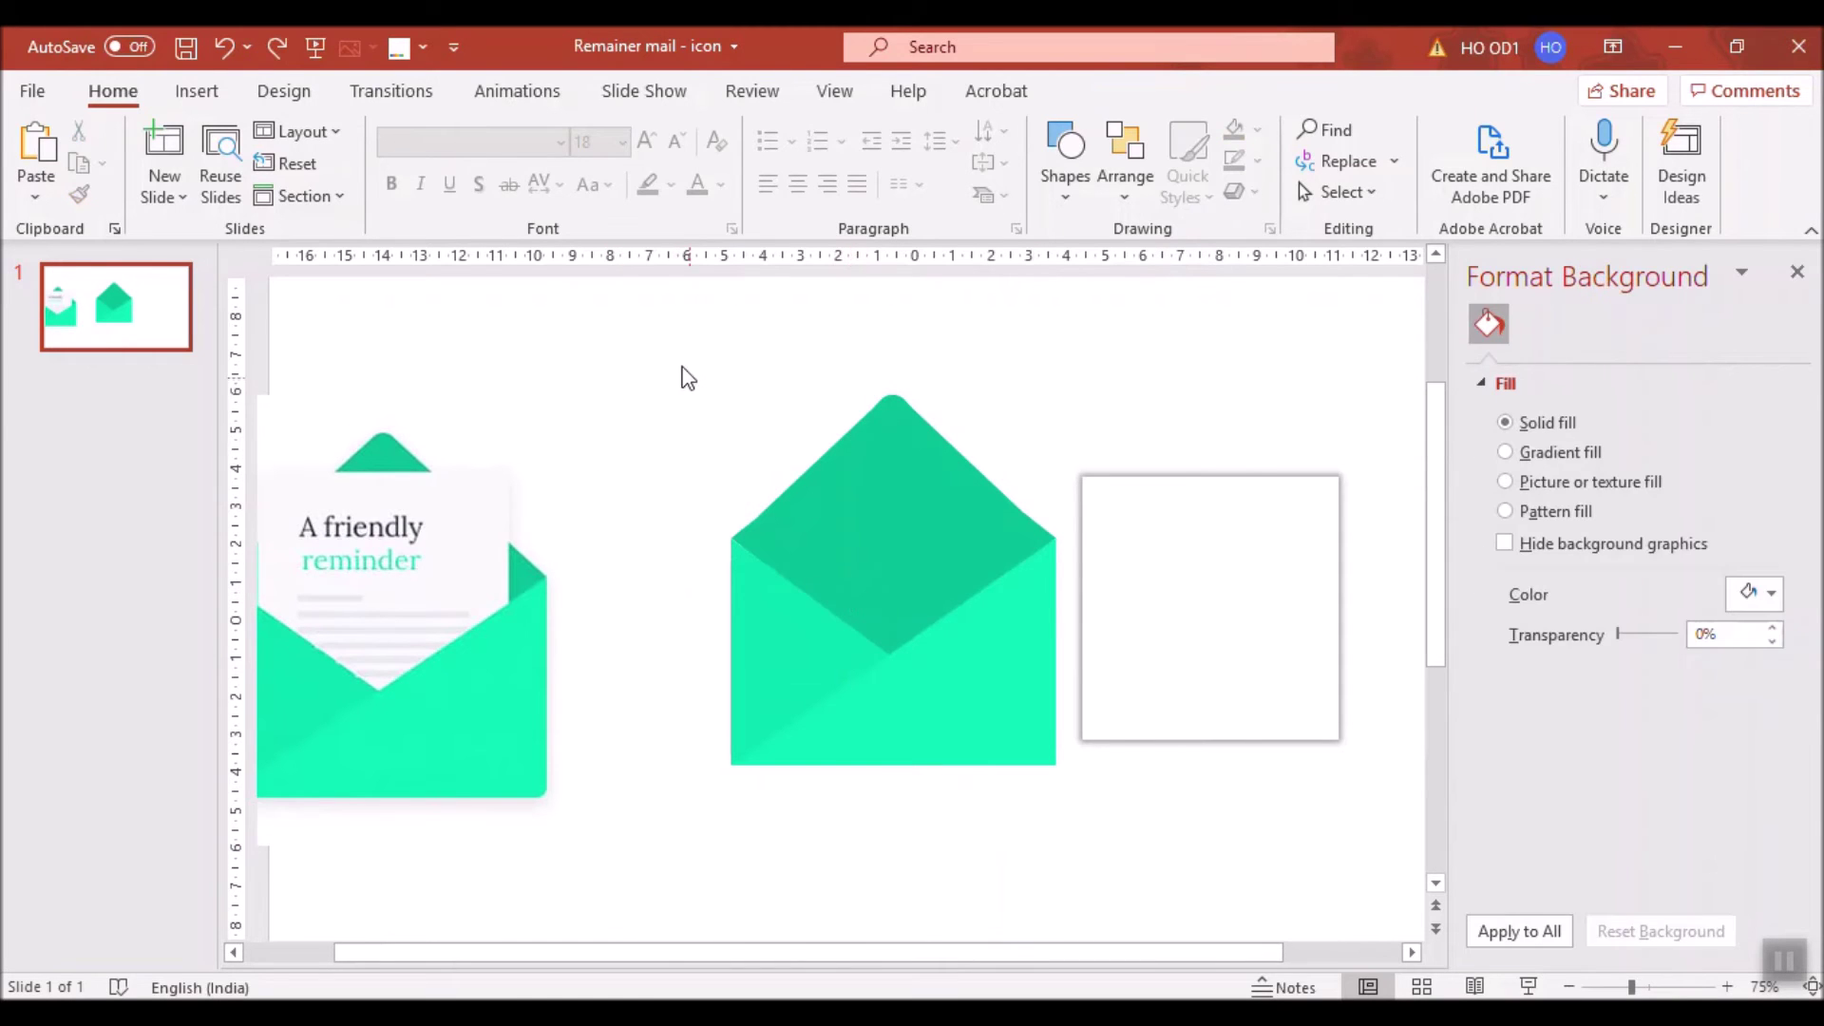
pyautogui.moveTo(999, 746); pyautogui.dragTo(924, 746)
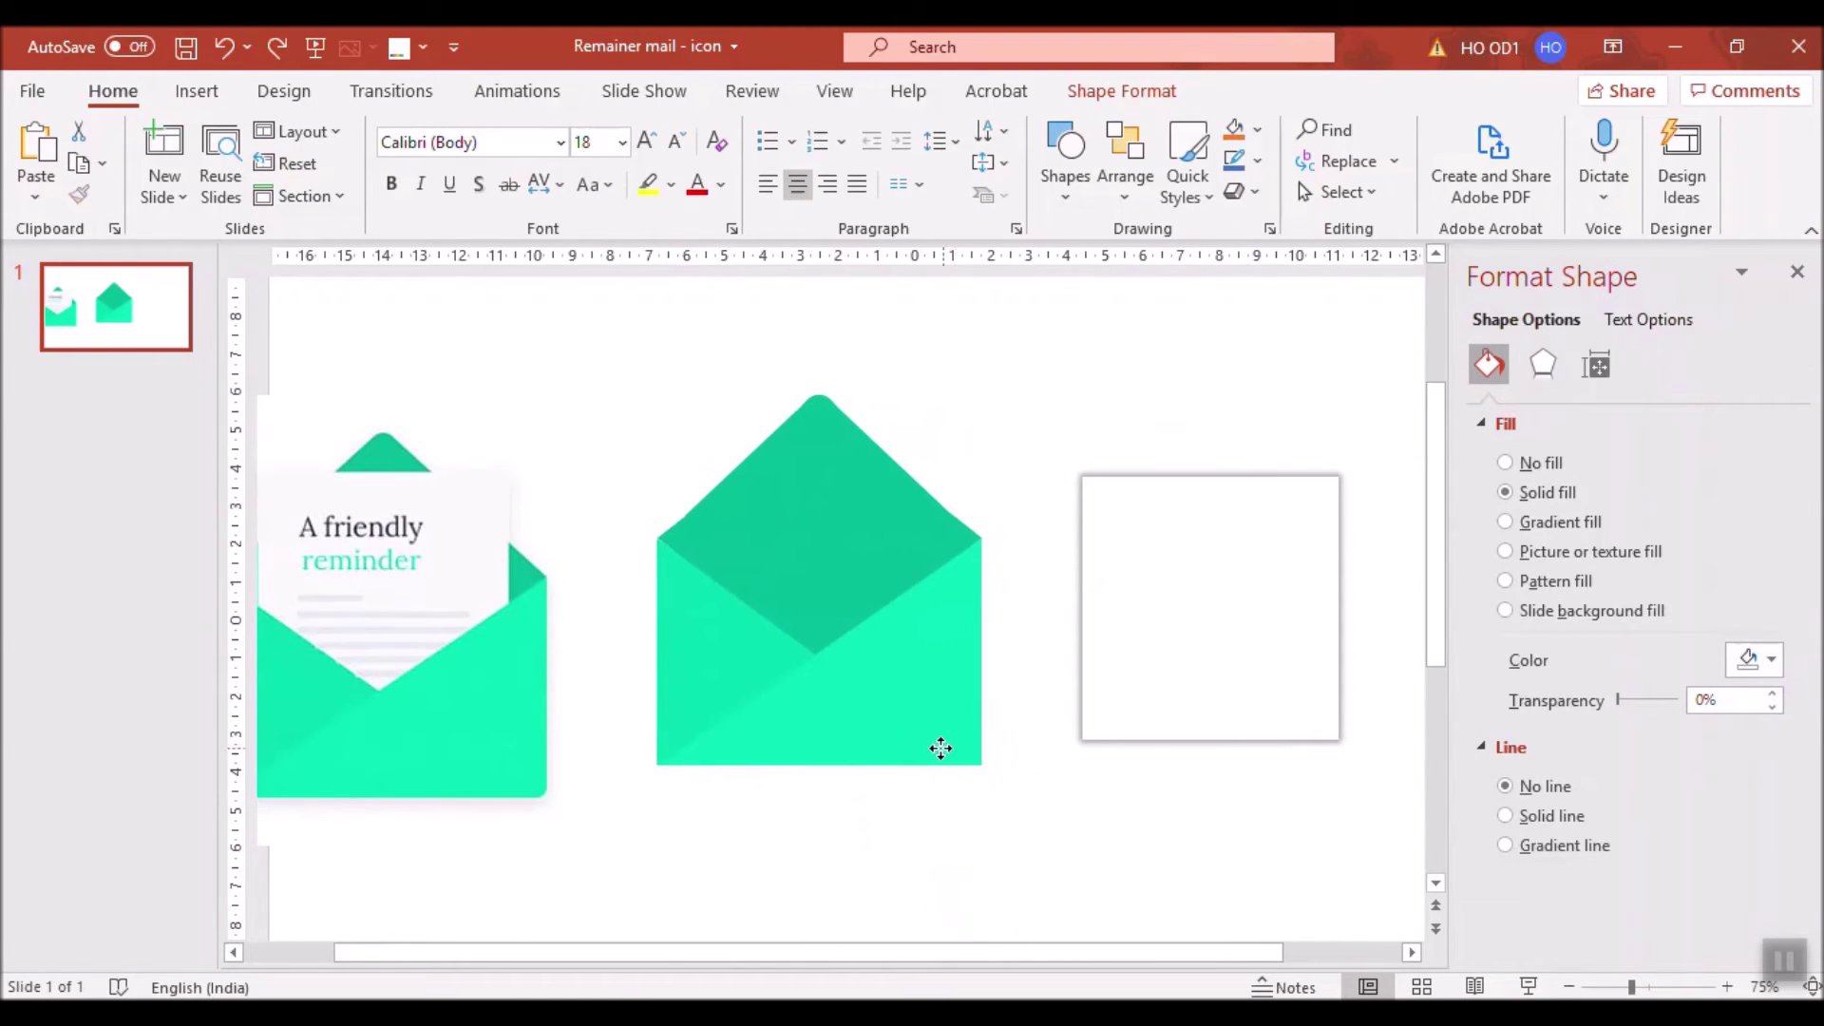
pyautogui.moveTo(1188, 684); pyautogui.dragTo(1131, 697)
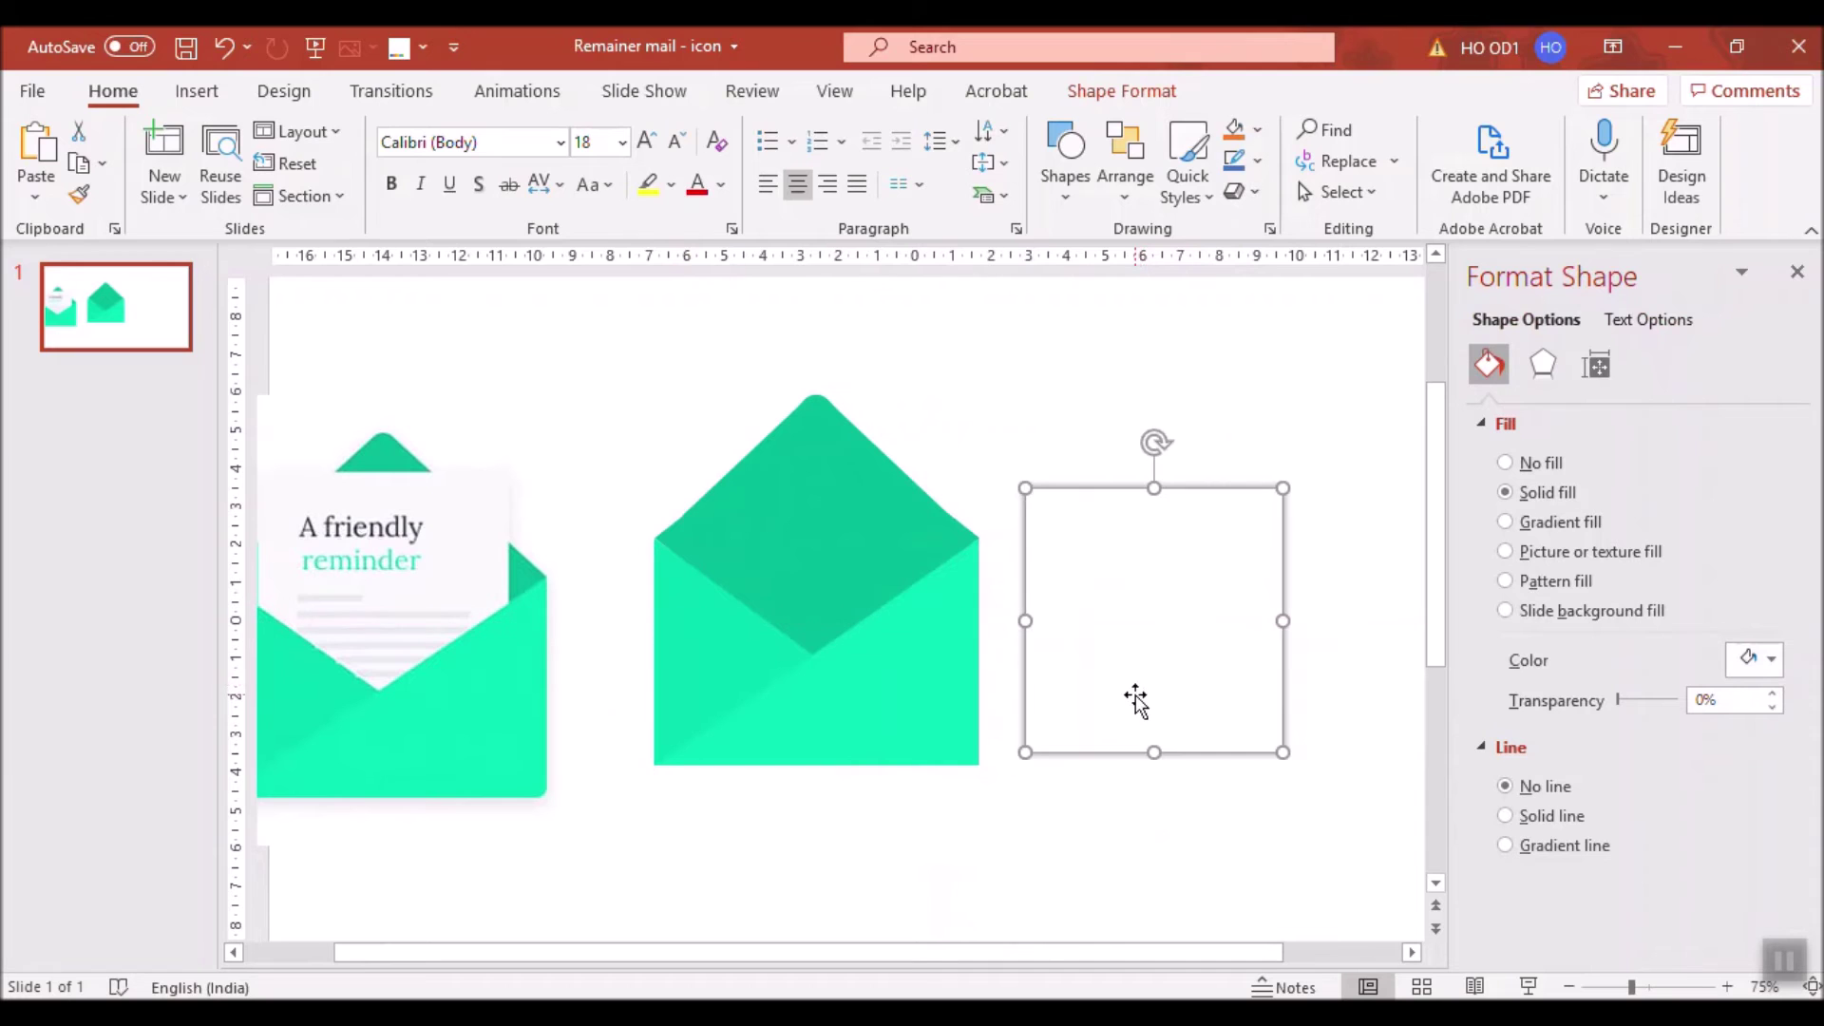
pyautogui.click(197, 90)
pyautogui.click(487, 161)
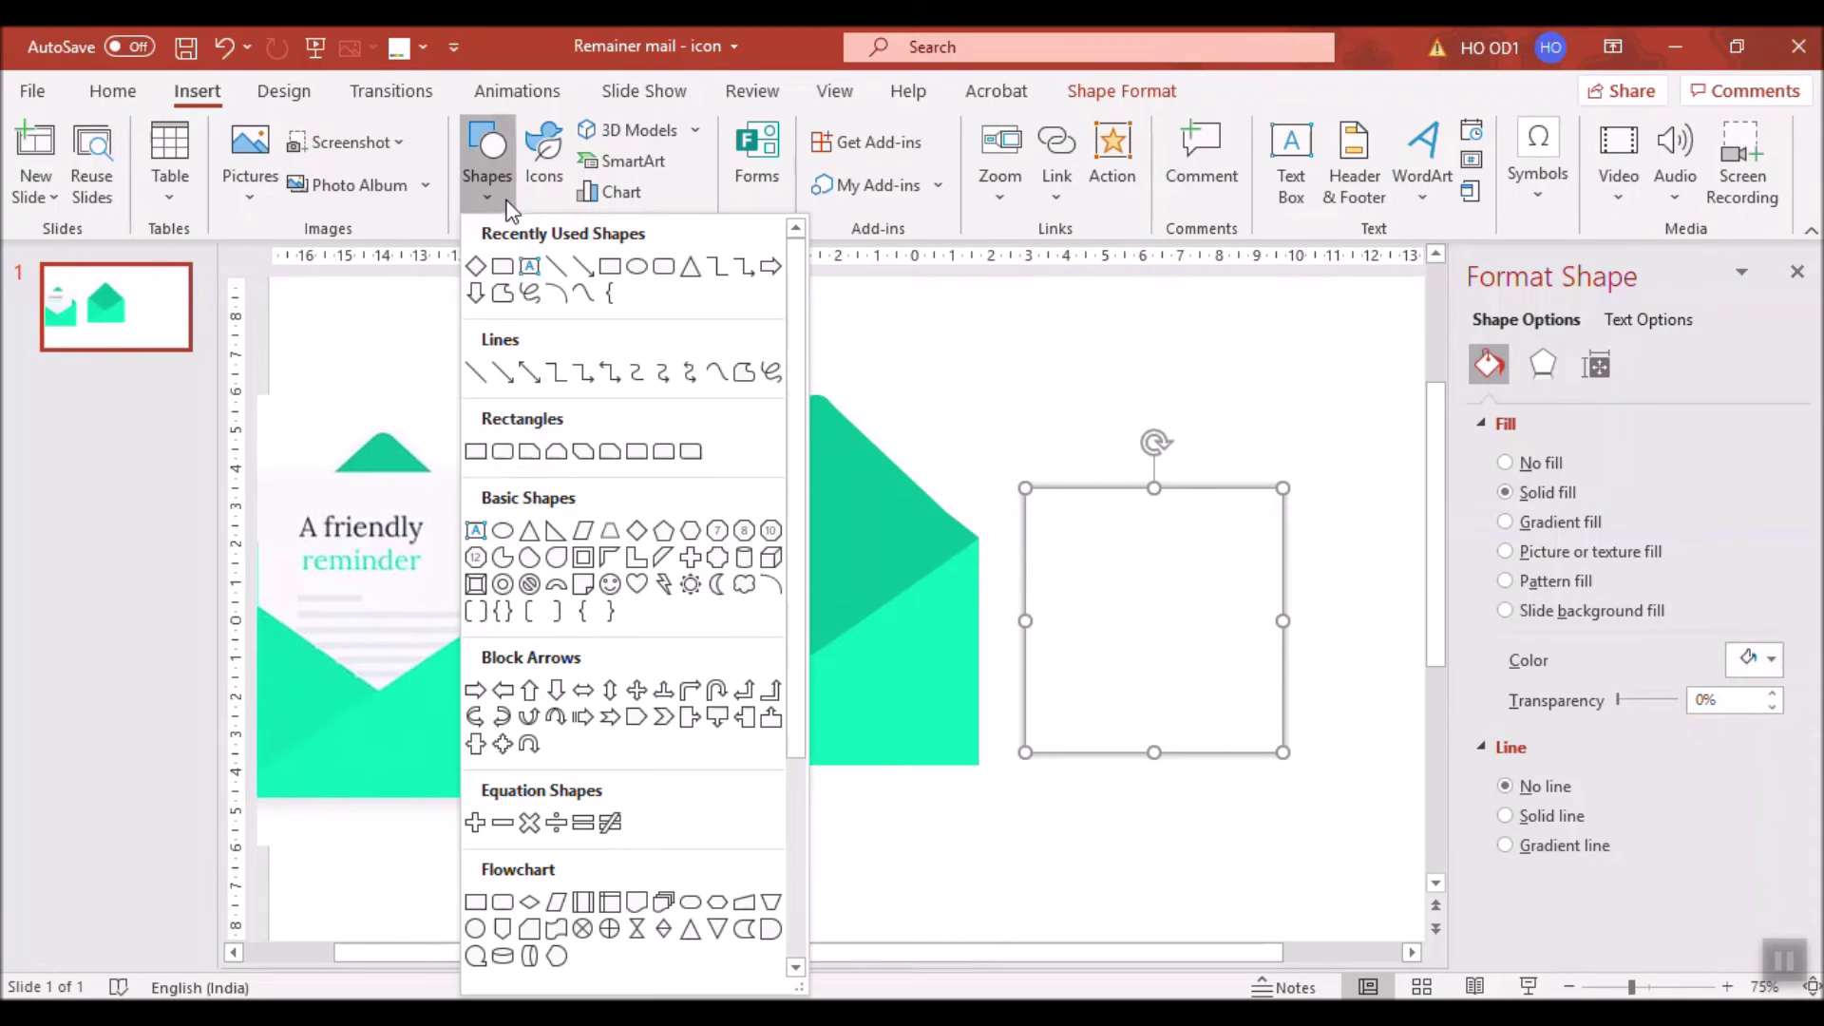
# Draw a thick dark grey horizontal line inside the white card.
pyautogui.click(483, 375)
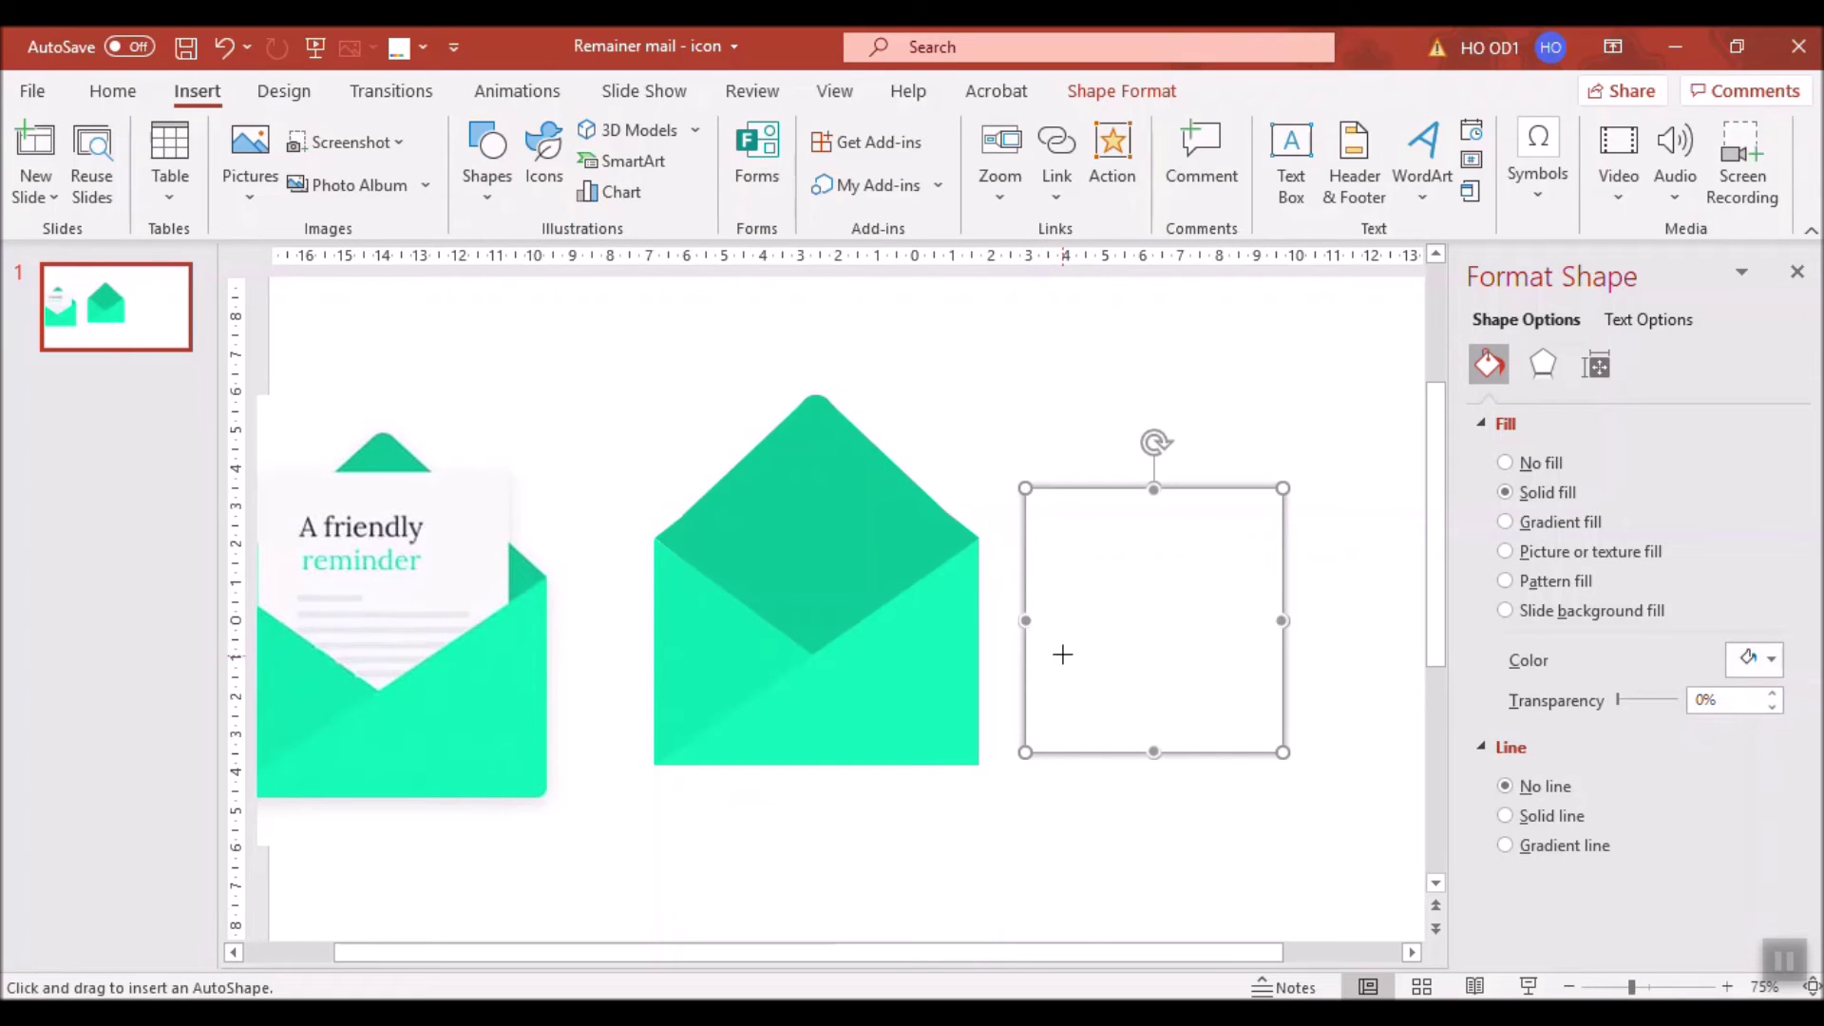
pyautogui.moveTo(1065, 652); pyautogui.dragTo(1234, 651)
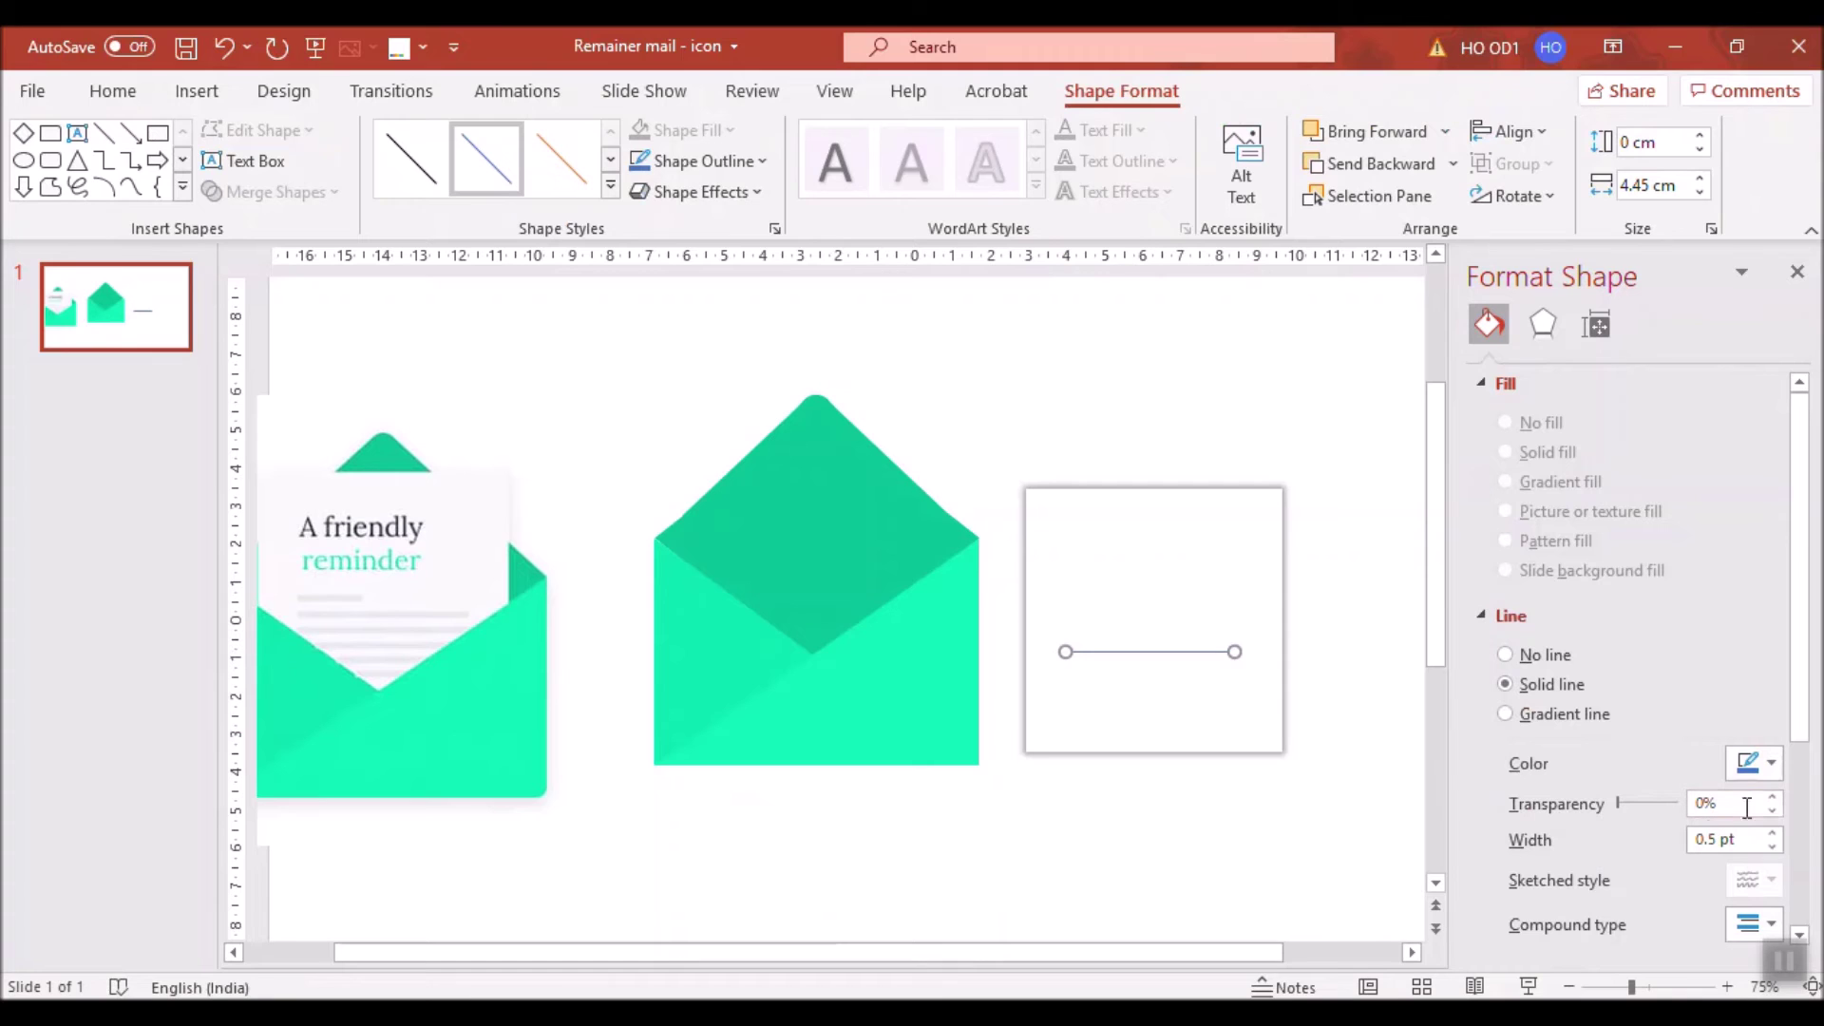
pyautogui.click(1773, 834)
pyautogui.click(1773, 834)
pyautogui.click(1773, 833)
pyautogui.click(1773, 833)
pyautogui.click(1773, 833)
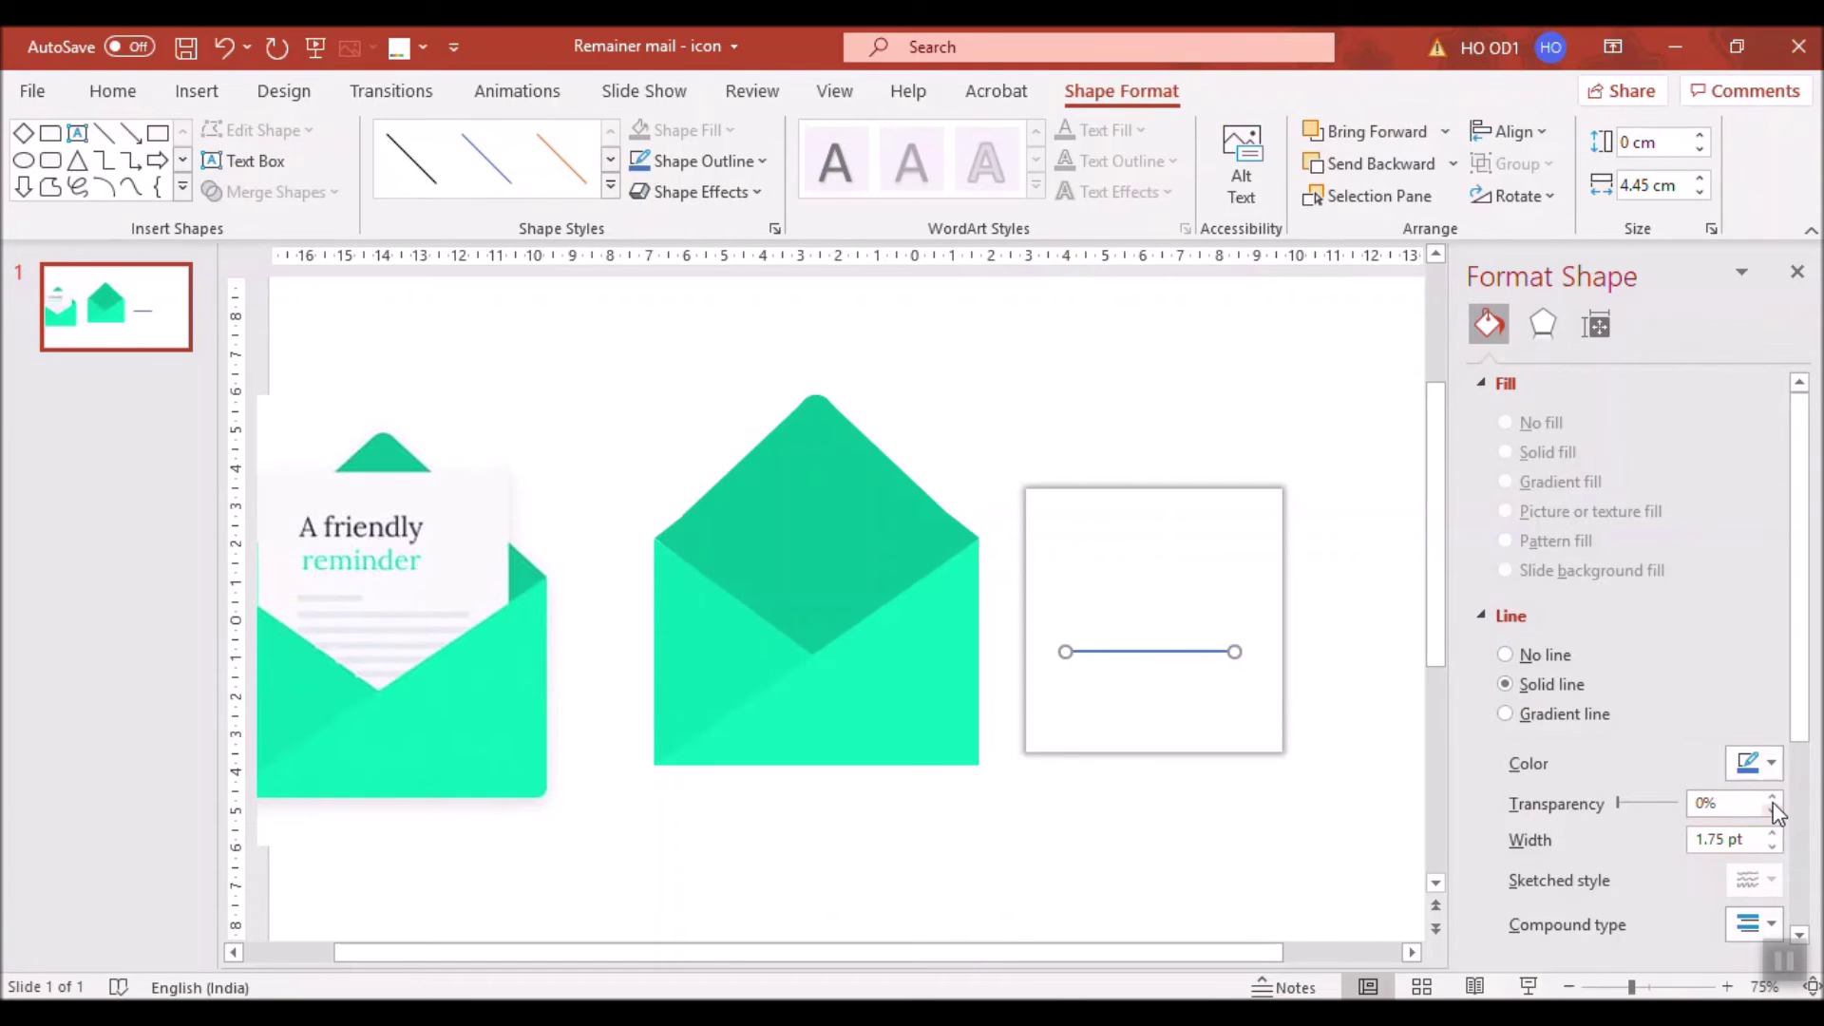
pyautogui.click(1771, 763)
pyautogui.click(1623, 460)
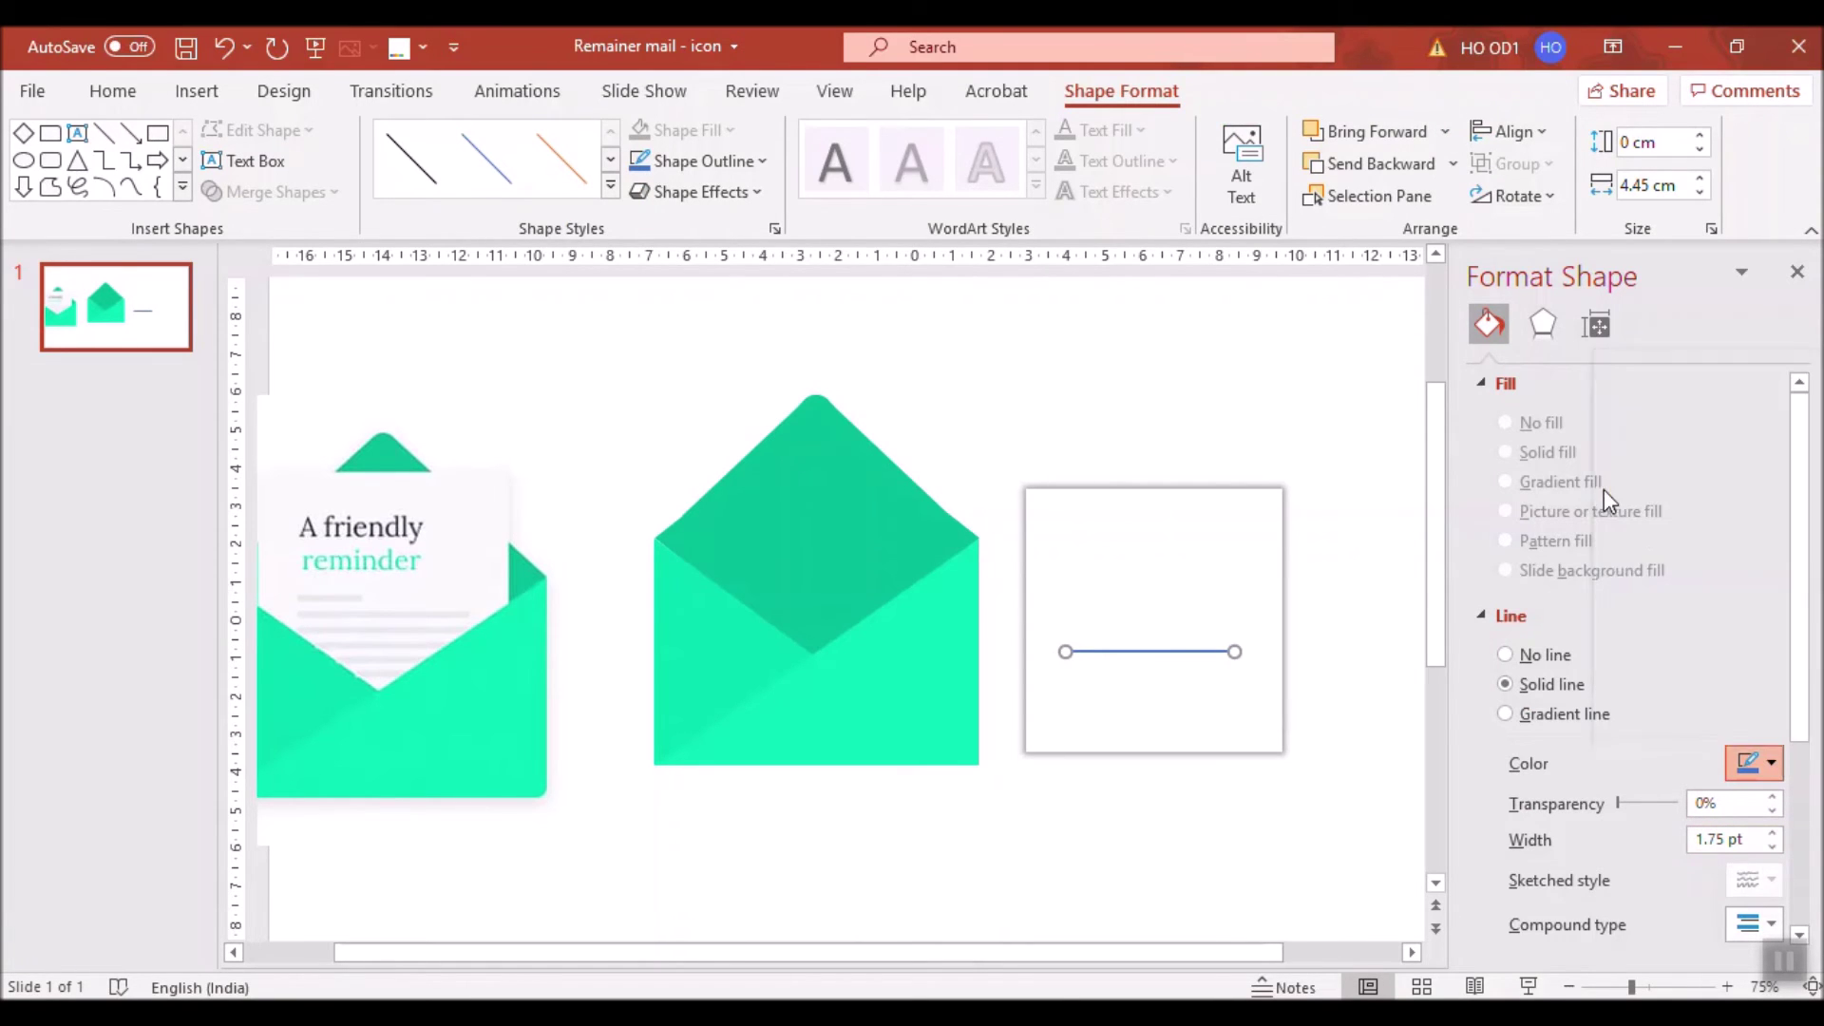
# Change the line to light grey with a 2.5 pt width.
pyautogui.click(1334, 680)
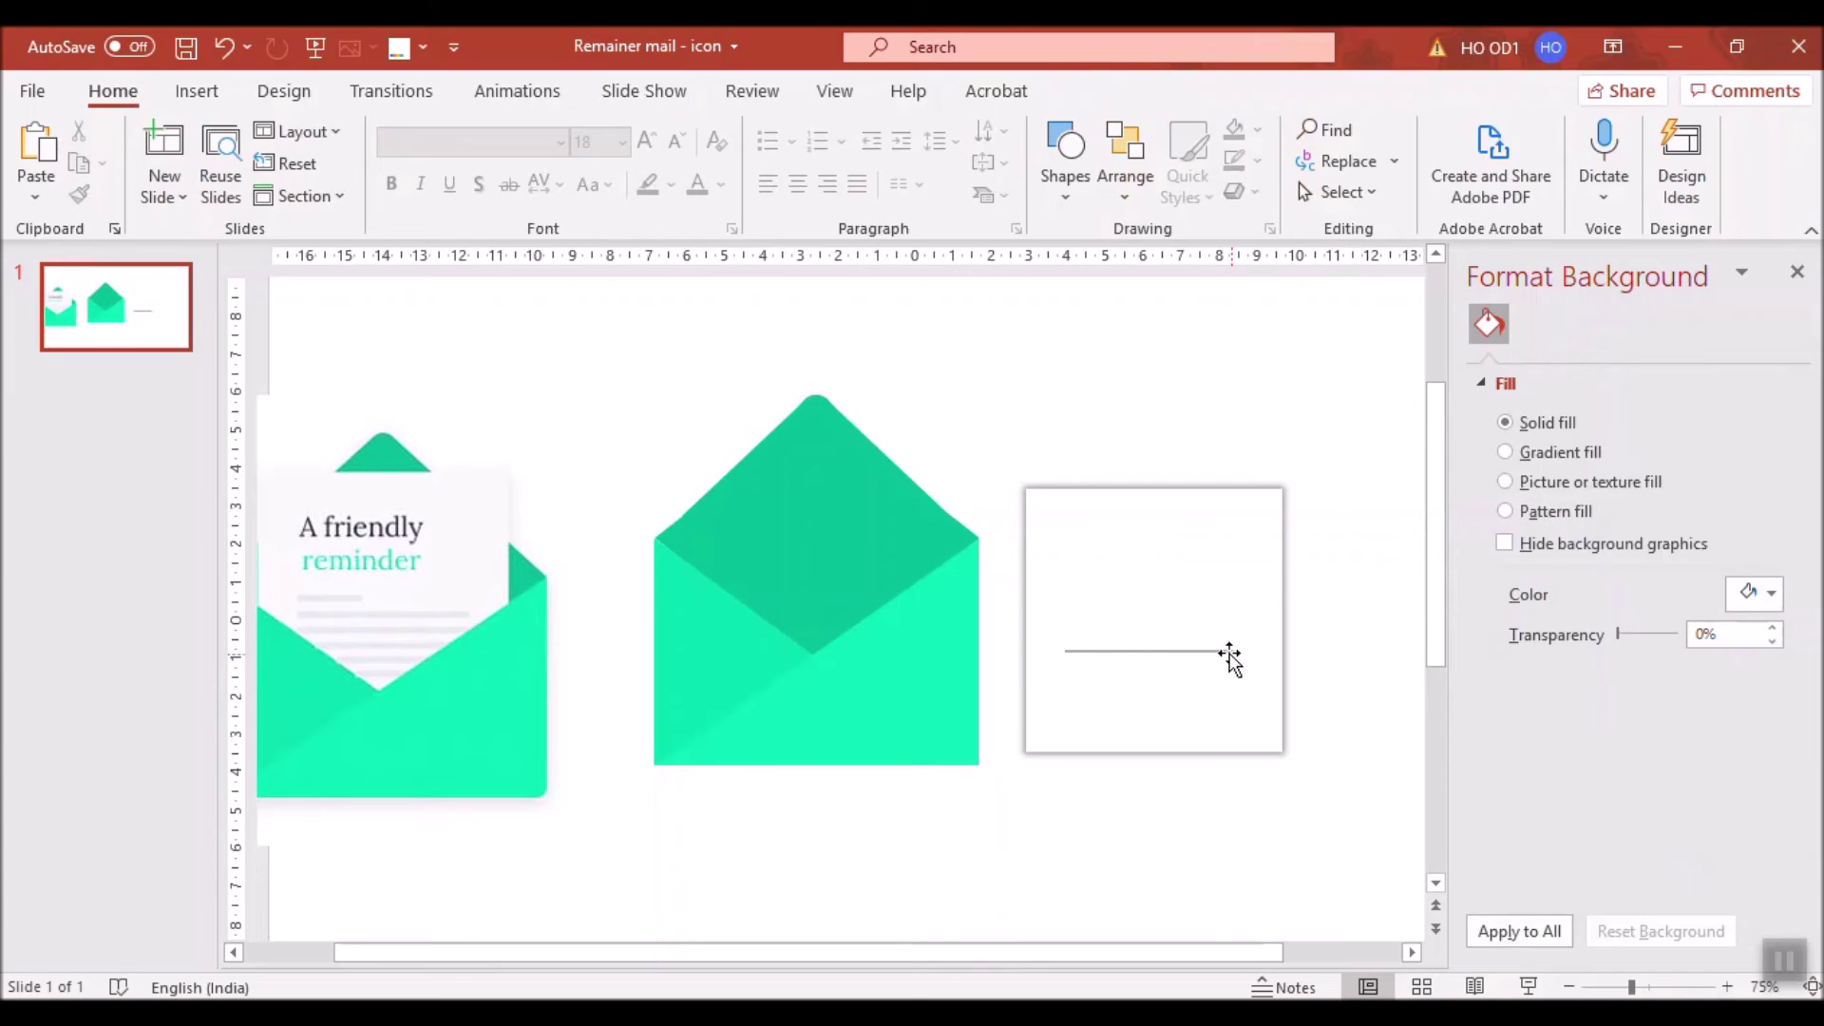
pyautogui.click(1230, 652)
pyautogui.click(1760, 530)
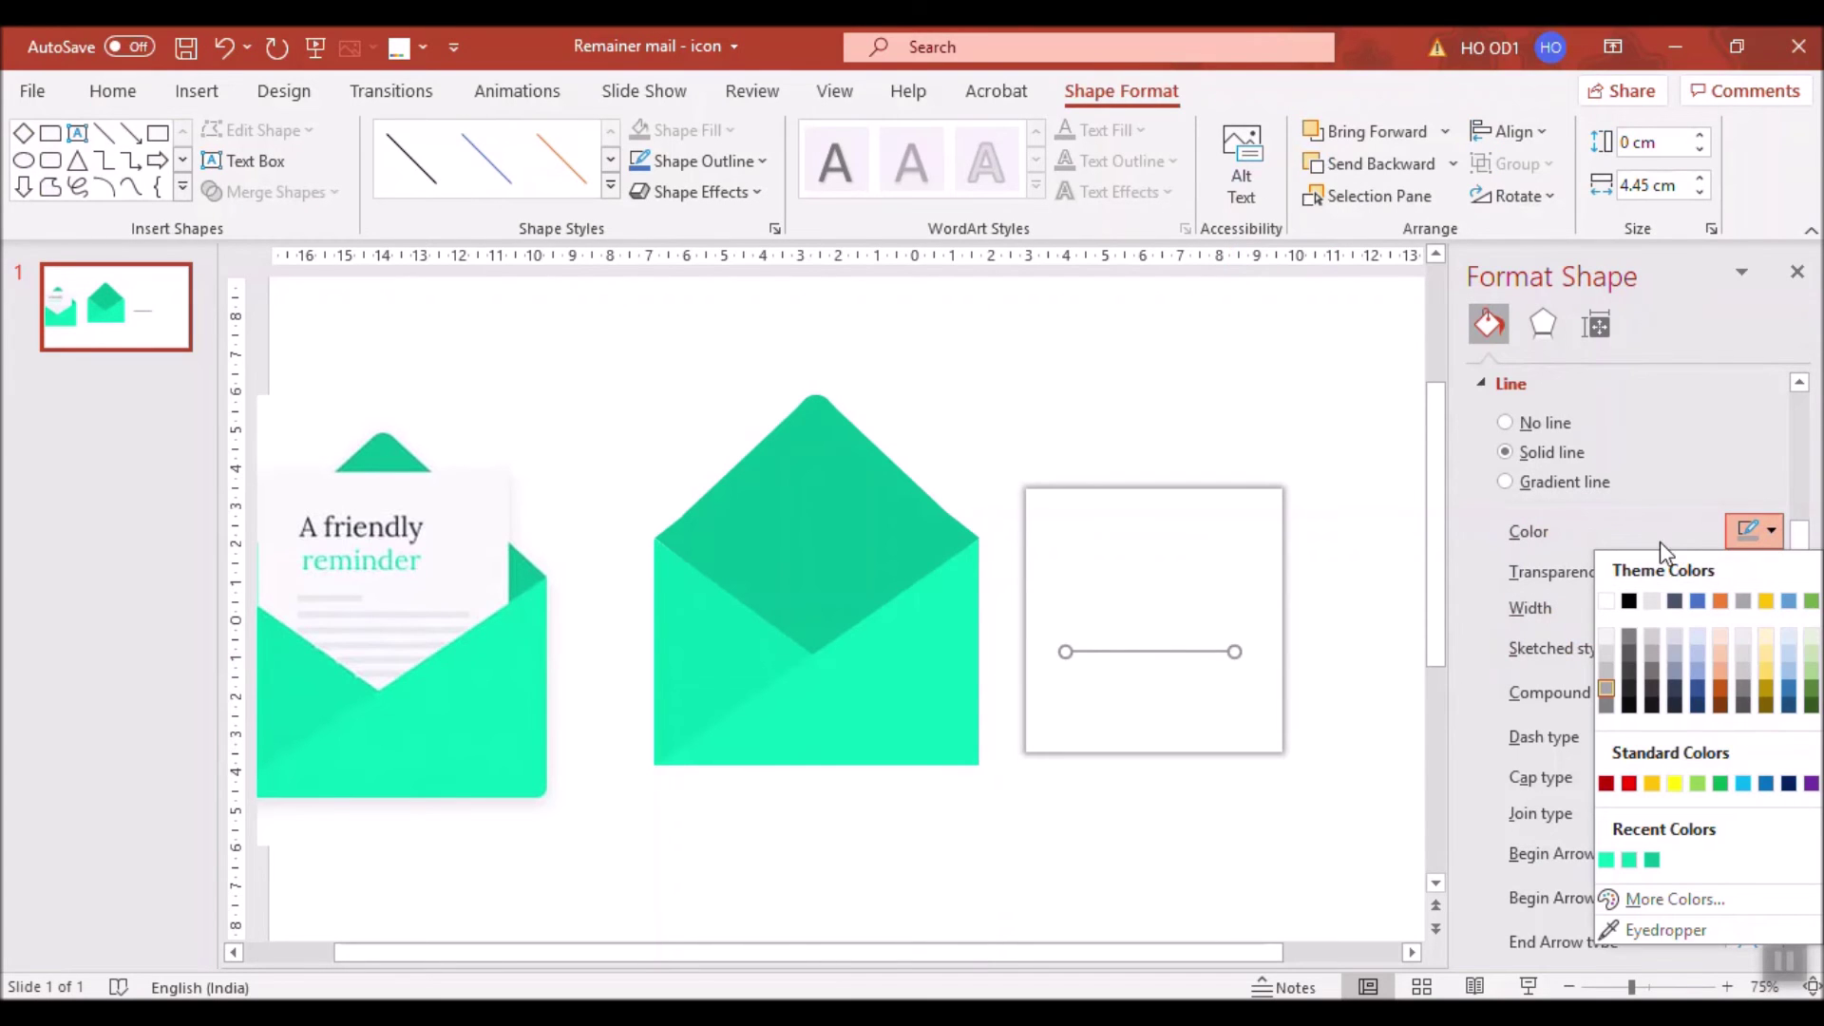
pyautogui.click(1615, 652)
pyautogui.click(1379, 659)
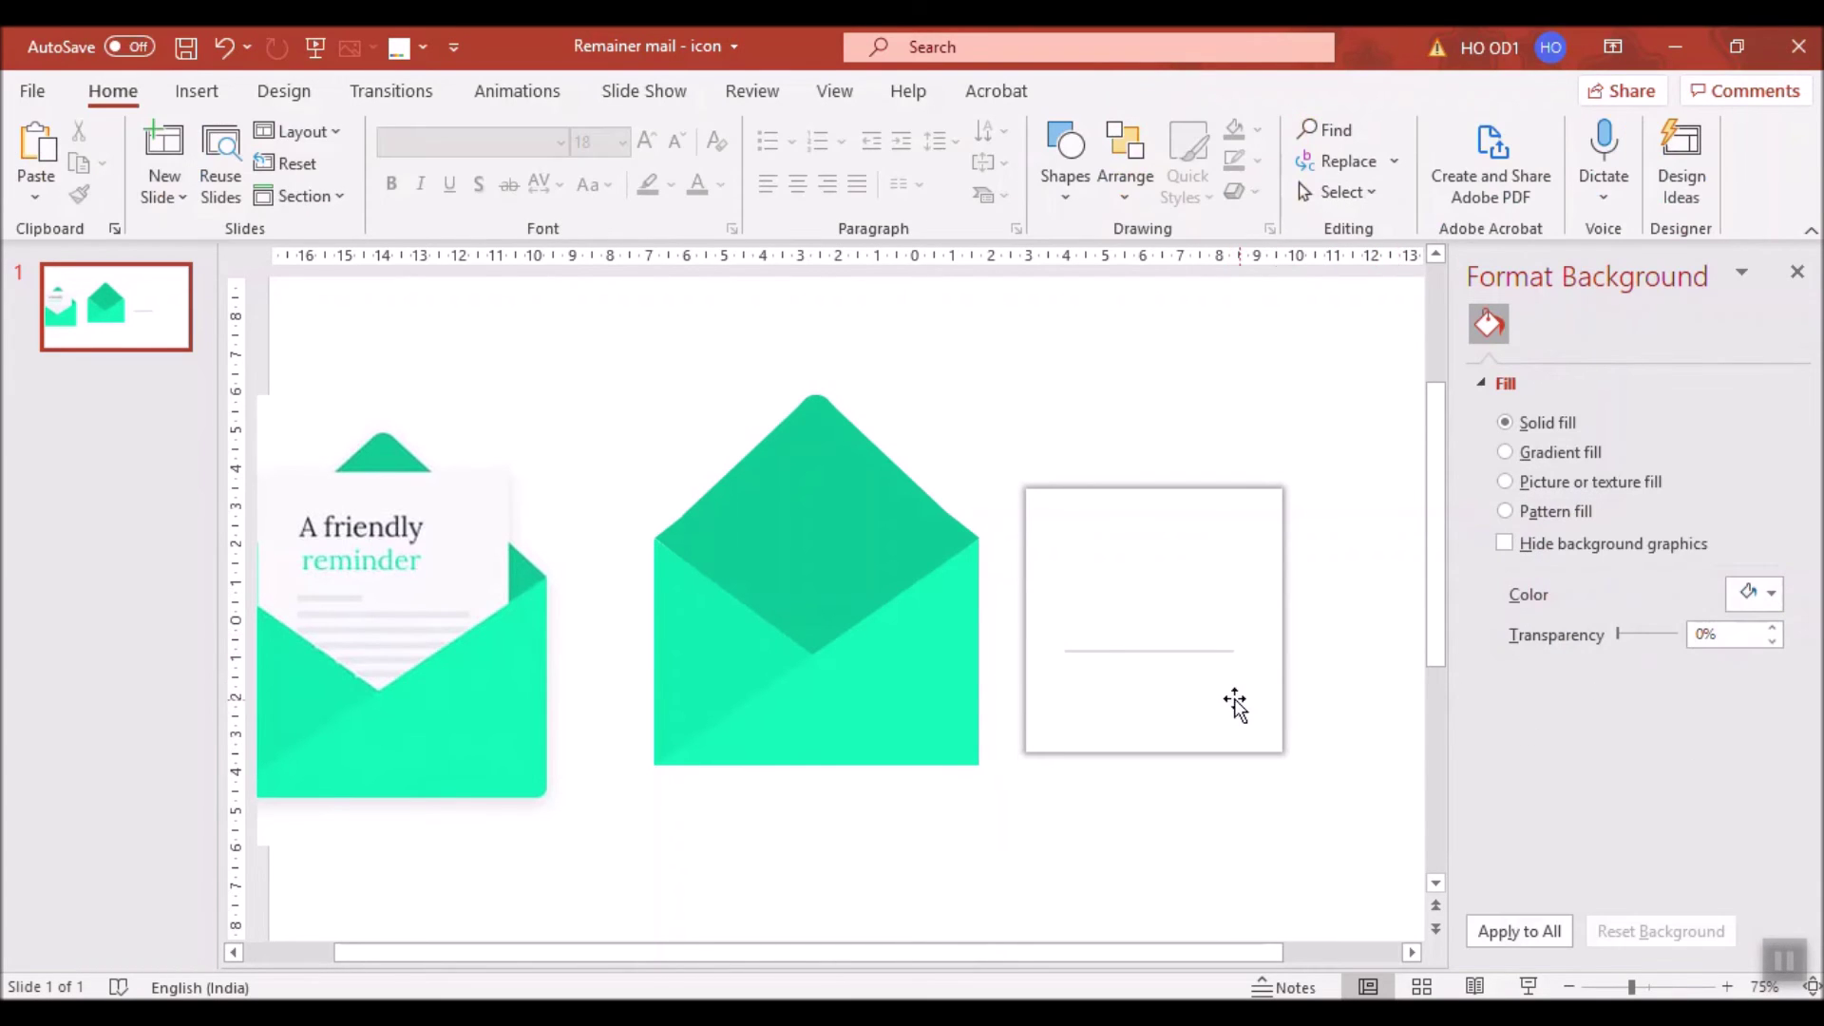
pyautogui.click(1228, 652)
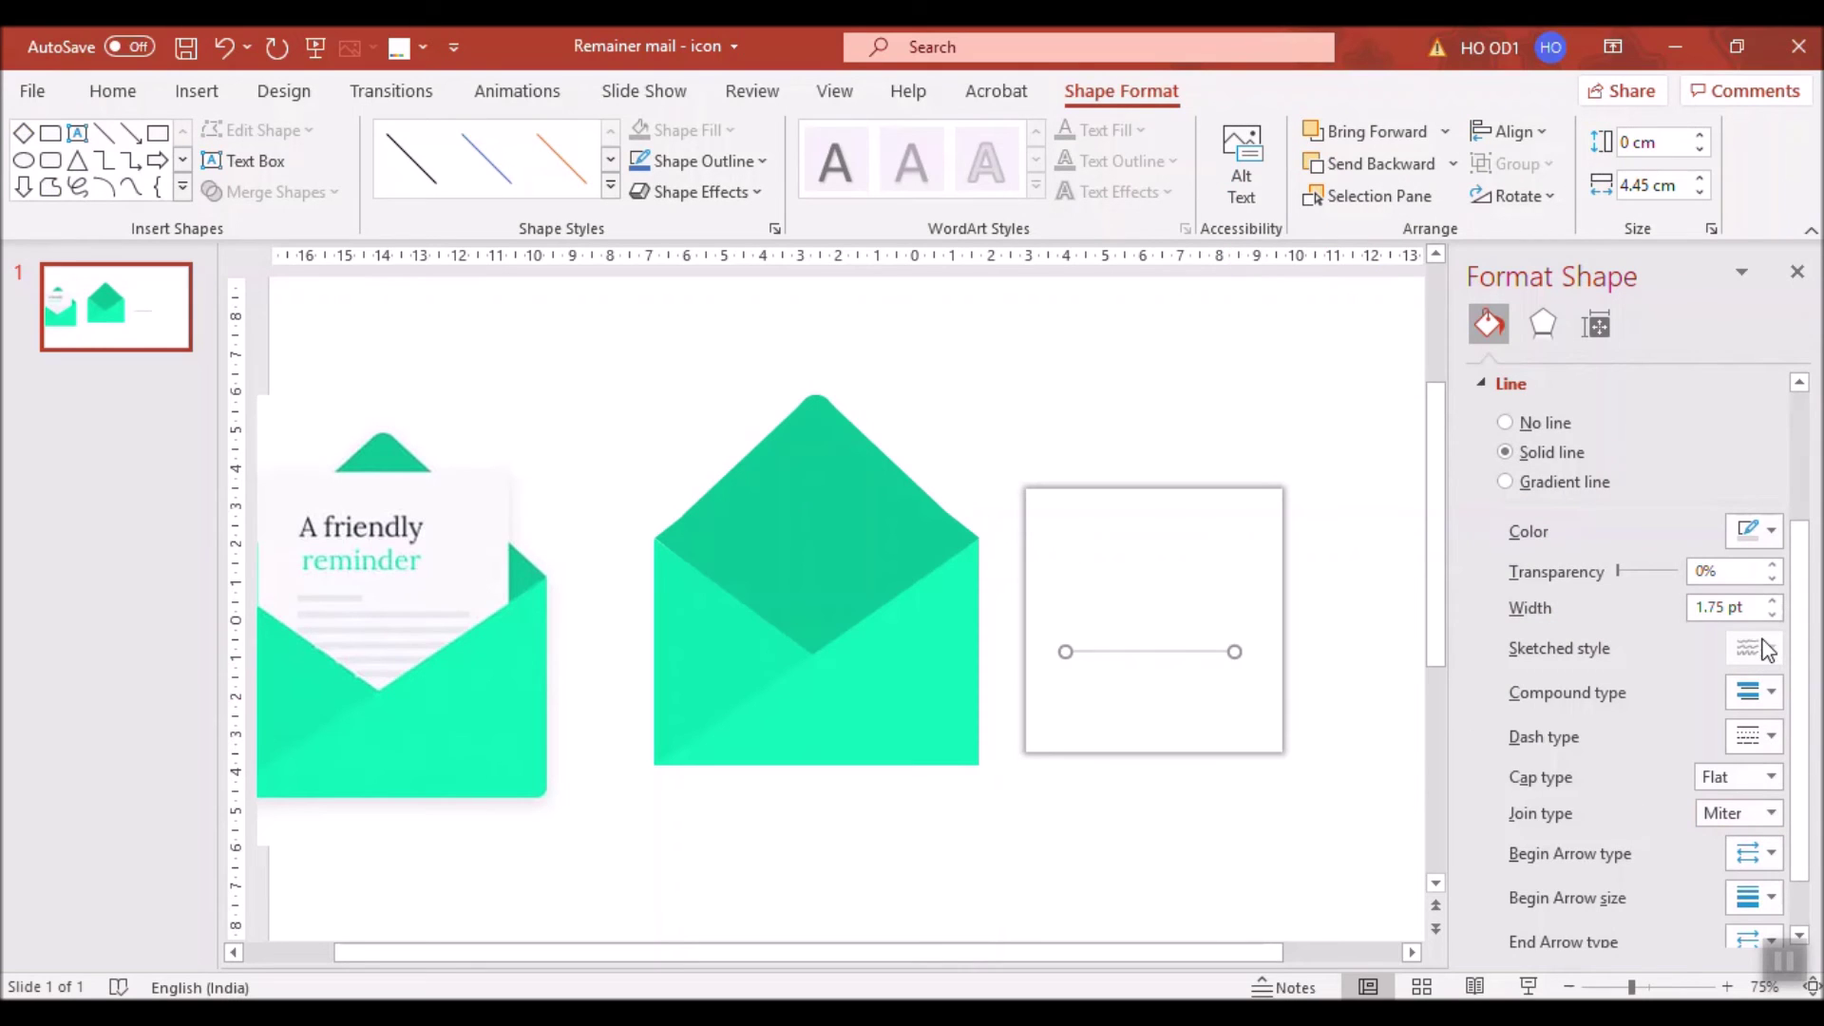
pyautogui.click(1773, 600)
pyautogui.click(1767, 534)
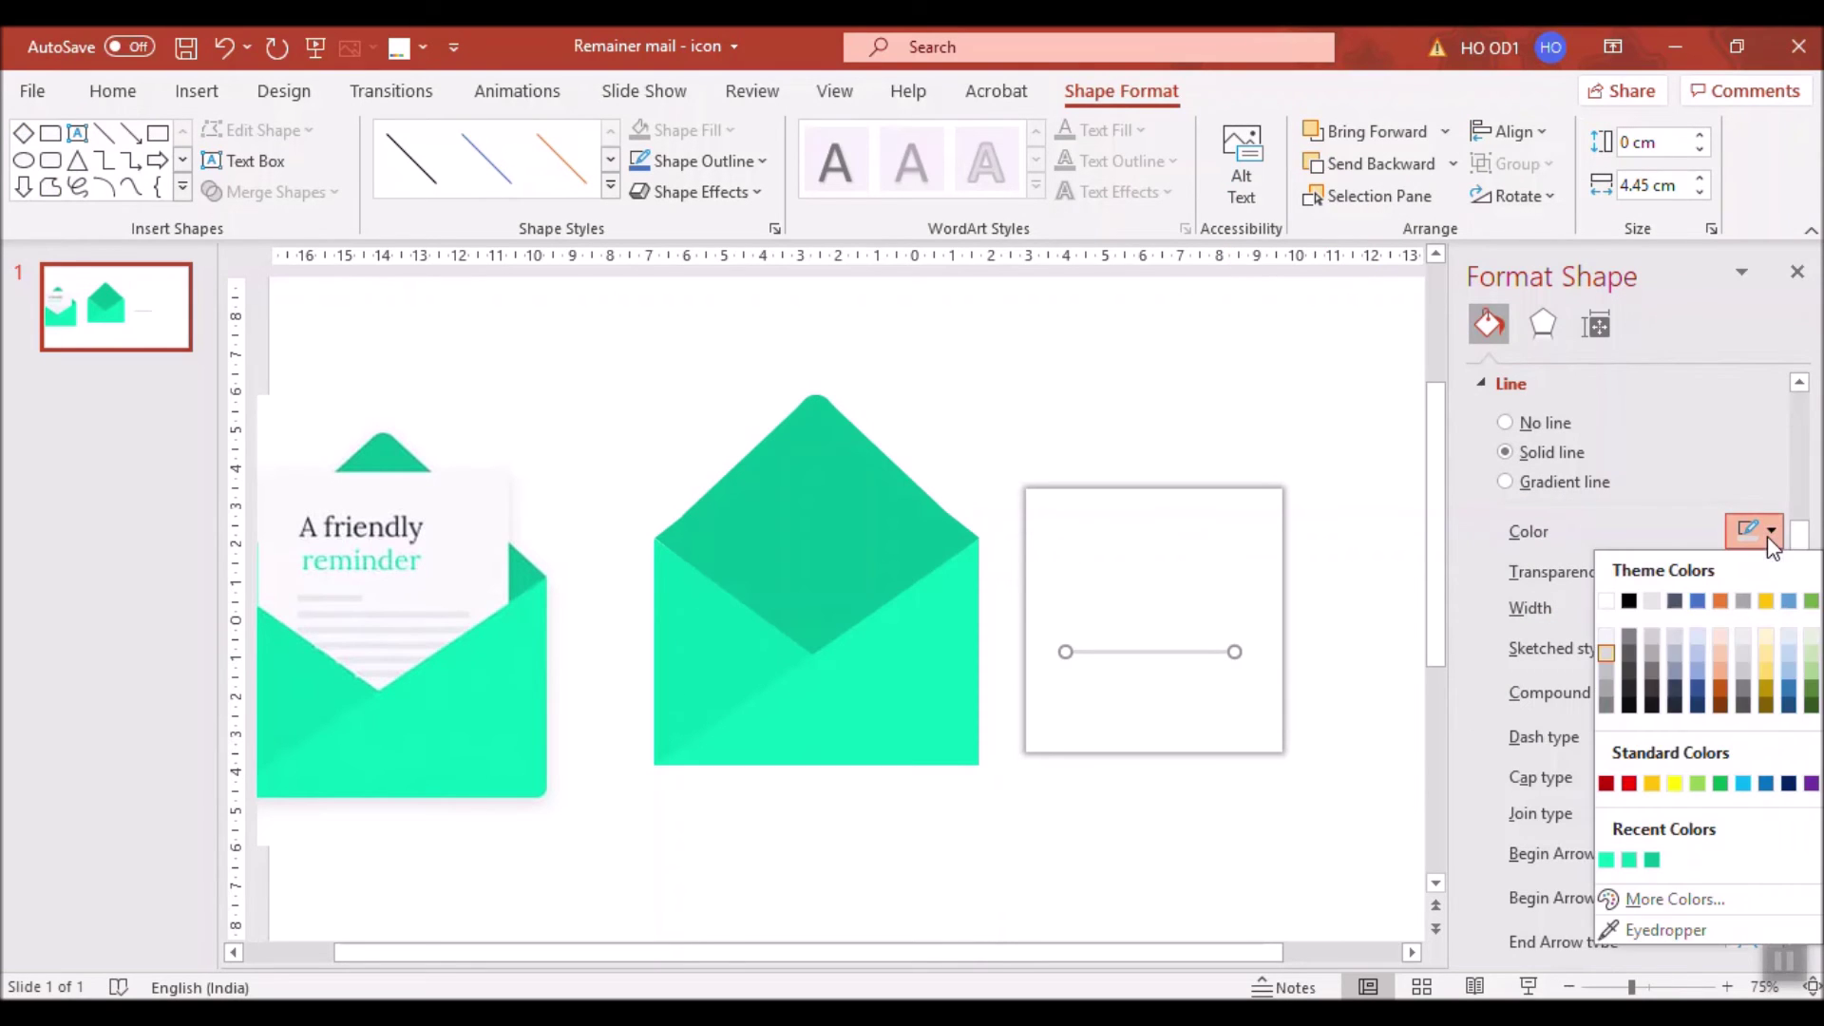
pyautogui.click(1578, 685)
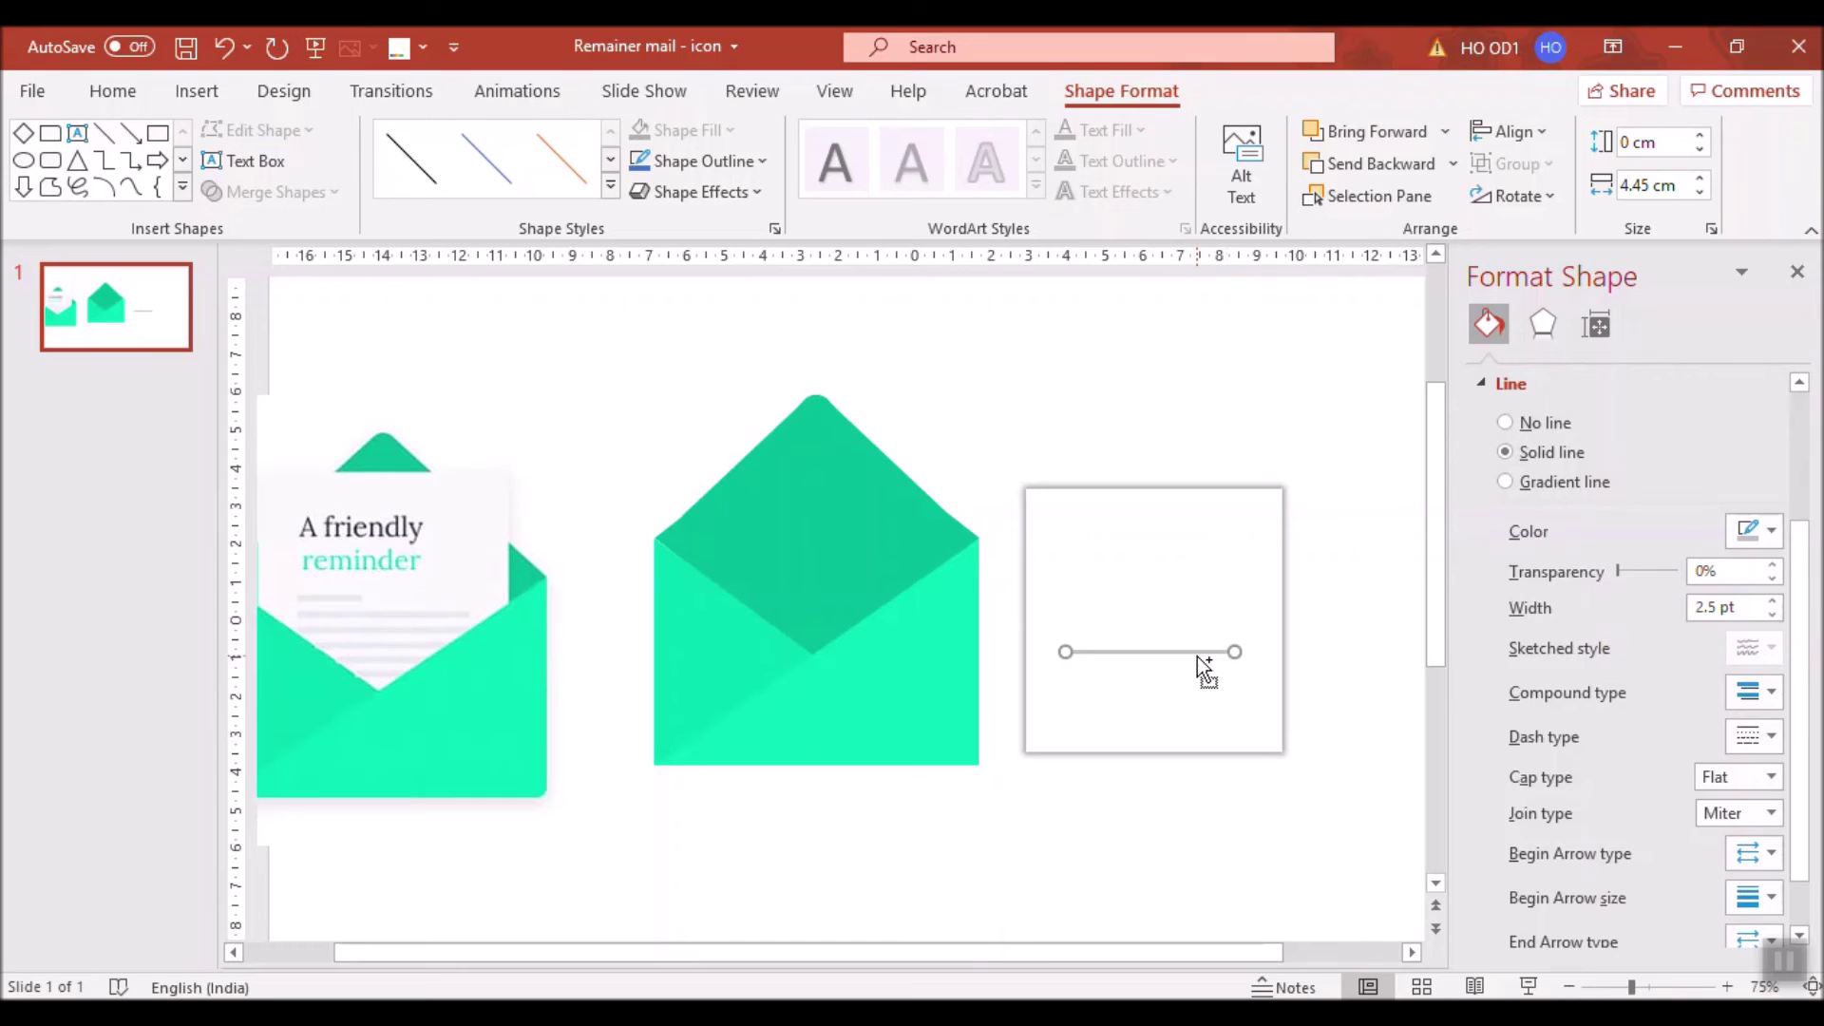
# Duplicate the line twice below it, giving three stacked grey lines.
pyautogui.moveTo(1194, 677); pyautogui.dragTo(1212, 693)
pyautogui.moveTo(1212, 693); pyautogui.dragTo(1172, 698)
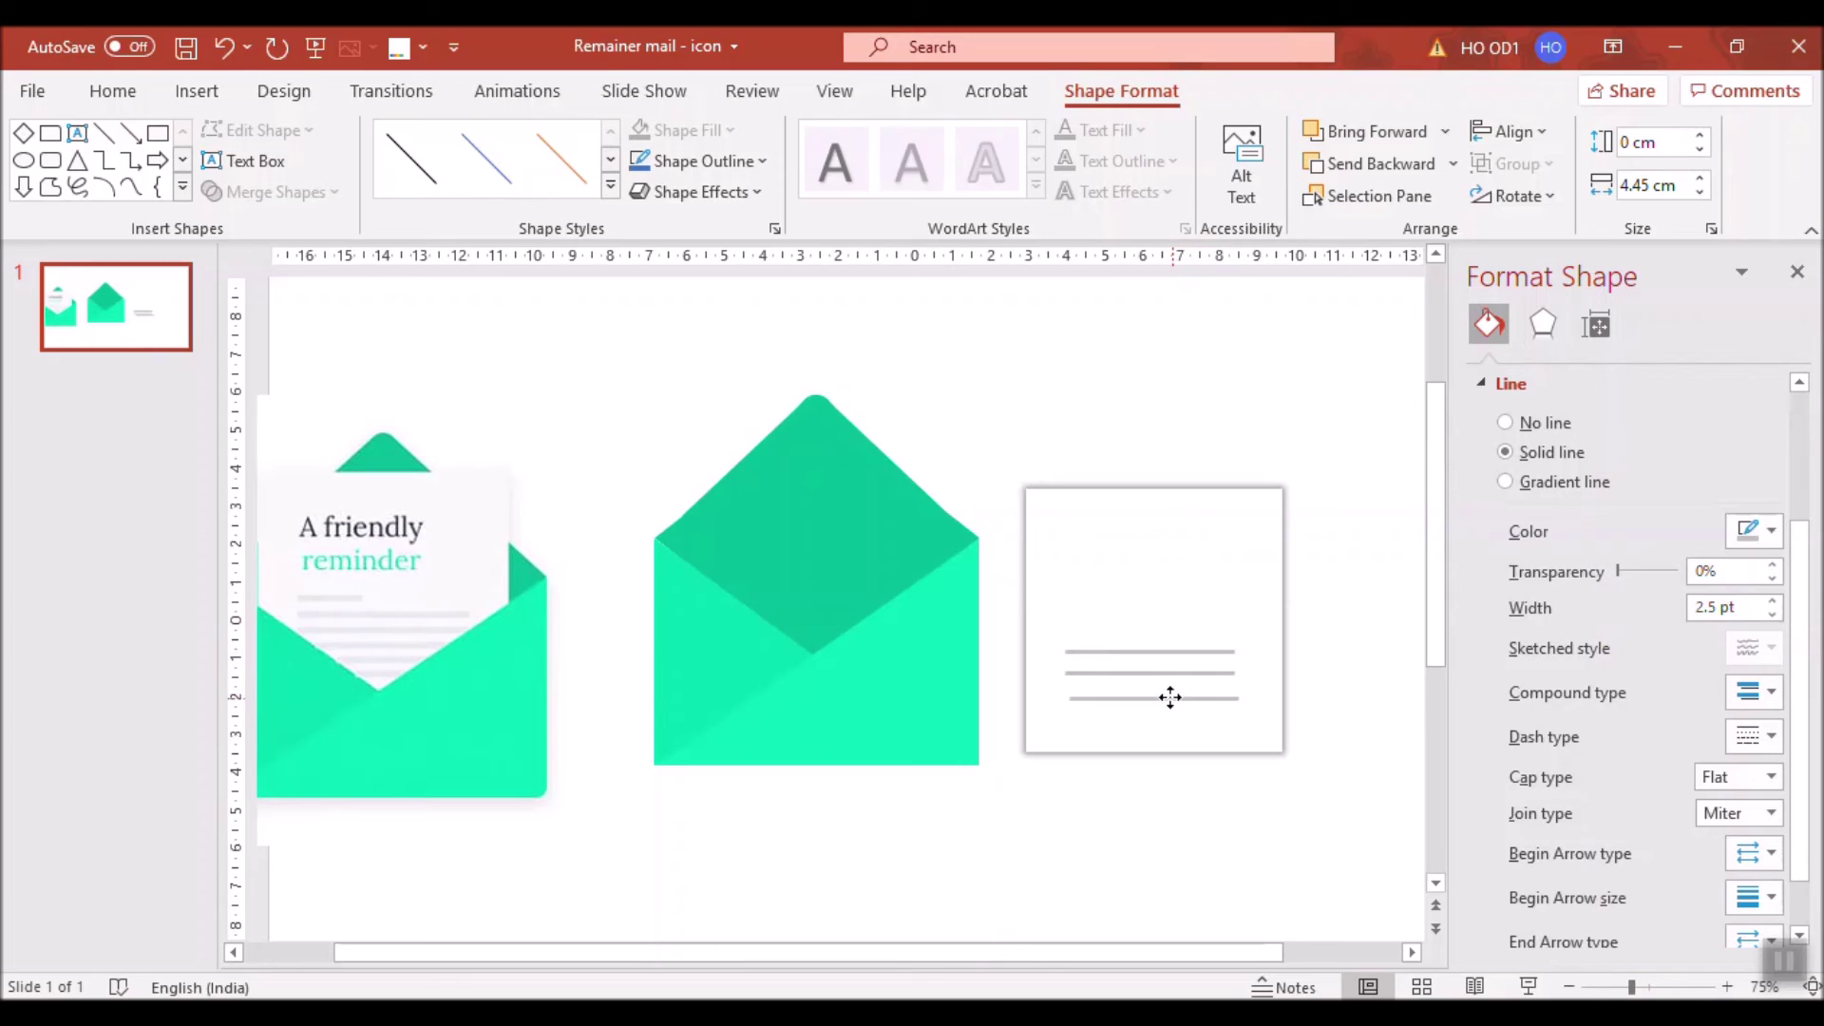
pyautogui.click(1178, 844)
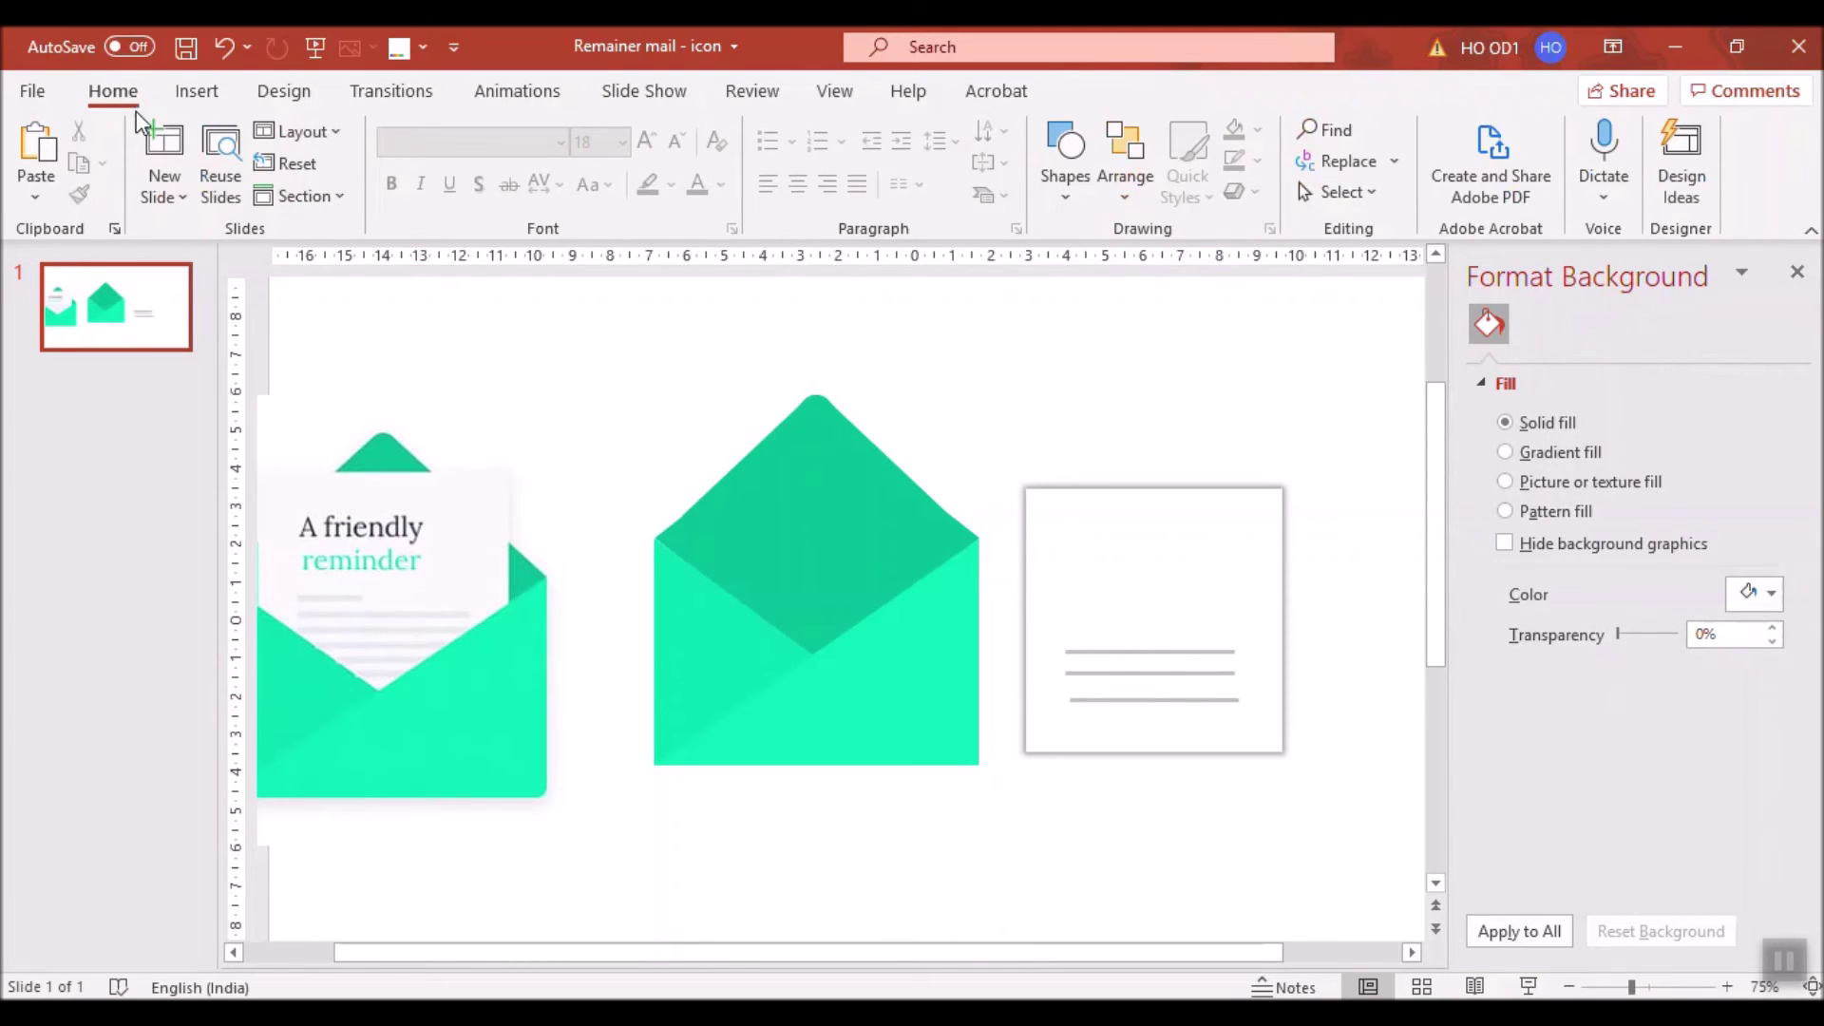
# Add a text box at the card's top with the caption 'A friendly reminder'.
pyautogui.click(195, 91)
pyautogui.click(480, 180)
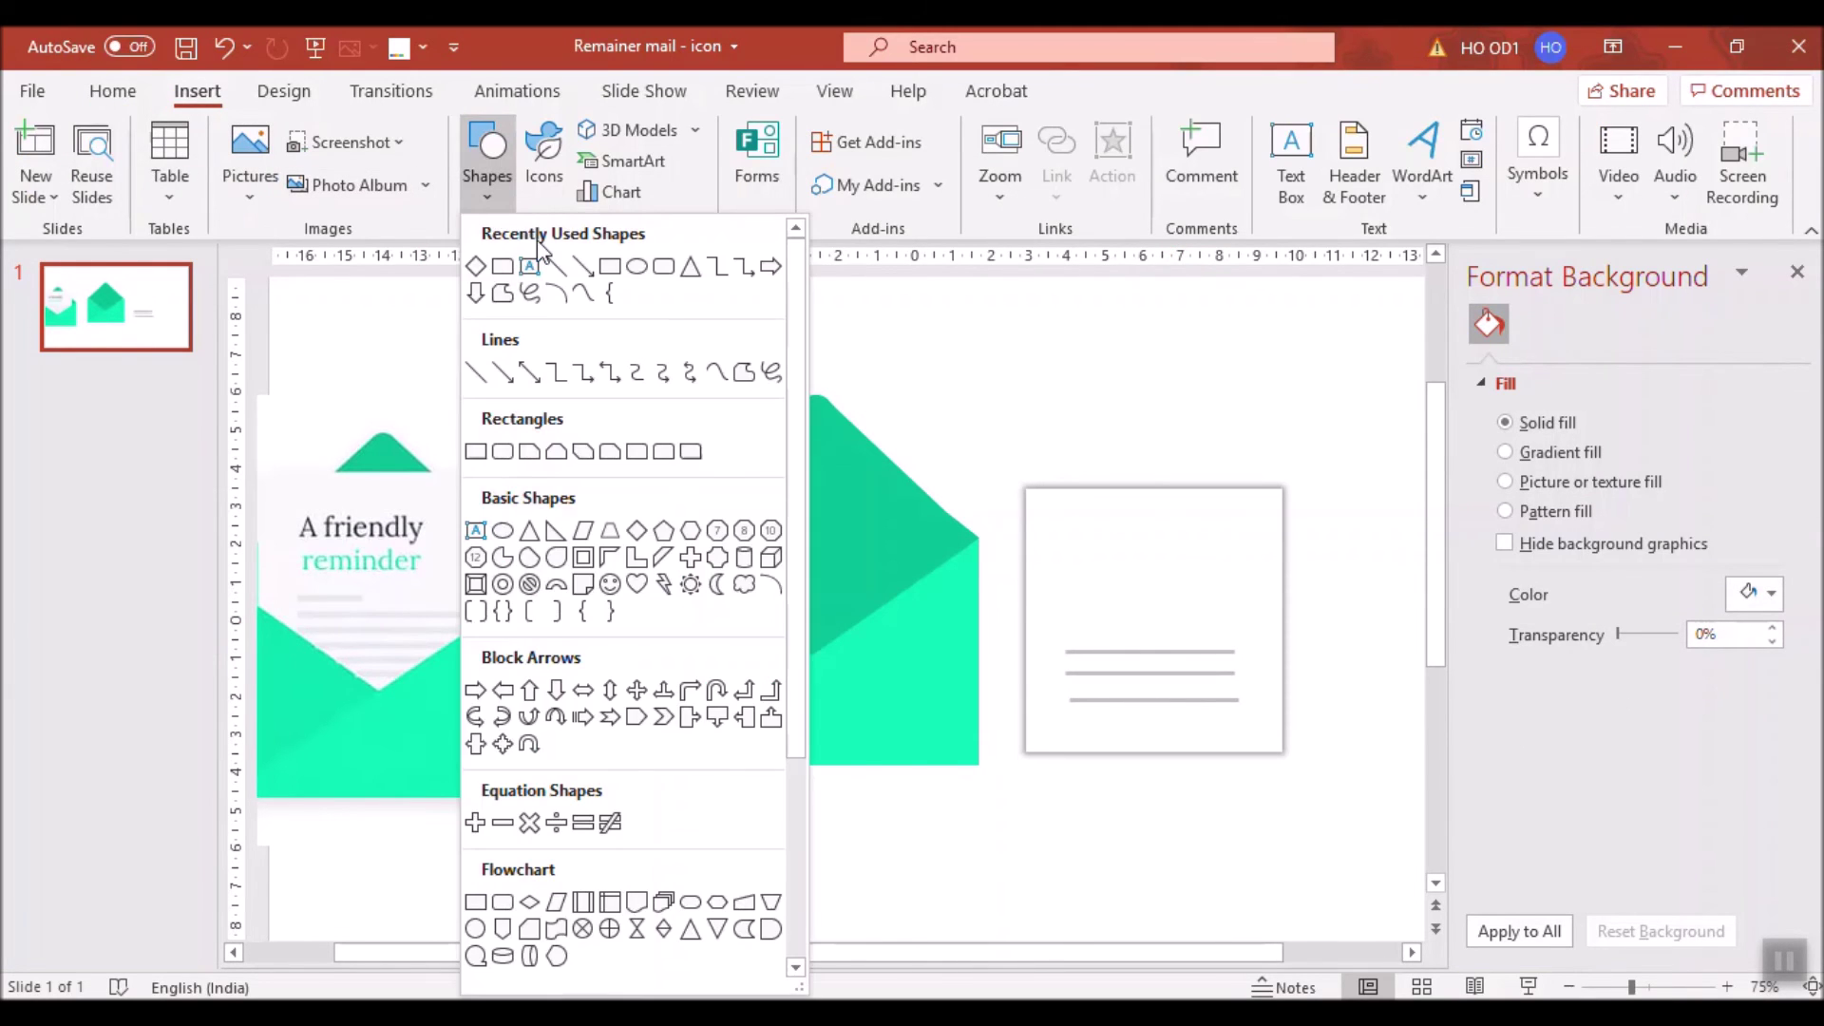
pyautogui.click(529, 266)
pyautogui.click(1024, 419)
pyautogui.write('A')
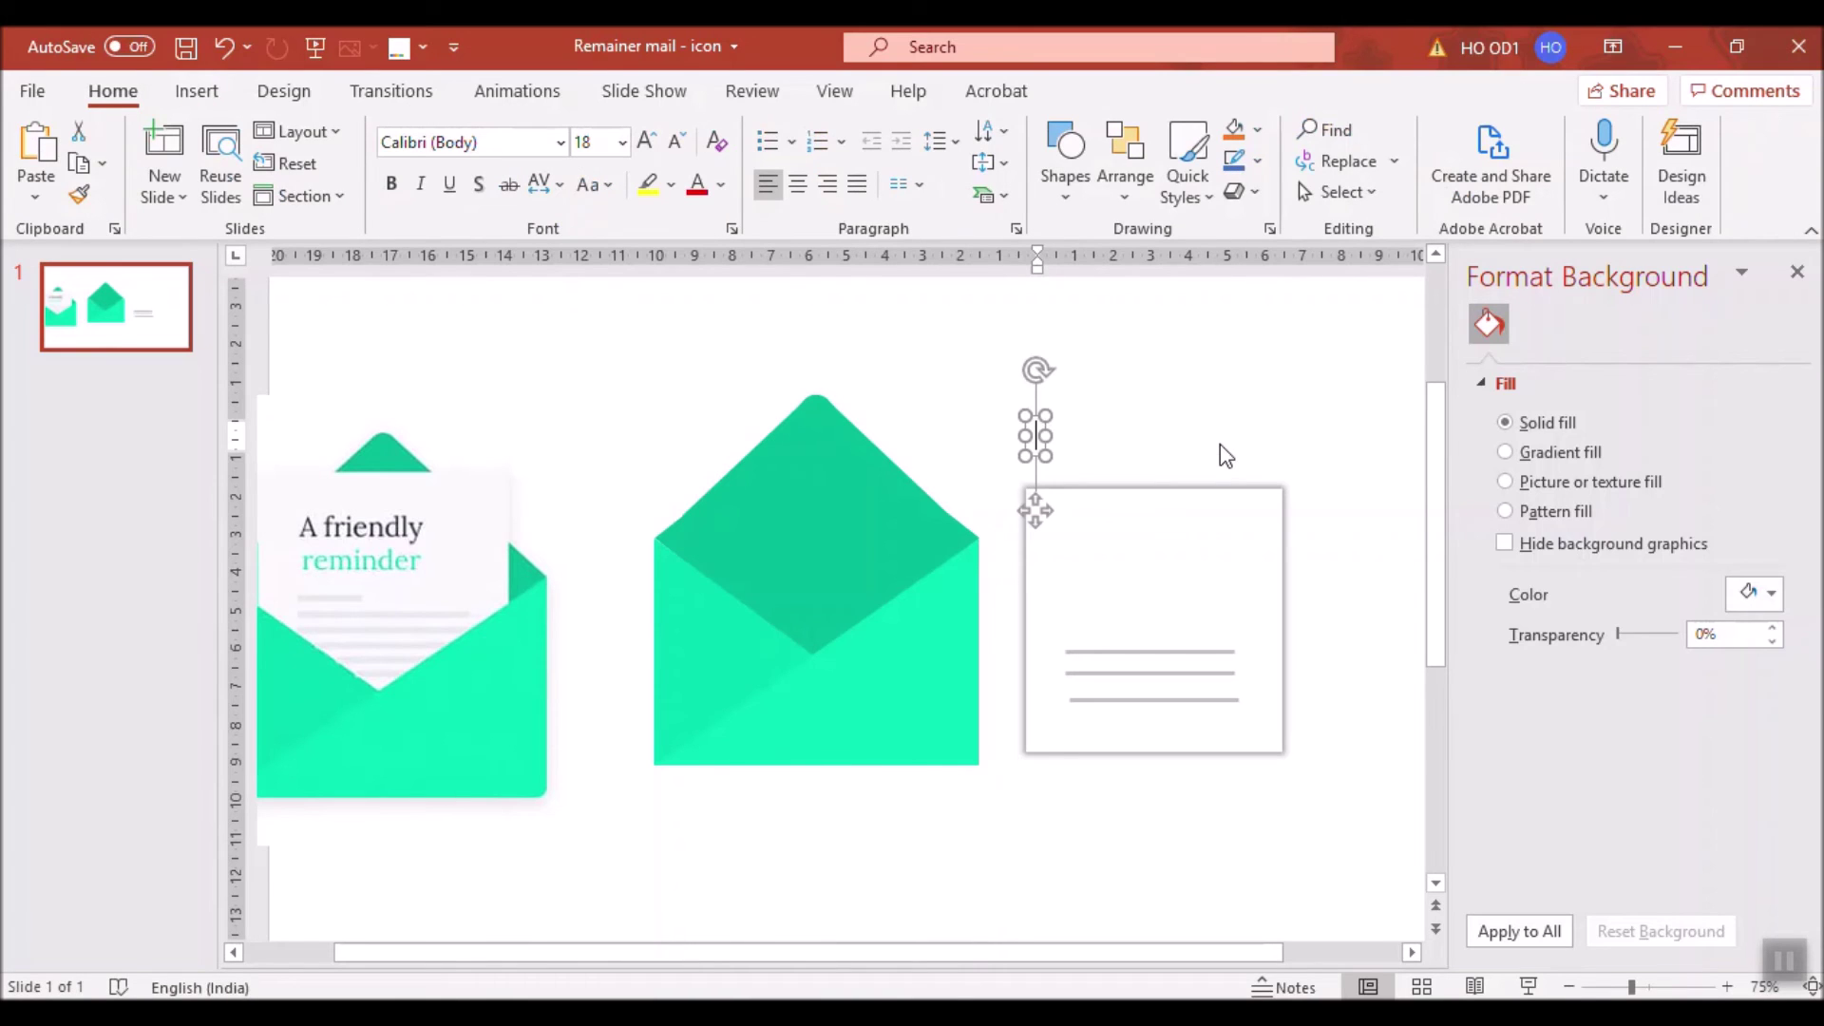
pyautogui.write(' f')
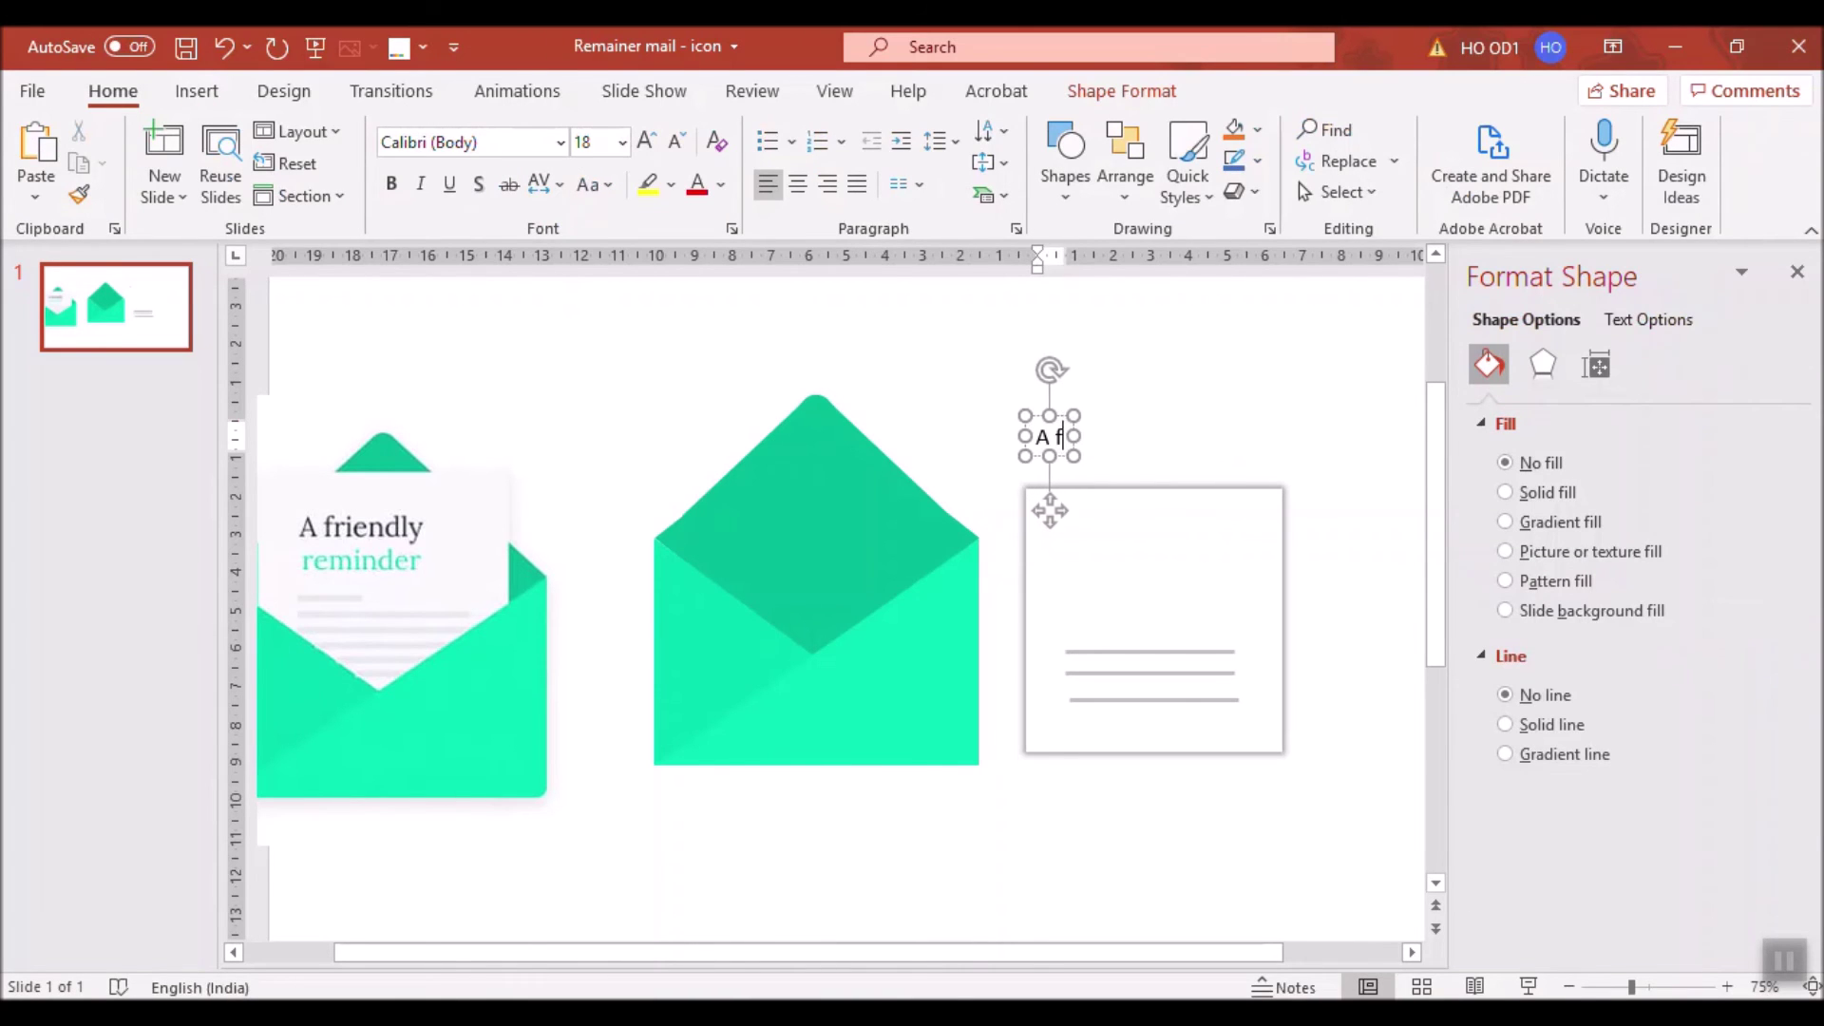
pyautogui.write('riend')
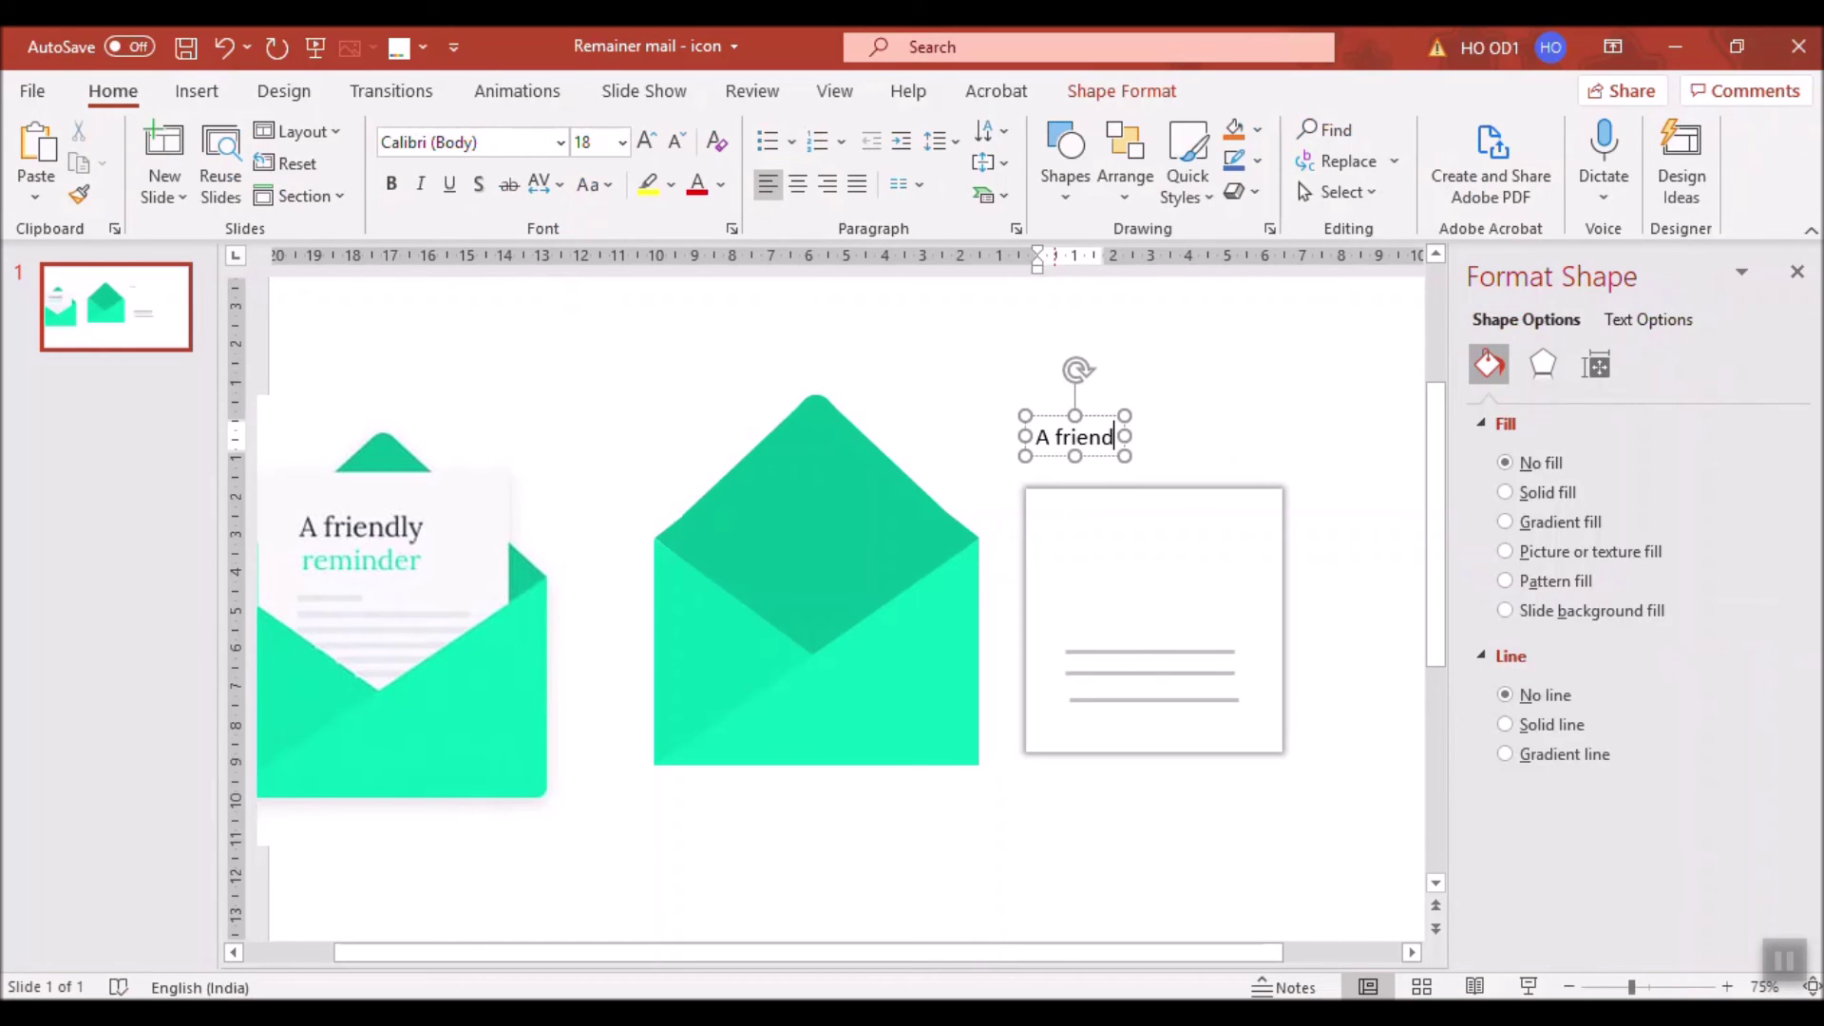
pyautogui.write('ly')
pyautogui.press('Return')
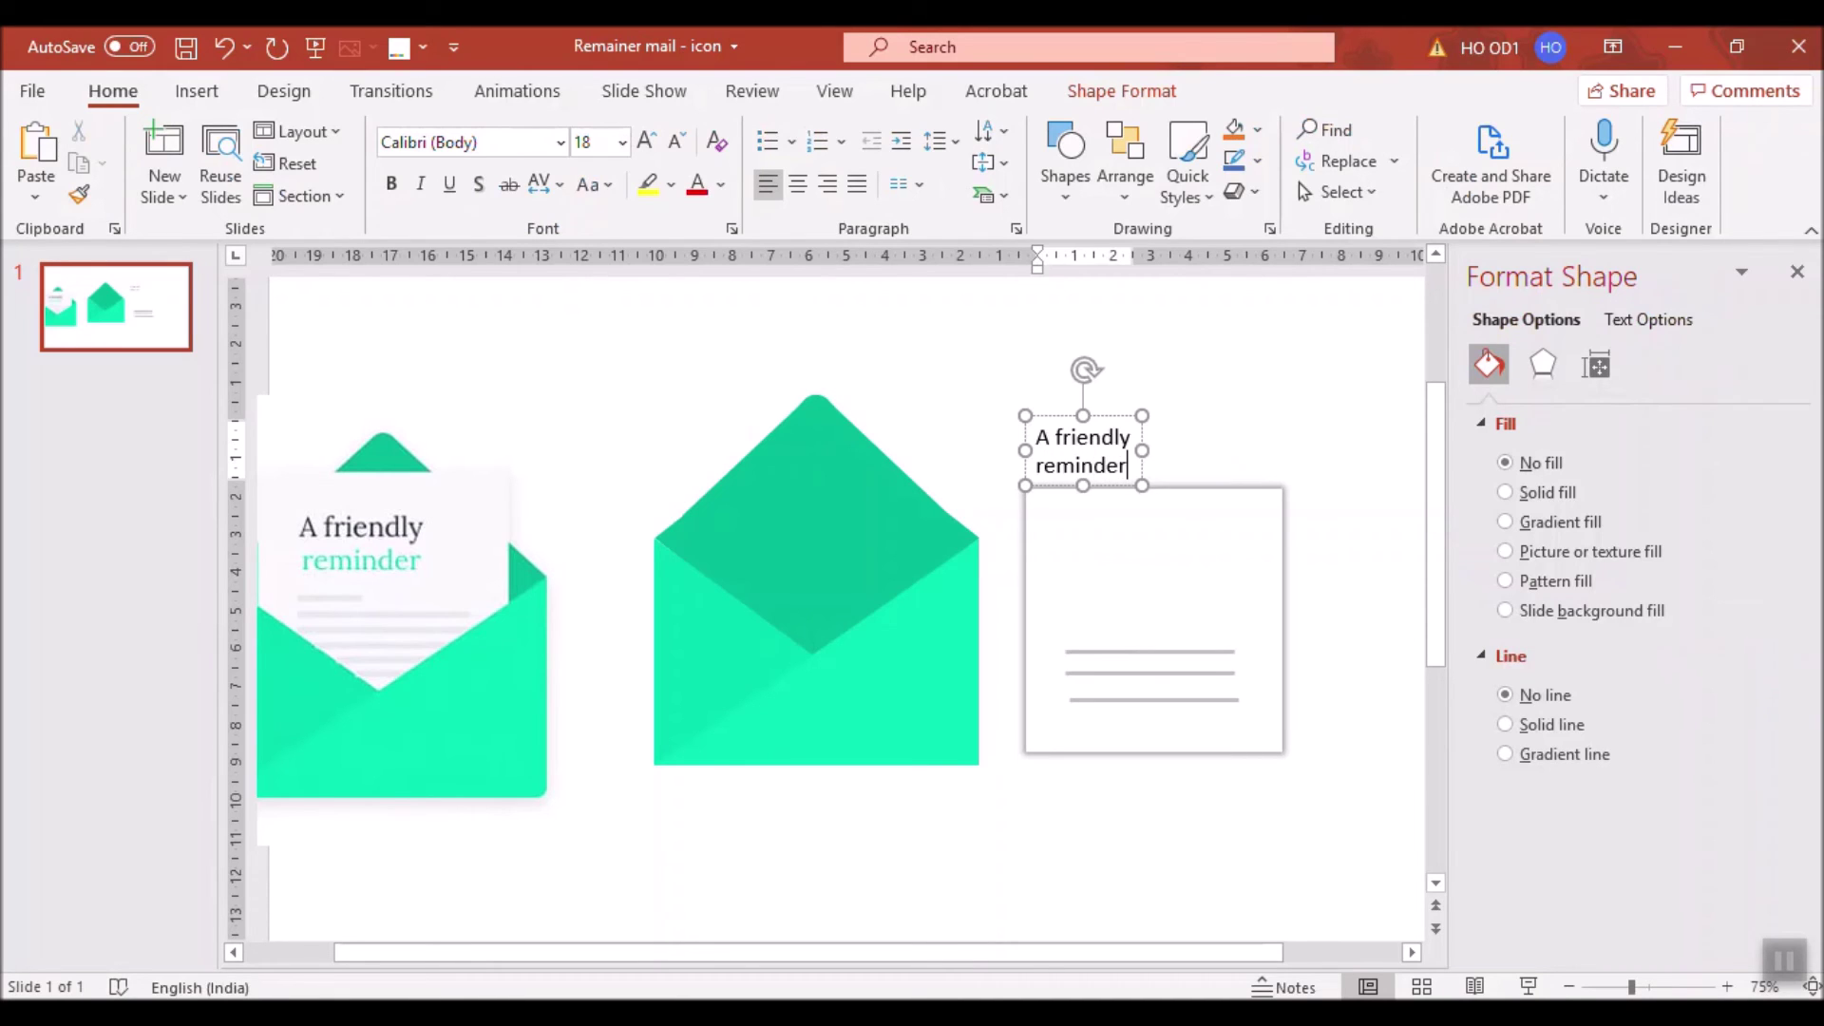
# Set the caption to Times New Roman, size 20, and move it onto the card.
pyautogui.click(1110, 420)
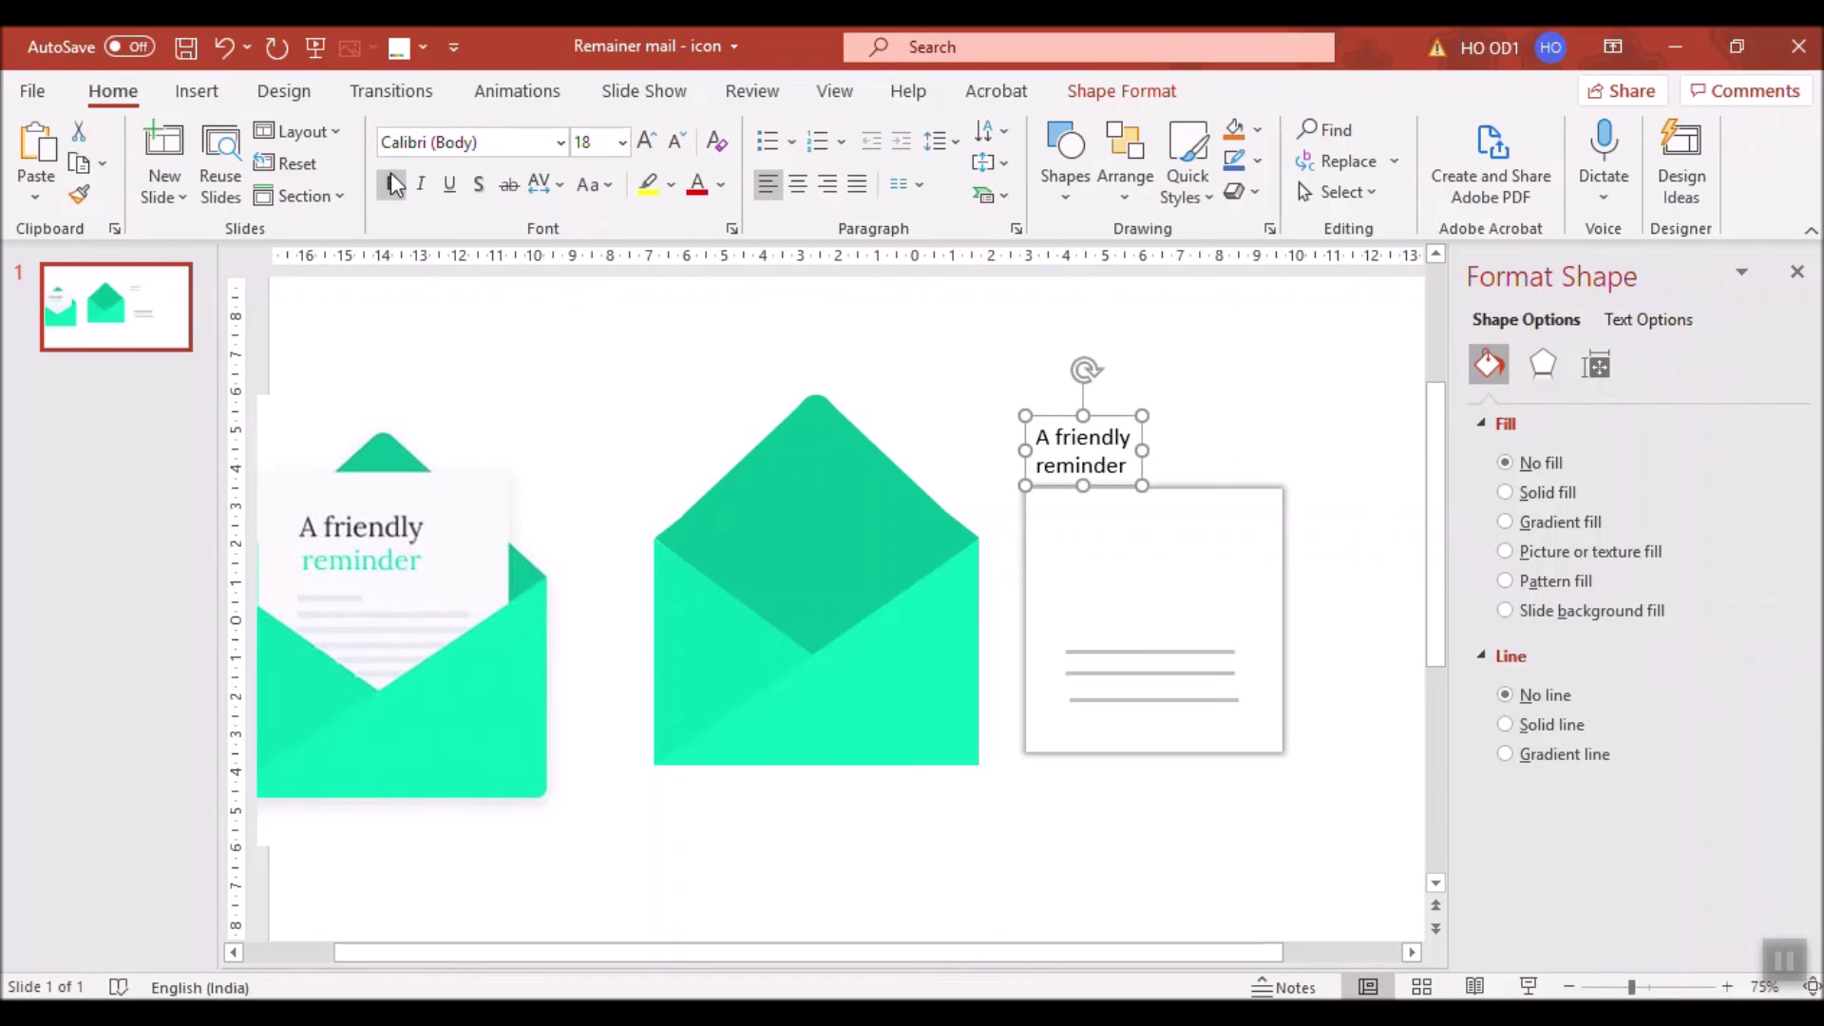
pyautogui.click(492, 143)
pyautogui.write('Times New Roman')
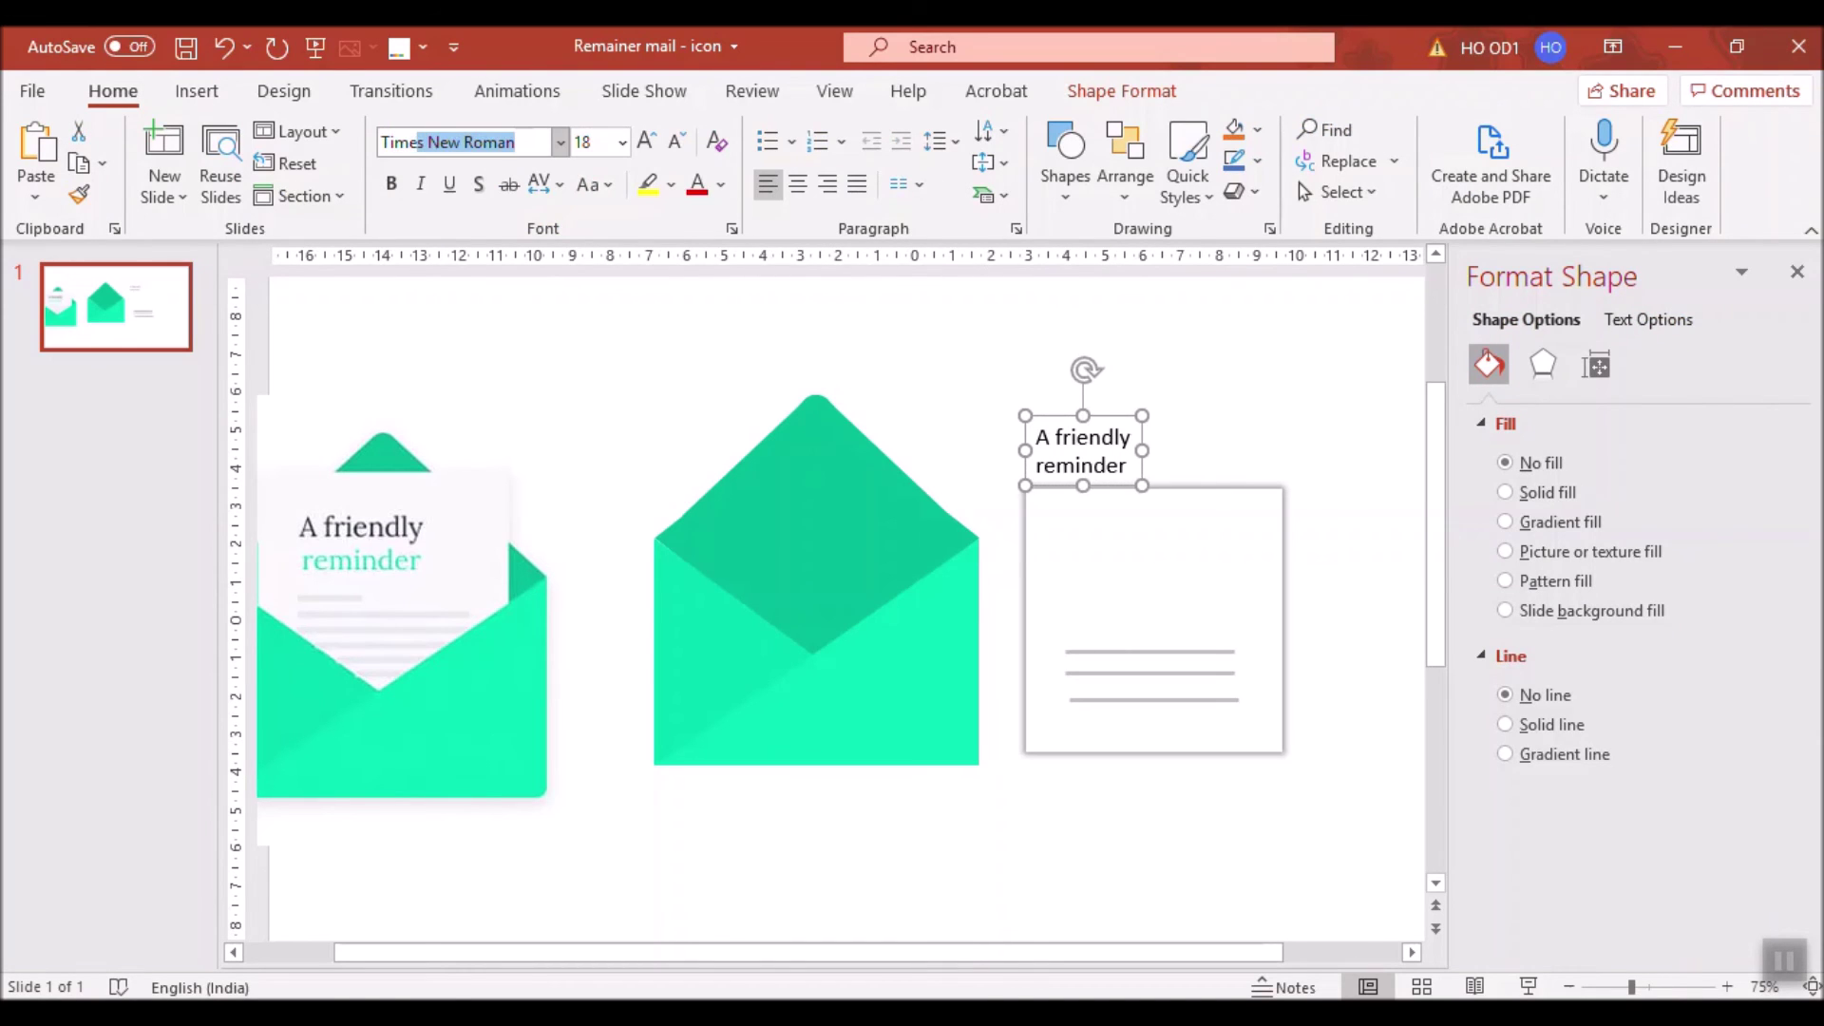
pyautogui.press('Return')
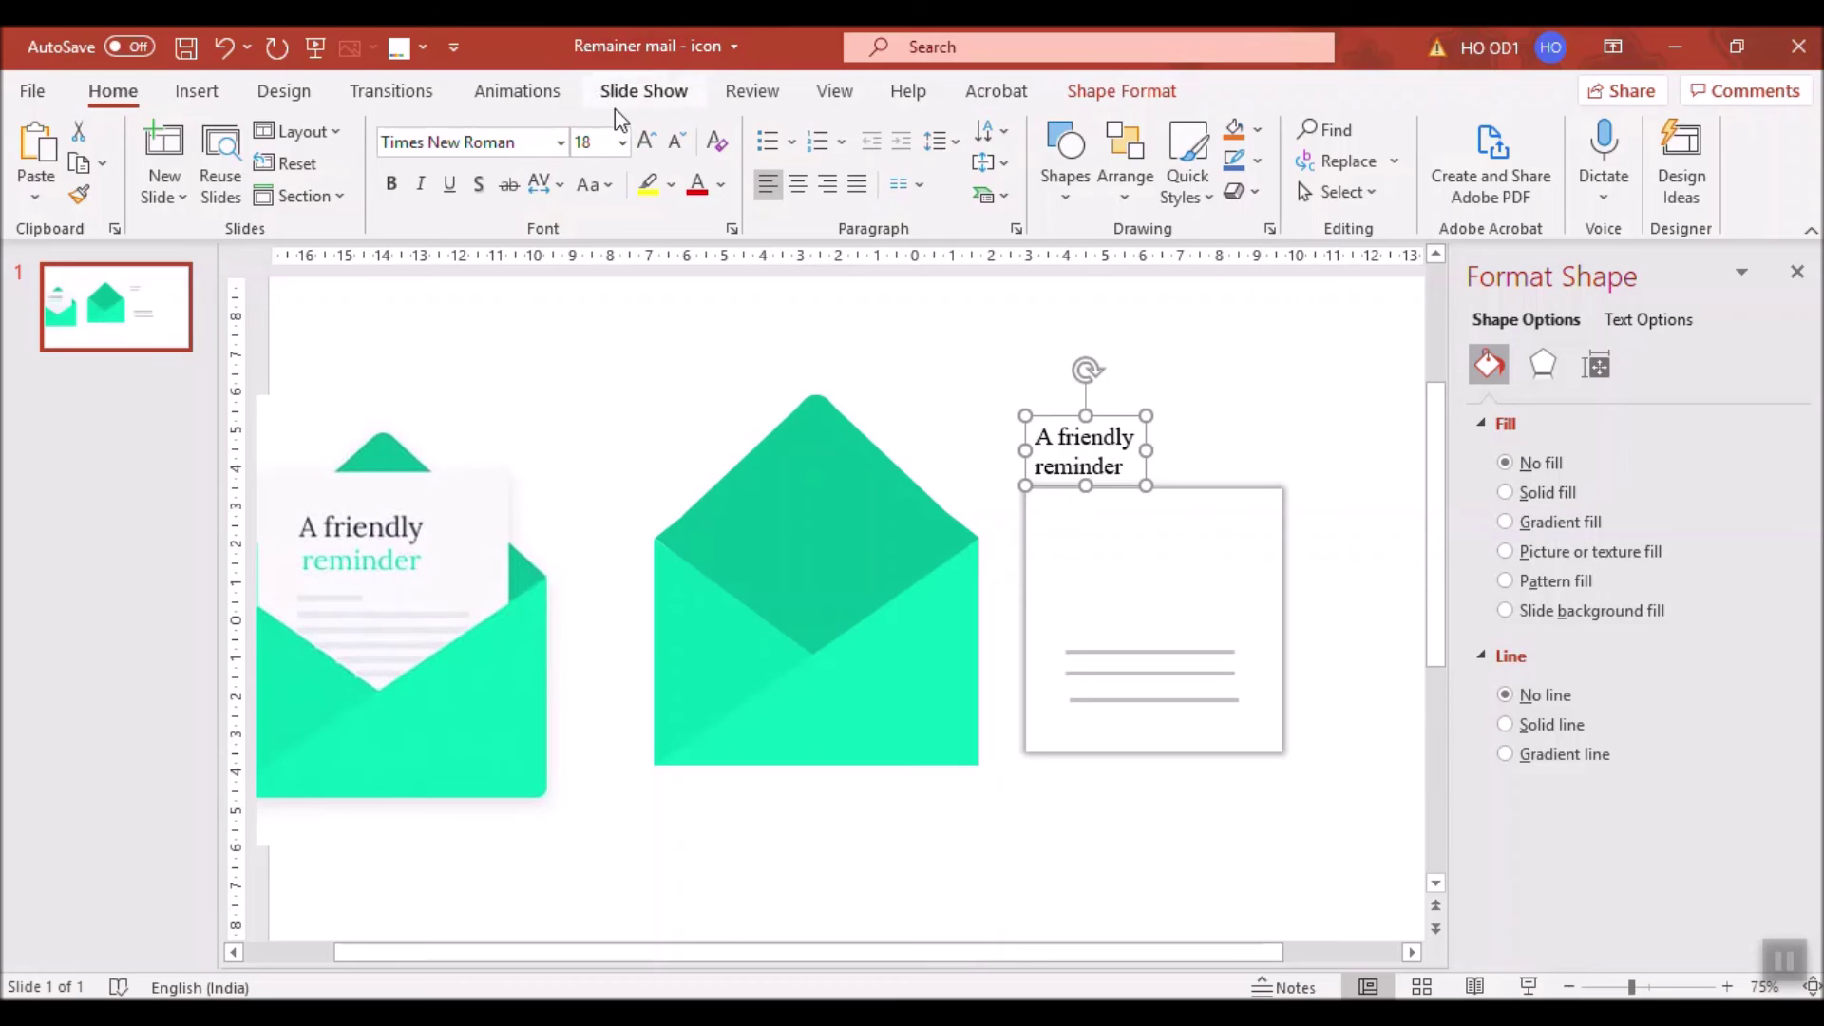
pyautogui.click(642, 140)
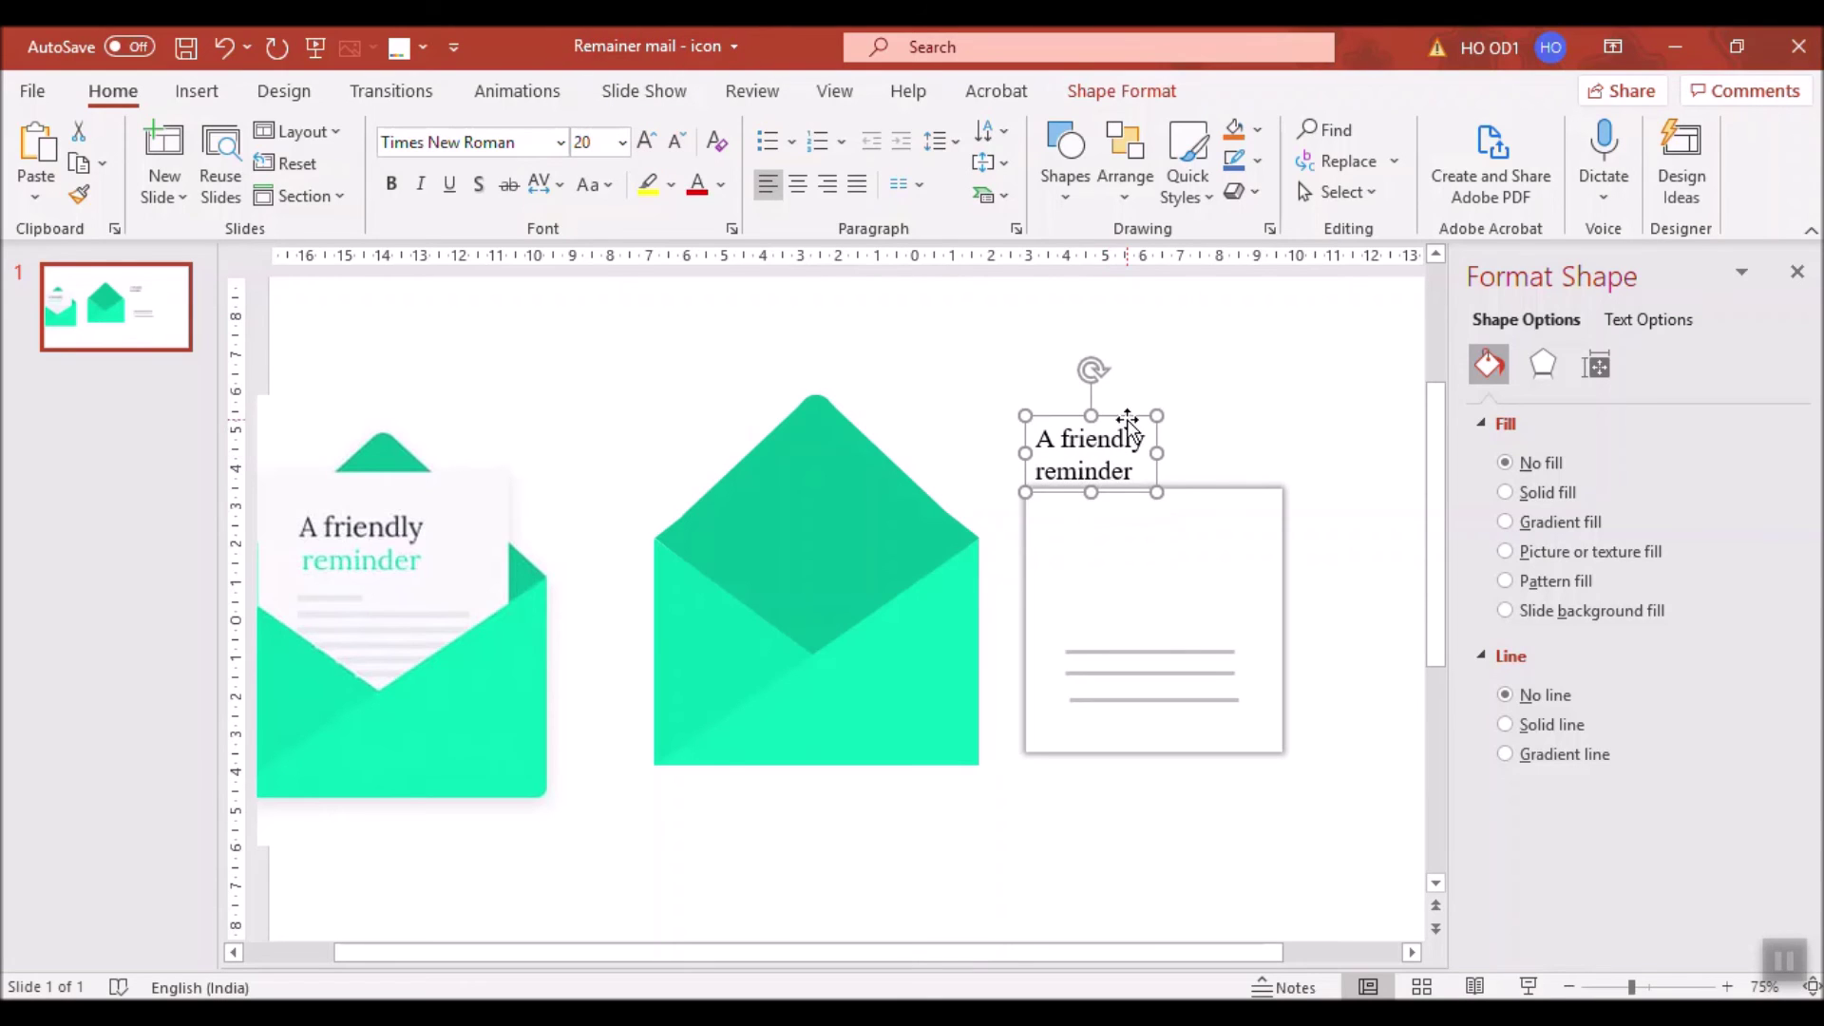
pyautogui.moveTo(1128, 496); pyautogui.dragTo(1149, 510)
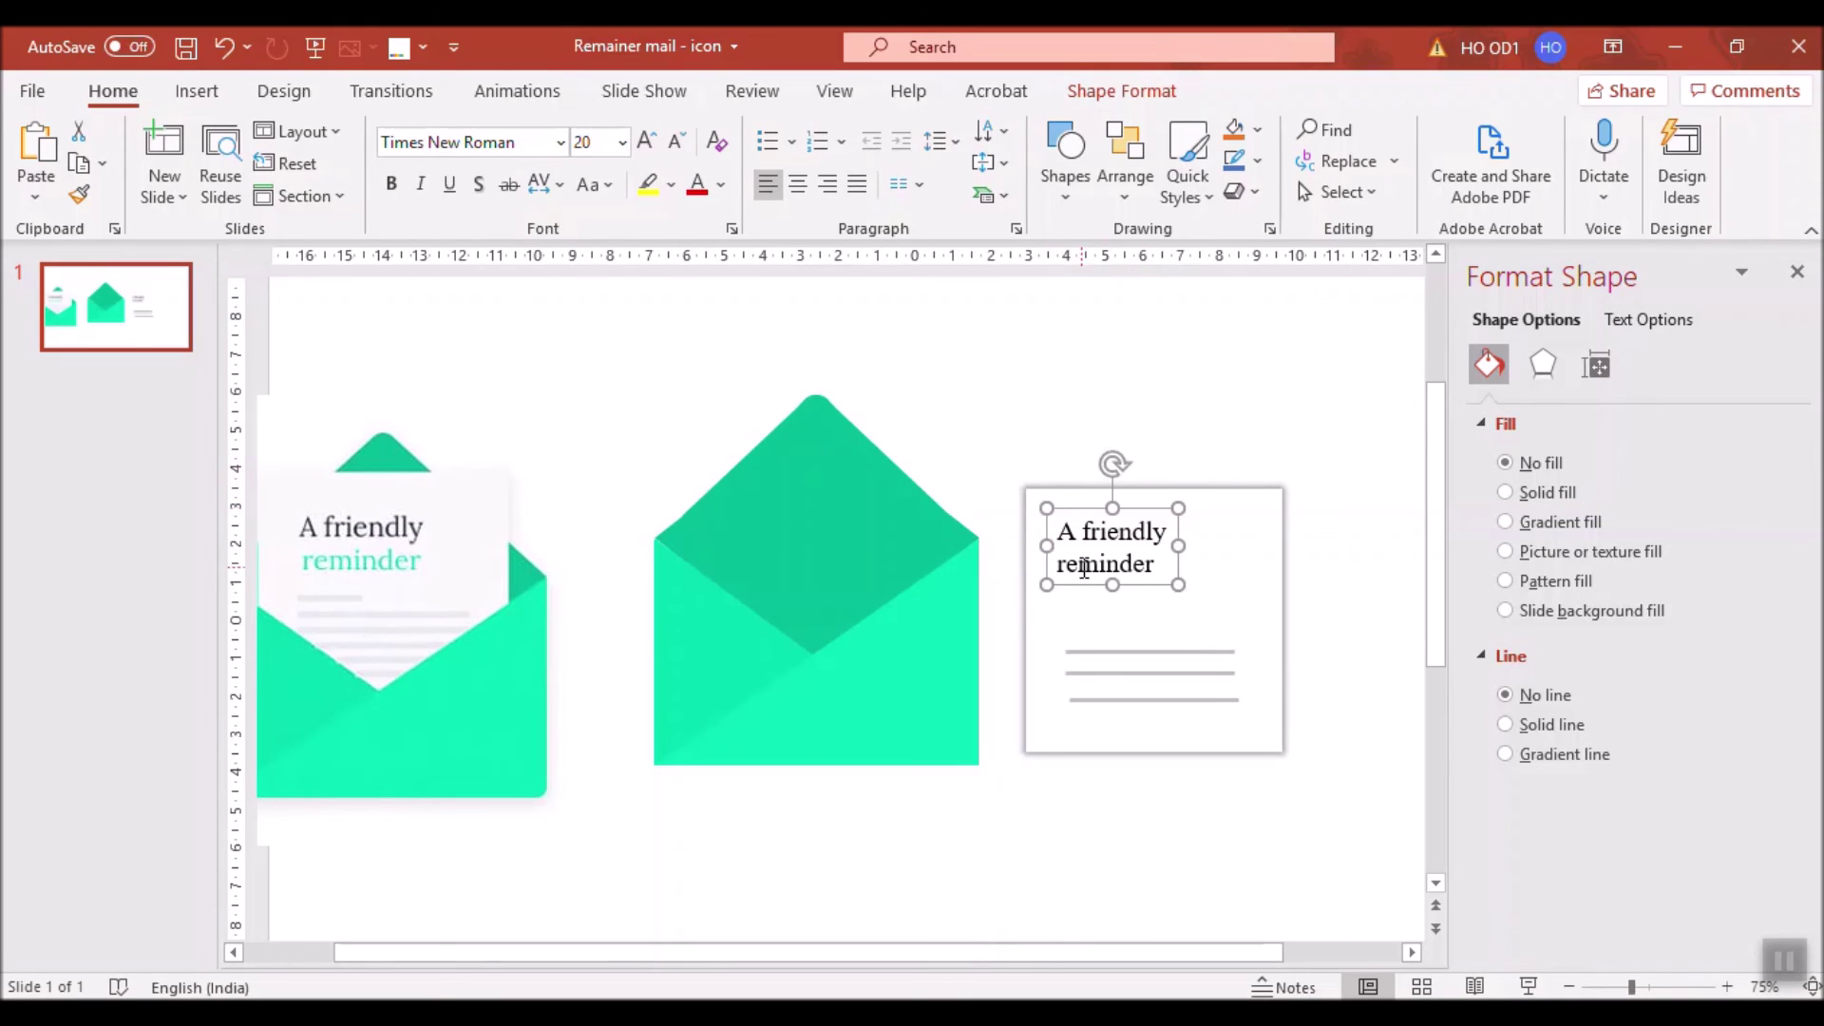
# Colour the word 'reminder' teal.
pyautogui.moveTo(1157, 564); pyautogui.dragTo(1065, 572)
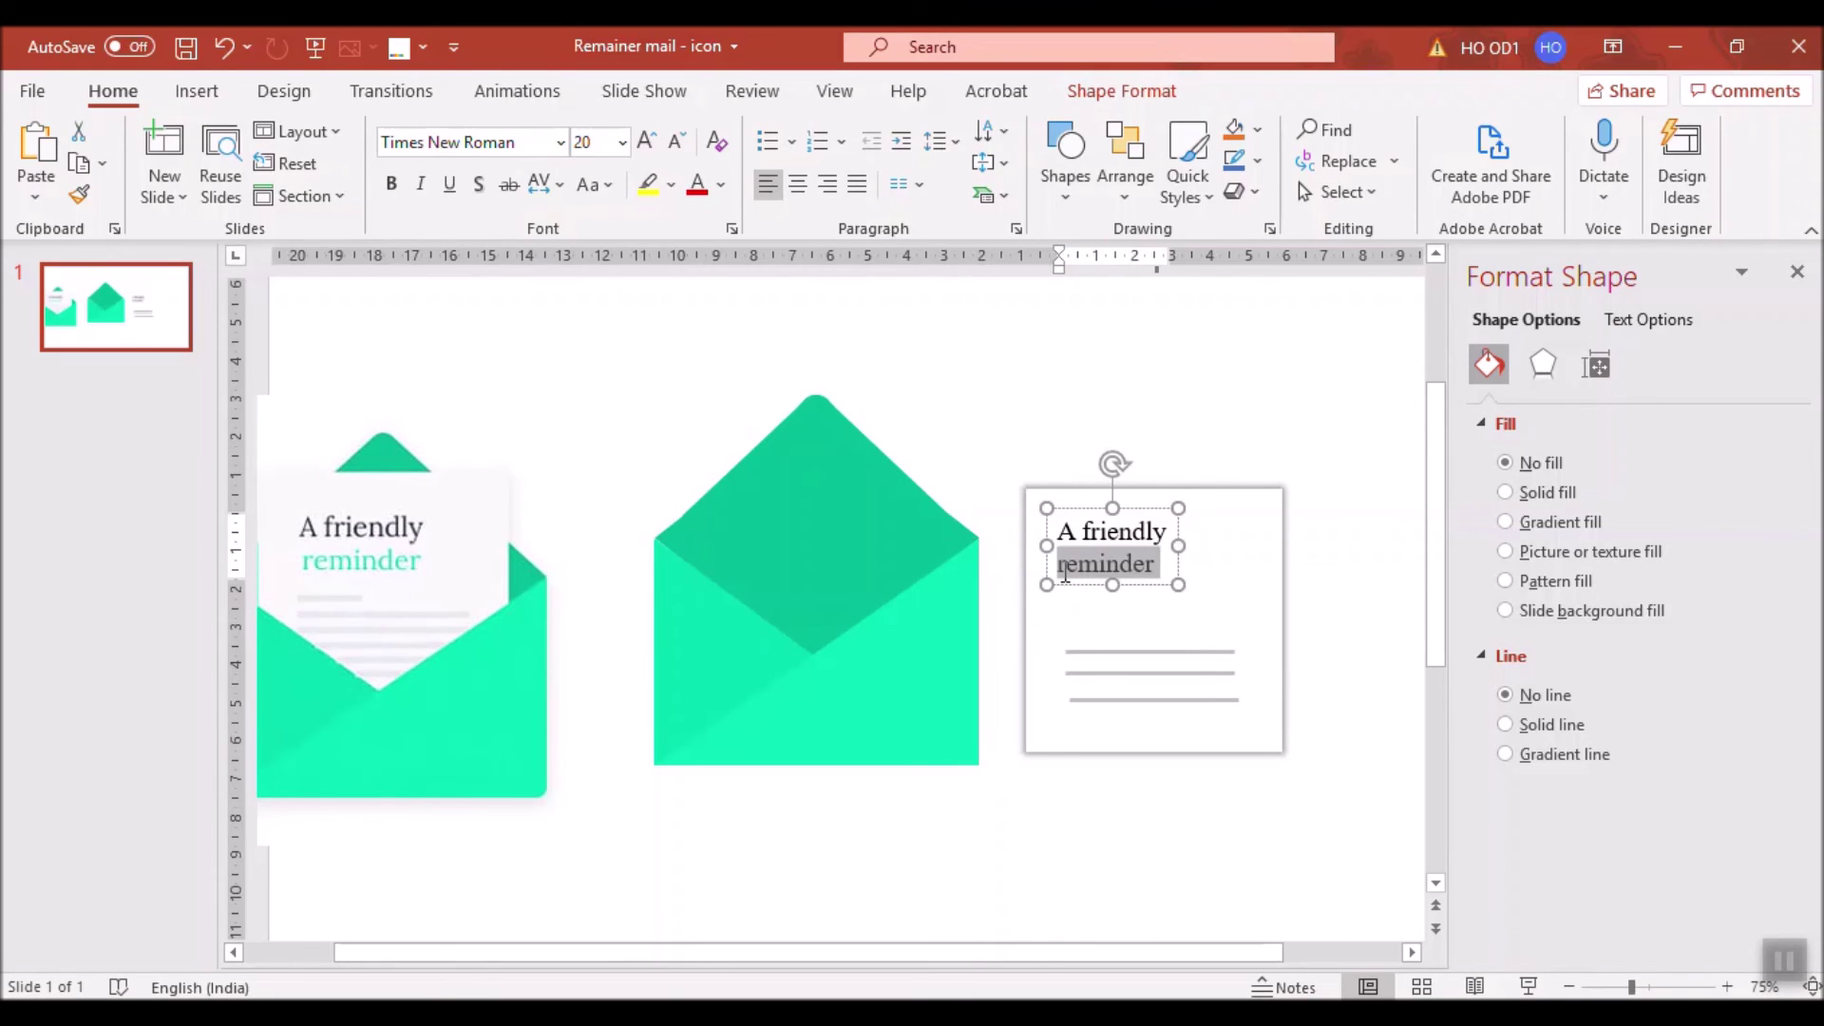
pyautogui.click(723, 185)
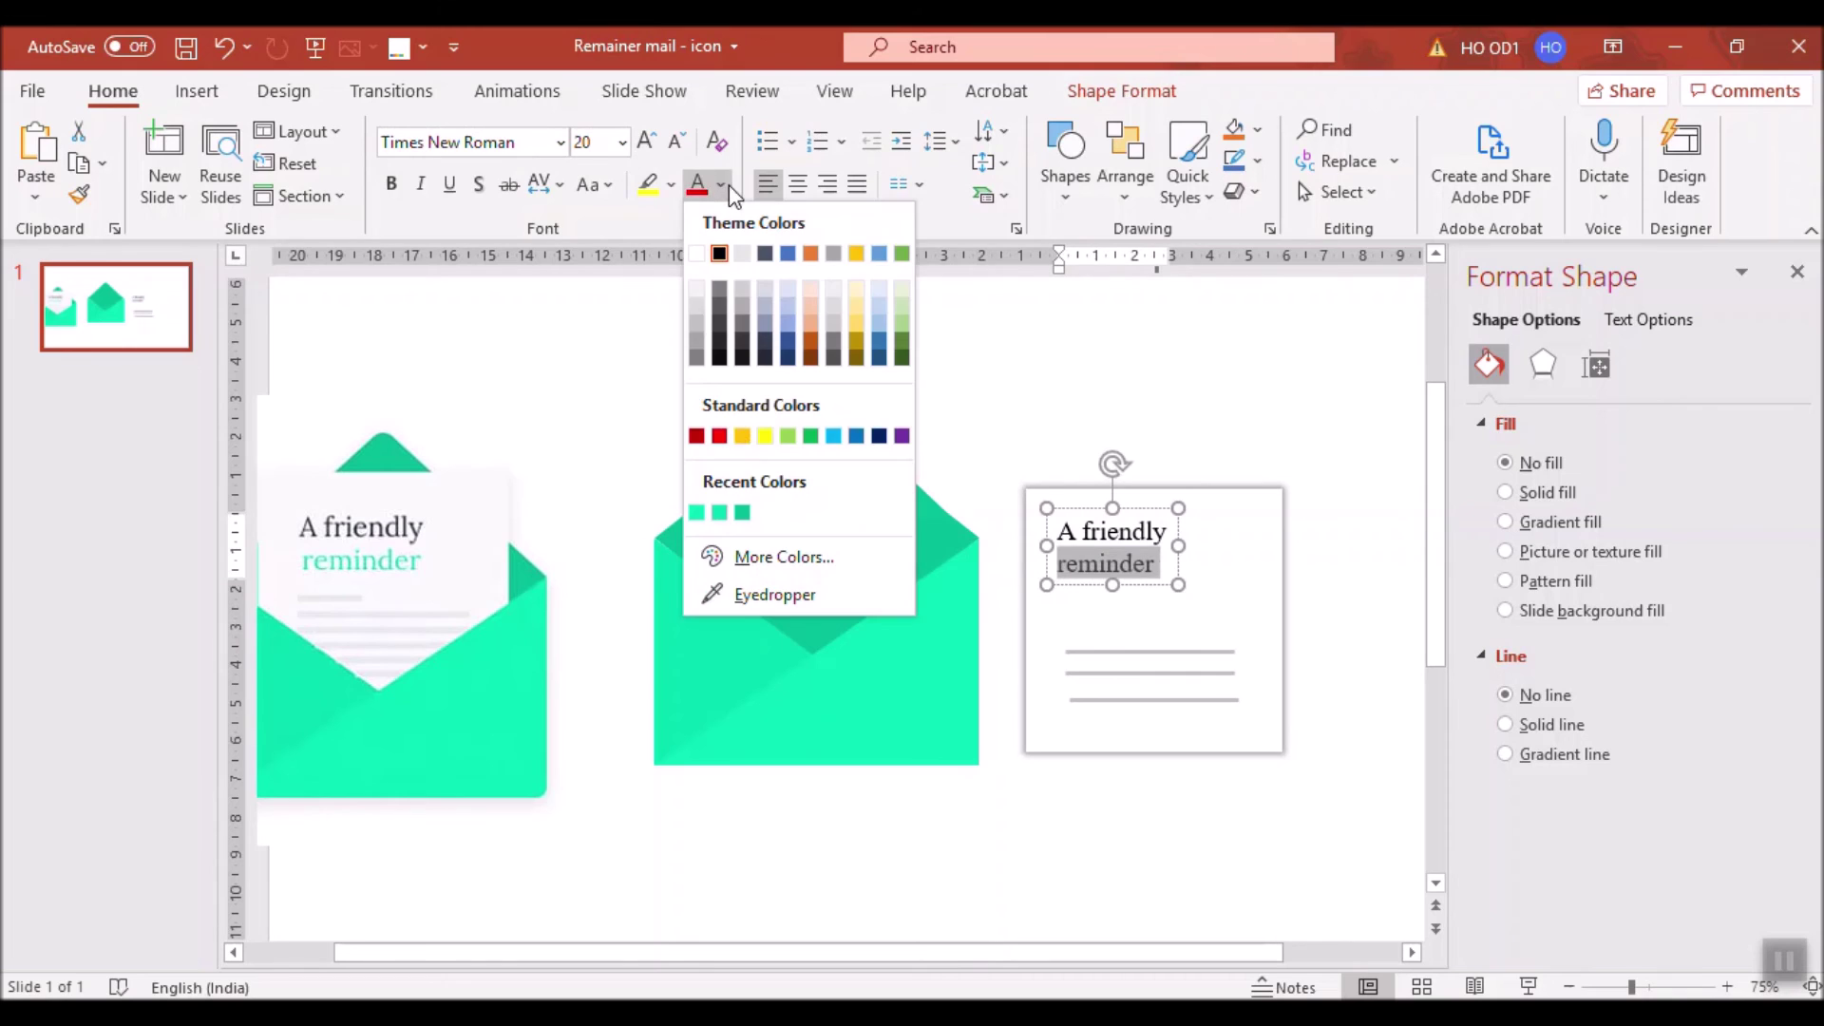
pyautogui.click(728, 512)
pyautogui.click(1221, 403)
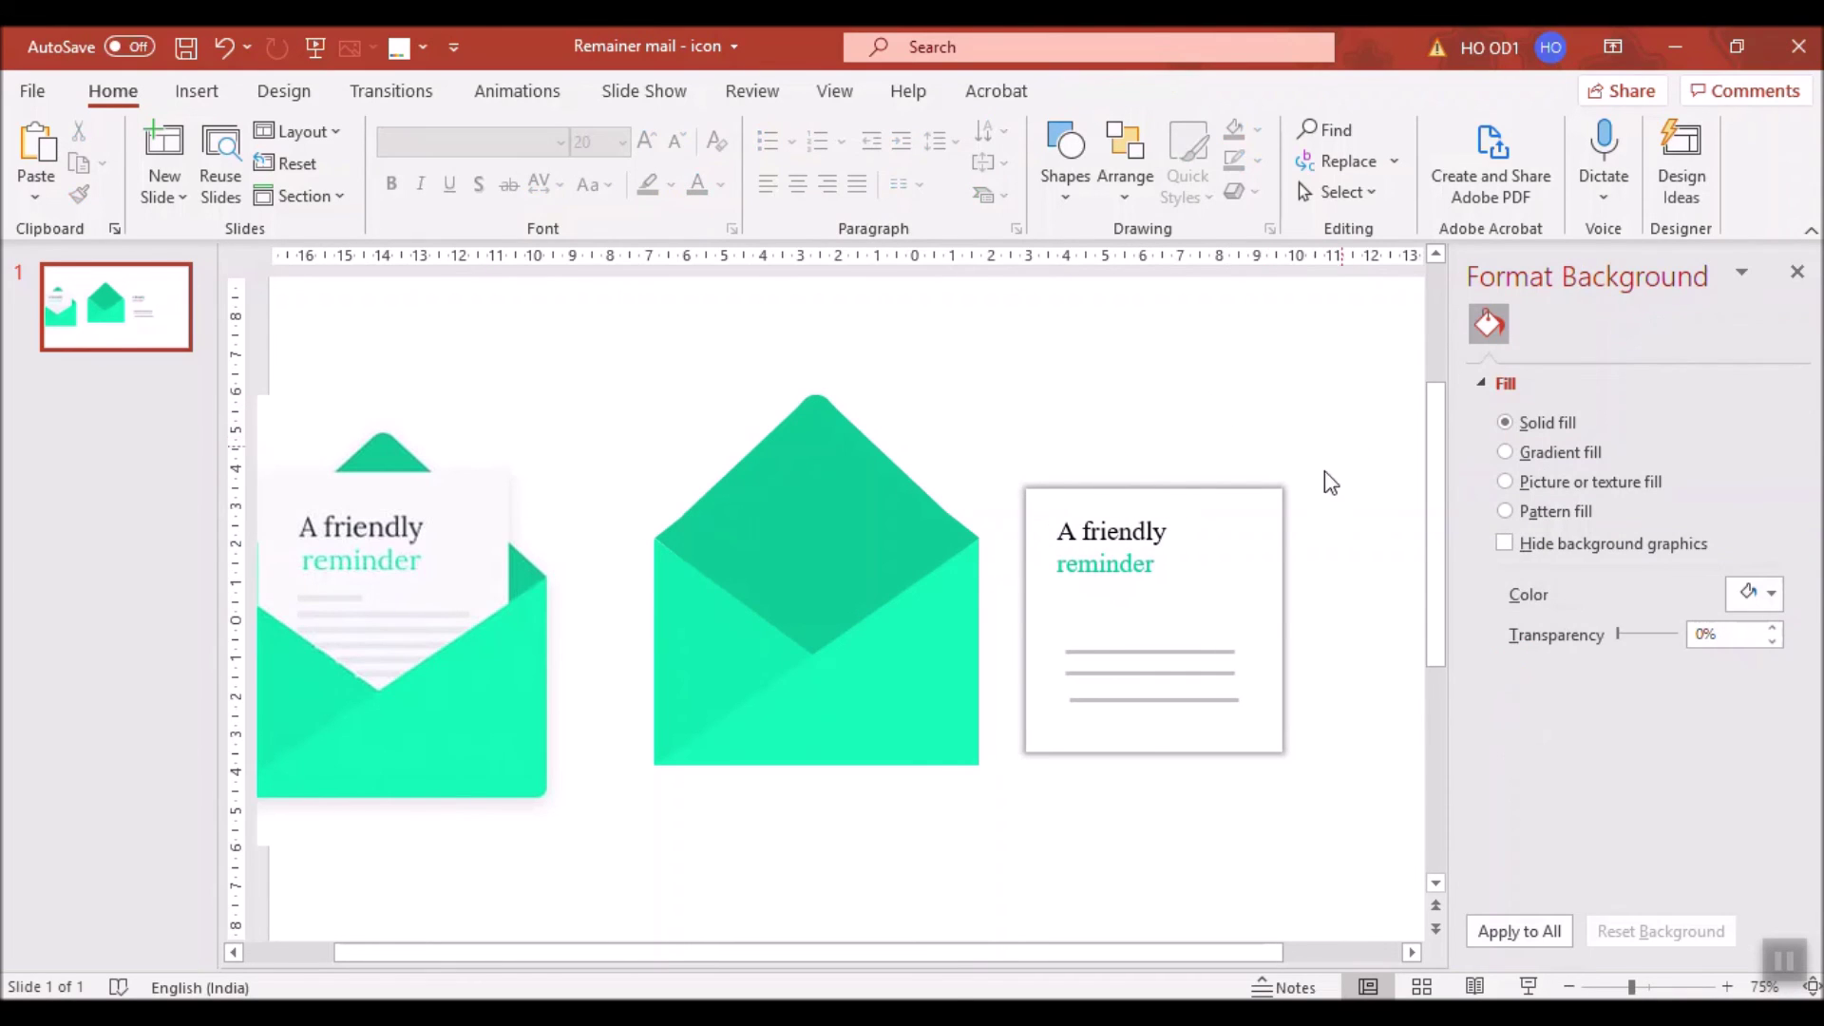
# Remove the white card's shadow using the No Shadow preset.
pyautogui.click(1274, 524)
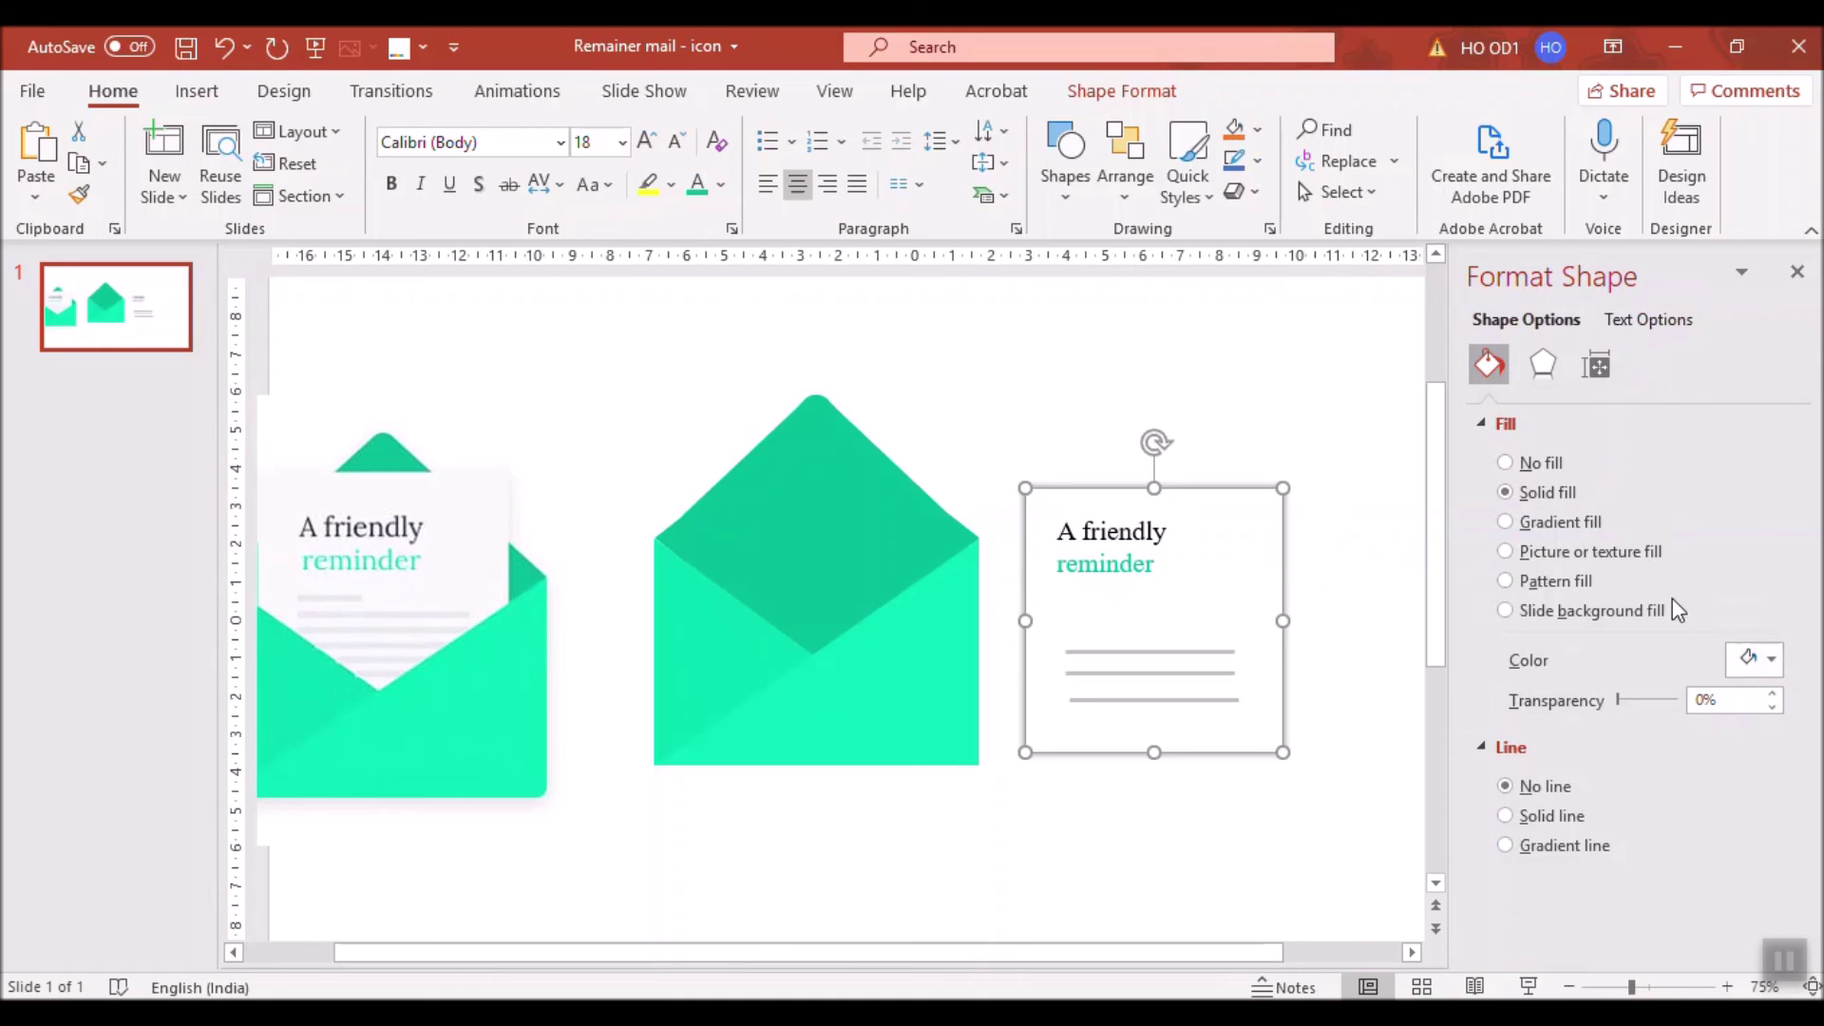
pyautogui.click(1543, 364)
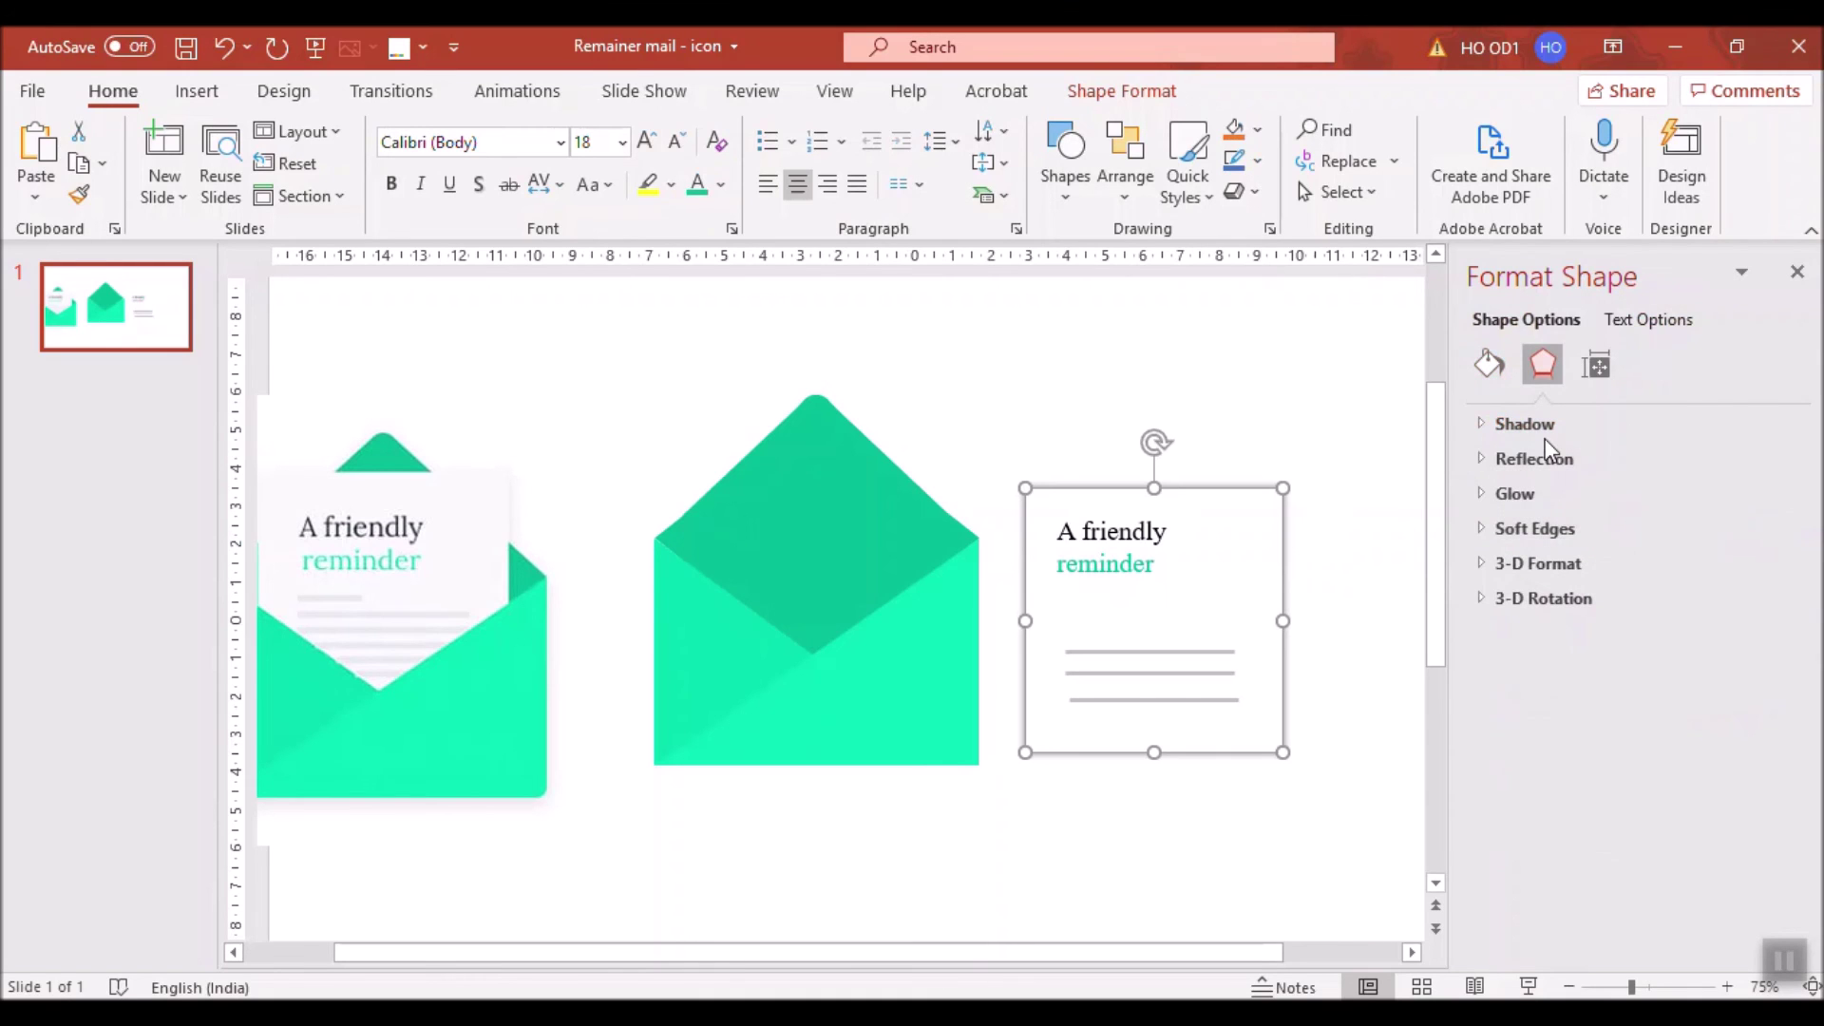
pyautogui.click(1524, 424)
pyautogui.click(1753, 460)
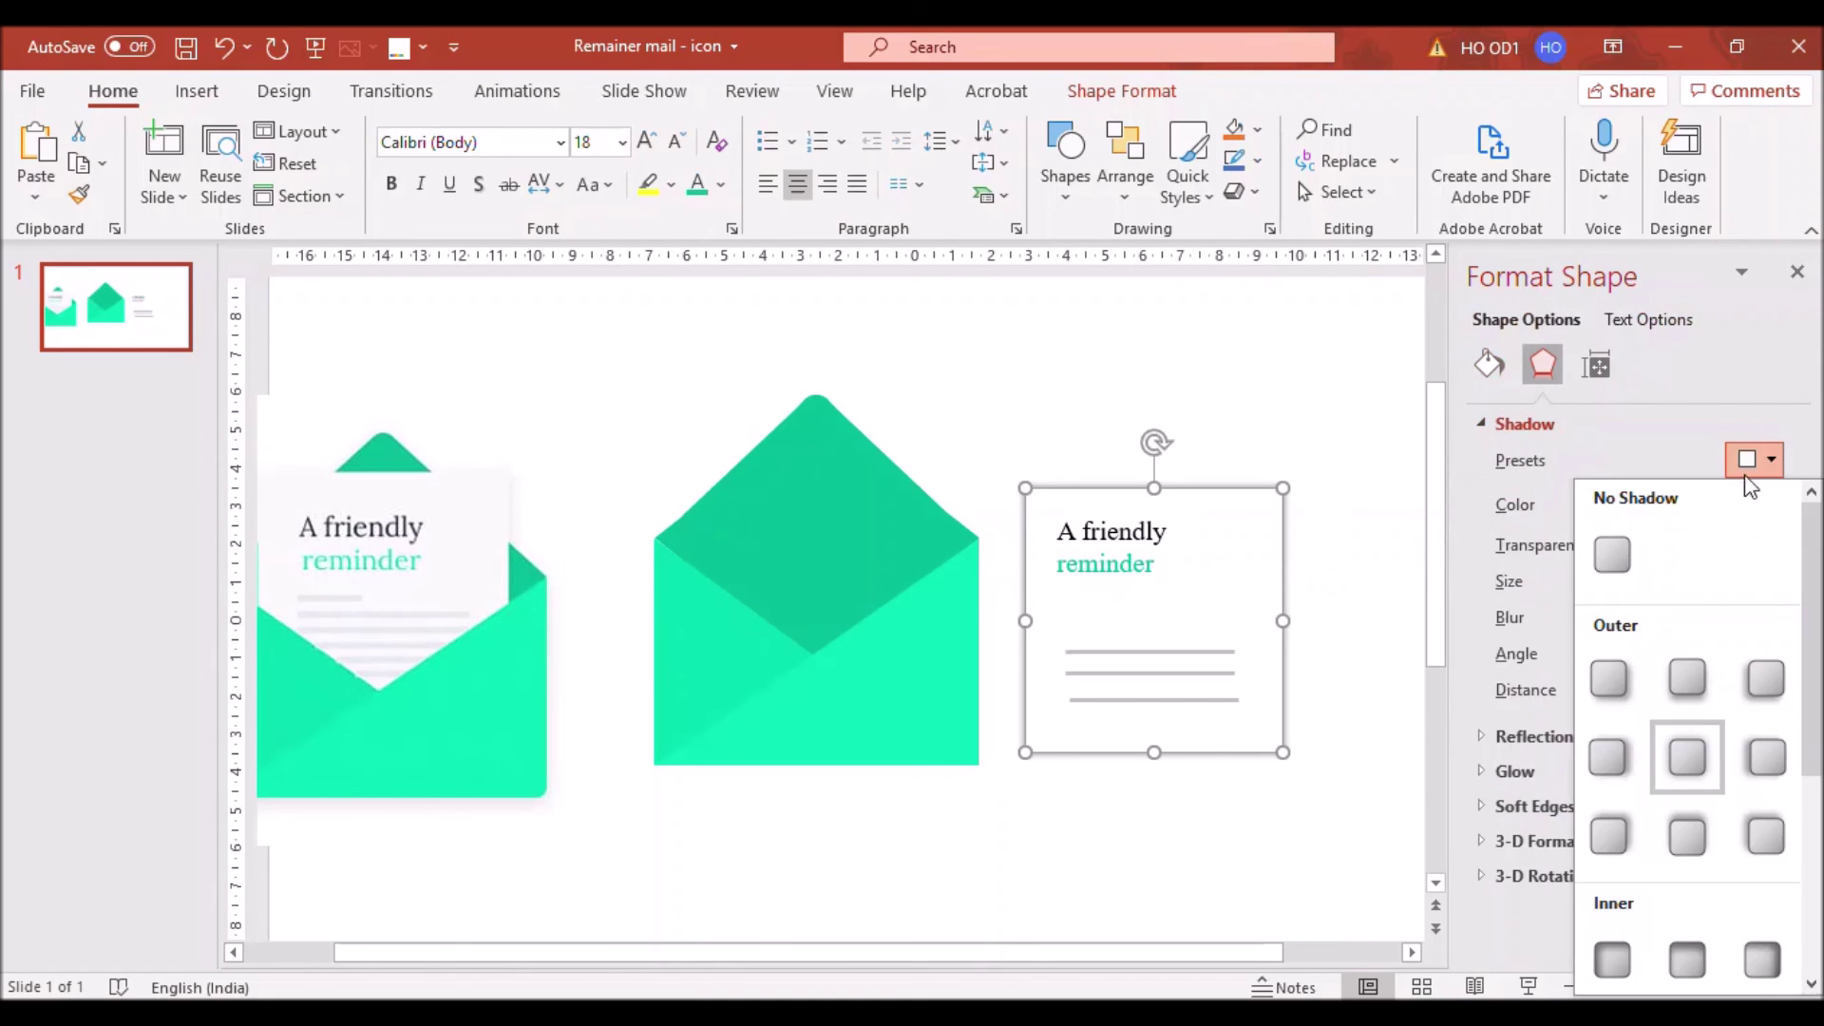
pyautogui.click(1627, 573)
# Group the card, caption and grey lines, and move the group onto the envelope.
pyautogui.moveTo(1364, 410); pyautogui.dragTo(982, 855)
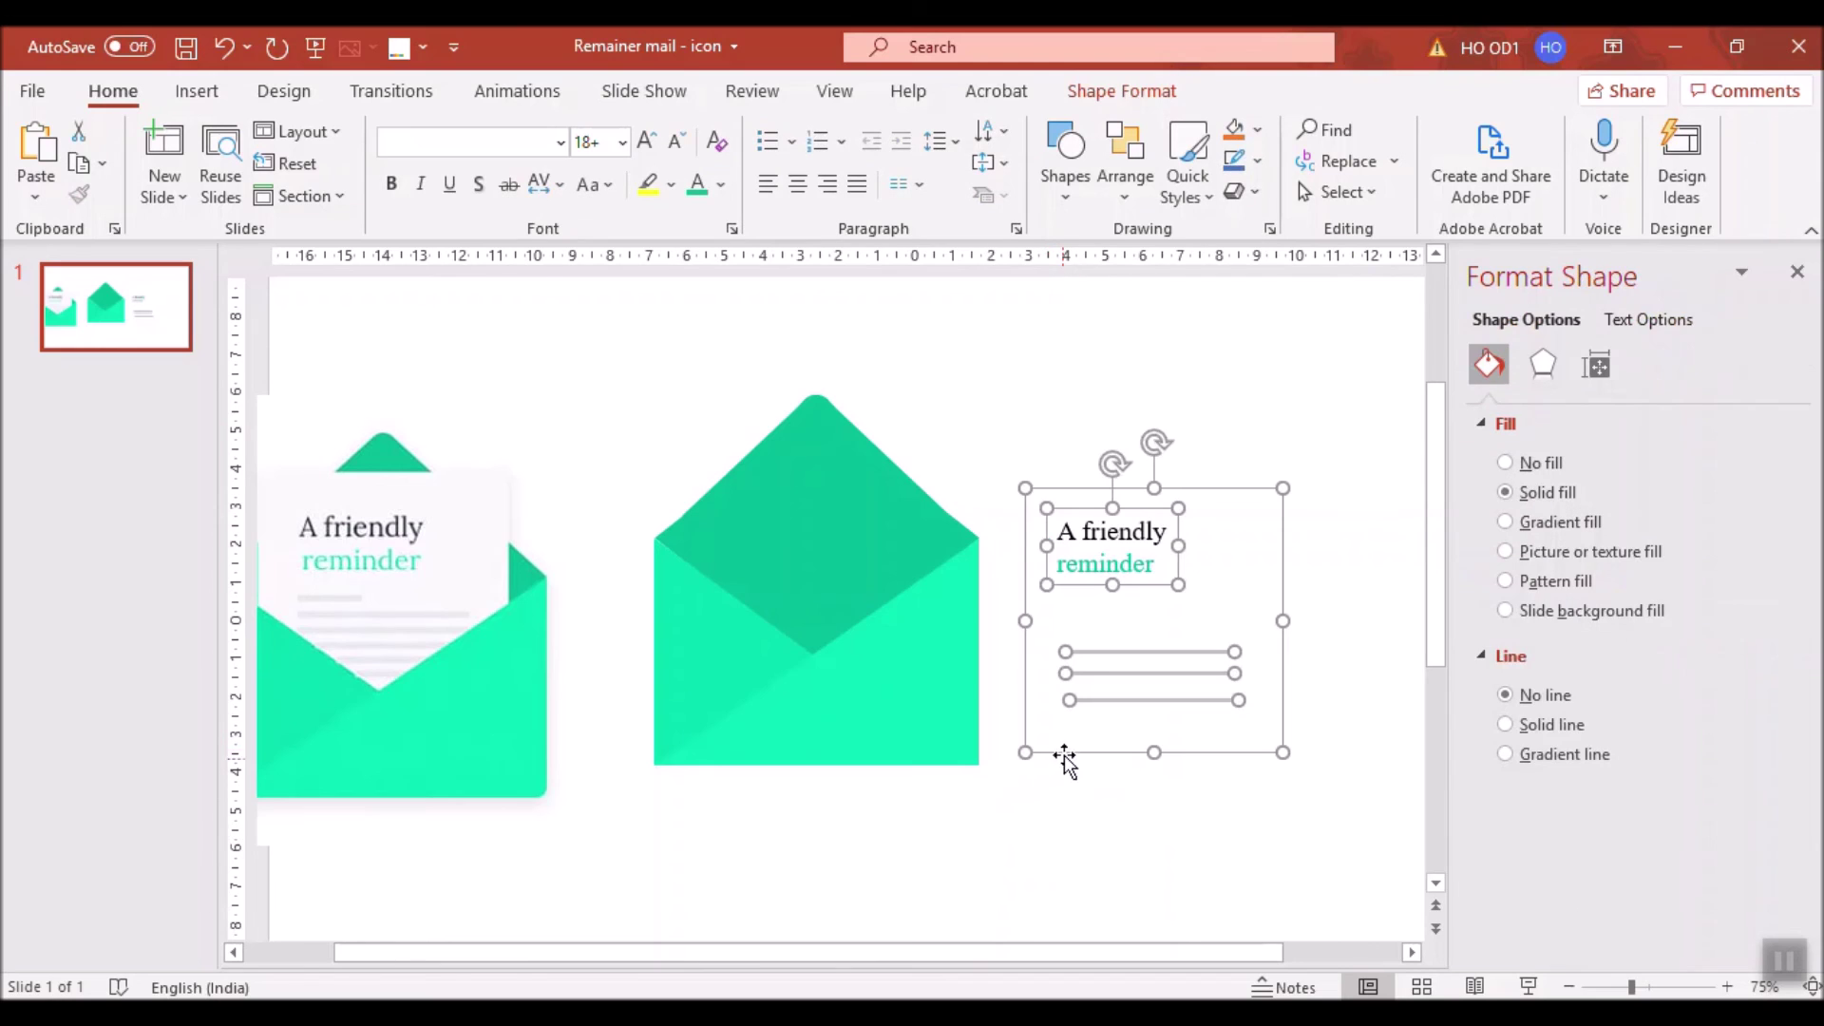
pyautogui.hotkey('ctrl', 'g')
pyautogui.moveTo(1230, 517); pyautogui.dragTo(901, 512)
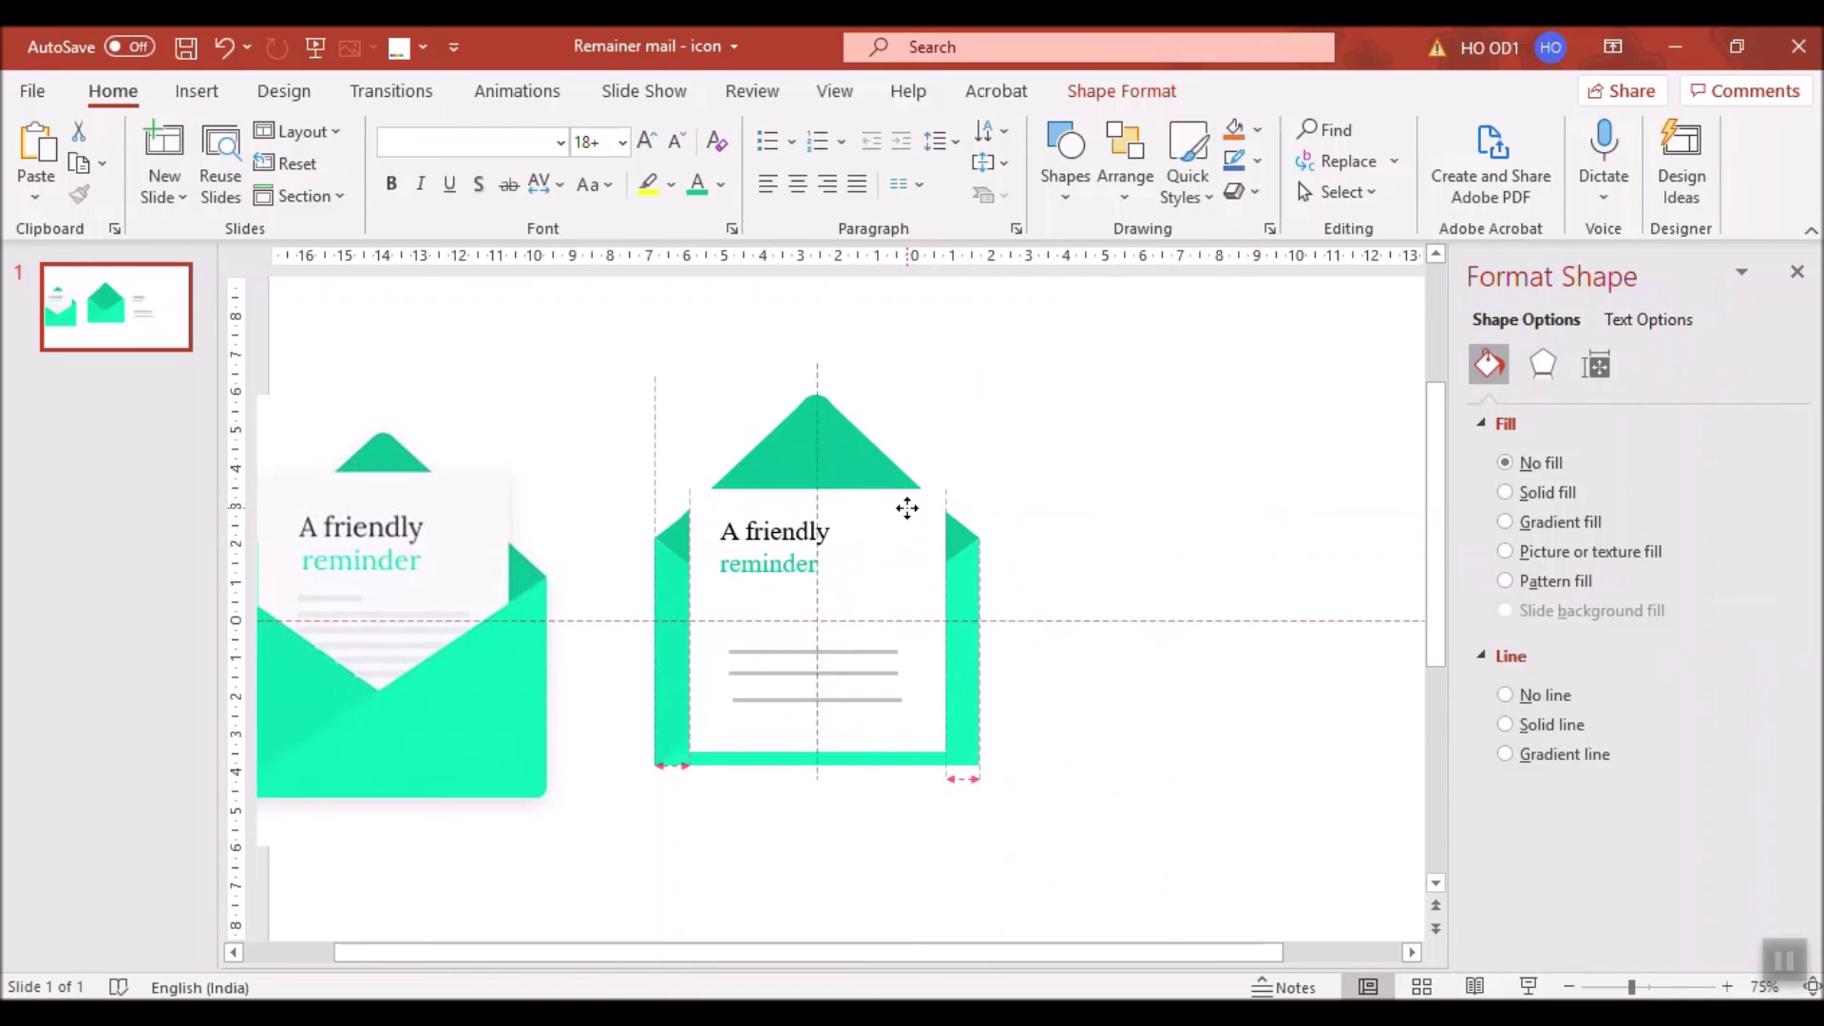
# Bring both green envelope front pieces in front of the card group.
pyautogui.moveTo(907, 509); pyautogui.dragTo(904, 506)
pyautogui.click(970, 619)
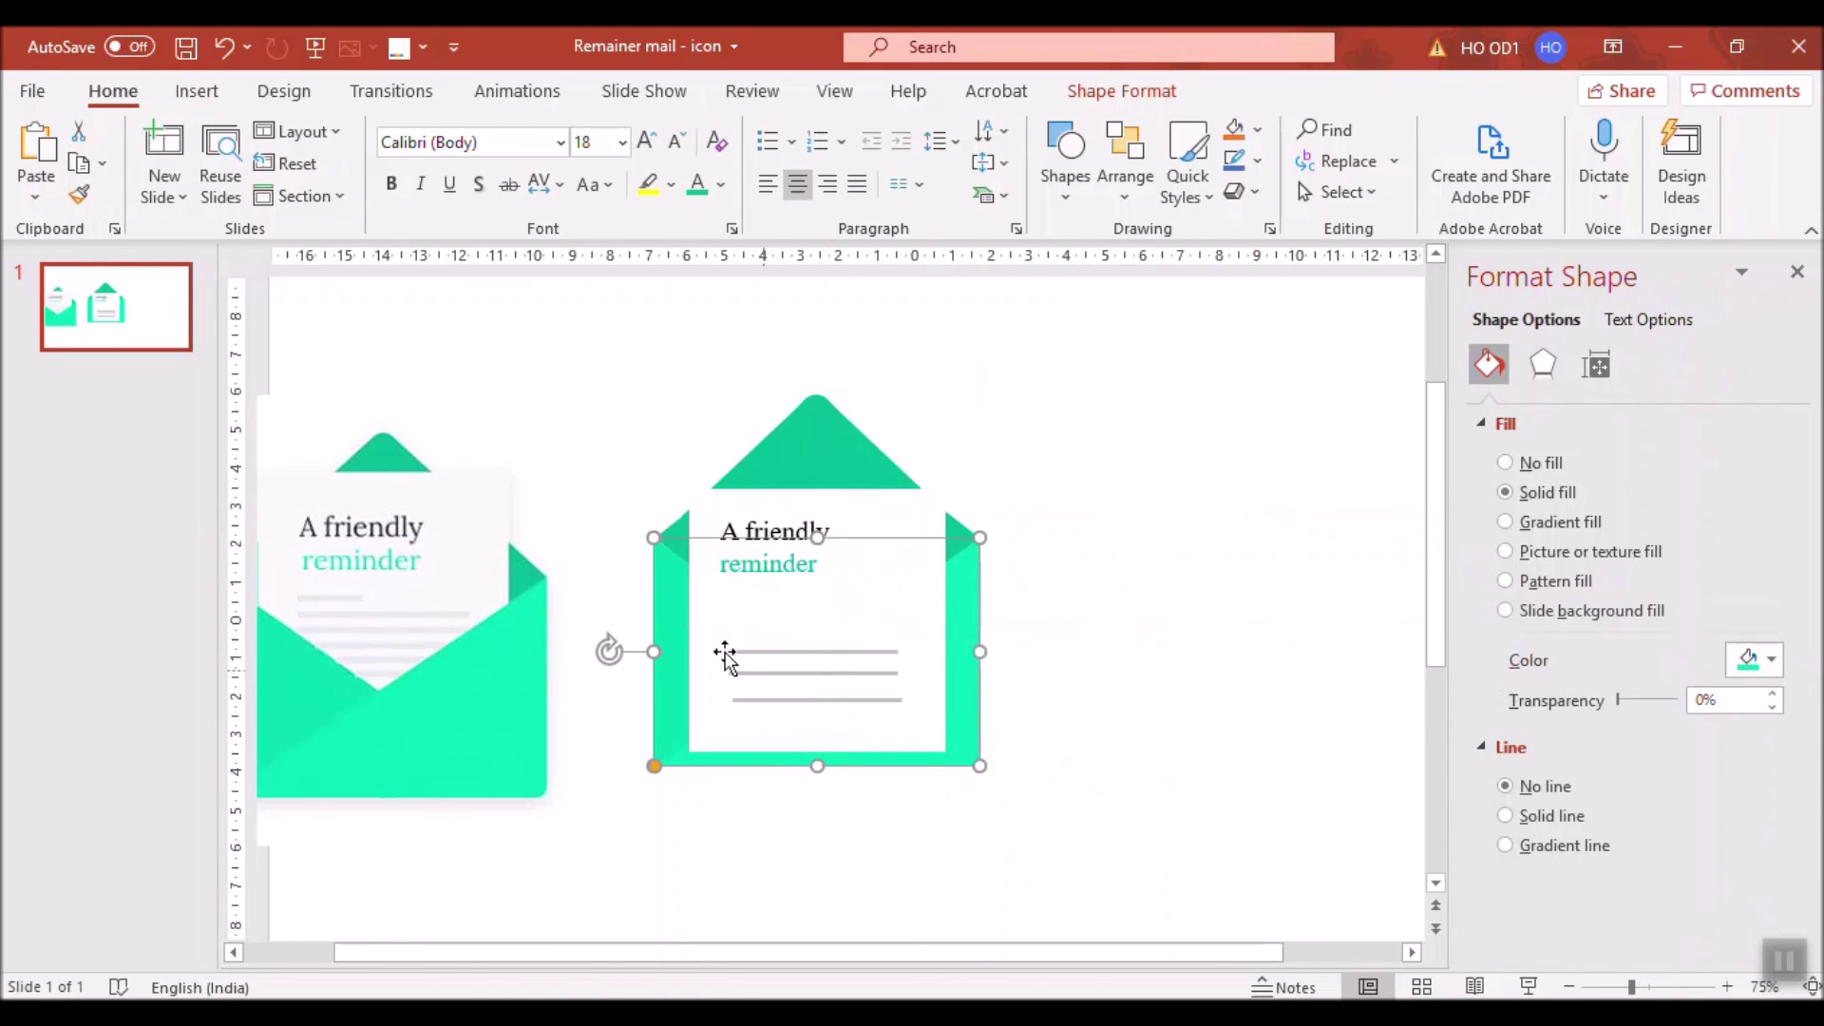
pyautogui.keyDown('shift'); pyautogui.click(664, 597); pyautogui.keyUp('shift')
pyautogui.click(1105, 202)
pyautogui.click(1174, 269)
# Raise the card so its caption peeks out above the envelope pocket.
pyautogui.click(988, 501)
pyautogui.moveTo(875, 509); pyautogui.dragTo(860, 470)
pyautogui.click(1165, 411)
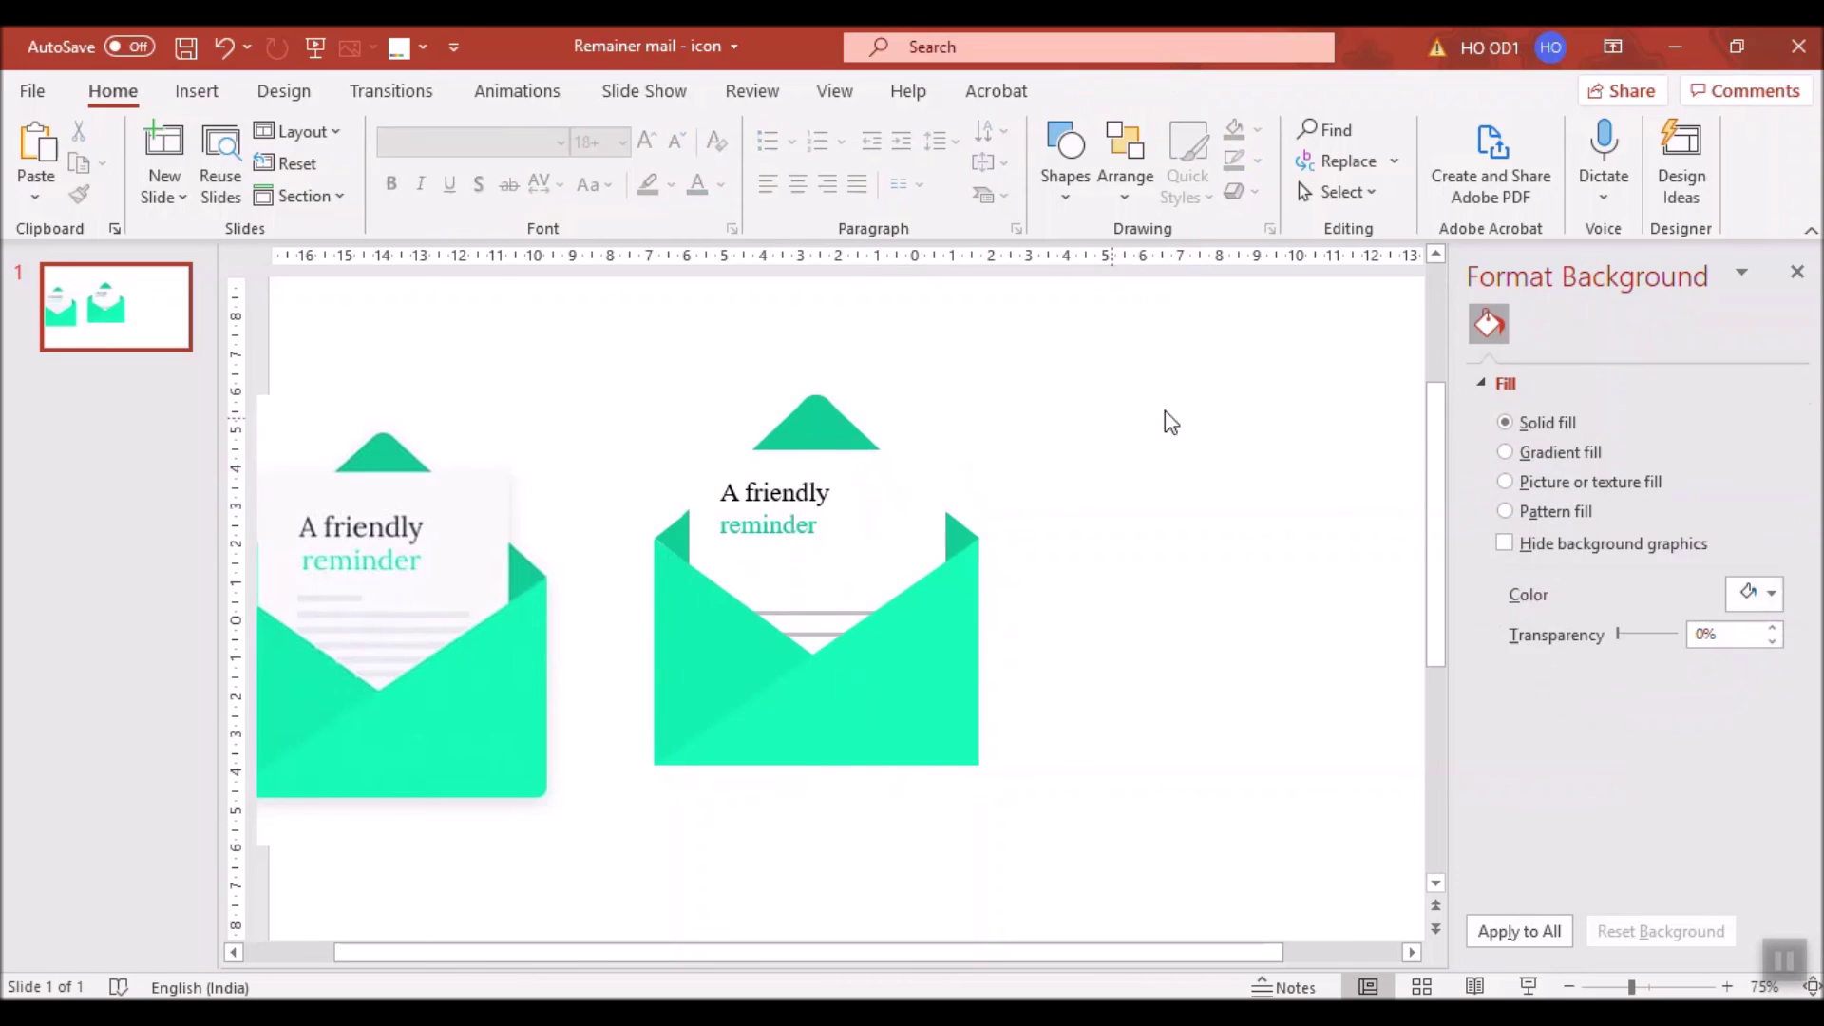
pyautogui.click(825, 402)
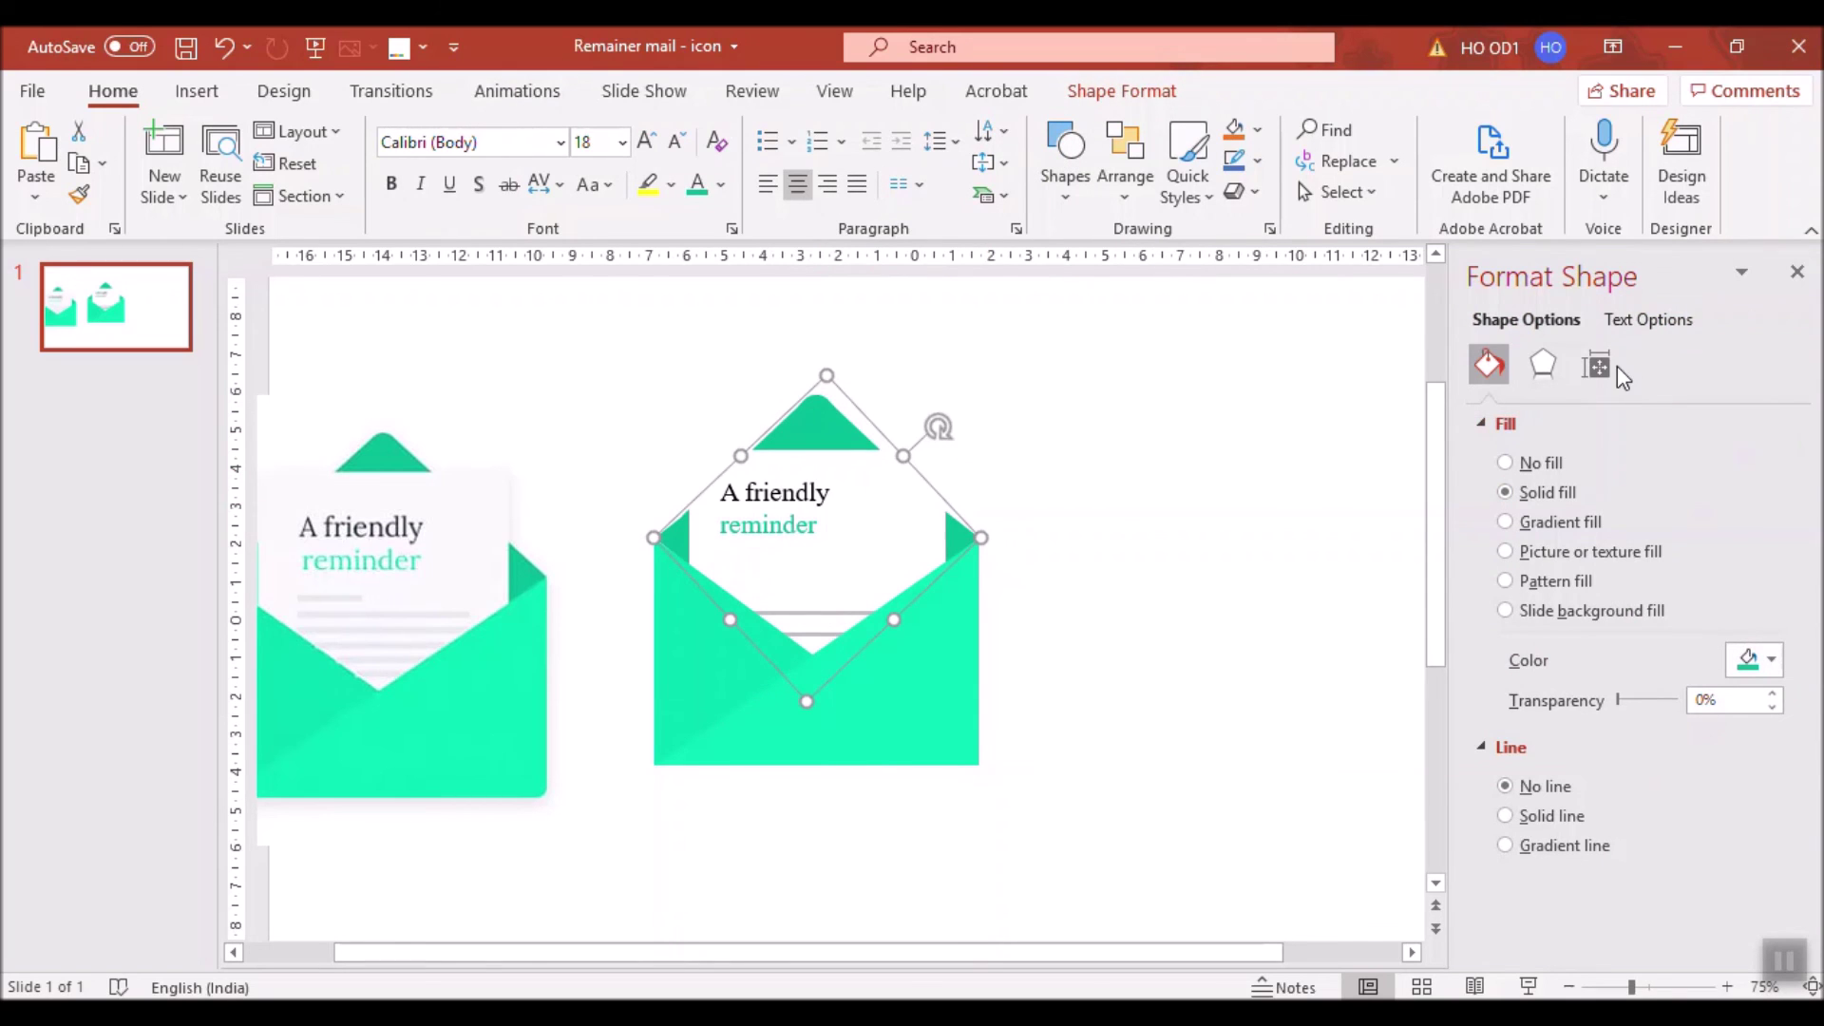
# Give the top flap the first Outer preset shadow (4 pt blur) and save the presentation.
pyautogui.click(1543, 364)
pyautogui.click(1756, 460)
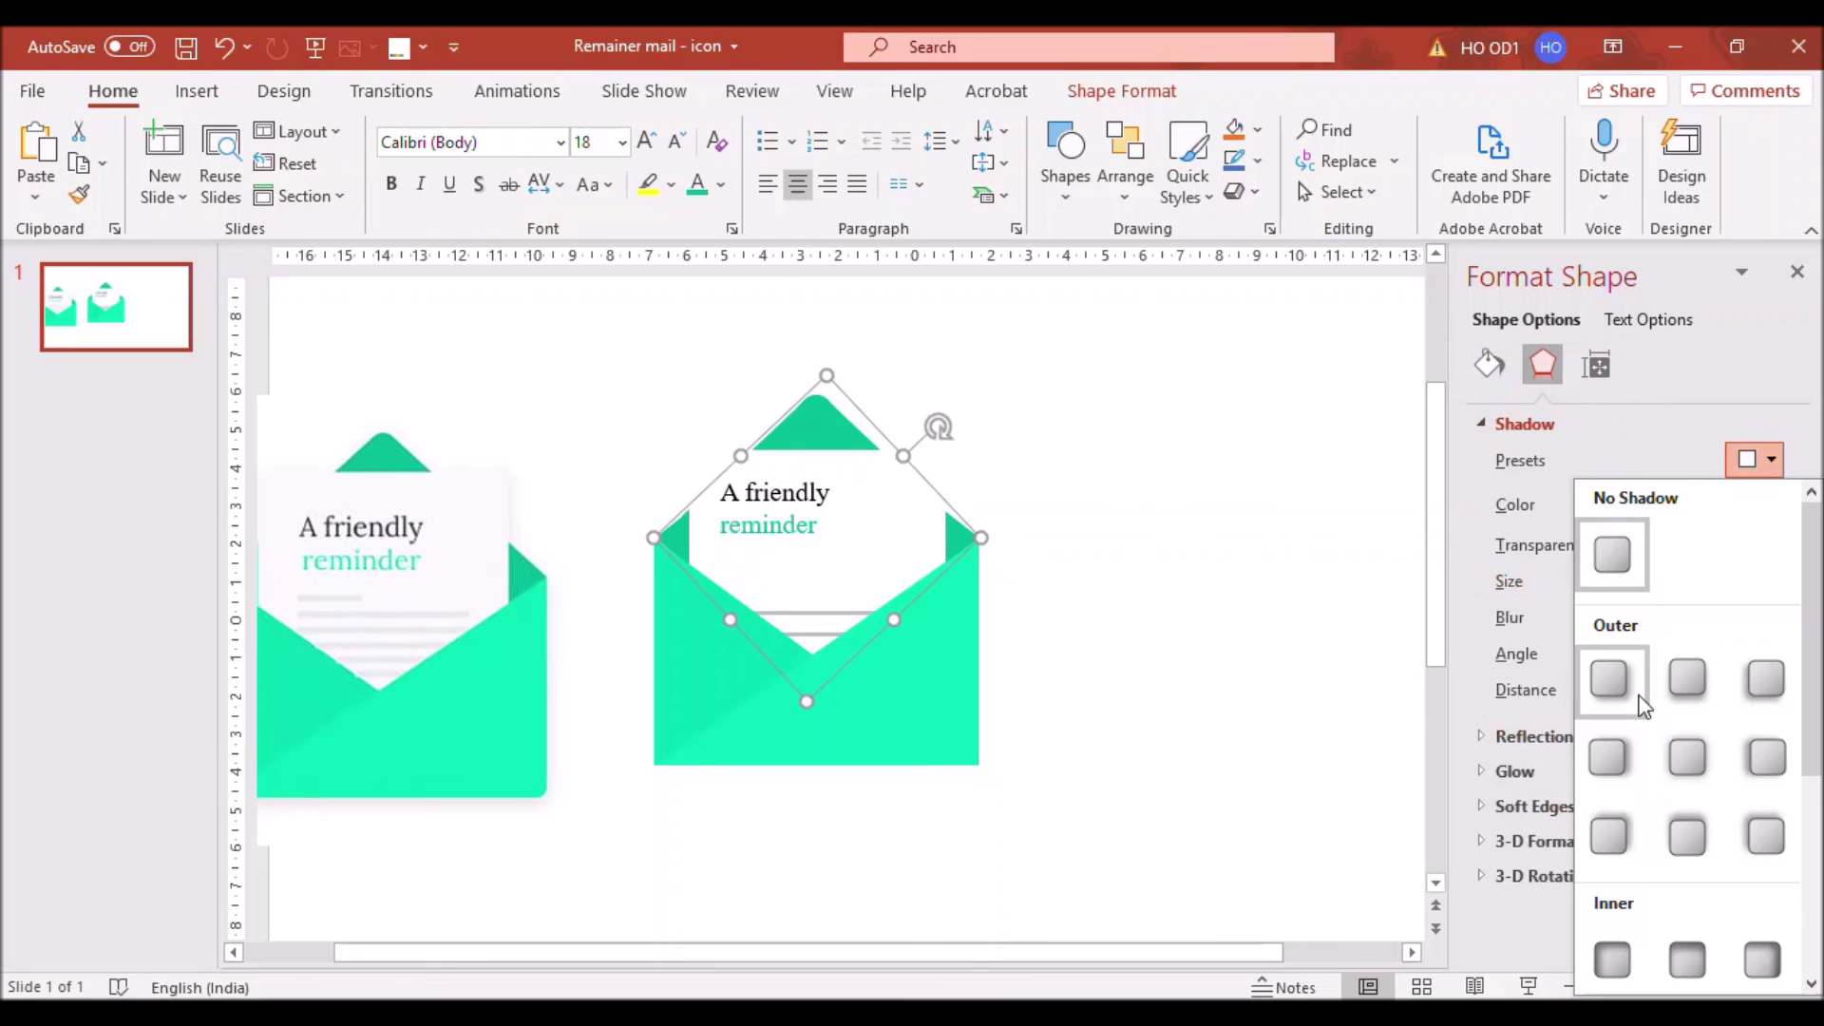
pyautogui.click(1687, 840)
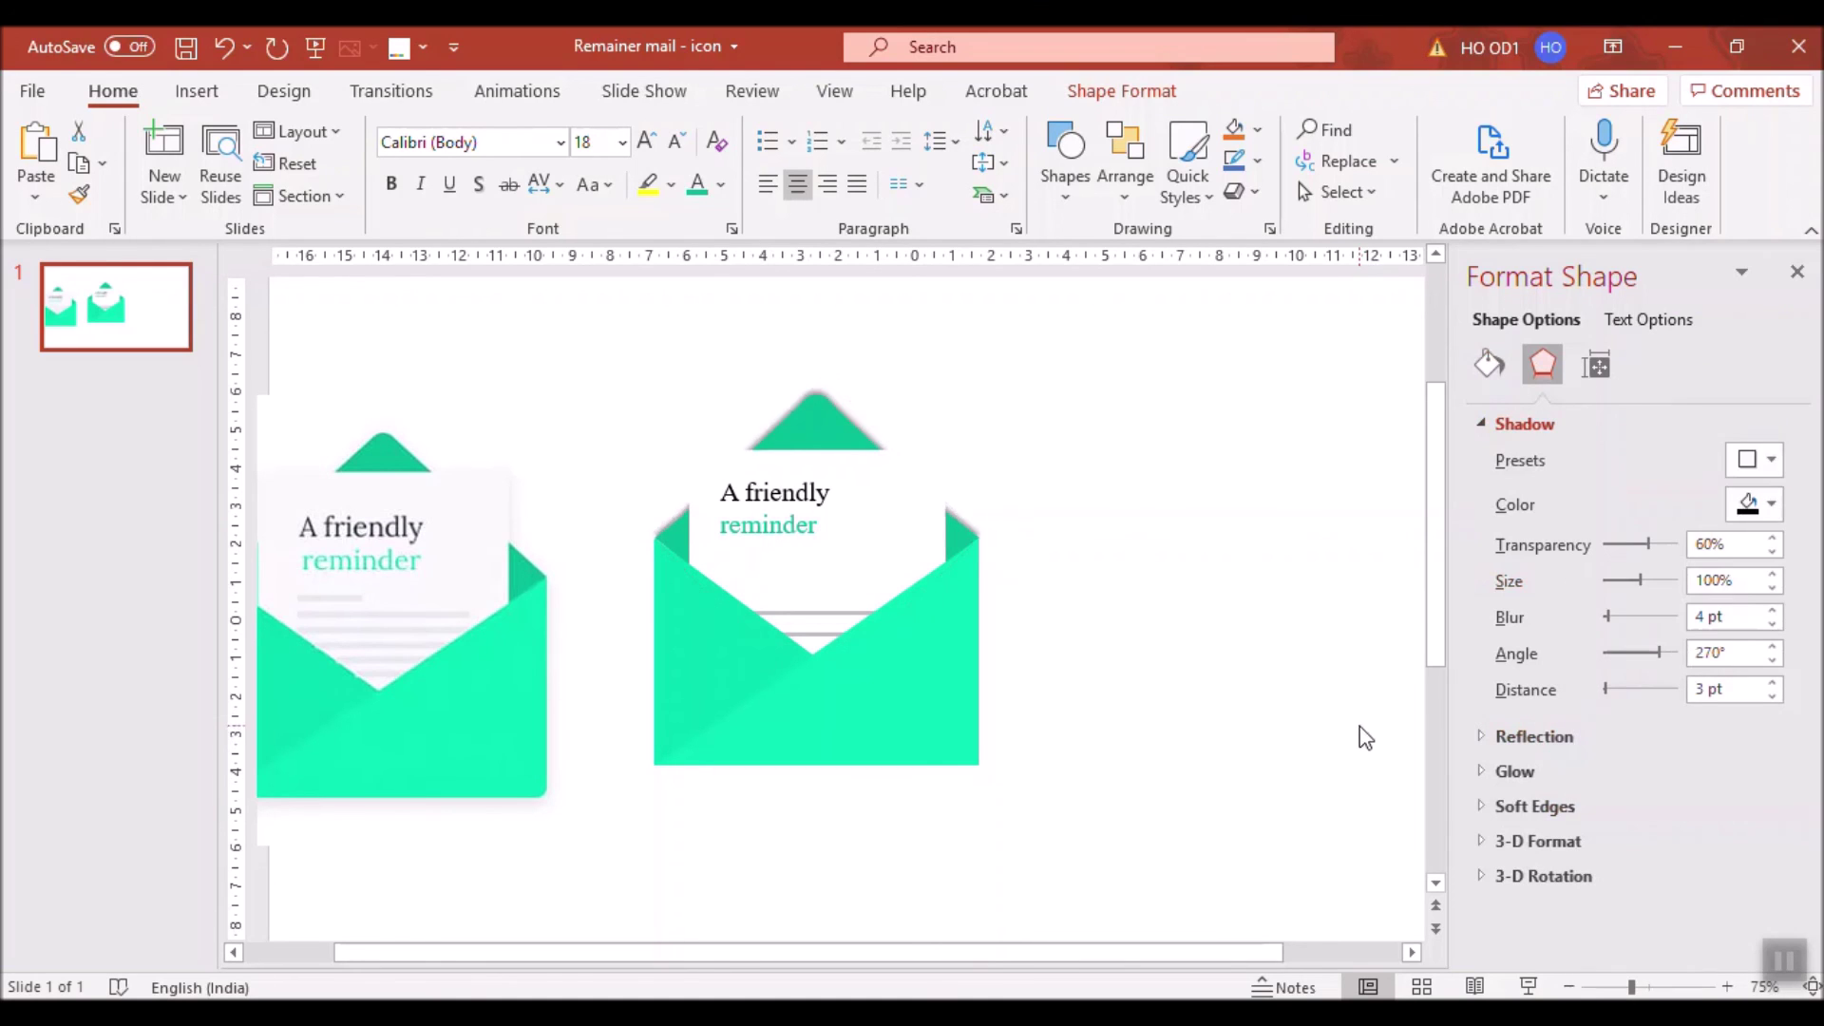
pyautogui.click(1360, 726)
pyautogui.scroll(-1, 1439, 770)
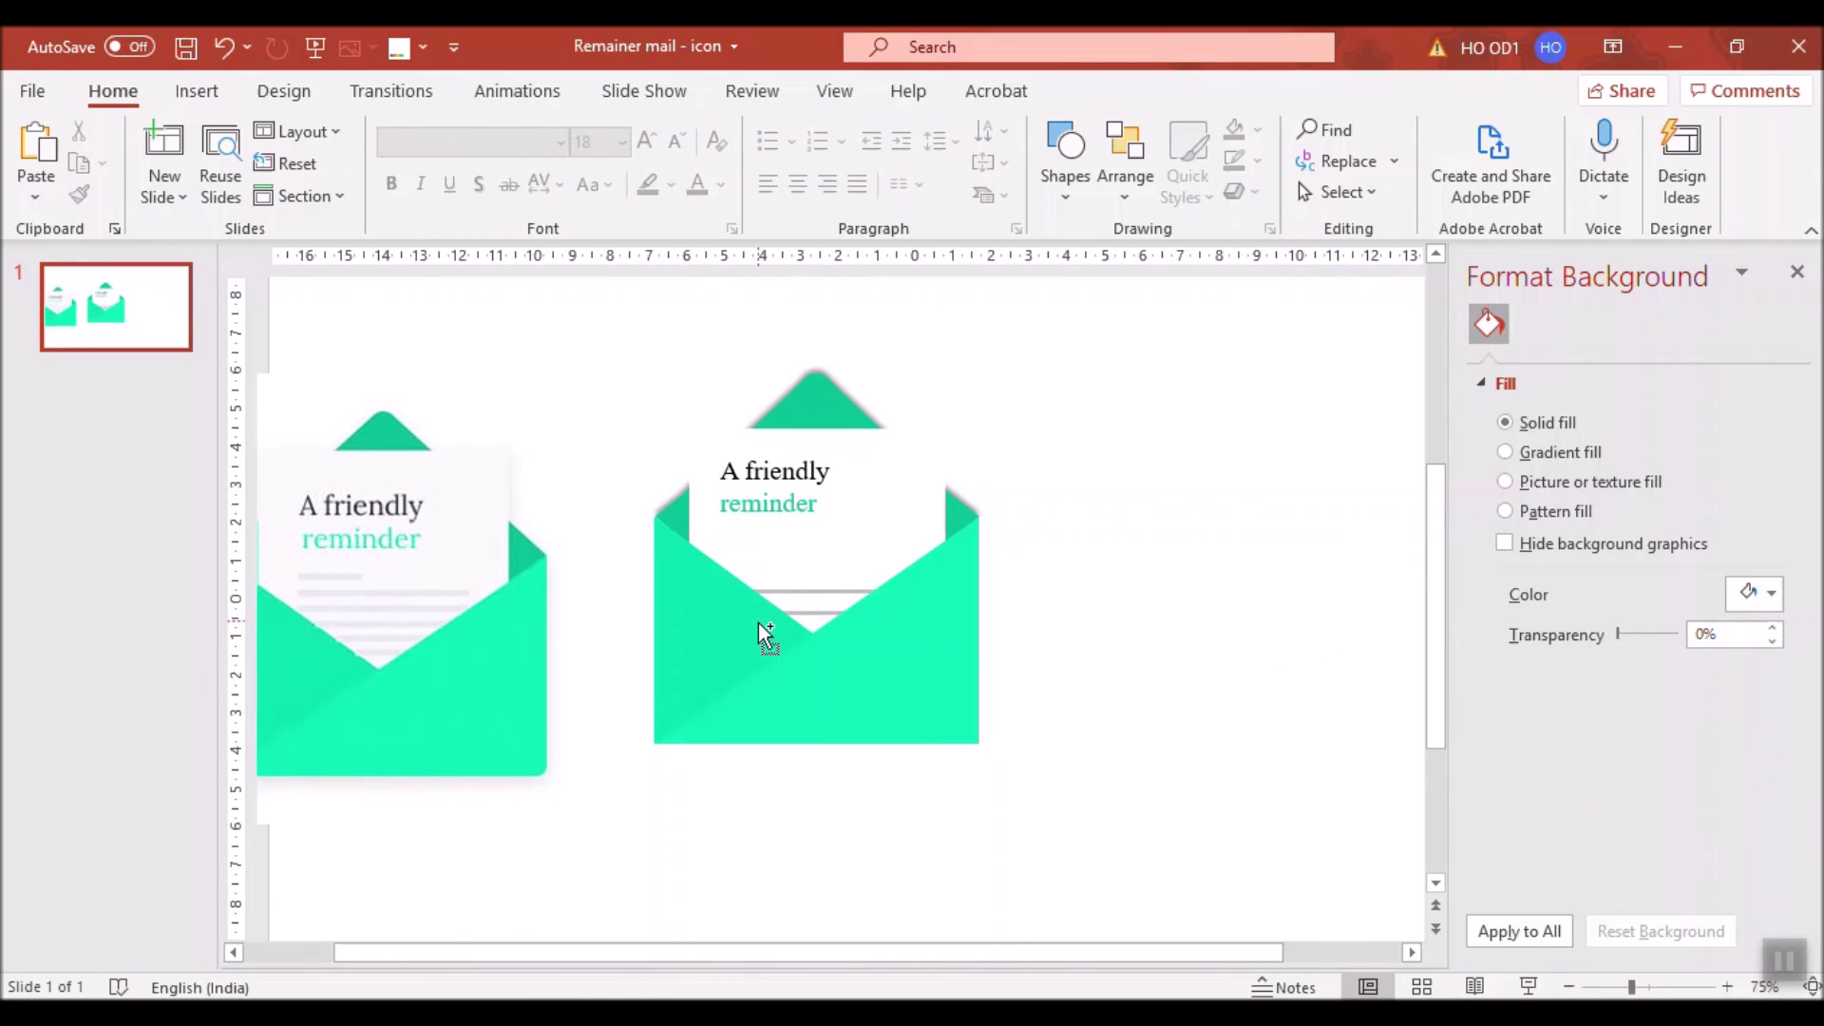
pyautogui.hotkey('ctrl', 's')
# Move the finished envelope icon right until it is level with the reference envelope.
pyautogui.scroll(-1, 1063, 664)
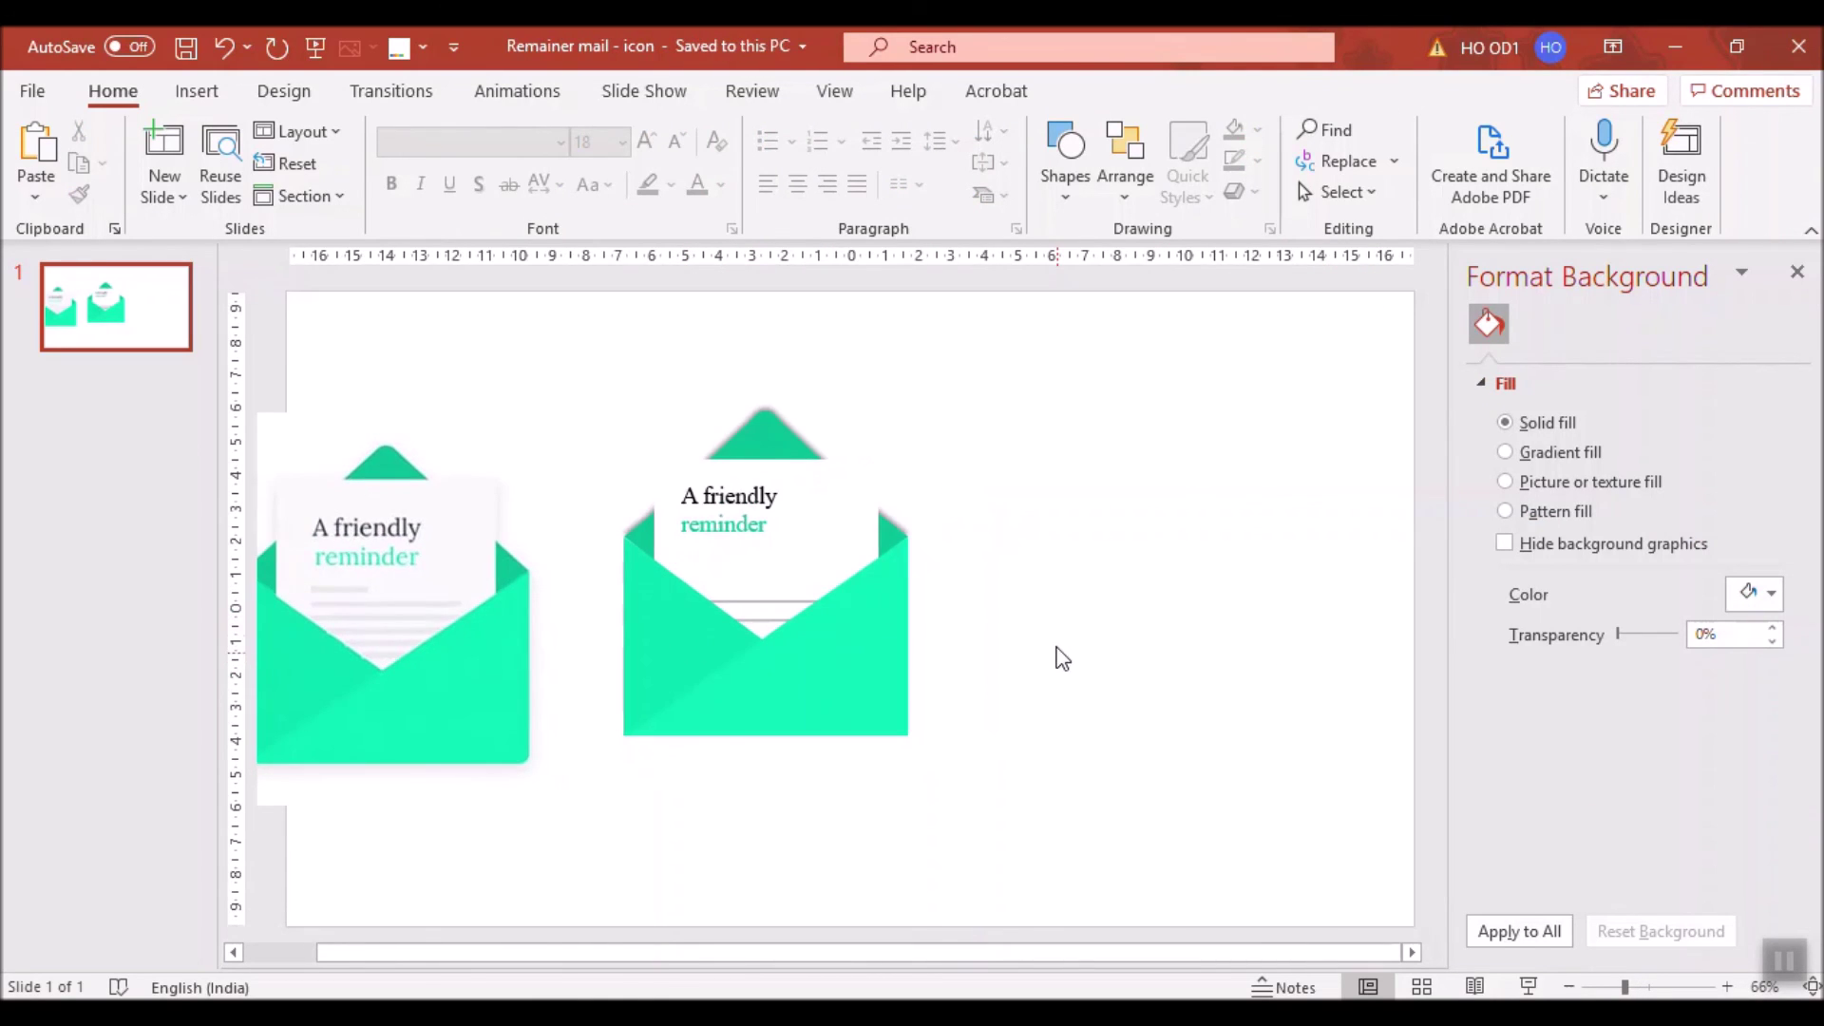
pyautogui.scroll(-1, 1050, 658)
pyautogui.moveTo(1073, 796); pyautogui.dragTo(632, 392)
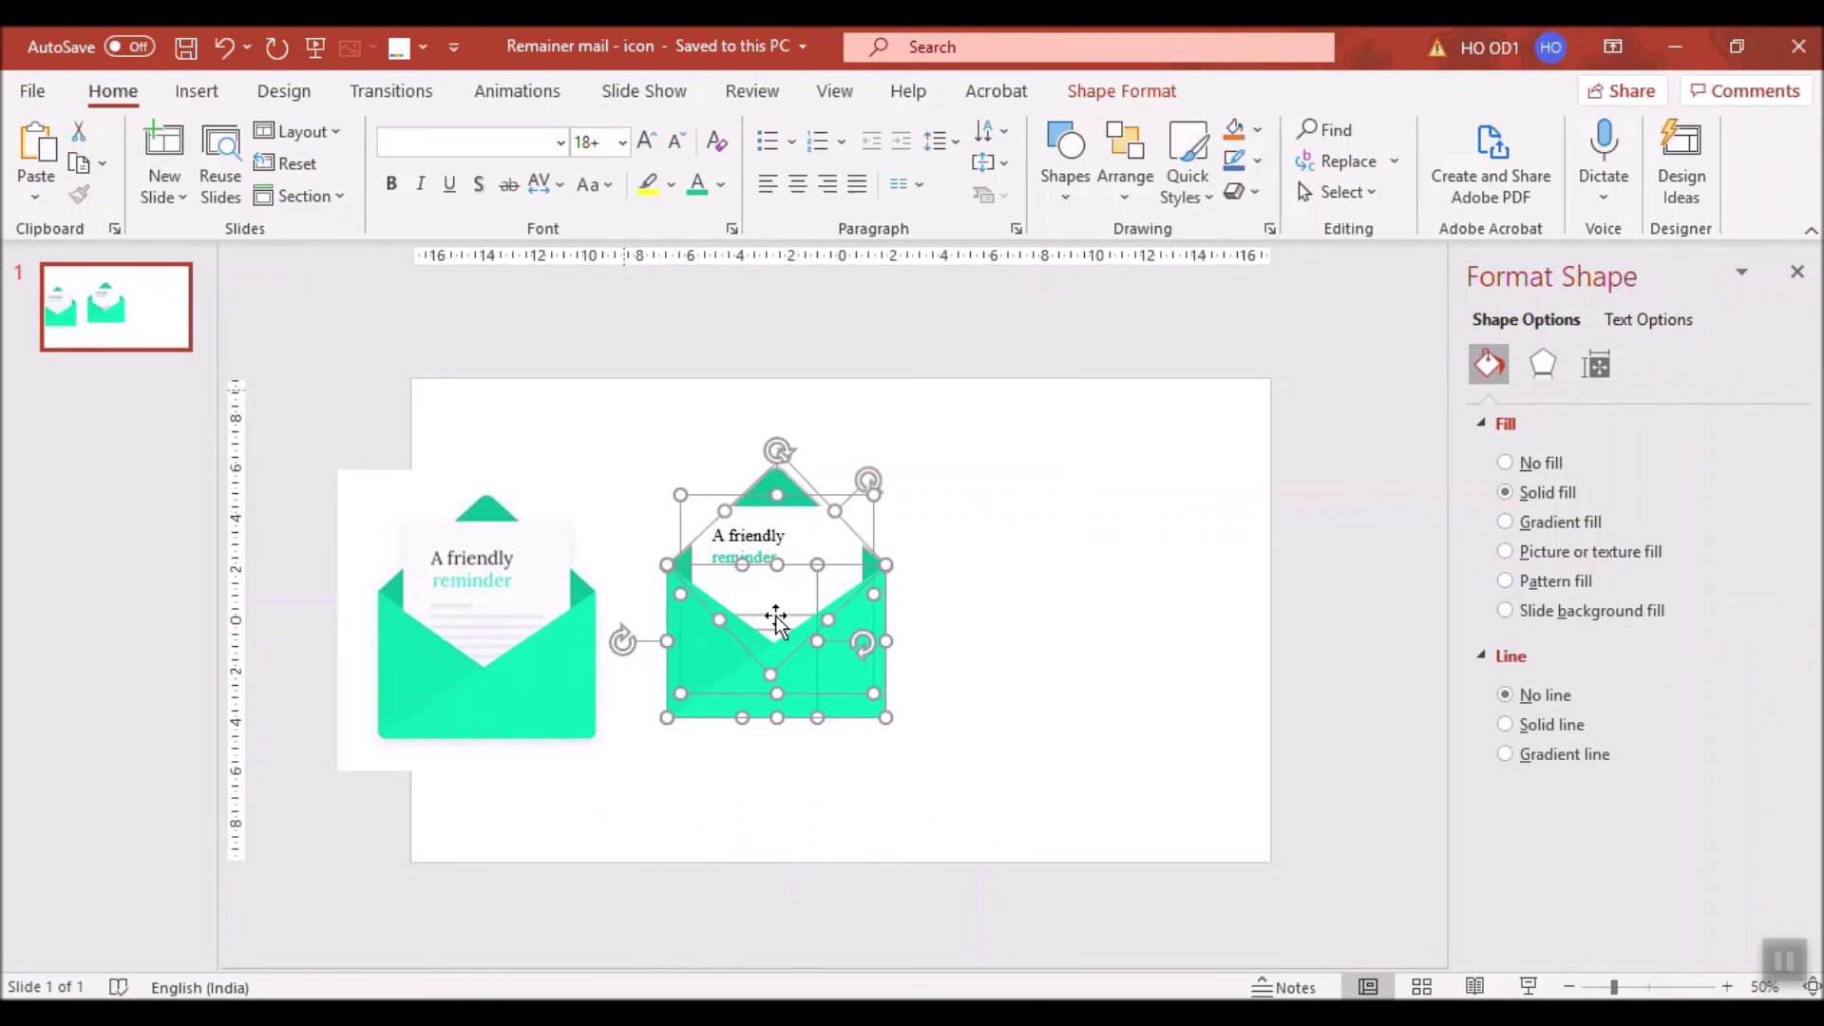
pyautogui.moveTo(848, 706); pyautogui.dragTo(1009, 728)
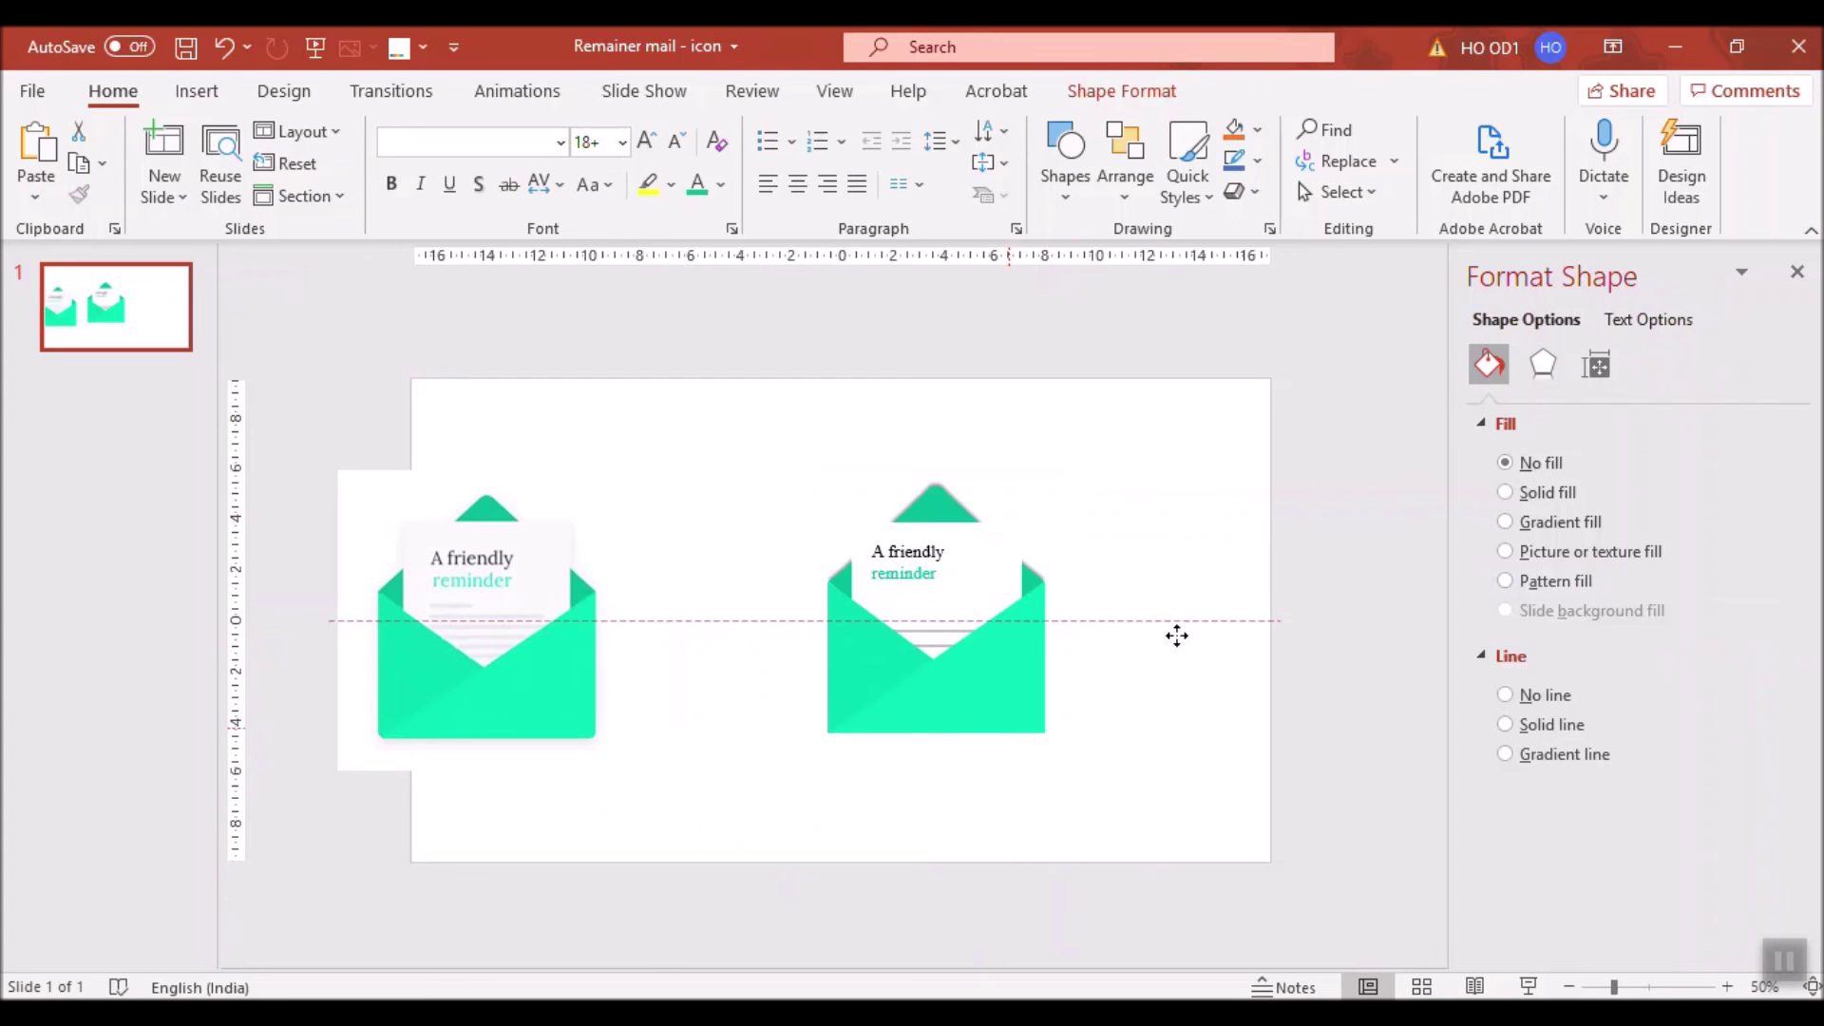
pyautogui.moveTo(1176, 636); pyautogui.dragTo(1176, 638)
pyautogui.click(1250, 608)
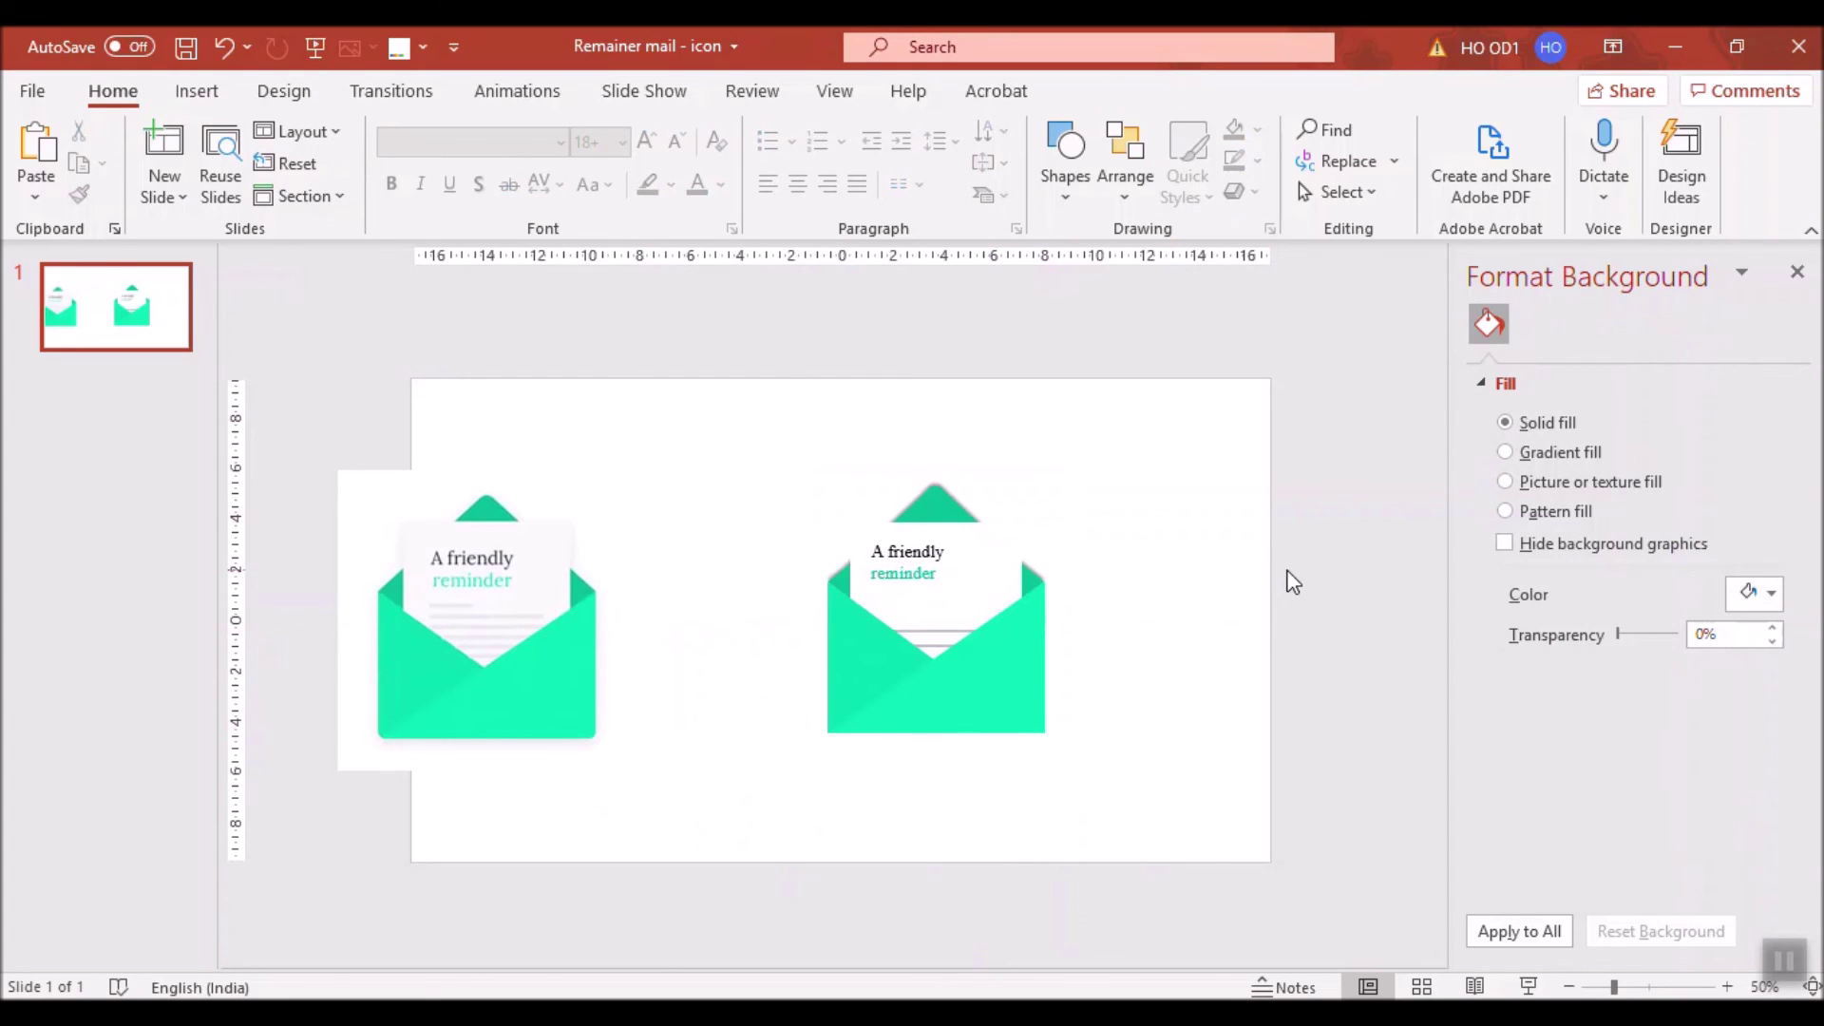